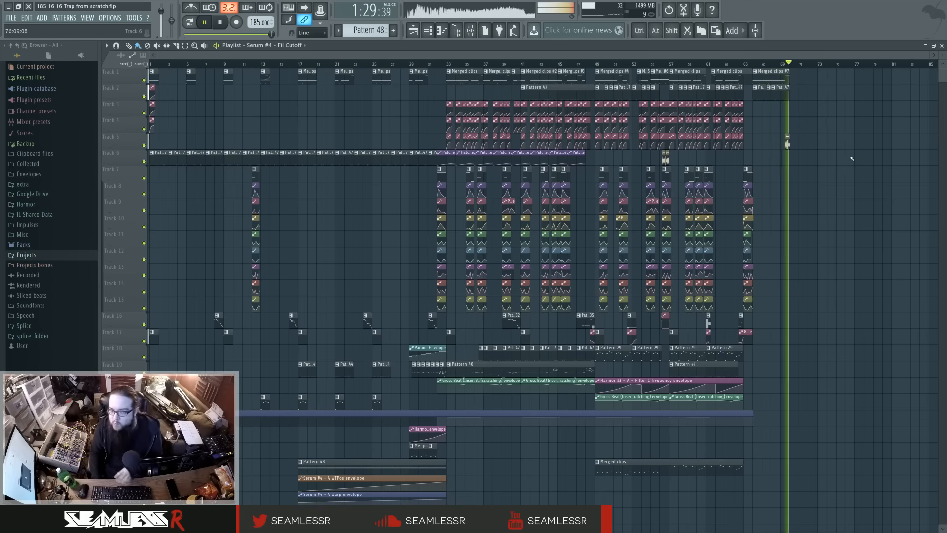
Play the arrangement briefly from bar 33 and inspect the clips where the drop starts
{"action": "key", "text": "space"}
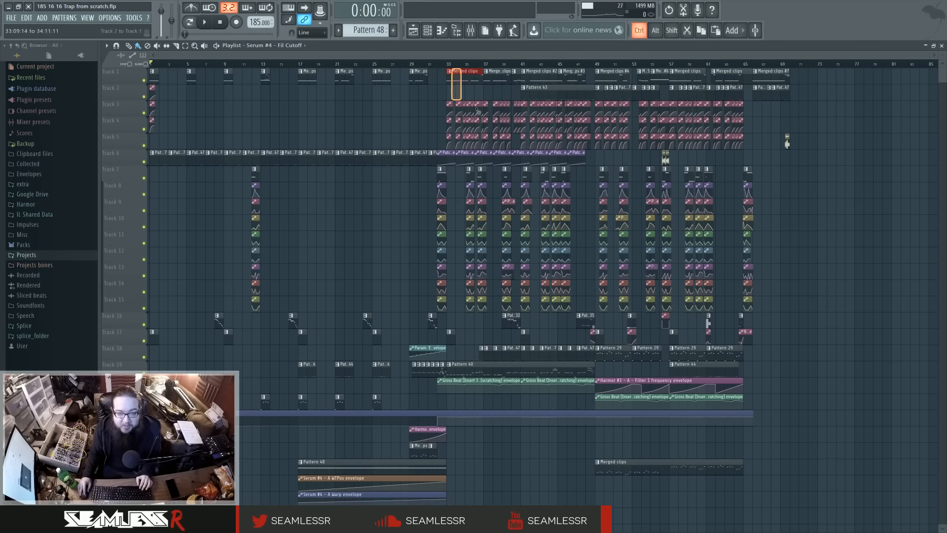
{"action": "left_click_drag", "start_coordinate": [477, 108], "coordinate": [540, 209]}
{"action": "left_click_drag", "start_coordinate": [440, 75], "coordinate": [562, 217]}
{"action": "left_click", "coordinate": [426, 114], "text": "ctrl"}
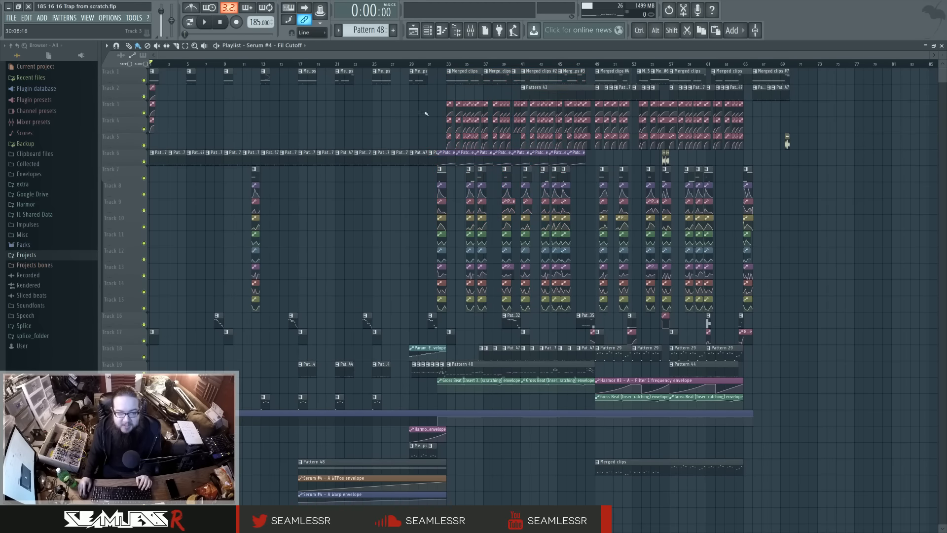
{"action": "key", "text": "space"}
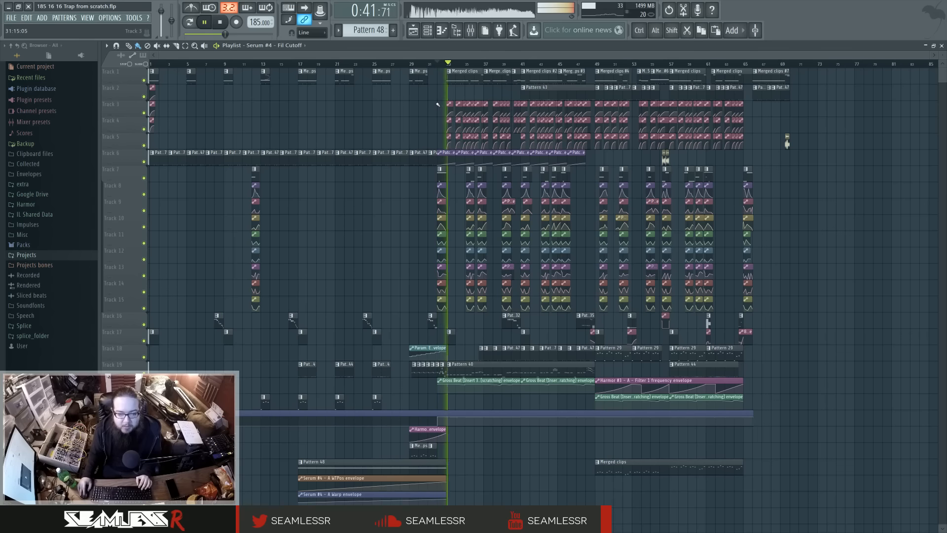
{"action": "key", "text": "space"}
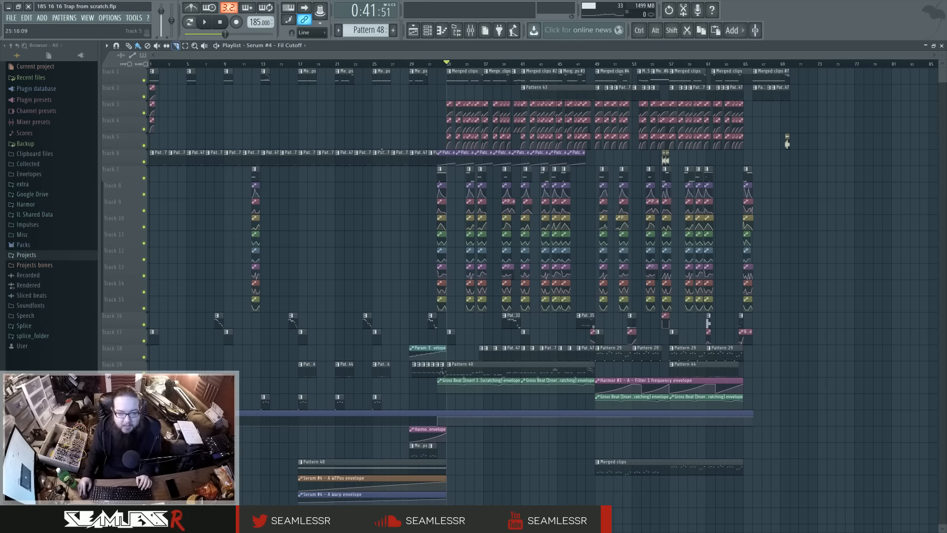
{"action": "scroll", "coordinate": [477, 228], "scroll_direction": "up", "scroll_amount": 5}
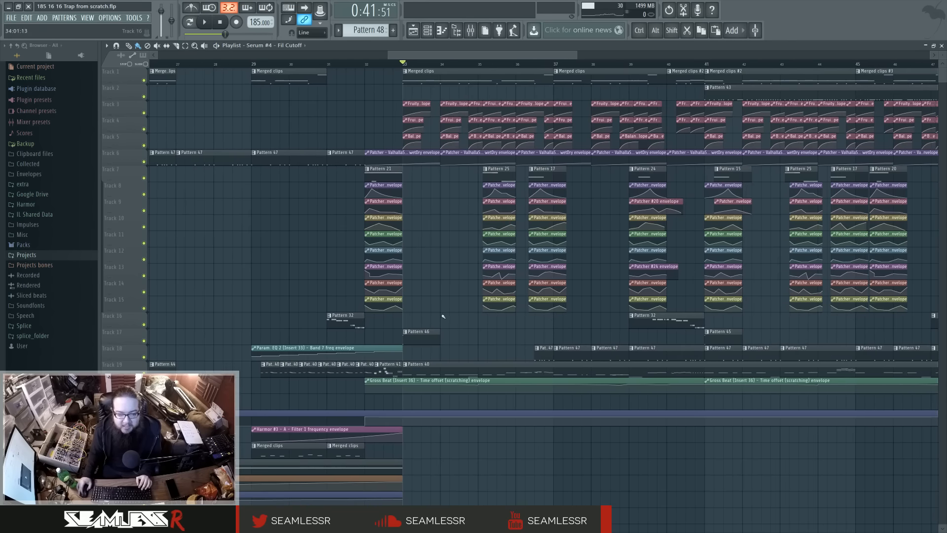
{"action": "scroll", "coordinate": [437, 312], "scroll_direction": "down", "scroll_amount": 5}
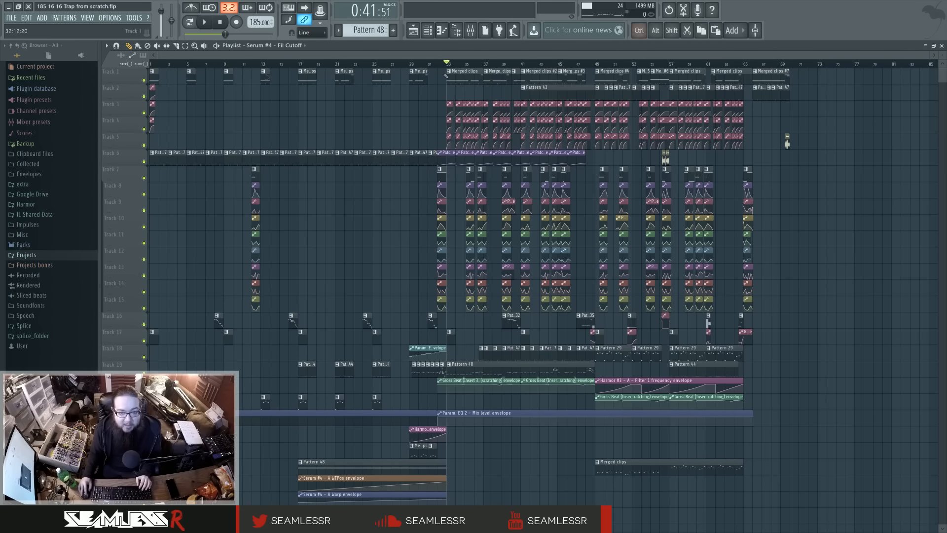
Move the drop clips and their lead-in automation 16 bars later to start at bar 49, and raise the Merged clips below them to Track 24
{"action": "left_click_drag", "start_coordinate": [446, 75], "coordinate": [807, 458]}
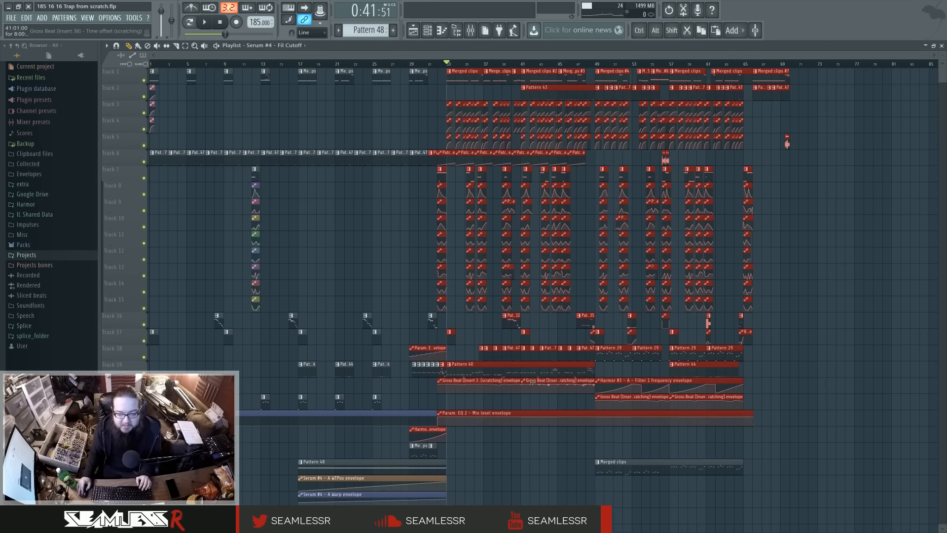
{"action": "left_click_drag", "start_coordinate": [462, 413], "coordinate": [610, 412]}
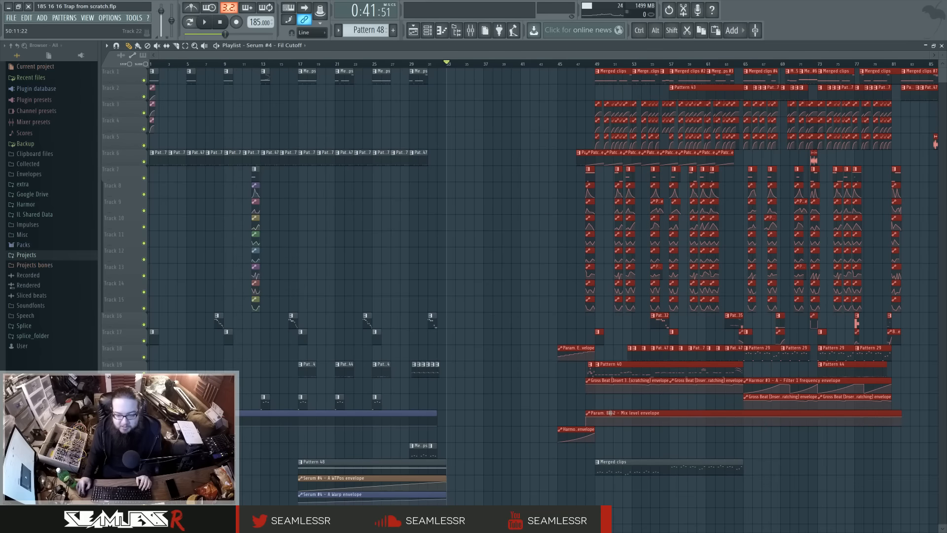
{"action": "left_click", "coordinate": [470, 388]}
{"action": "left_click_drag", "start_coordinate": [622, 463], "coordinate": [623, 446]}
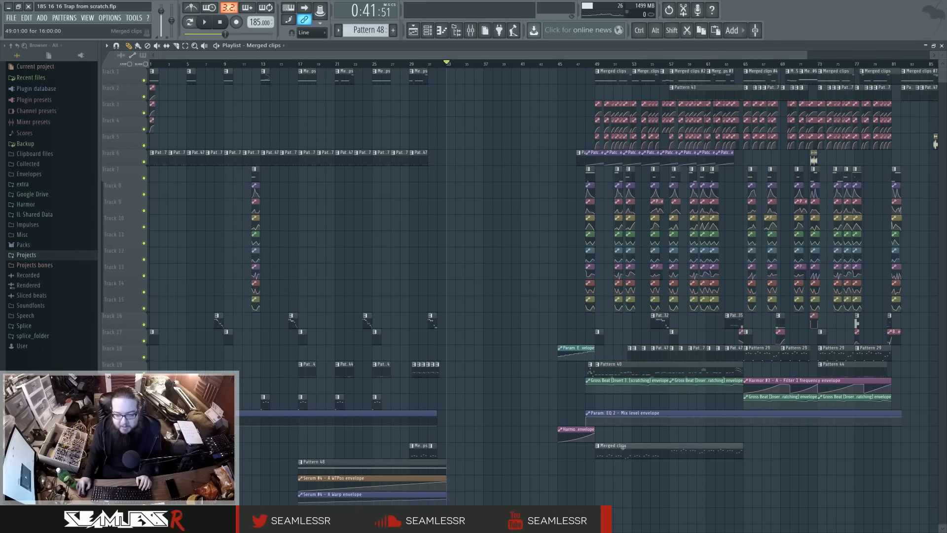
Move Pattern 48 and its Serum #4 automation clips into the gap from bar 33 to bar 49
{"action": "scroll", "coordinate": [472, 438], "scroll_direction": "down", "scroll_amount": 3}
{"action": "left_click_drag", "start_coordinate": [468, 451], "coordinate": [487, 370]}
{"action": "scroll", "coordinate": [457, 342], "scroll_direction": "up", "scroll_amount": 3}
{"action": "left_click", "coordinate": [396, 86]}
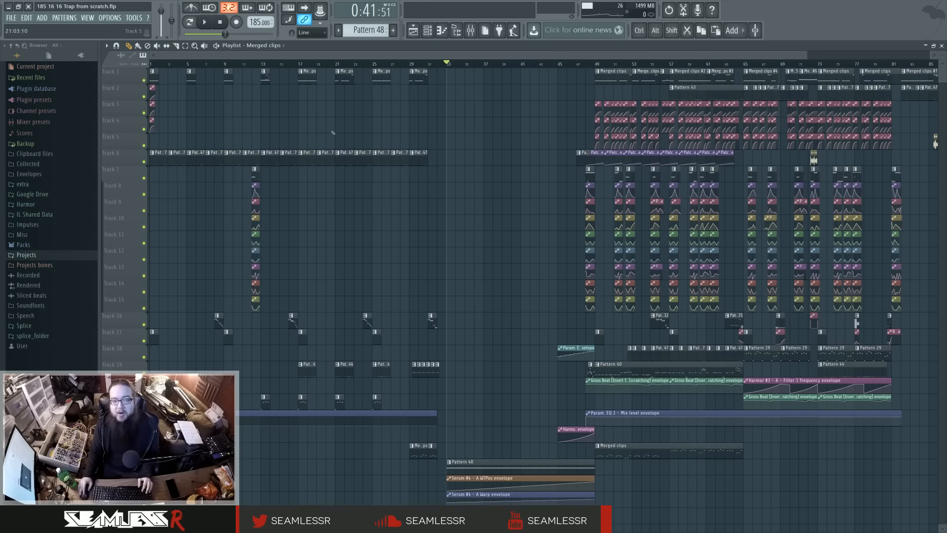
Check the arrangement's section boundaries by placing the playhead at bars 1, 17, 49 and 32
{"action": "left_click_drag", "start_coordinate": [298, 65], "coordinate": [289, 64]}
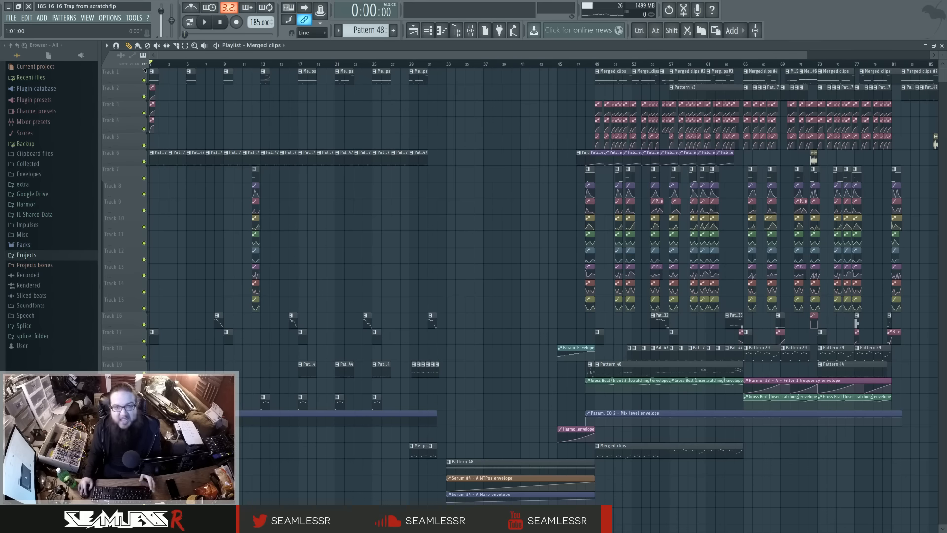
{"action": "left_click", "coordinate": [298, 65]}
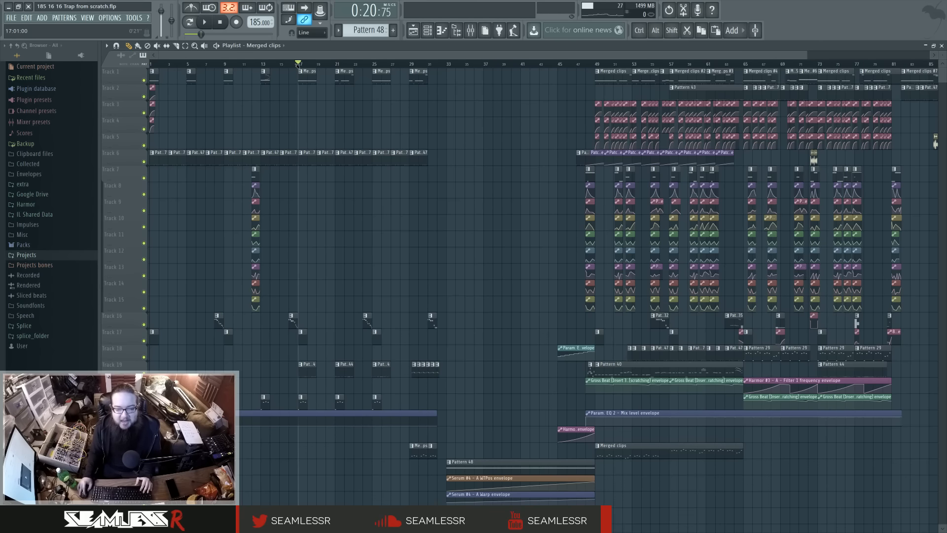
{"action": "mouse_move", "coordinate": [423, 73]}
{"action": "left_mouse_down"}
{"action": "mouse_move", "coordinate": [449, 74]}
{"action": "mouse_move", "coordinate": [303, 75]}
{"action": "left_mouse_up"}
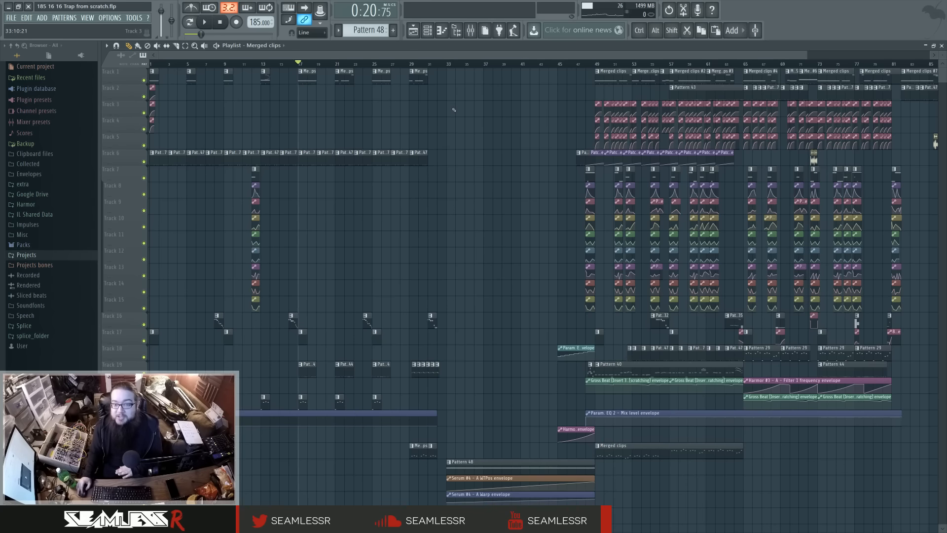
{"action": "left_click", "coordinate": [447, 64]}
{"action": "left_click_drag", "start_coordinate": [447, 66], "coordinate": [594, 68]}
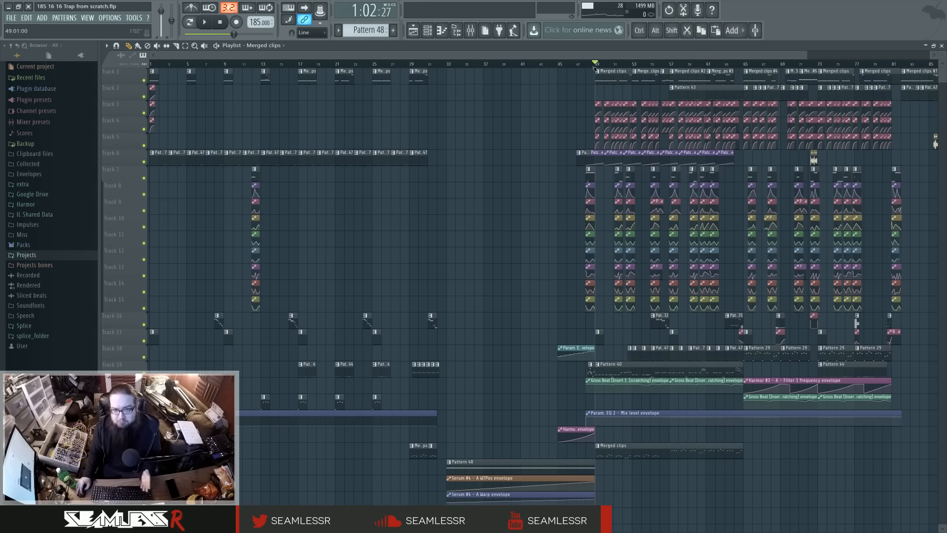
{"action": "left_click_drag", "start_coordinate": [446, 65], "coordinate": [442, 68]}
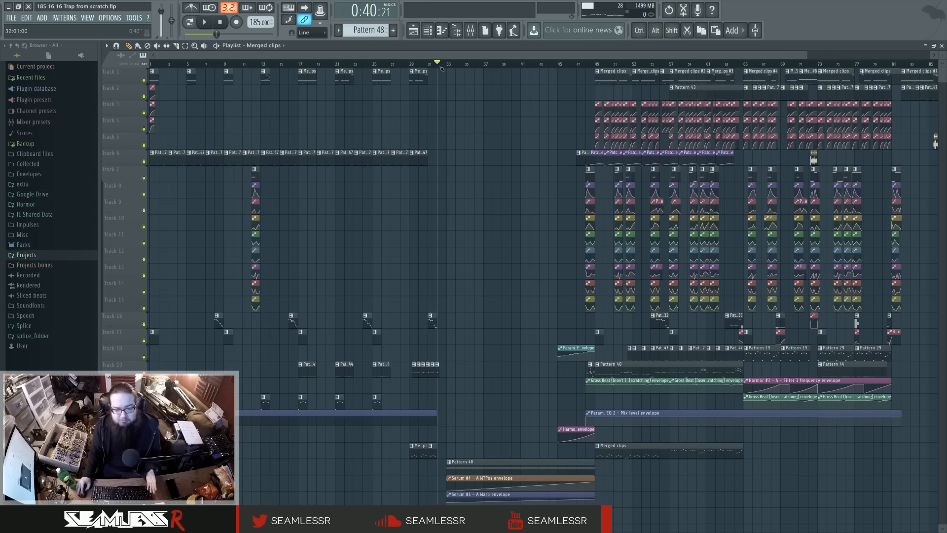
{"action": "scroll", "coordinate": [484, 271], "scroll_direction": "down", "scroll_amount": 1}
{"action": "scroll", "coordinate": [483, 271], "scroll_direction": "up", "scroll_amount": 1}
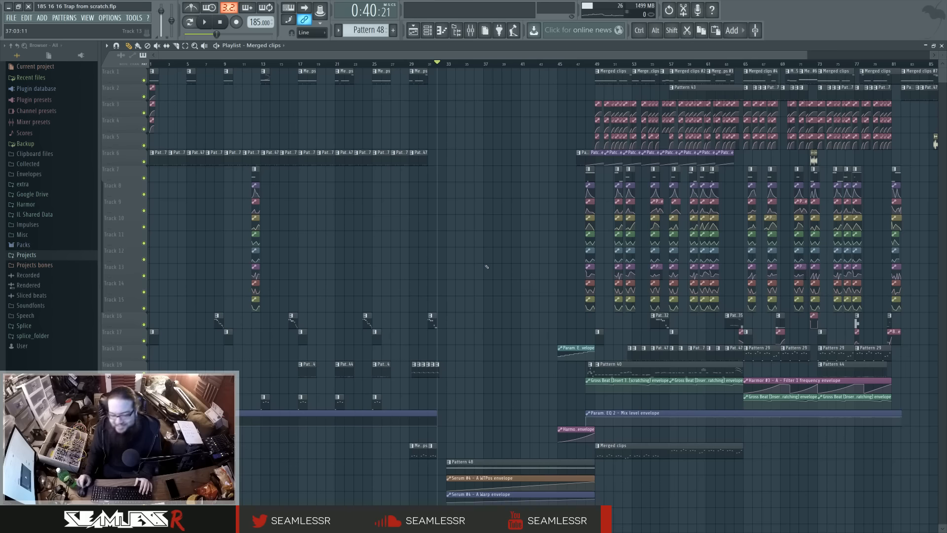
{"action": "scroll", "coordinate": [486, 266], "scroll_direction": "down", "scroll_amount": 4}
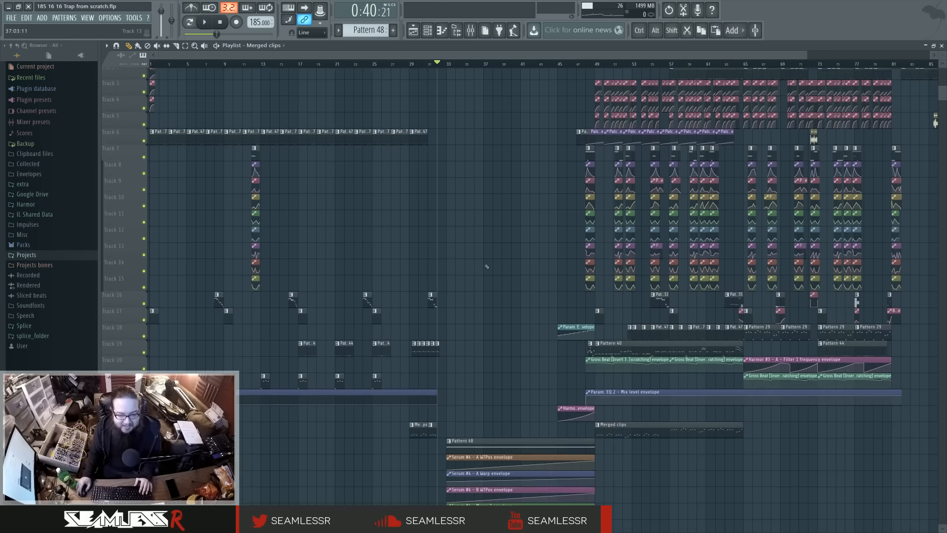
{"action": "scroll", "coordinate": [487, 266], "scroll_direction": "up", "scroll_amount": 4}
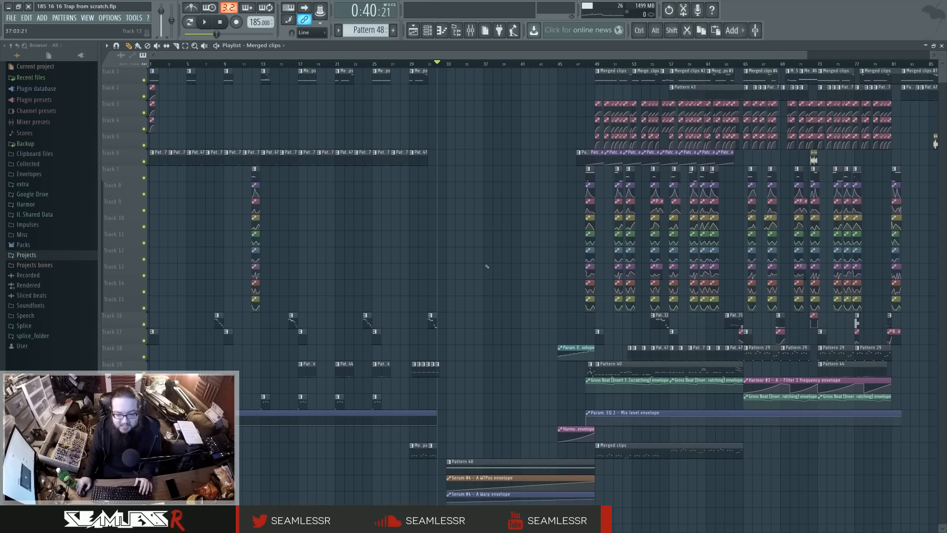
Move the row of short build-up pattern clips on Track 19 from bar 29 to bar 45 and audition them there
{"action": "scroll", "coordinate": [505, 279], "scroll_direction": "up", "scroll_amount": 4}
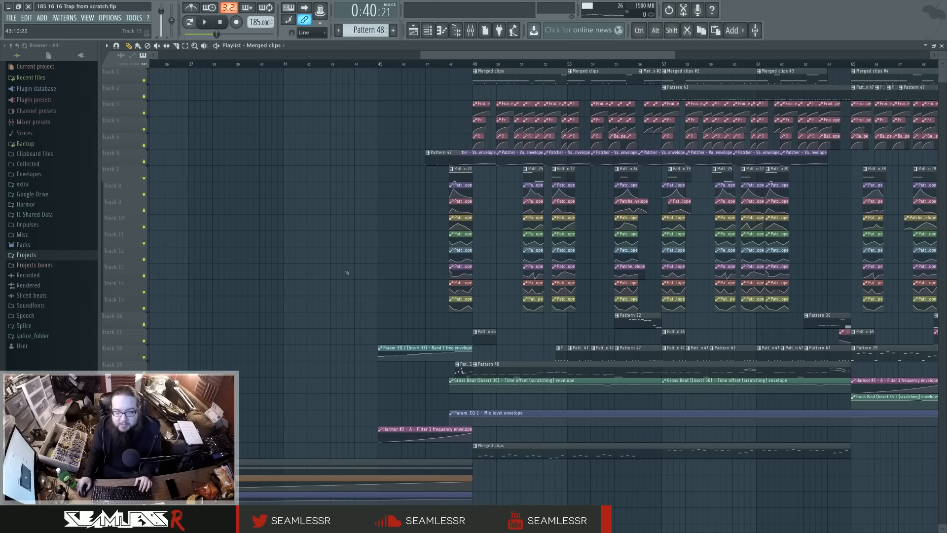
{"action": "scroll", "coordinate": [279, 275], "scroll_direction": "left", "scroll_amount": 5}
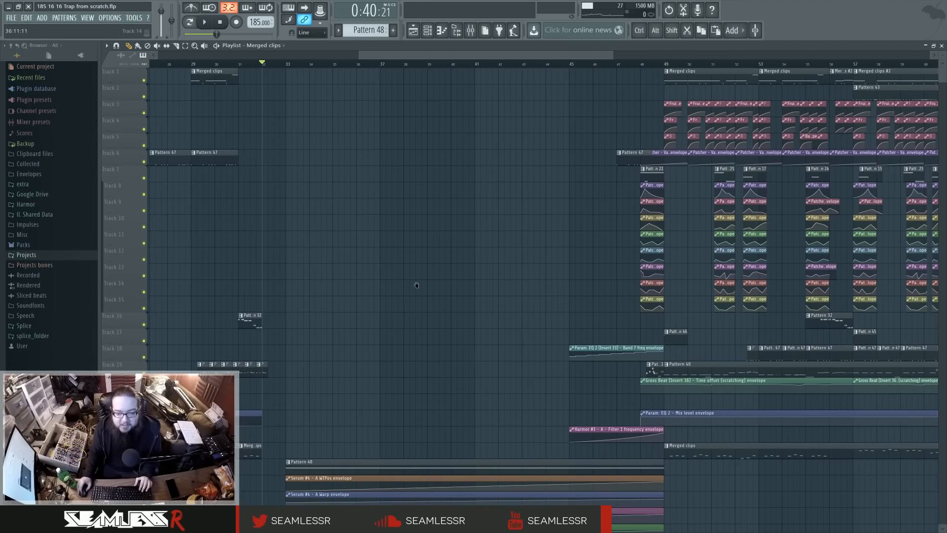
{"action": "left_click_drag", "start_coordinate": [353, 366], "coordinate": [734, 345]}
{"action": "left_click", "coordinate": [695, 65]}
{"action": "key", "text": "space"}
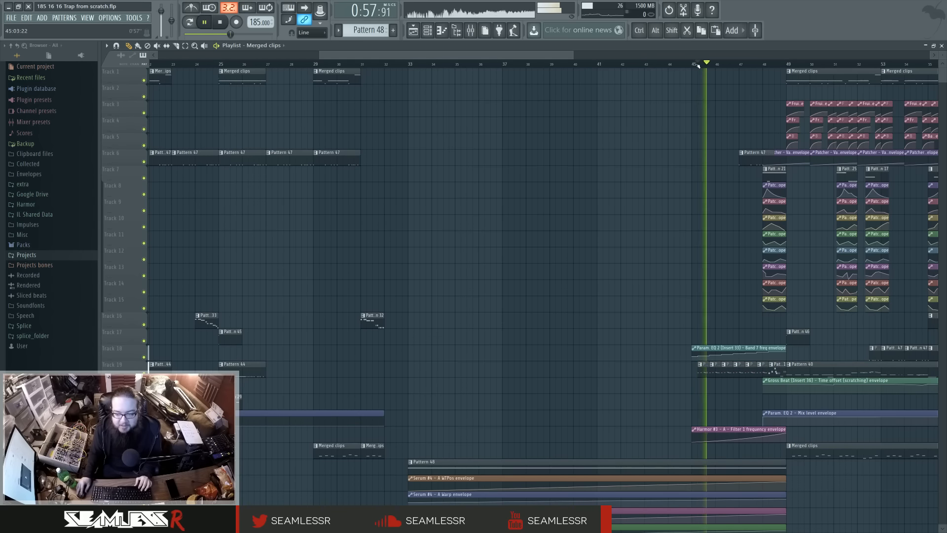
{"action": "key", "text": "space"}
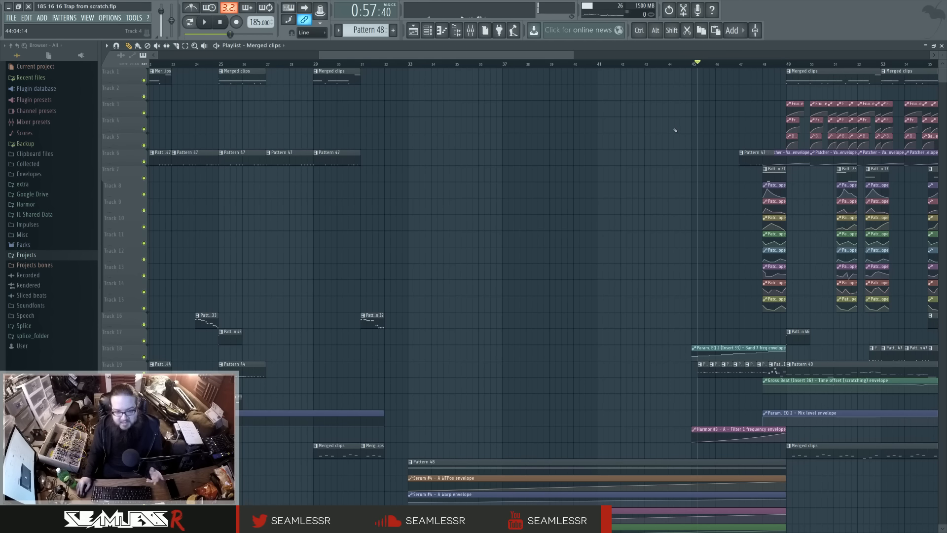
Move the build-up Merged clips on Track 24 to bar 45 and the Pattern 32 clip on Track 16 to bar 47
{"action": "left_click_drag", "start_coordinate": [310, 438], "coordinate": [729, 446]}
{"action": "left_click_drag", "start_coordinate": [367, 312], "coordinate": [748, 311]}
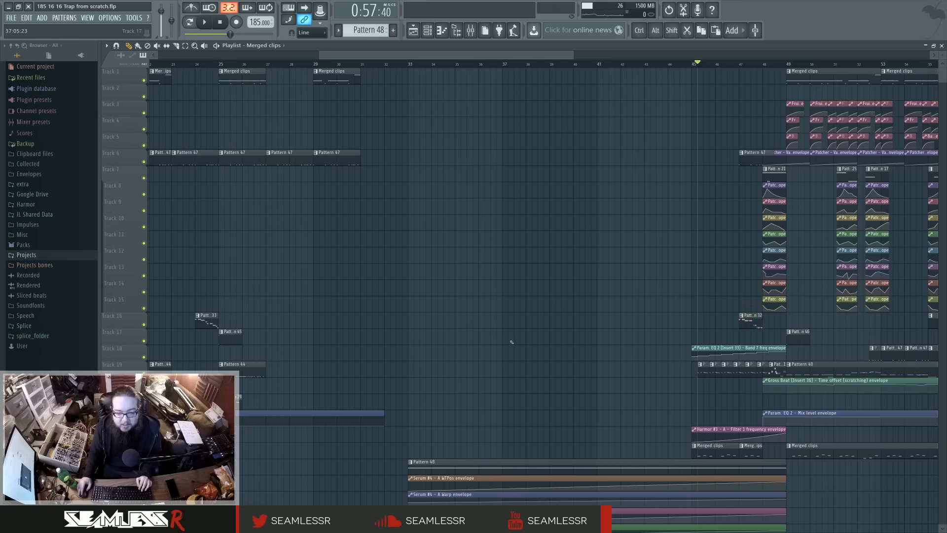
Place the playhead at bar 33 and enlarge the playlist tracks to examine Pattern 48 and its Serum #4 envelopes
{"action": "scroll", "coordinate": [511, 342], "scroll_direction": "down", "scroll_amount": 4, "text": "ctrl"}
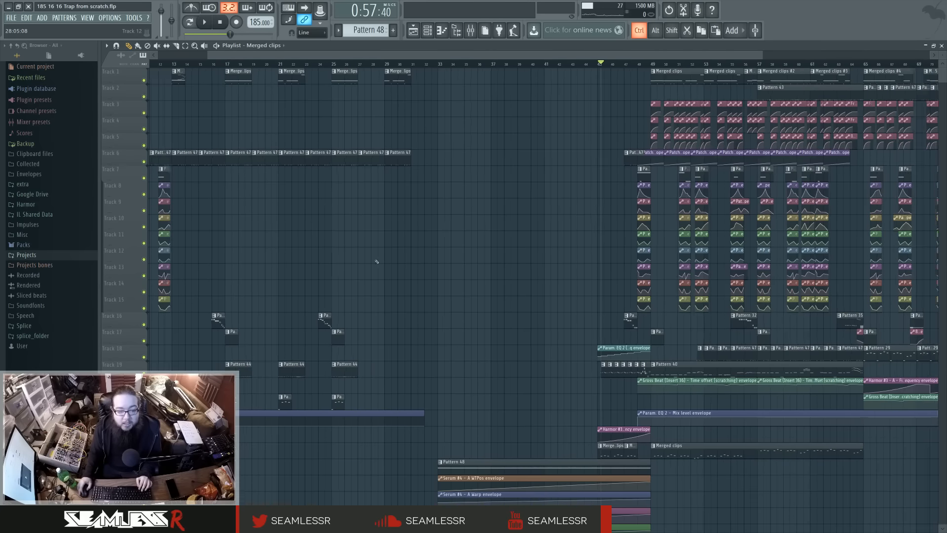
{"action": "scroll", "coordinate": [395, 330], "scroll_direction": "down", "scroll_amount": 5}
{"action": "scroll", "coordinate": [474, 286], "scroll_direction": "up", "scroll_amount": 4, "text": "ctrl"}
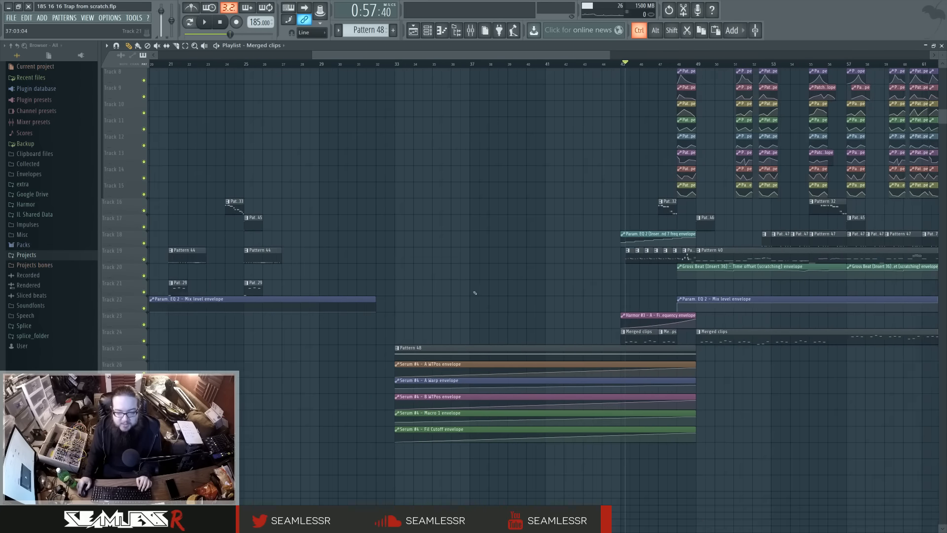
{"action": "left_click", "coordinate": [389, 67]}
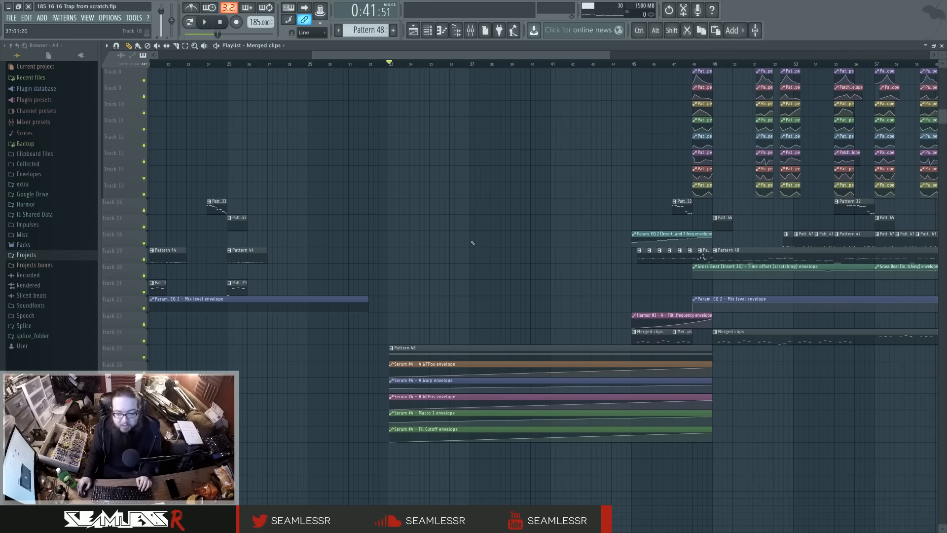
{"action": "left_click_drag", "start_coordinate": [941, 58], "coordinate": [942, 72]}
{"action": "scroll", "coordinate": [645, 242], "scroll_direction": "down", "scroll_amount": 11}
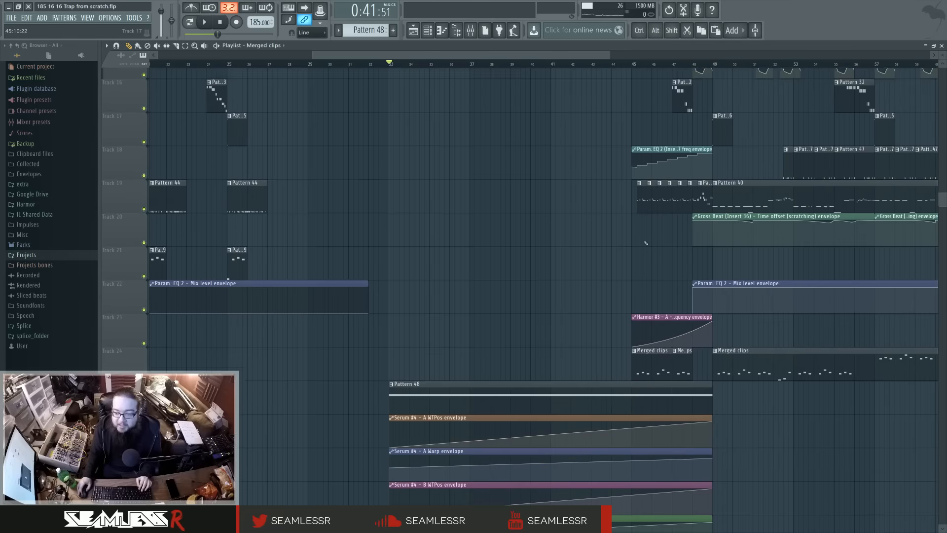
{"action": "scroll", "coordinate": [645, 243], "scroll_direction": "up", "scroll_amount": 1}
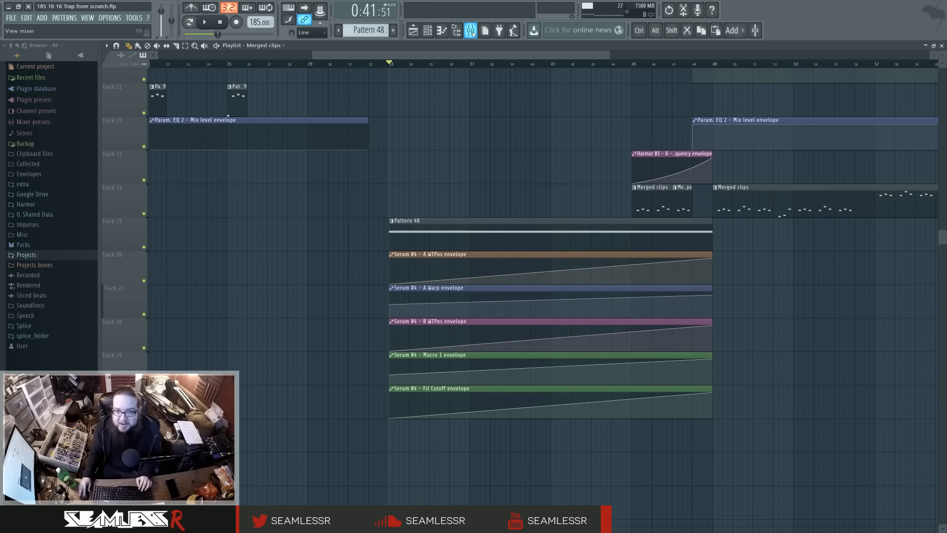
Bring up the mixer and the channel rack, and open the Serum #4 instrument
{"action": "left_click", "coordinate": [470, 31]}
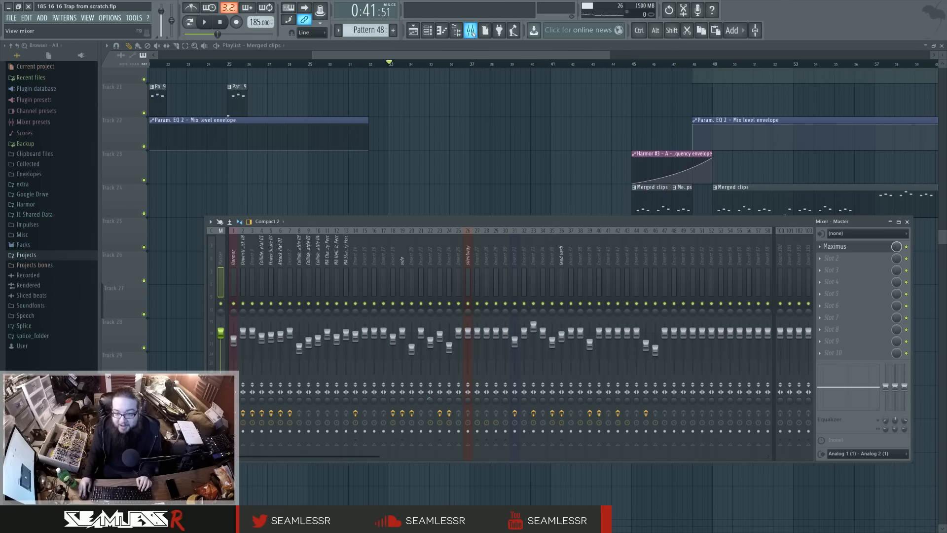
{"action": "left_click", "coordinate": [471, 30]}
{"action": "left_click", "coordinate": [471, 30]}
{"action": "left_click", "coordinate": [427, 30]}
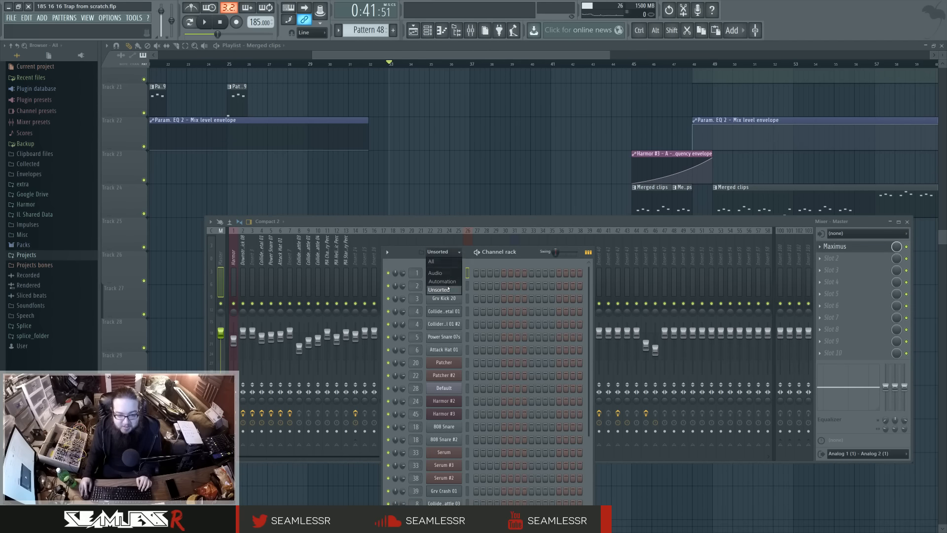
{"action": "scroll", "coordinate": [456, 301], "scroll_direction": "down", "scroll_amount": 4}
{"action": "scroll", "coordinate": [456, 301], "scroll_direction": "down", "scroll_amount": 2}
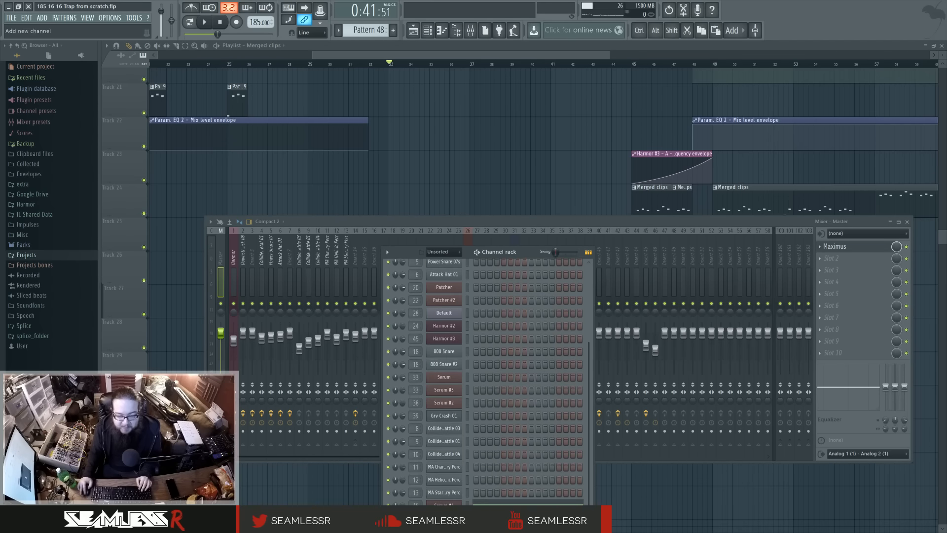
{"action": "left_click", "coordinate": [444, 503]}
Close the mixer and the channel rack, and position the Serum #4 window over the playlist's envelope clips
{"action": "left_click_drag", "start_coordinate": [591, 287], "coordinate": [526, 253]}
{"action": "left_click", "coordinate": [906, 222]}
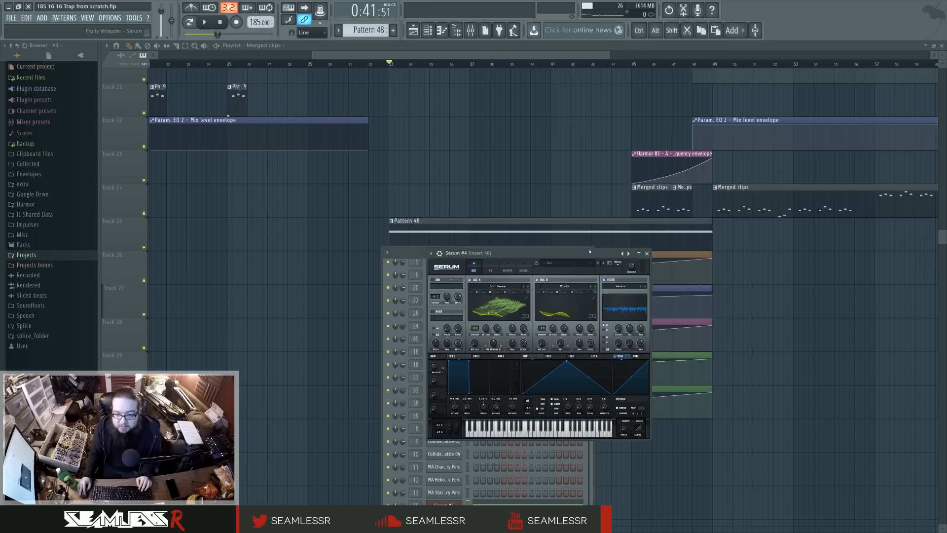
{"action": "left_click_drag", "start_coordinate": [589, 253], "coordinate": [758, 252]}
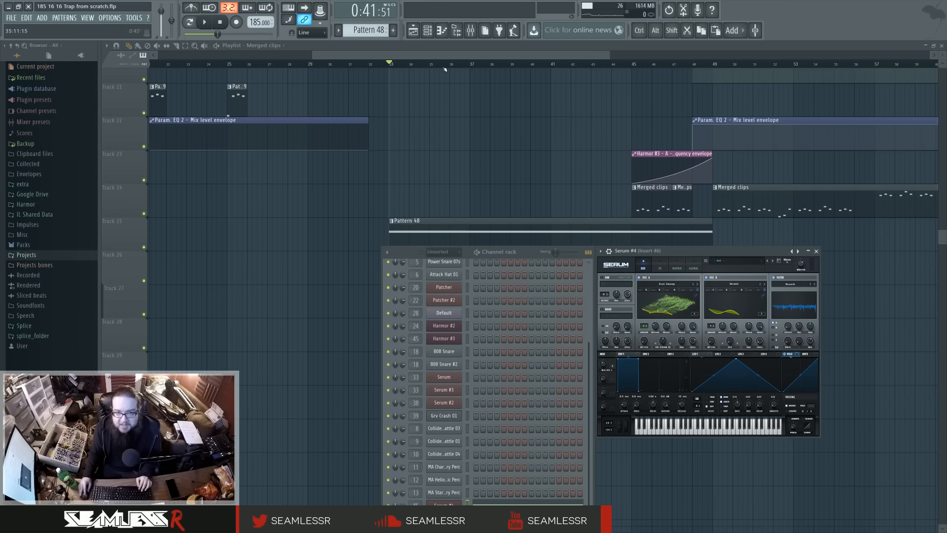
{"action": "left_click", "coordinate": [427, 30]}
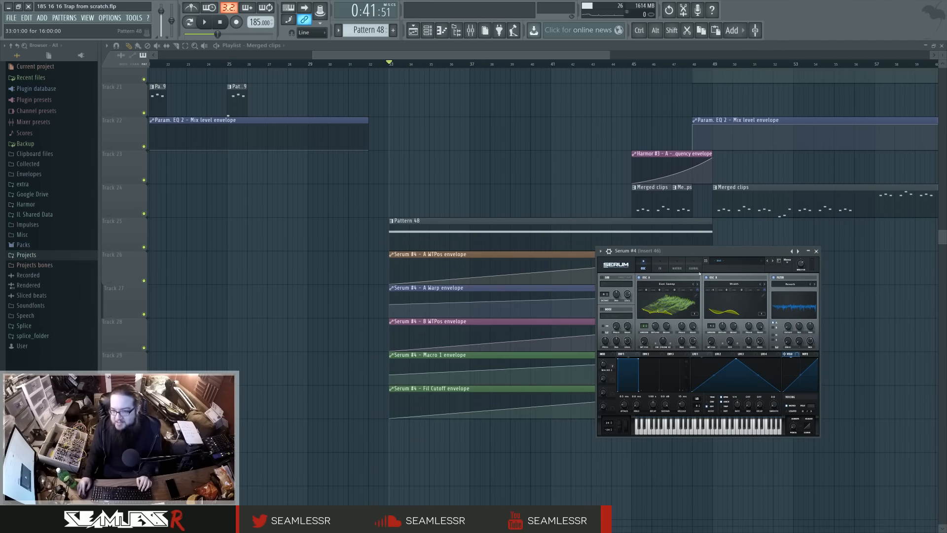
{"action": "left_click_drag", "start_coordinate": [689, 254], "coordinate": [530, 299]}
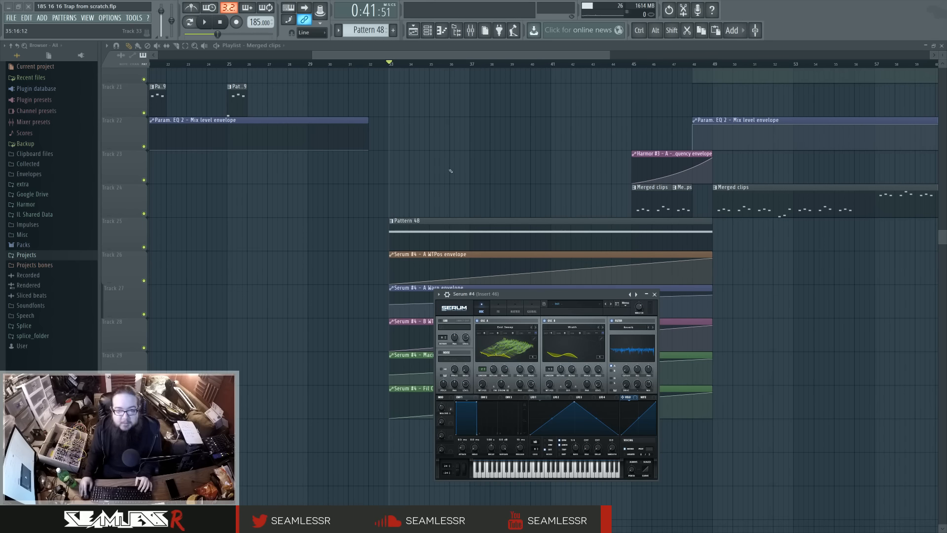
Replace the Serum #4 window with the mixer, audition Insert 46, and load Fruity Parametric EQ 2 in its first effect slot
{"action": "key", "text": "Escape"}
{"action": "key", "text": "F9"}
{"action": "key", "text": "space"}
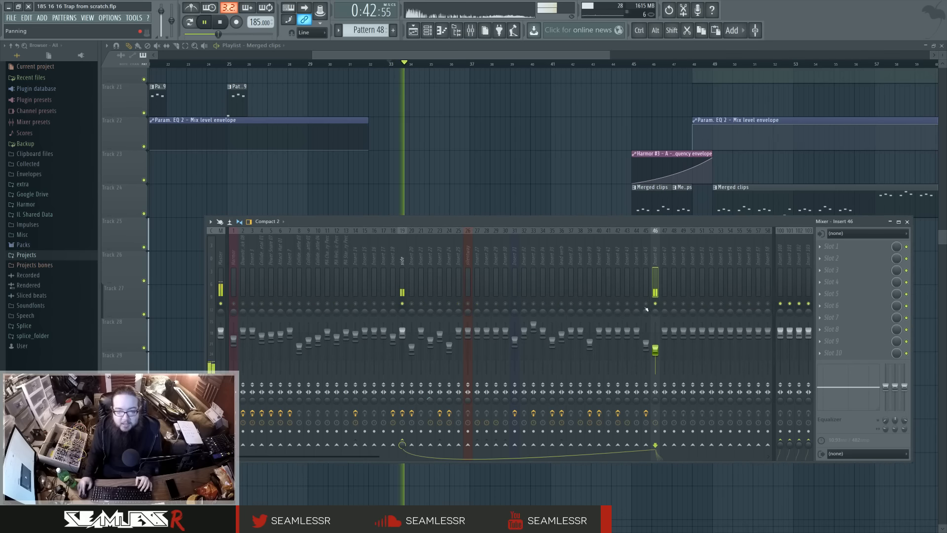
{"action": "key", "text": "F9"}
{"action": "key", "text": "F9"}
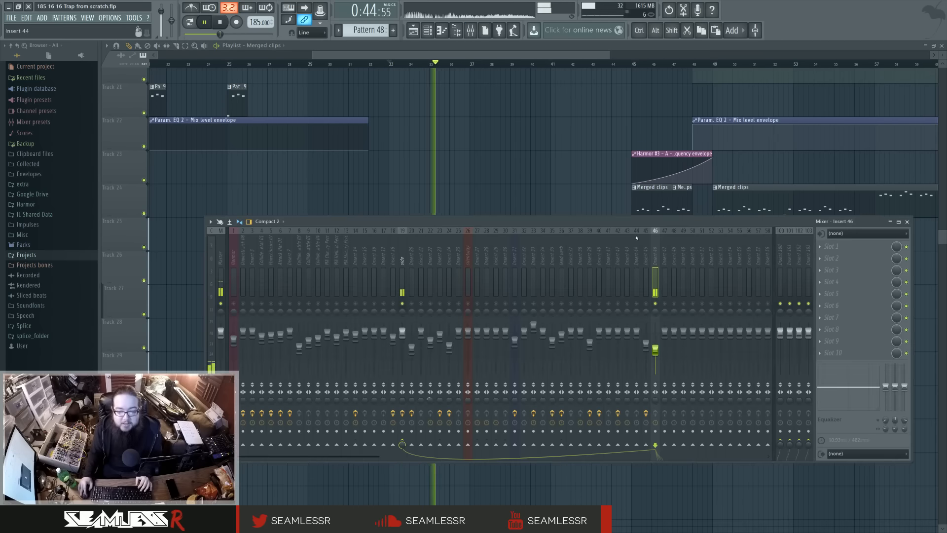
{"action": "key", "text": "space"}
{"action": "left_click", "coordinate": [835, 247]}
{"action": "left_click", "coordinate": [830, 335]}
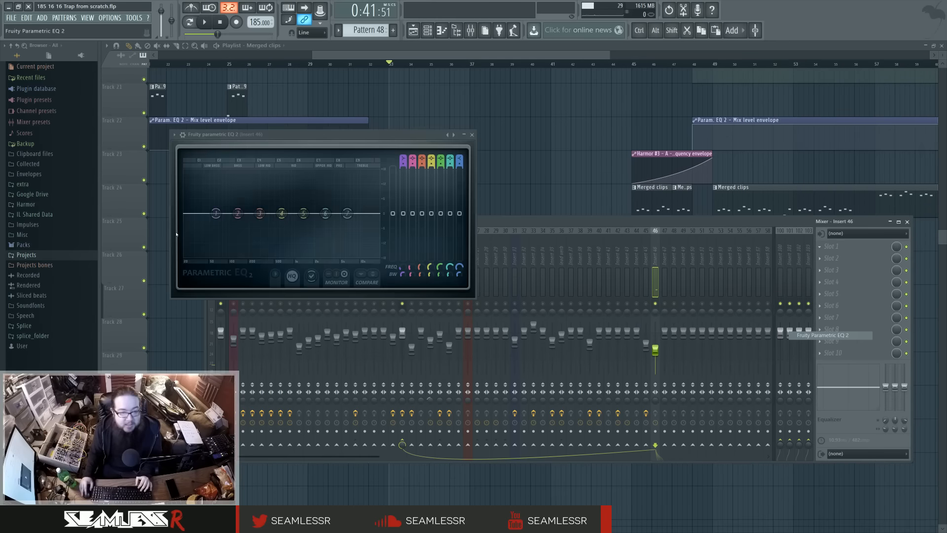
During playback, set EQ band 1 on Insert 46 to High pass with Steep 4 order and adjust its cutoff to roll off the lows
{"action": "key", "text": "space"}
{"action": "left_click_drag", "start_coordinate": [216, 213], "coordinate": [234, 257]}
{"action": "right_click", "coordinate": [234, 257]}
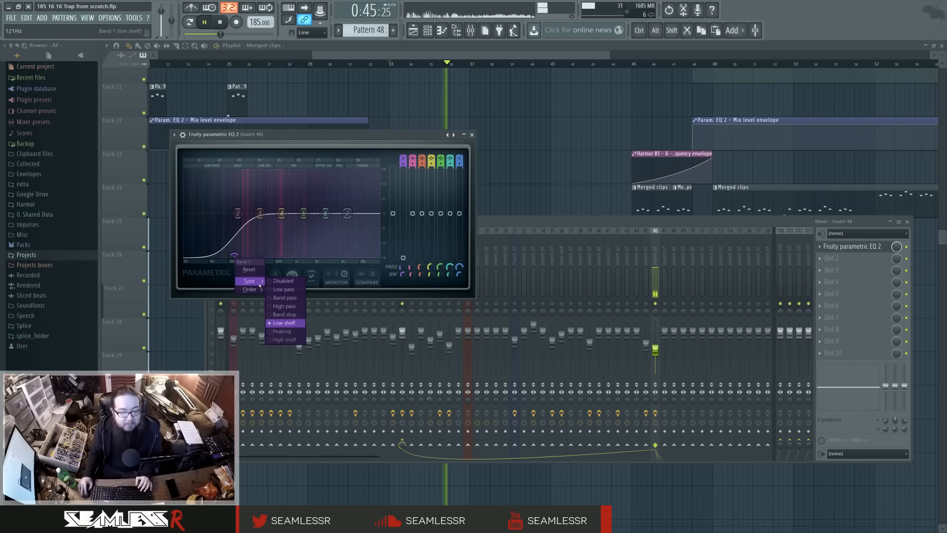
{"action": "left_click", "coordinate": [284, 301]}
{"action": "right_click", "coordinate": [234, 215]}
{"action": "mouse_move", "coordinate": [252, 243]}
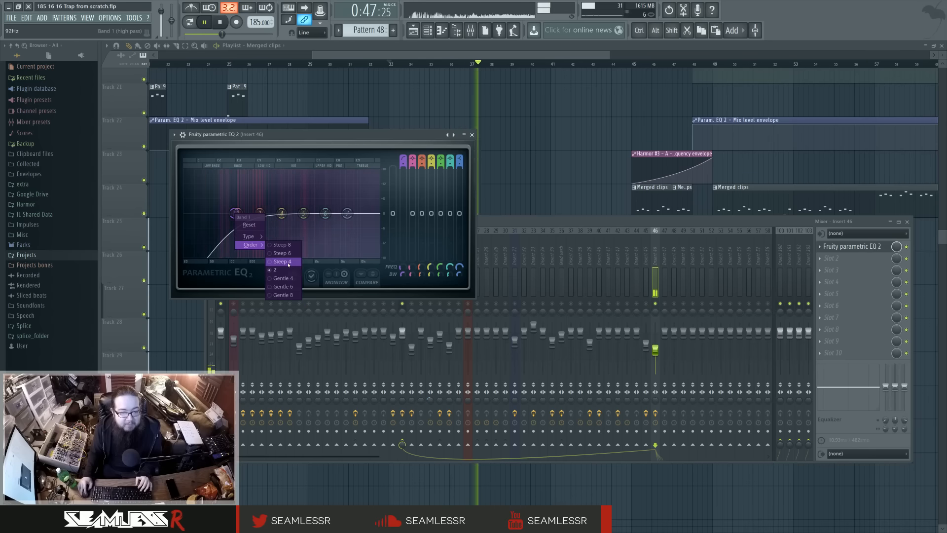
{"action": "left_click", "coordinate": [283, 262]}
{"action": "left_click_drag", "start_coordinate": [234, 214], "coordinate": [238, 214]}
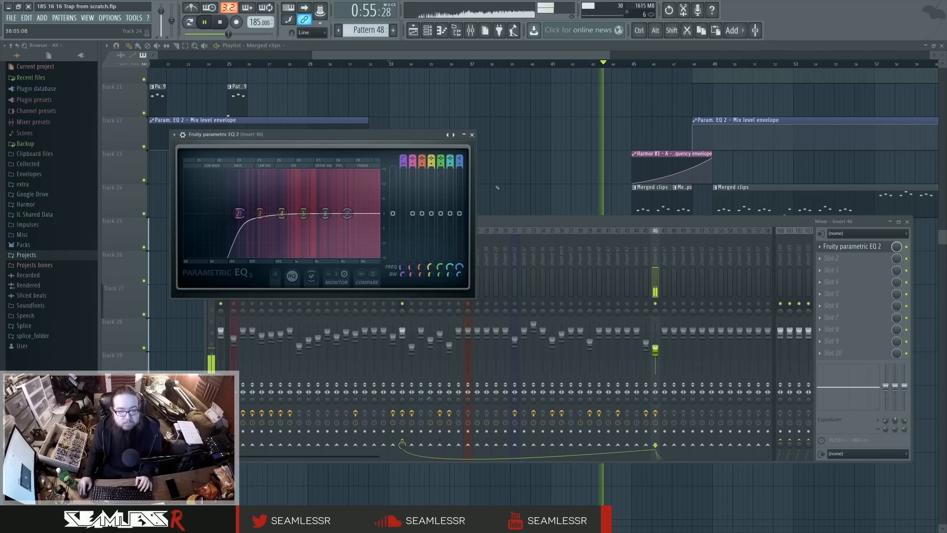
Close the mixer and EQ, reopen Serum #4, touch its Pitch Bend control, and play the section from bar 33
{"action": "key", "text": "F12"}
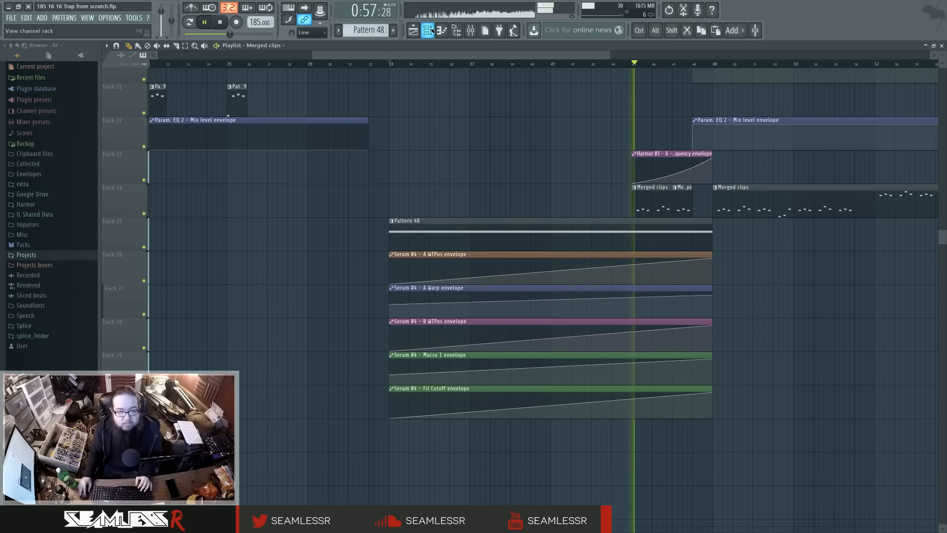
{"action": "key", "text": "F6"}
{"action": "left_click", "coordinate": [448, 503]}
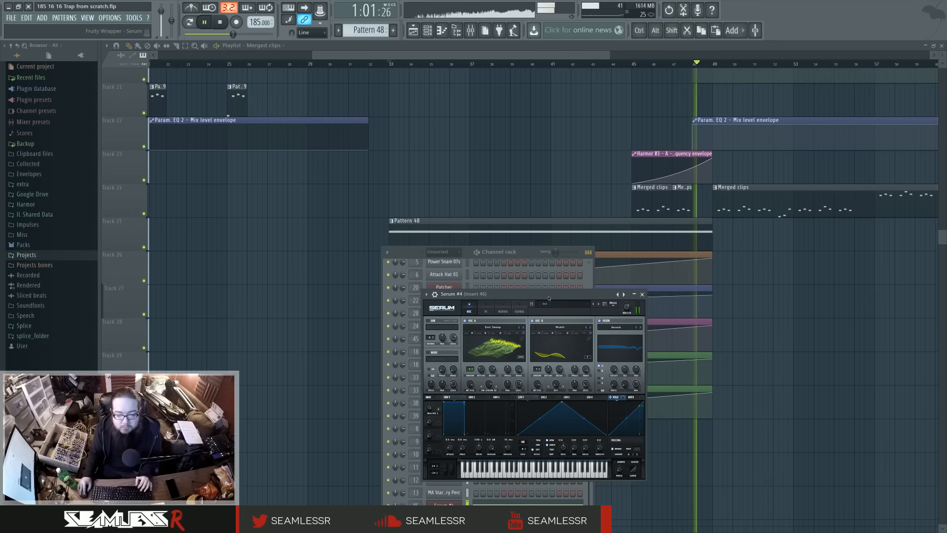
{"action": "key", "text": "space"}
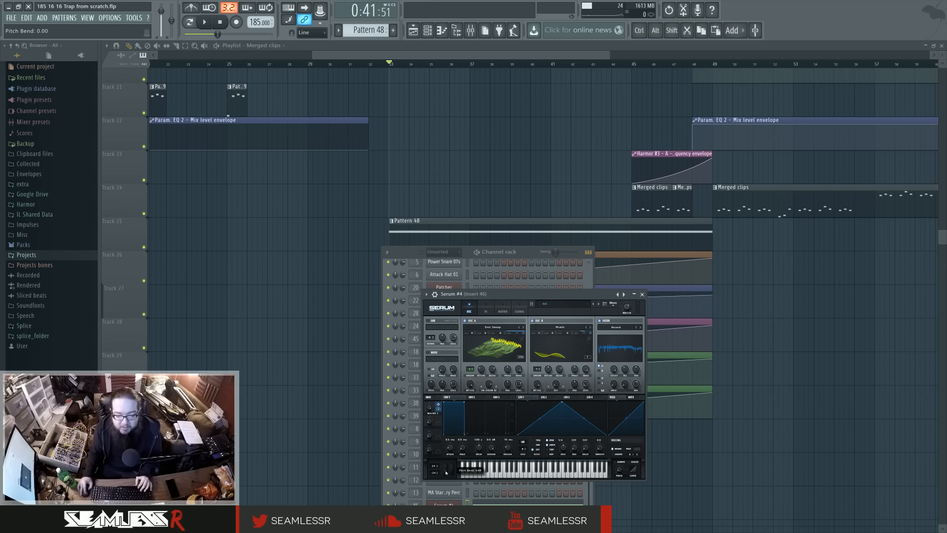
{"action": "key", "text": "space"}
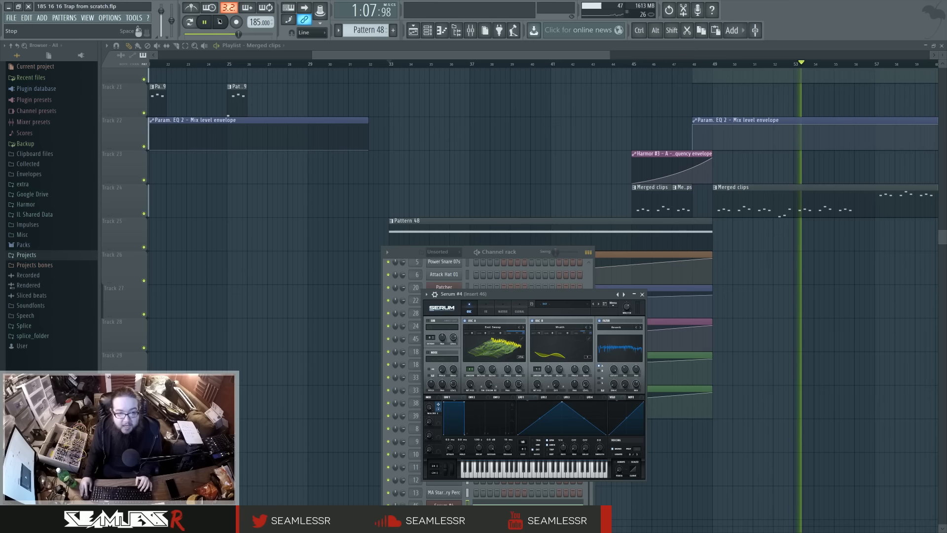
{"action": "key", "text": "space"}
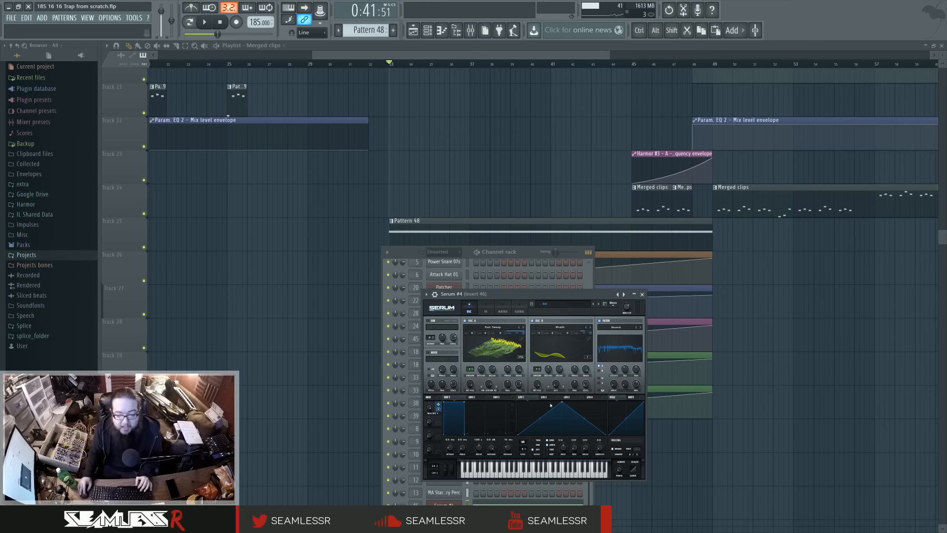
Create an automation clip for the last tweaked Serum #4 Pitch Bend and trim it to span bars 33 to 49 below the other envelopes
{"action": "left_click", "coordinate": [134, 18]}
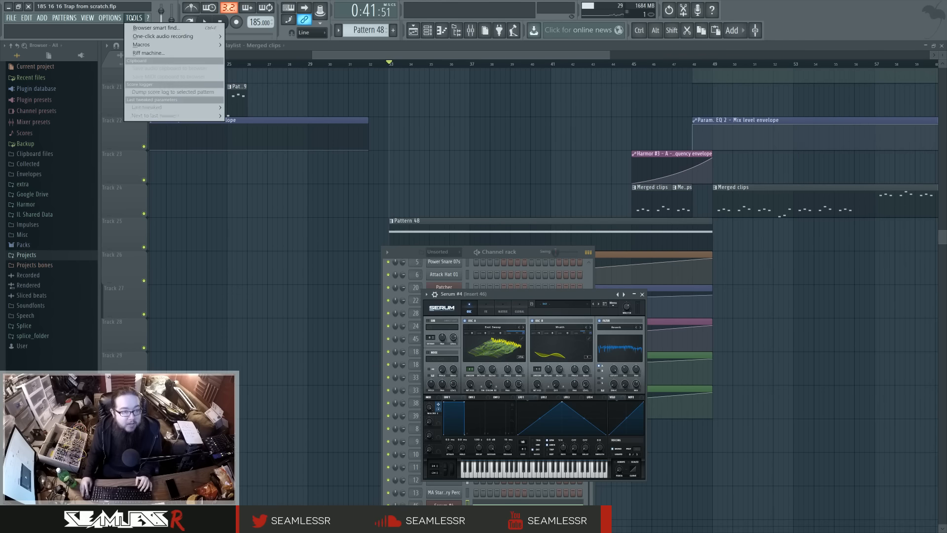
{"action": "mouse_move", "coordinate": [162, 108]}
{"action": "left_click", "coordinate": [261, 156]}
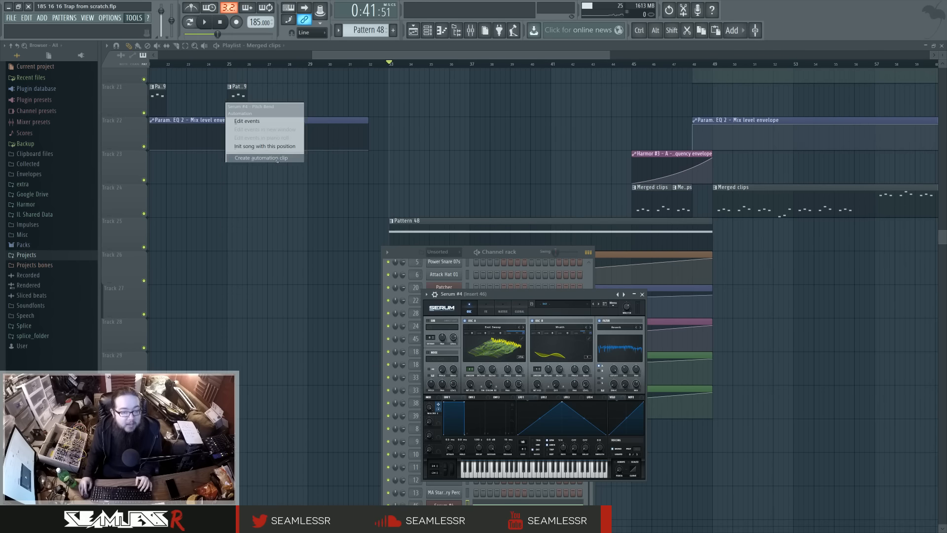
{"action": "right_click", "coordinate": [304, 259]}
{"action": "scroll", "coordinate": [303, 325], "scroll_direction": "down", "scroll_amount": 4}
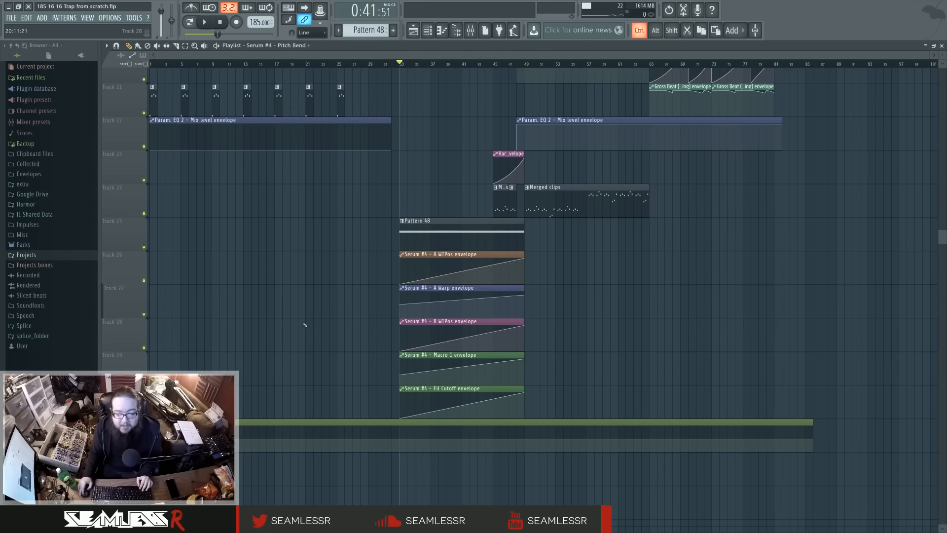
{"action": "left_click_drag", "start_coordinate": [813, 439], "coordinate": [575, 417]}
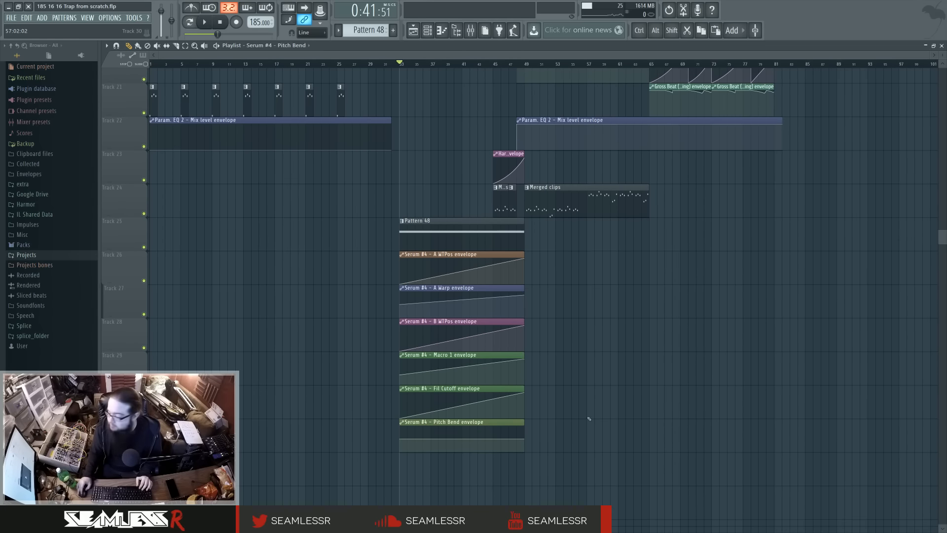
Shape the Pitch Bend envelope with irregular peaks up to bar 42 and a final rise that falls back at bar 48, ending the clip there
{"action": "scroll", "coordinate": [587, 418], "scroll_direction": "down", "scroll_amount": 3}
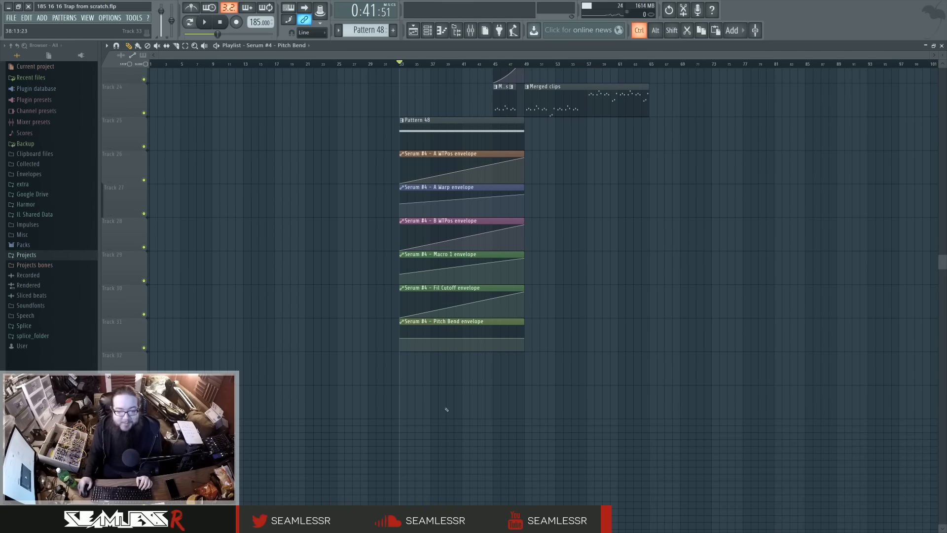
{"action": "scroll", "coordinate": [446, 409], "scroll_direction": "up", "scroll_amount": 5}
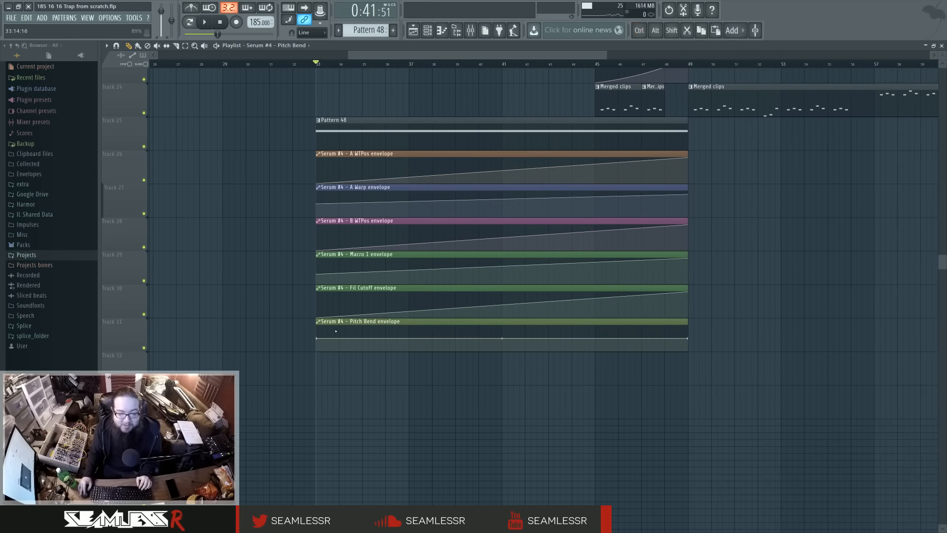
{"action": "mouse_move", "coordinate": [318, 339]}
{"action": "left_mouse_down"}
{"action": "mouse_move", "coordinate": [337, 351]}
{"action": "mouse_move", "coordinate": [461, 351]}
{"action": "mouse_move", "coordinate": [509, 340]}
{"action": "mouse_move", "coordinate": [521, 317]}
{"action": "left_mouse_up"}
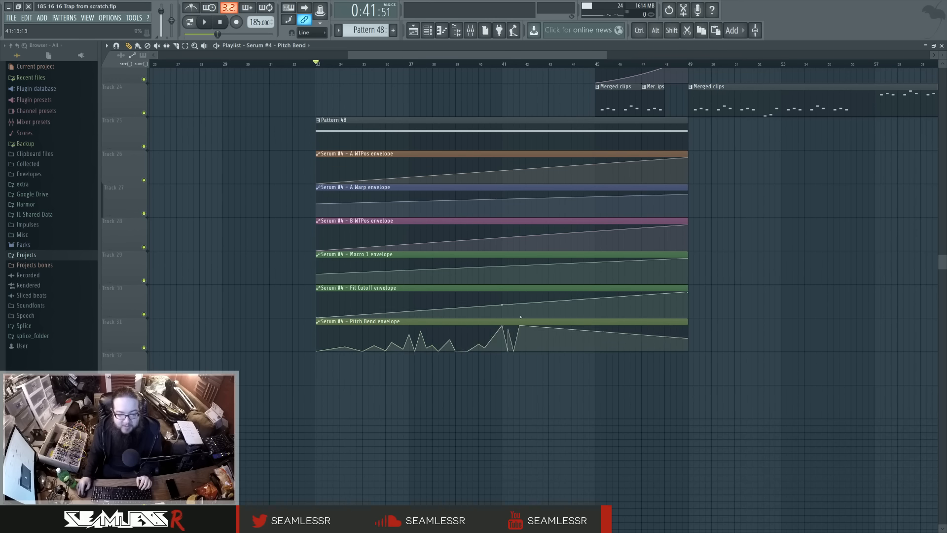
{"action": "right_click", "coordinate": [526, 351]}
{"action": "right_click", "coordinate": [549, 351]}
{"action": "right_click", "coordinate": [600, 345]}
{"action": "right_click", "coordinate": [601, 345]}
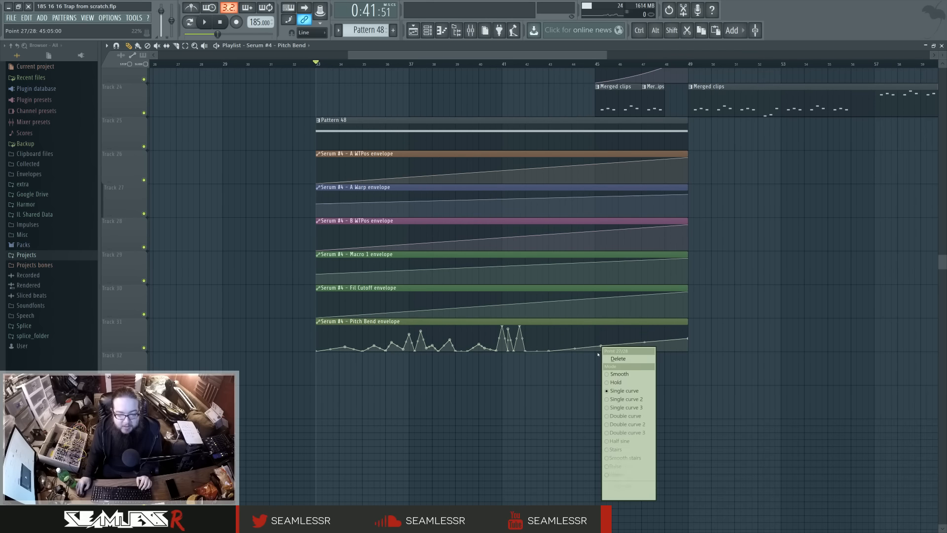
{"action": "right_click", "coordinate": [614, 344]}
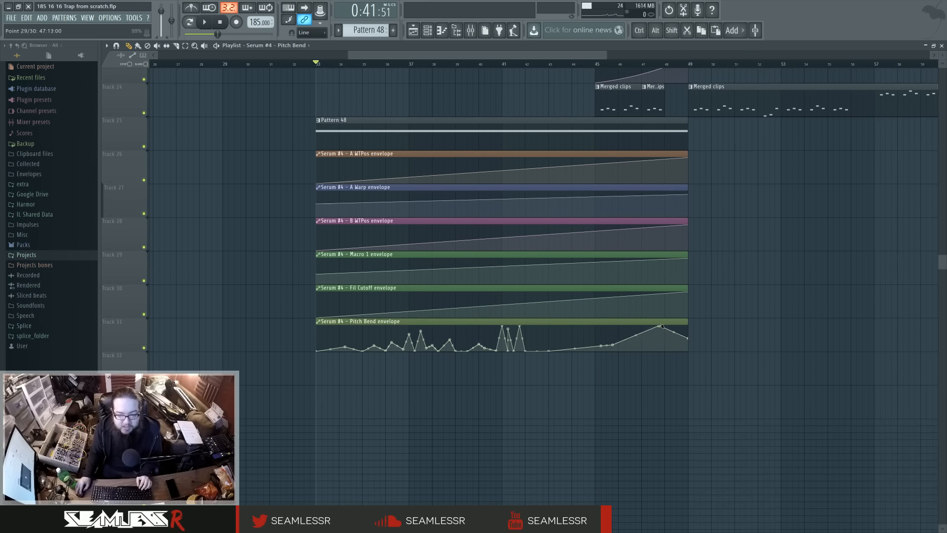
{"action": "scroll", "coordinate": [687, 338], "scroll_direction": "up", "scroll_amount": 10}
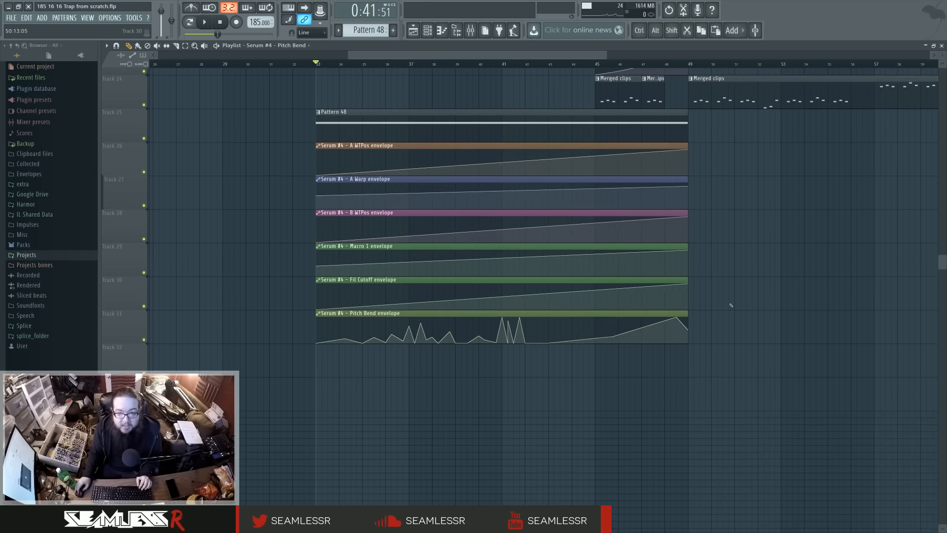
{"action": "scroll", "coordinate": [650, 288], "scroll_direction": "down", "scroll_amount": 10}
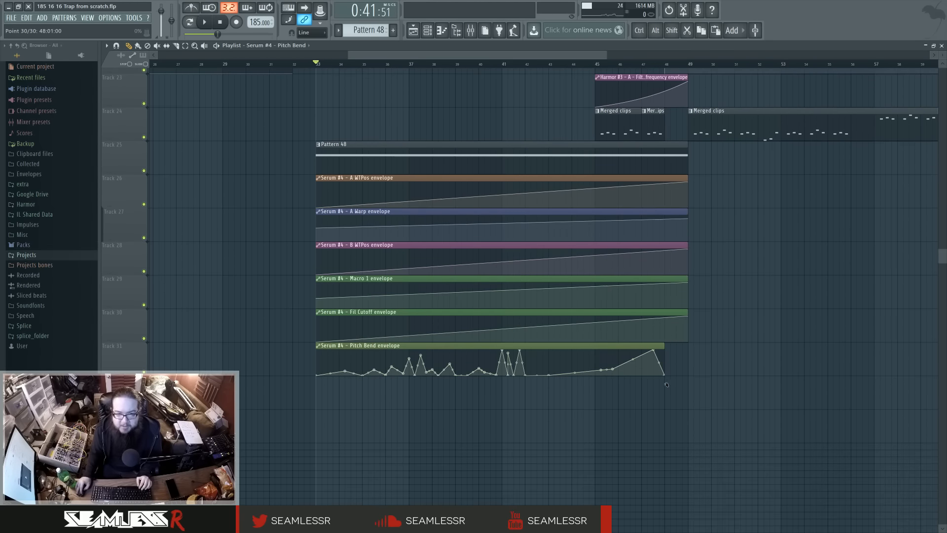
Review the upper tracks around the drop, play from bar 49, and set the playhead to bar 48
{"action": "scroll", "coordinate": [495, 345], "scroll_direction": "up", "scroll_amount": 7}
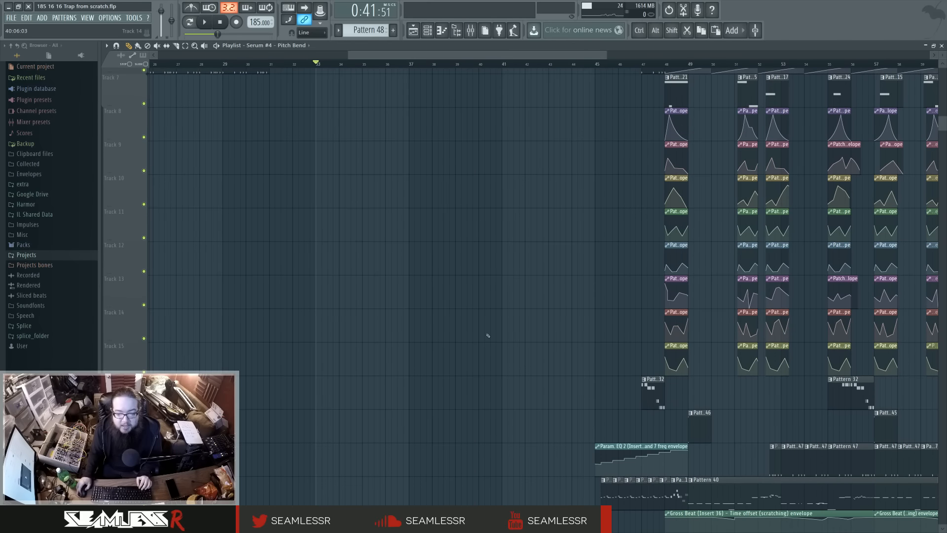
{"action": "scroll", "coordinate": [645, 367], "scroll_direction": "up", "scroll_amount": 2}
{"action": "scroll", "coordinate": [617, 306], "scroll_direction": "down", "scroll_amount": 4, "text": "ctrl"}
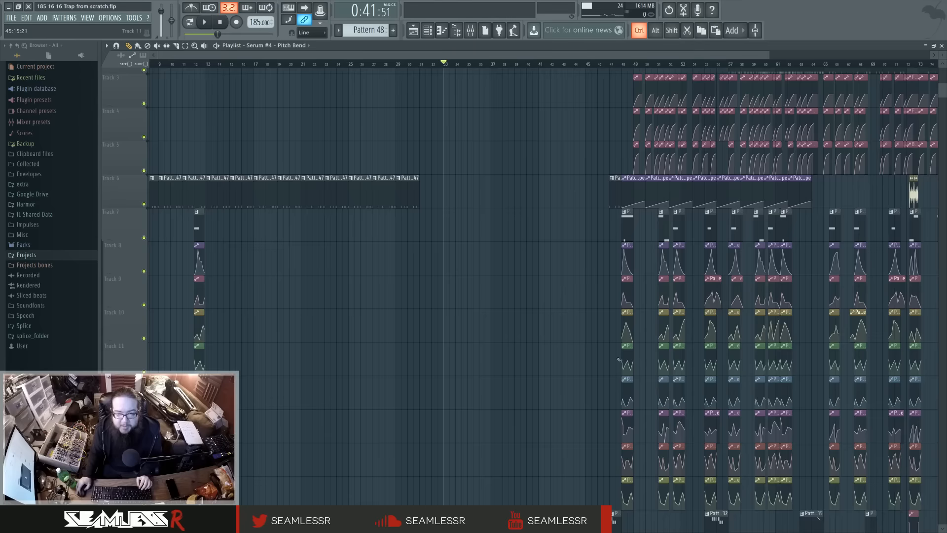
{"action": "scroll", "coordinate": [617, 303], "scroll_direction": "up", "scroll_amount": 4, "text": "ctrl"}
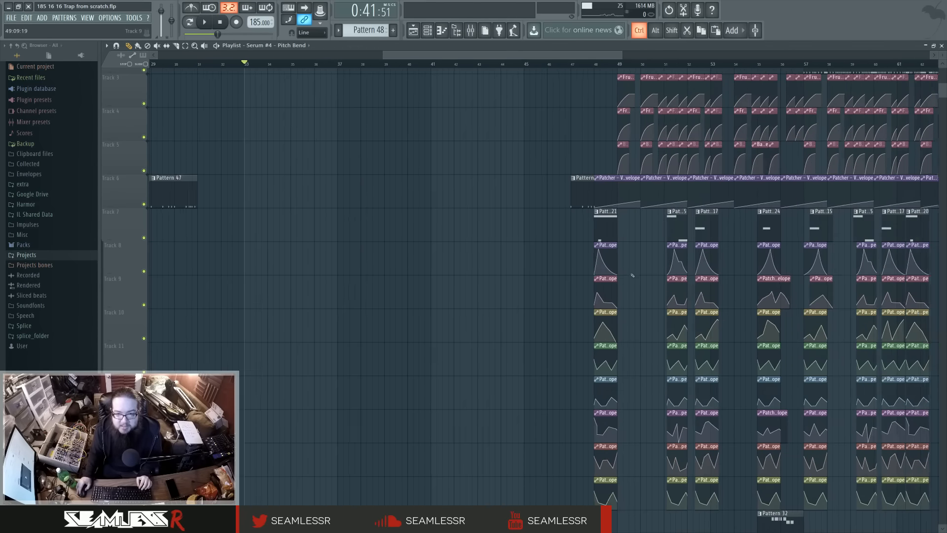
{"action": "scroll", "coordinate": [614, 118], "scroll_direction": "up", "scroll_amount": 1}
{"action": "left_click", "coordinate": [617, 64]}
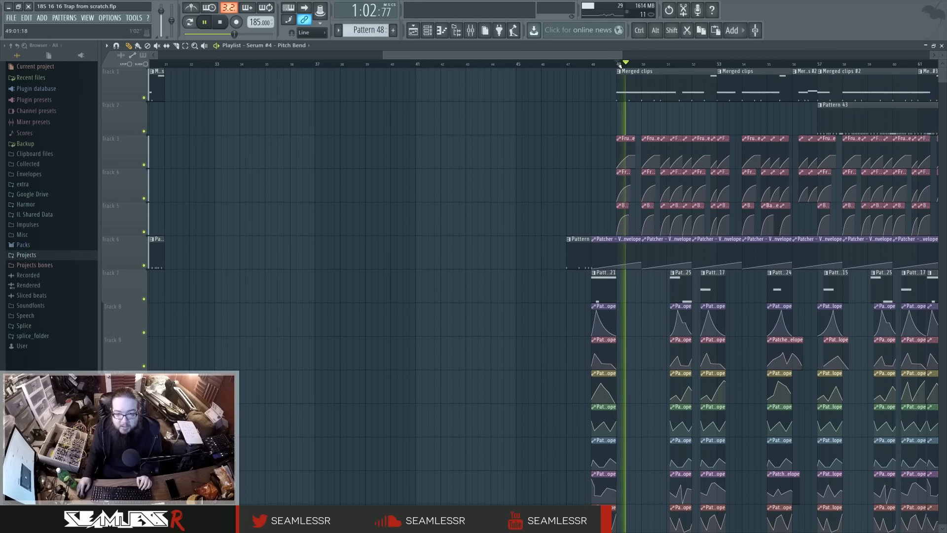
{"action": "left_click", "coordinate": [593, 63]}
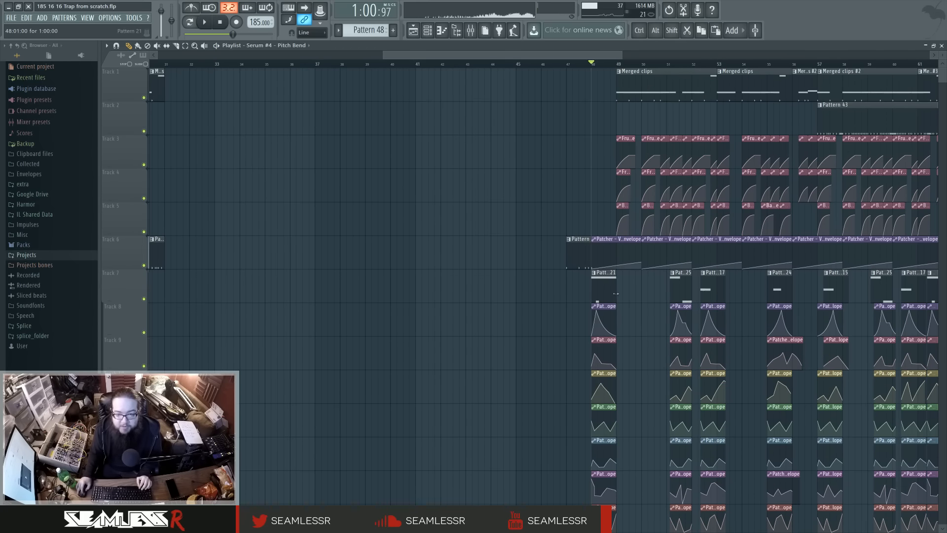
Open Pattern 48 in the piano roll and shorten its A2 note to 15 bars
{"action": "scroll", "coordinate": [550, 325], "scroll_direction": "down", "scroll_amount": 7}
{"action": "scroll", "coordinate": [550, 325], "scroll_direction": "up", "scroll_amount": 1}
{"action": "scroll", "coordinate": [533, 329], "scroll_direction": "left", "scroll_amount": 2}
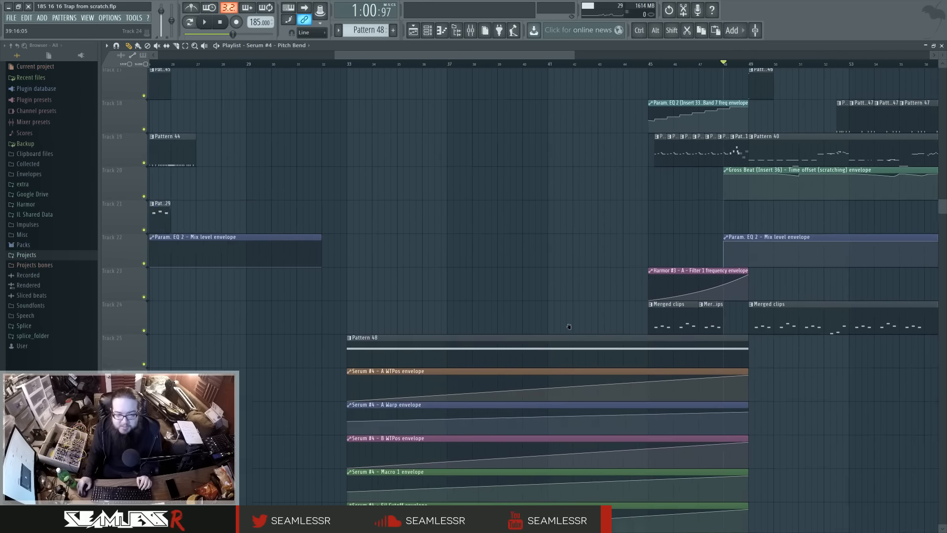
{"action": "scroll", "coordinate": [513, 332], "scroll_direction": "up", "scroll_amount": 6}
{"action": "scroll", "coordinate": [509, 334], "scroll_direction": "down", "scroll_amount": 4}
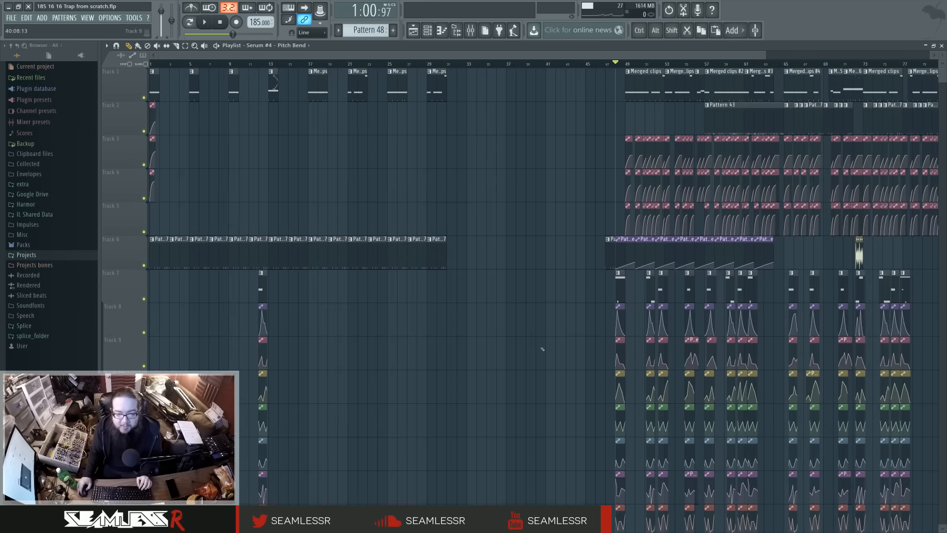
{"action": "scroll", "coordinate": [541, 346], "scroll_direction": "down", "scroll_amount": 7}
{"action": "scroll", "coordinate": [624, 366], "scroll_direction": "up", "scroll_amount": 2}
{"action": "double_click", "coordinate": [598, 409]}
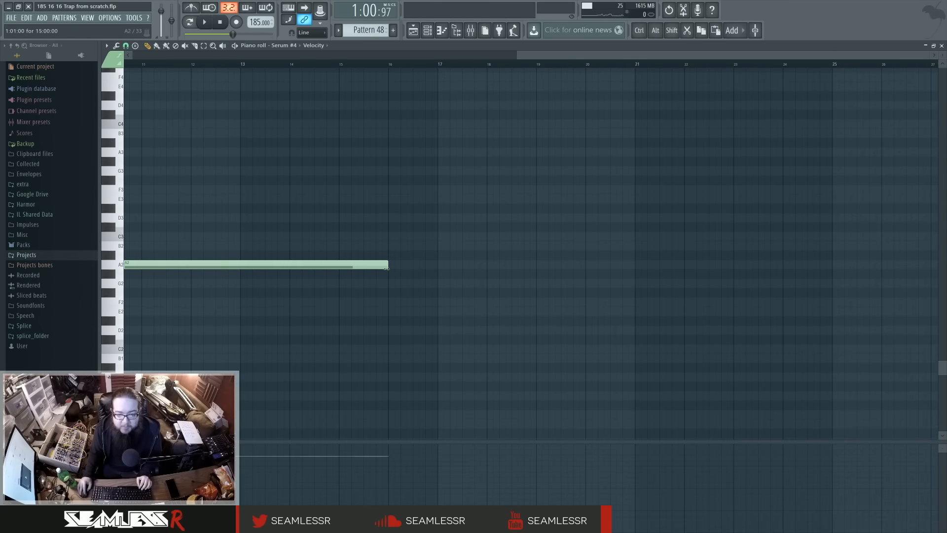
Back in the playlist, shorten the Serum #4 WTPos, Warp, Macro 1 and Fil Cutoff envelopes to end at bar 48
{"action": "left_click", "coordinate": [413, 30]}
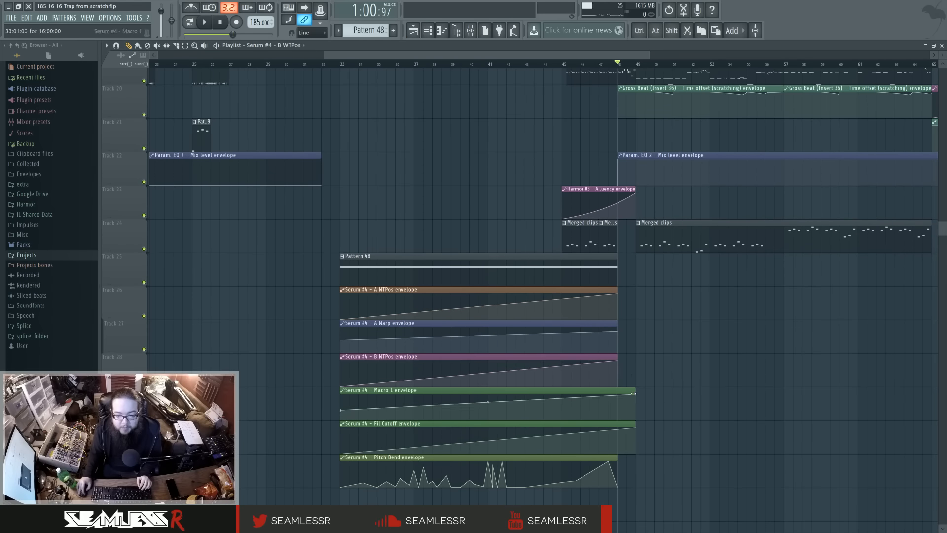
{"action": "left_click_drag", "start_coordinate": [635, 393], "coordinate": [616, 389]}
{"action": "left_click_drag", "start_coordinate": [635, 428], "coordinate": [618, 422]}
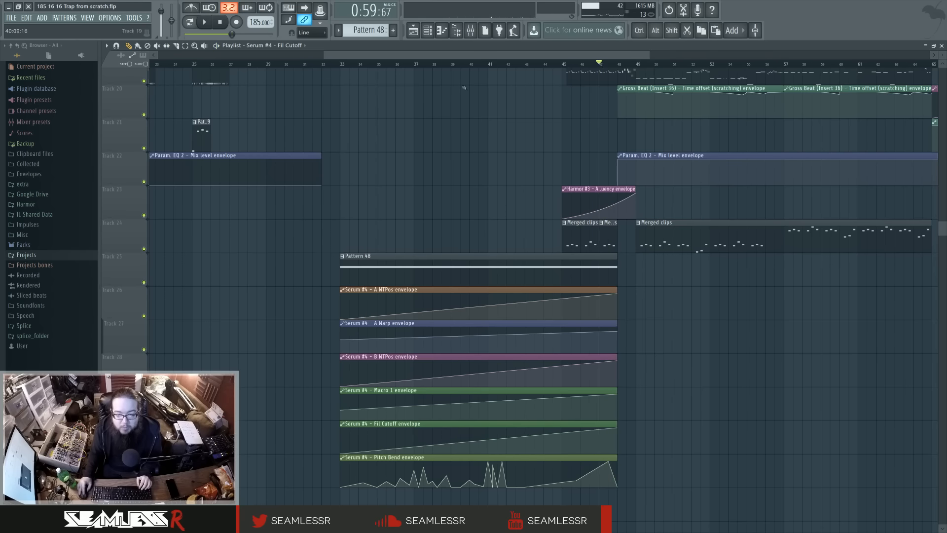
Open Serum #4 from the channel rack and play the shortened Pattern 48 section from bar 33 to check its automation
{"action": "key", "text": "space"}
{"action": "left_click", "coordinate": [427, 31]}
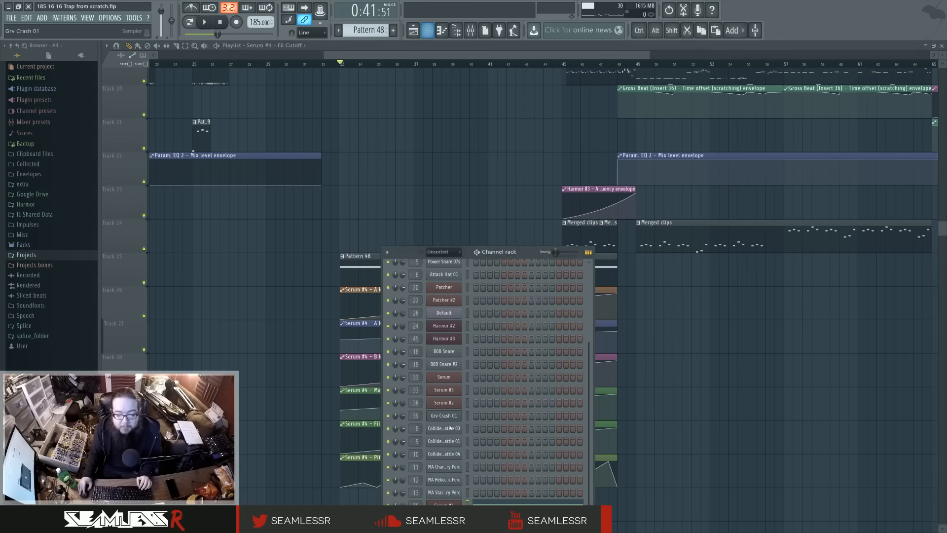
{"action": "left_click", "coordinate": [445, 503]}
{"action": "key", "text": "space"}
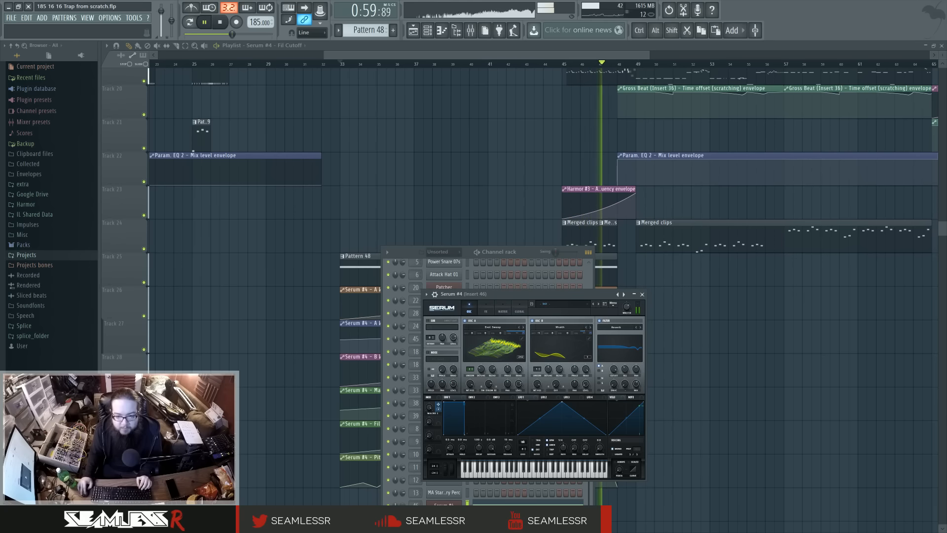
{"action": "key", "text": "space"}
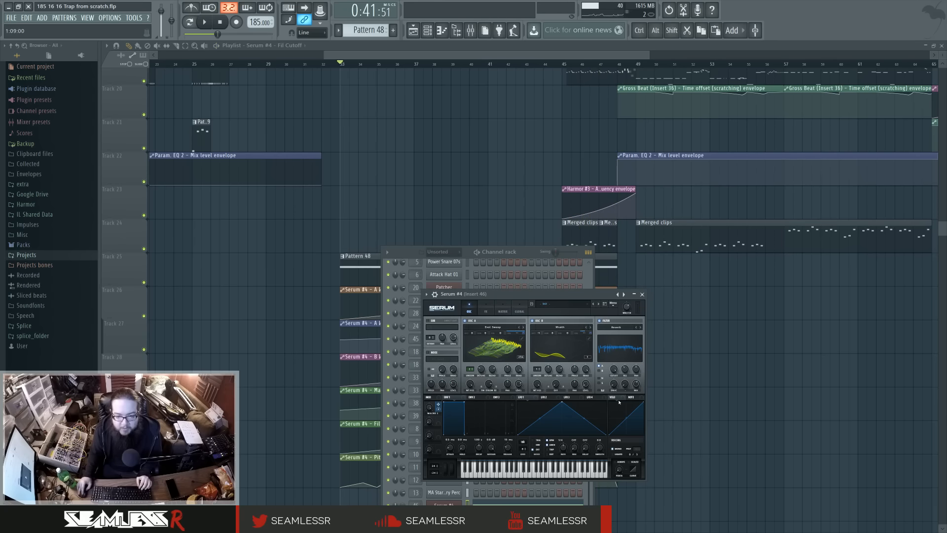
Check Serum #4's mixer insert and review the playlist tracks around the section before the drop
{"action": "left_click", "coordinate": [470, 30]}
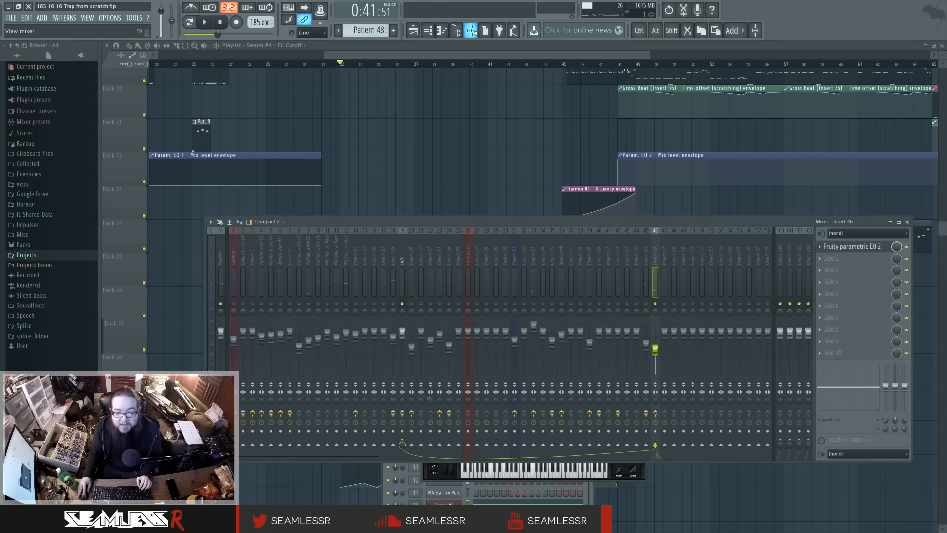
{"action": "left_click", "coordinate": [470, 30]}
{"action": "scroll", "coordinate": [481, 155], "scroll_direction": "down", "scroll_amount": 3}
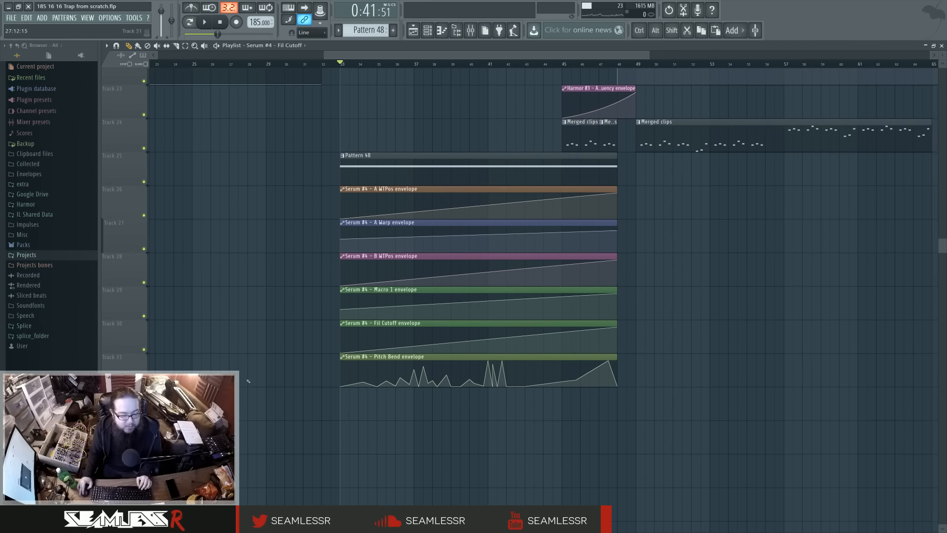
{"action": "scroll", "coordinate": [446, 144], "scroll_direction": "up", "scroll_amount": 20}
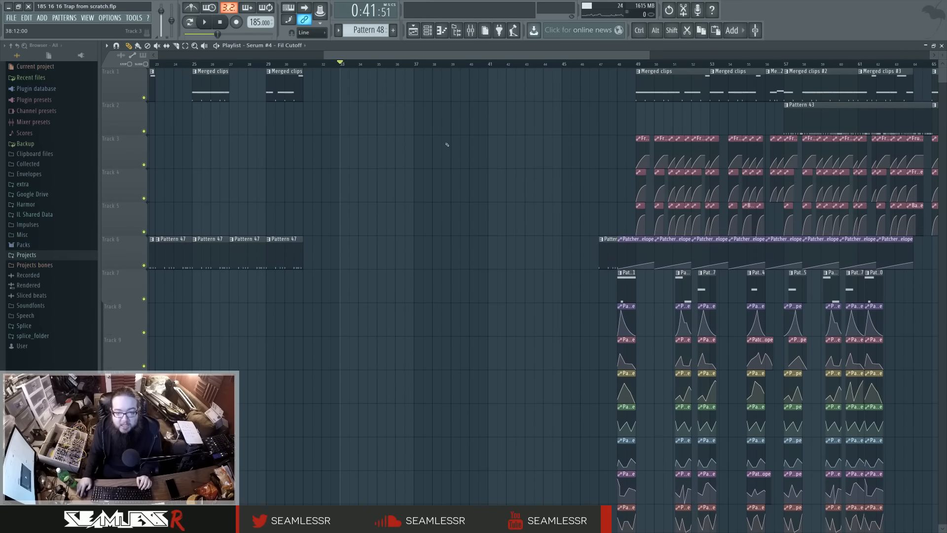
{"action": "scroll", "coordinate": [447, 145], "scroll_direction": "down", "scroll_amount": 11}
Create a new empty pattern and add another Harmor instance to the channel rack
{"action": "key", "text": "F6"}
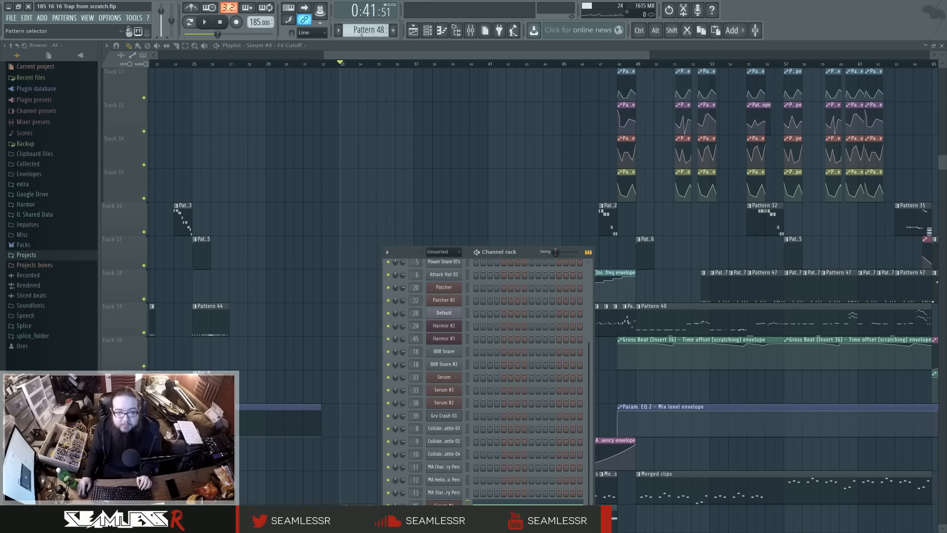
{"action": "left_click", "coordinate": [365, 29]}
{"action": "left_click", "coordinate": [399, 426]}
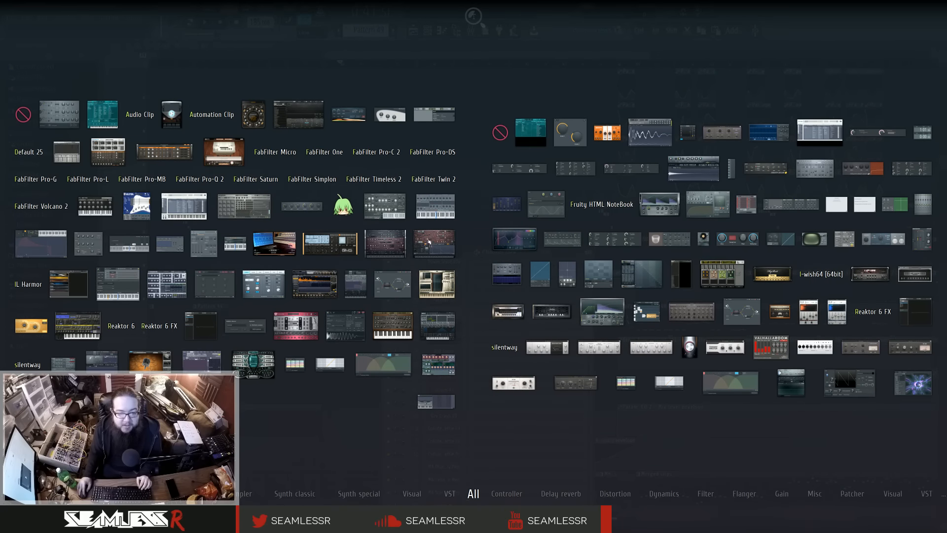
{"action": "left_click_drag", "start_coordinate": [435, 240], "coordinate": [482, 496]}
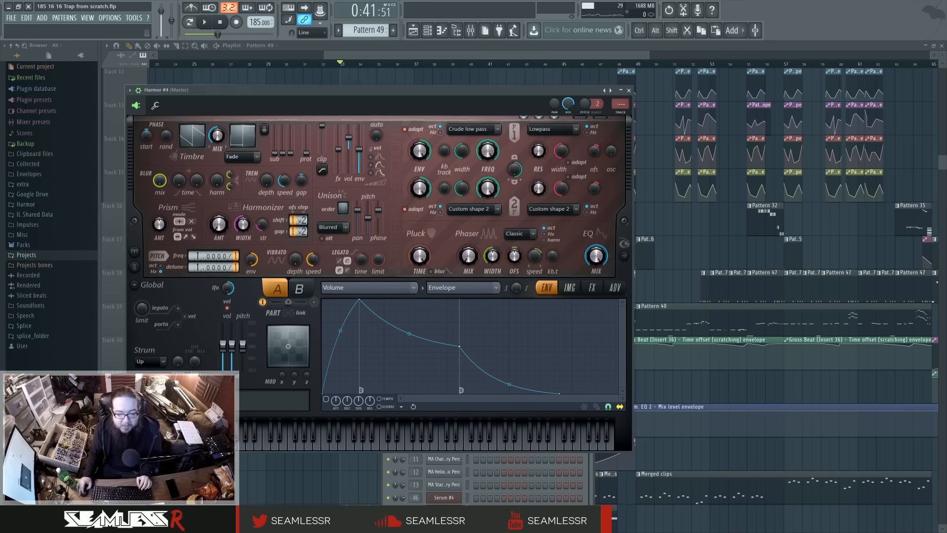
Assign Harmor #4 to mixer insert 47 and route that insert to insert 19, like Serum #4
{"action": "key", "text": "ctrl+l"}
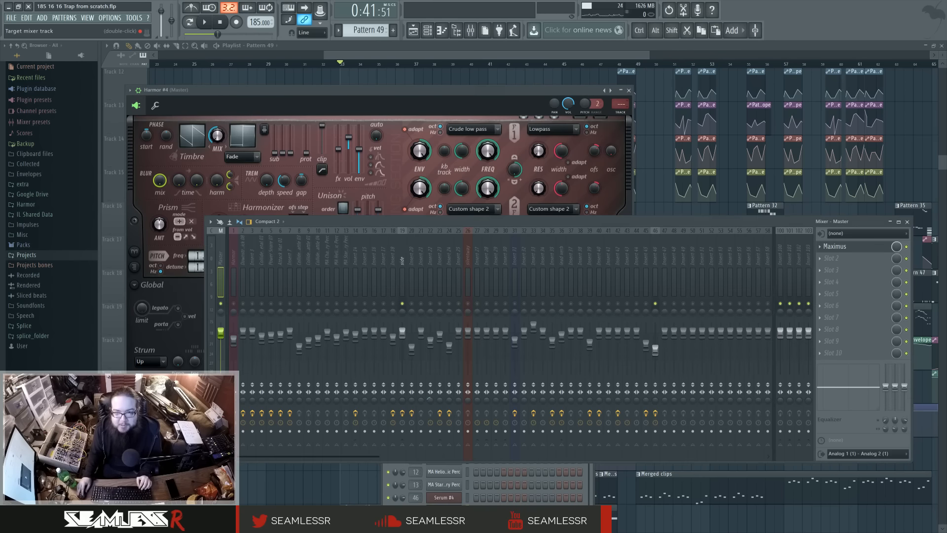
{"action": "scroll", "coordinate": [620, 104], "scroll_direction": "up", "scroll_amount": 1}
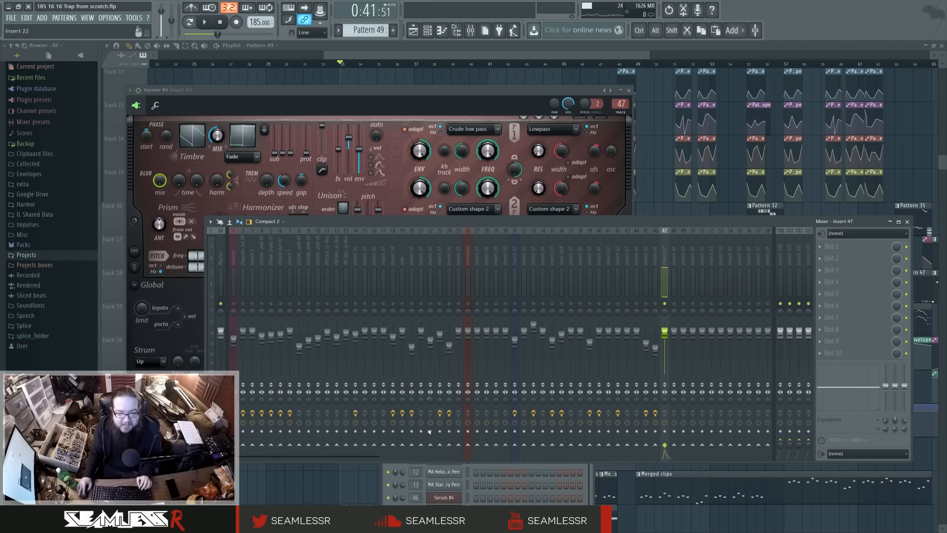
{"action": "right_click", "coordinate": [404, 448]}
{"action": "left_click", "coordinate": [426, 461]}
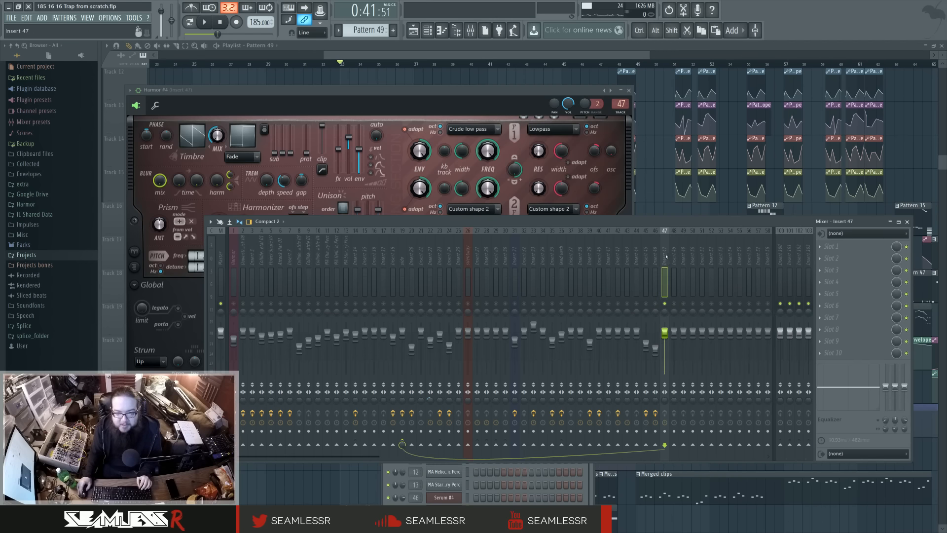
Audition Harmor #4 while checking its signal in the mixer, and expand its spectral display section
{"action": "left_click_drag", "start_coordinate": [475, 93], "coordinate": [494, 95]}
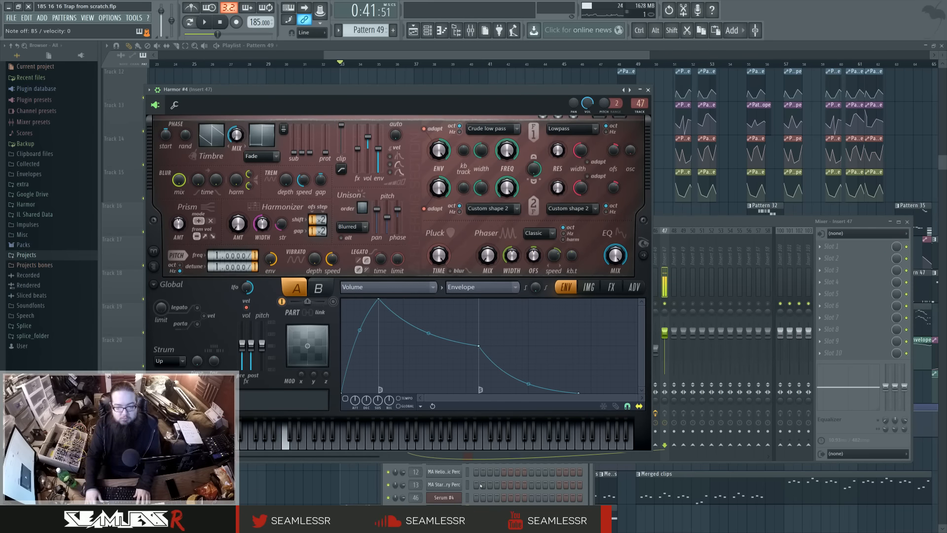
{"action": "left_click", "coordinate": [698, 226]}
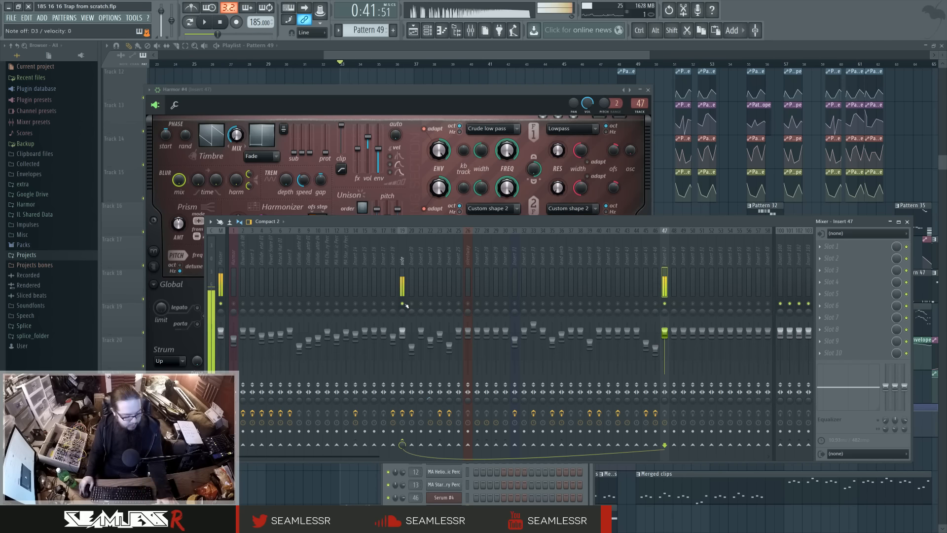
{"action": "left_click", "coordinate": [443, 510]}
{"action": "left_click", "coordinate": [444, 510]}
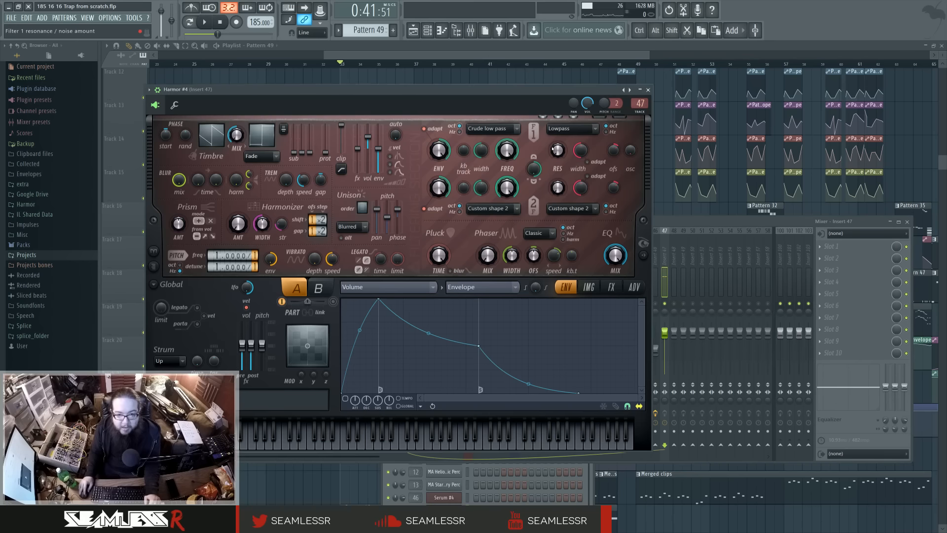
{"action": "left_click_drag", "start_coordinate": [537, 93], "coordinate": [604, 134]}
{"action": "left_click", "coordinate": [711, 295]}
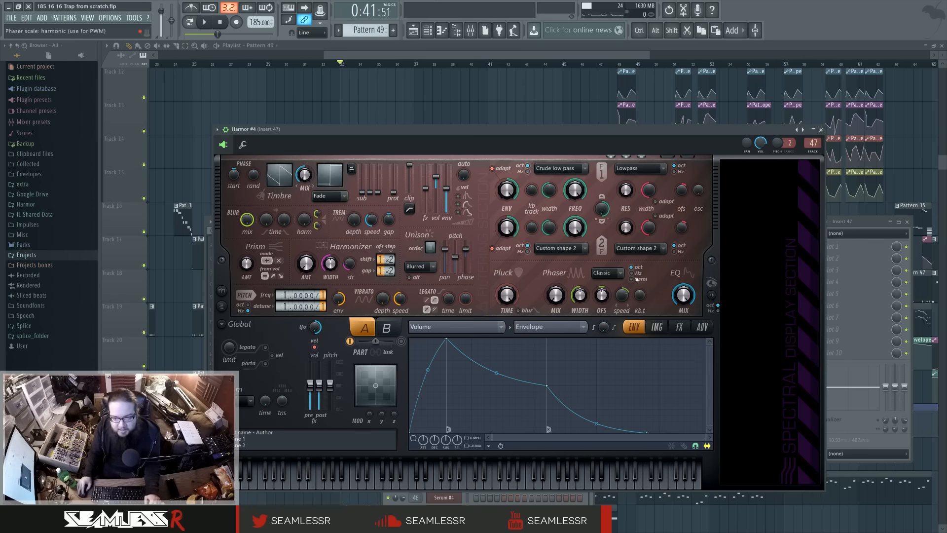
Set Harmor's phaser scale to Hz, raise its mix to full, and choose the Custom phaser shape
{"action": "left_click", "coordinate": [632, 273]}
{"action": "left_click_drag", "start_coordinate": [556, 295], "coordinate": [556, 242]}
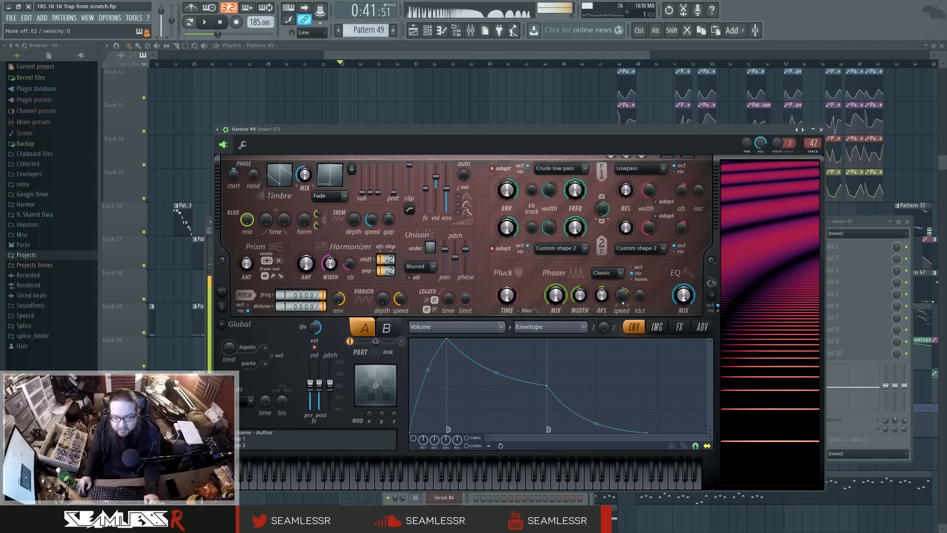
{"action": "left_click", "coordinate": [612, 274]}
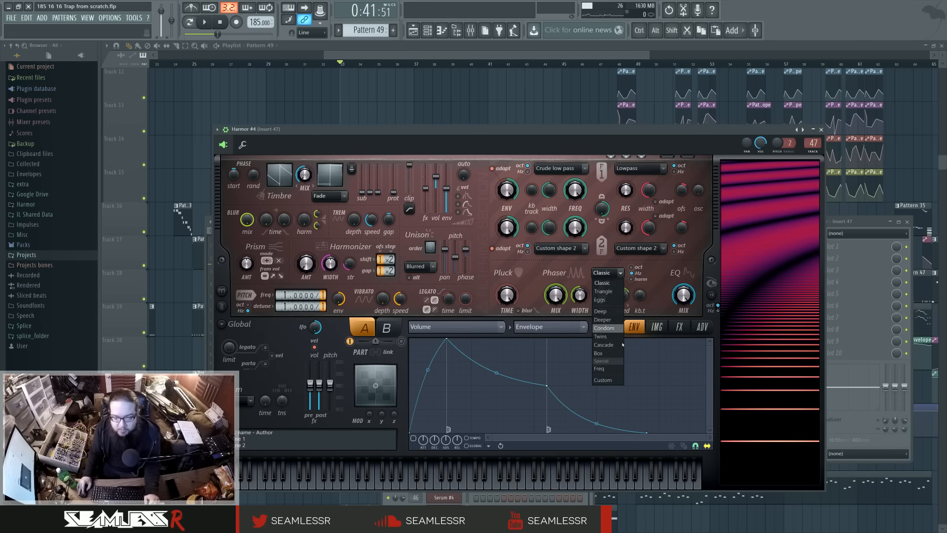
{"action": "left_click", "coordinate": [606, 380]}
Draw four evenly spaced, full-height triangular peaks in the phaser shape envelope
{"action": "left_click_drag", "start_coordinate": [558, 340], "coordinate": [447, 328]}
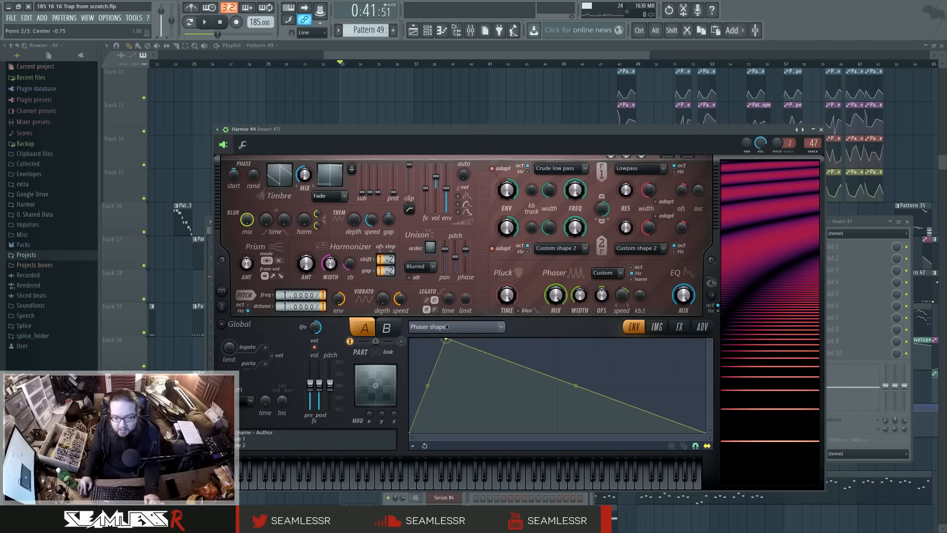
{"action": "right_click", "coordinate": [484, 426]}
{"action": "right_click", "coordinate": [520, 347]}
{"action": "right_click", "coordinate": [576, 423]}
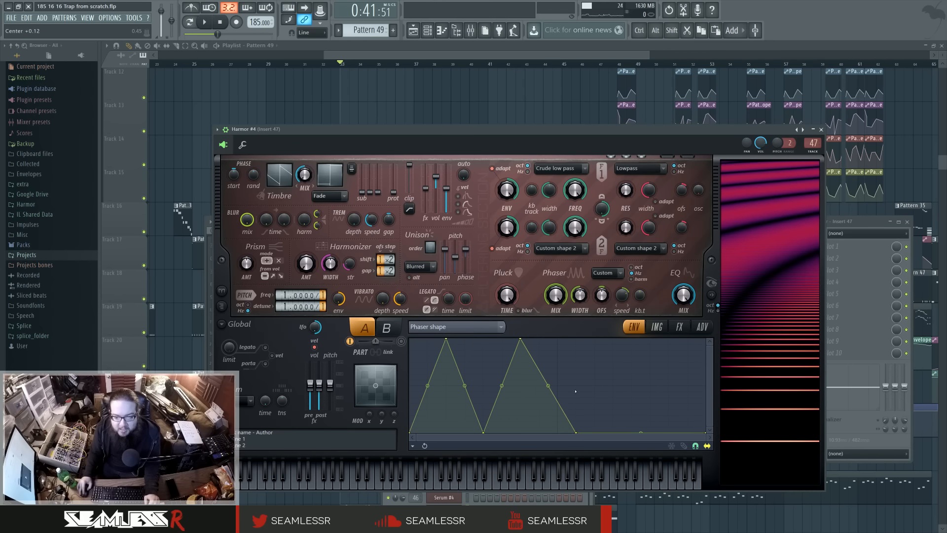
{"action": "left_click_drag", "start_coordinate": [577, 432], "coordinate": [557, 432]}
{"action": "right_click", "coordinate": [594, 345]}
{"action": "right_click", "coordinate": [632, 425]}
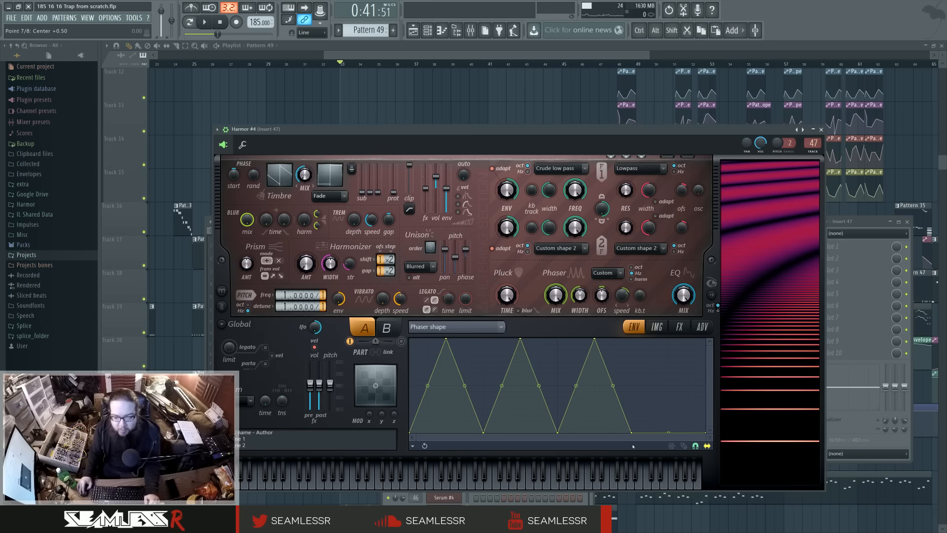
{"action": "right_click", "coordinate": [669, 350]}
{"action": "left_click_drag", "start_coordinate": [669, 349], "coordinate": [668, 338]}
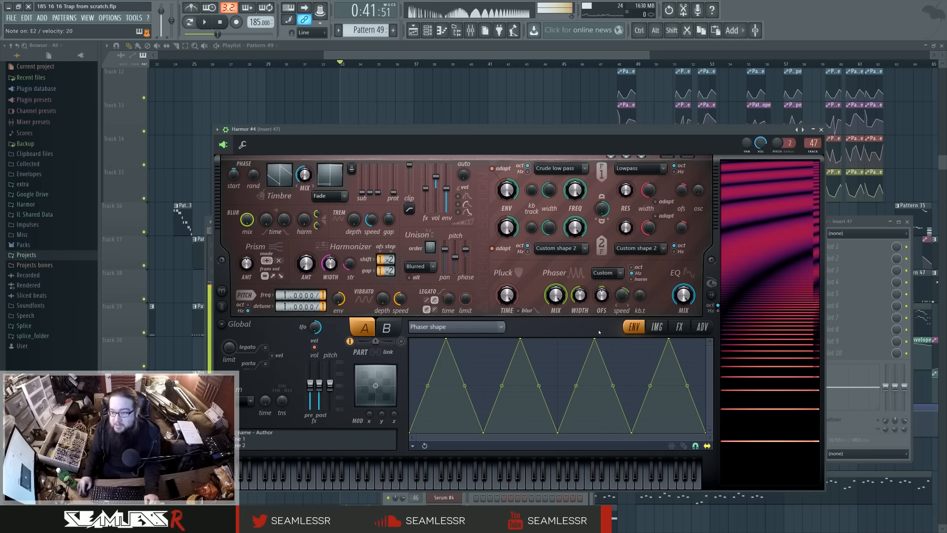
Raise the phaser speed slightly and bend the falling side of all four peaks into concave curves
{"action": "mouse_move", "coordinate": [622, 295]}
{"action": "left_mouse_down"}
{"action": "mouse_move", "coordinate": [622, 283]}
{"action": "mouse_move", "coordinate": [622, 303]}
{"action": "mouse_move", "coordinate": [622, 286]}
{"action": "left_mouse_up"}
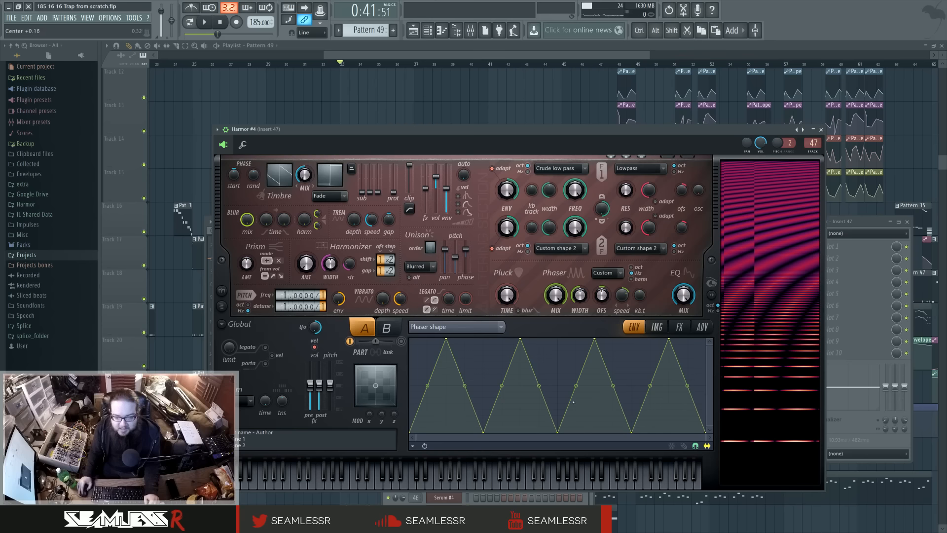
{"action": "left_click_drag", "start_coordinate": [464, 386], "coordinate": [496, 410]}
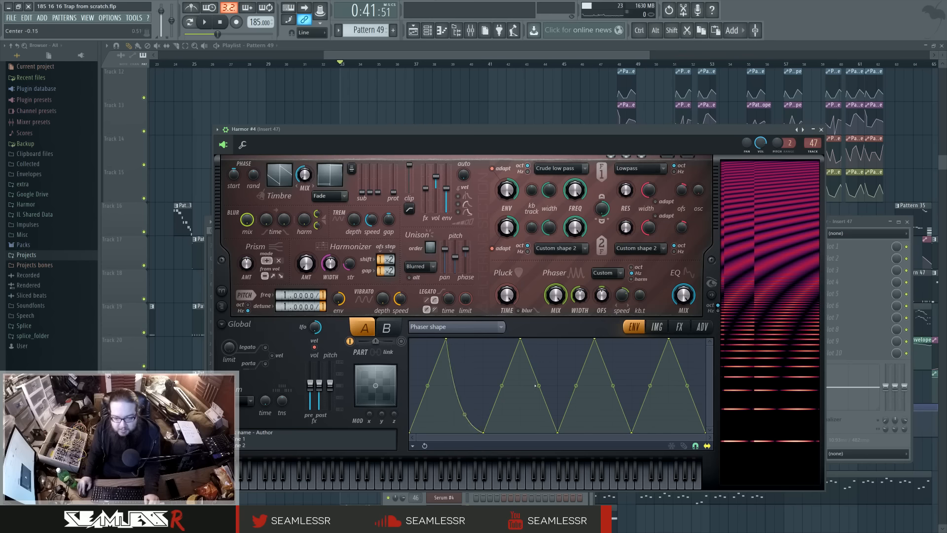
{"action": "left_click_drag", "start_coordinate": [537, 386], "coordinate": [601, 408]}
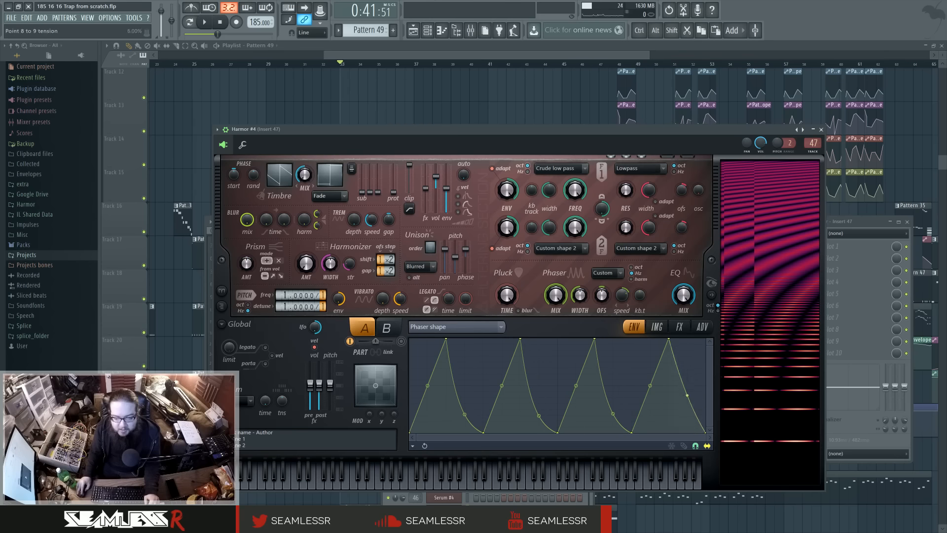
{"action": "left_click_drag", "start_coordinate": [687, 394], "coordinate": [687, 418]}
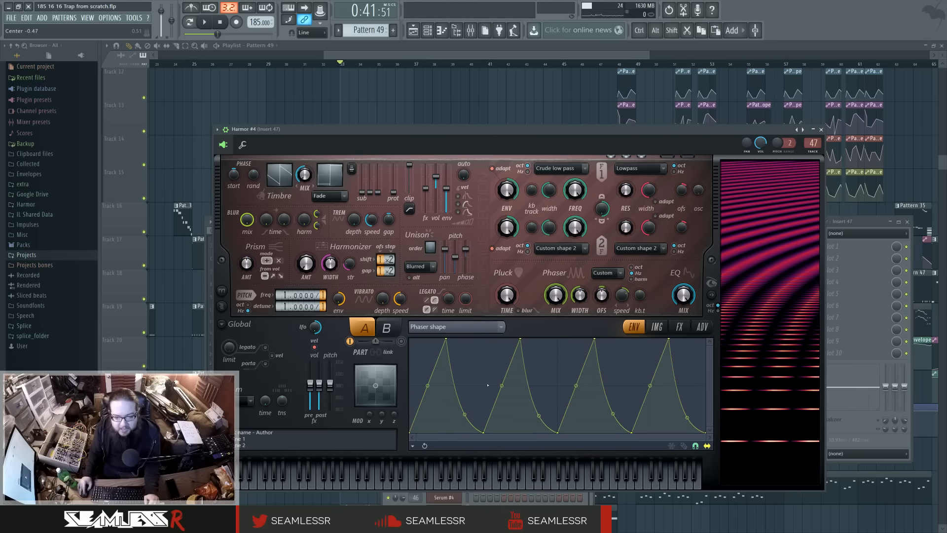
Add a zero-level point after each of the four peaks so they drop faster and leave flat gaps
{"action": "right_click", "coordinate": [464, 428]}
{"action": "right_click", "coordinate": [538, 431]}
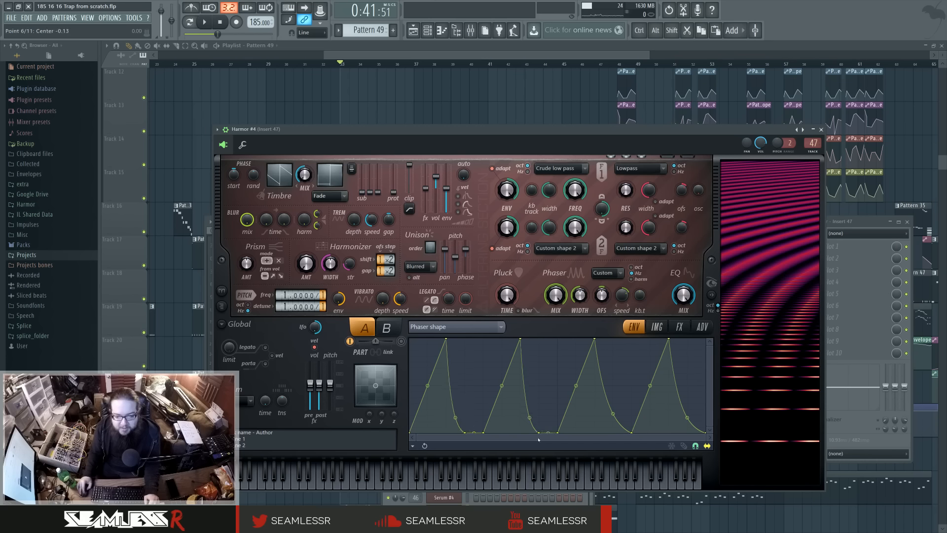
{"action": "right_click", "coordinate": [613, 432]}
{"action": "right_click", "coordinate": [686, 433]}
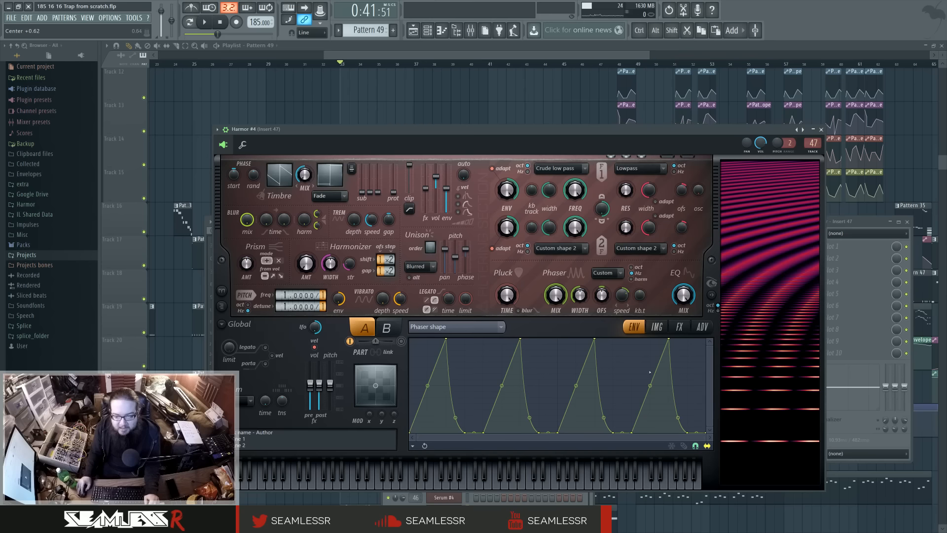
Add a full-height point before each peak to form four flat tops, and adjust the tension of their rising edges
{"action": "left_click_drag", "start_coordinate": [650, 371], "coordinate": [649, 339]}
{"action": "left_click_drag", "start_coordinate": [576, 385], "coordinate": [575, 340]}
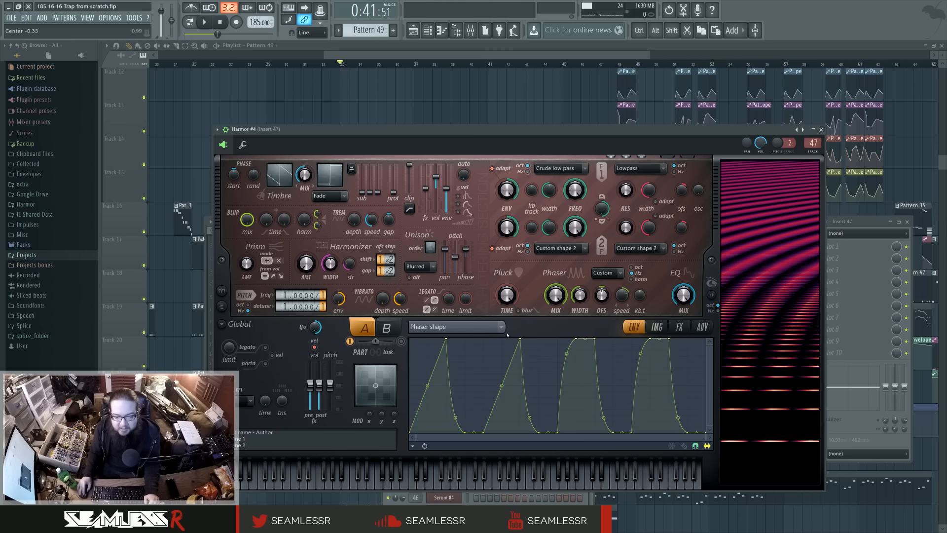
{"action": "right_click", "coordinate": [502, 339]}
{"action": "right_click", "coordinate": [428, 339]}
{"action": "right_click", "coordinate": [418, 354]}
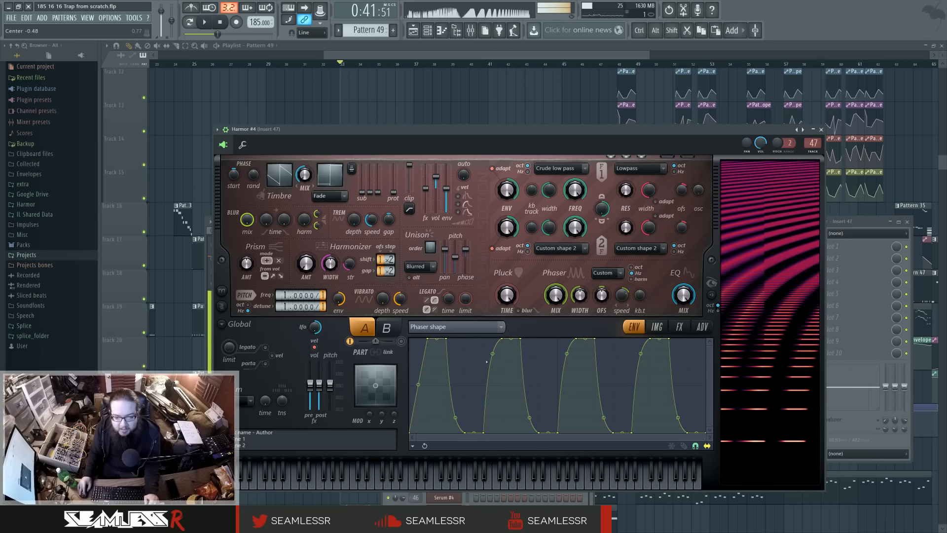
{"action": "right_click", "coordinate": [492, 354]}
{"action": "right_click", "coordinate": [567, 353]}
{"action": "right_click", "coordinate": [641, 354]}
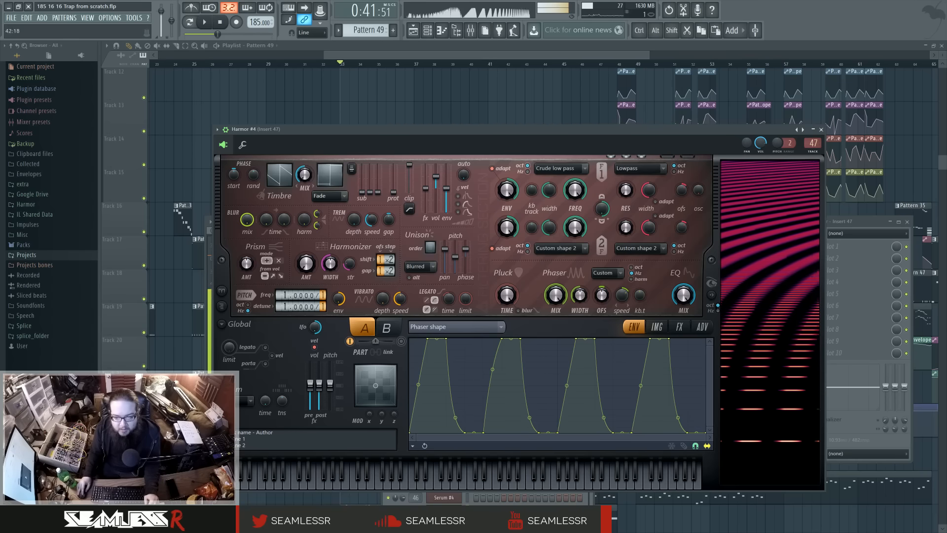
Pull the start of each flat top down to zero with an added point, splitting all four into double spikes
{"action": "right_click", "coordinate": [576, 433]}
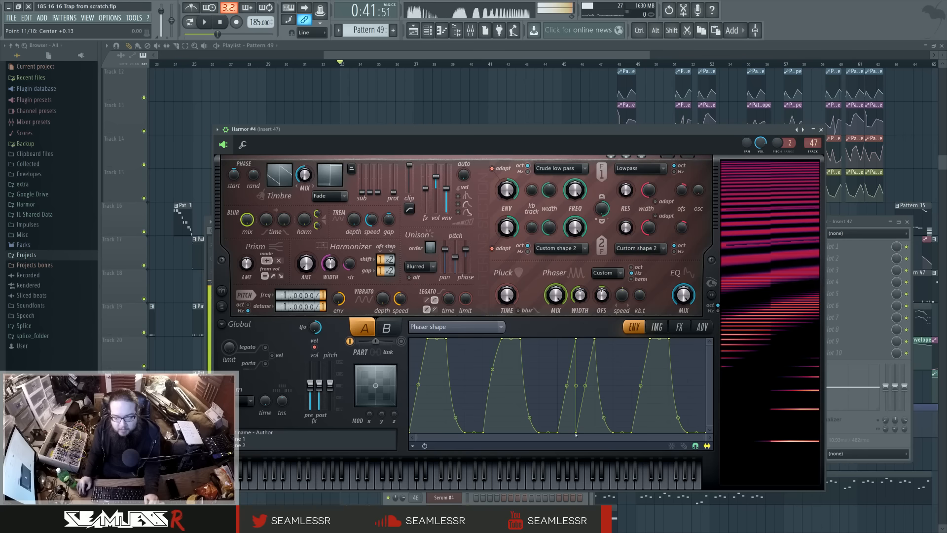
{"action": "right_click", "coordinate": [501, 428]}
{"action": "right_click", "coordinate": [427, 434]}
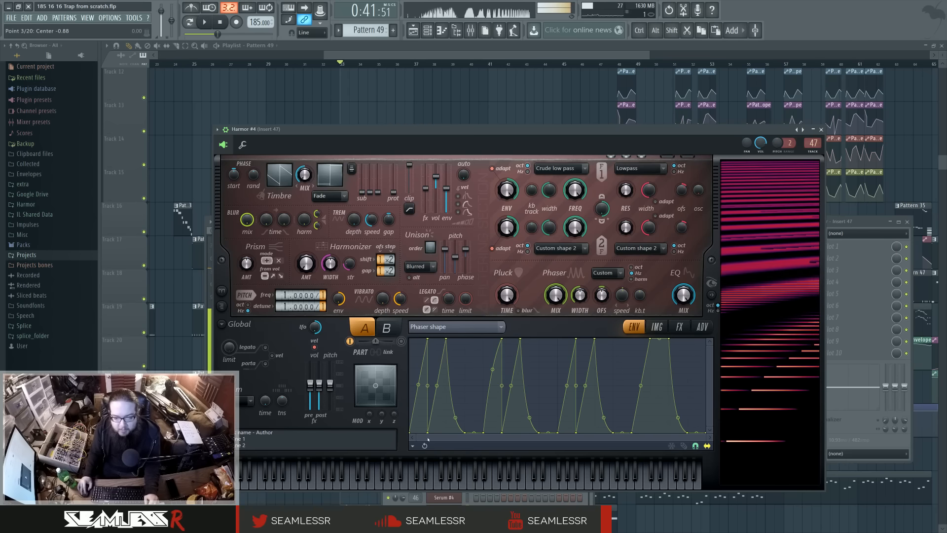
{"action": "right_click", "coordinate": [650, 433]}
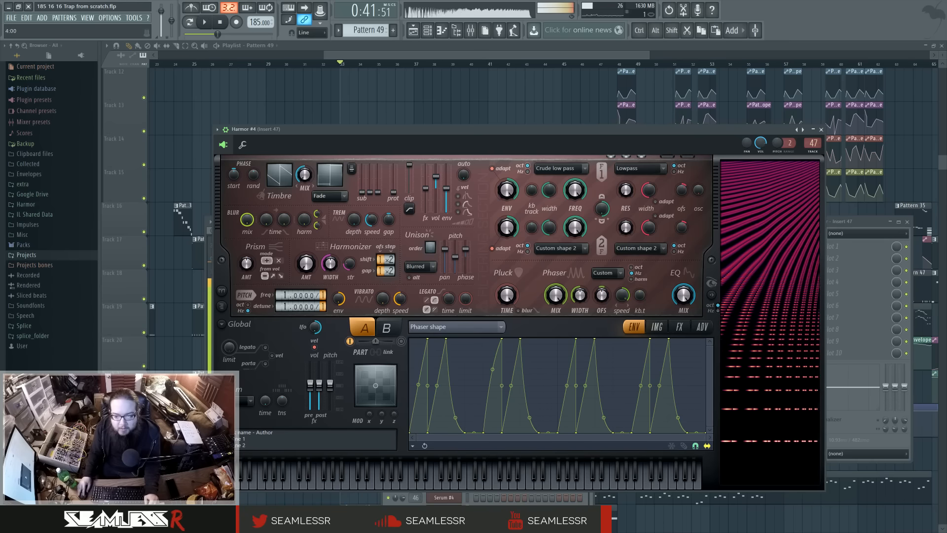
Turn down Harmor's denoise in the advanced settings and lower the phaser speed with the image section shown
{"action": "left_click", "coordinate": [702, 327]}
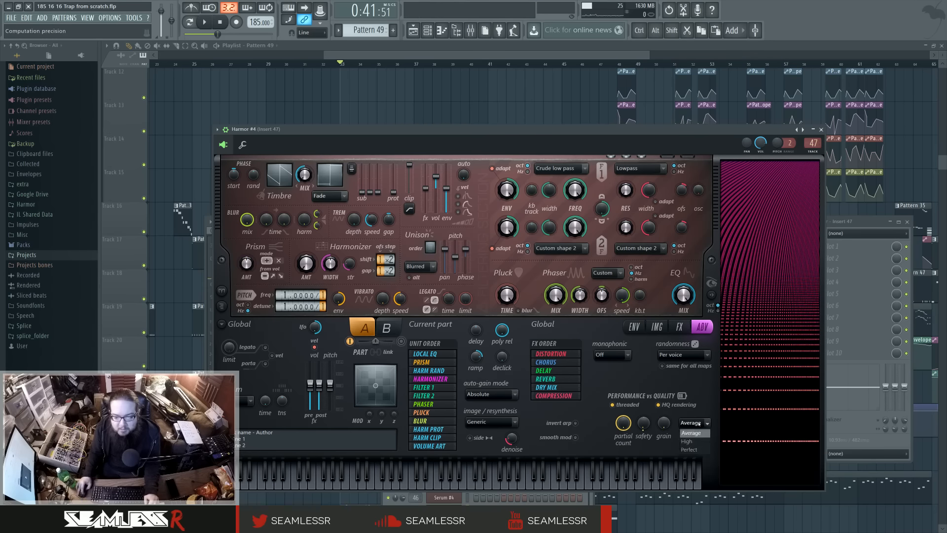
{"action": "left_click_drag", "start_coordinate": [511, 438], "coordinate": [511, 446]}
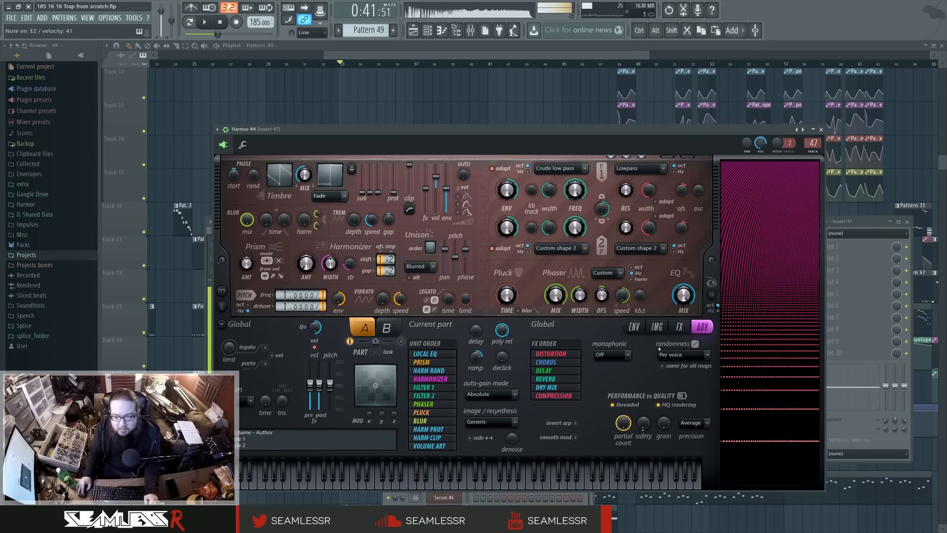
{"action": "left_click", "coordinate": [657, 327]}
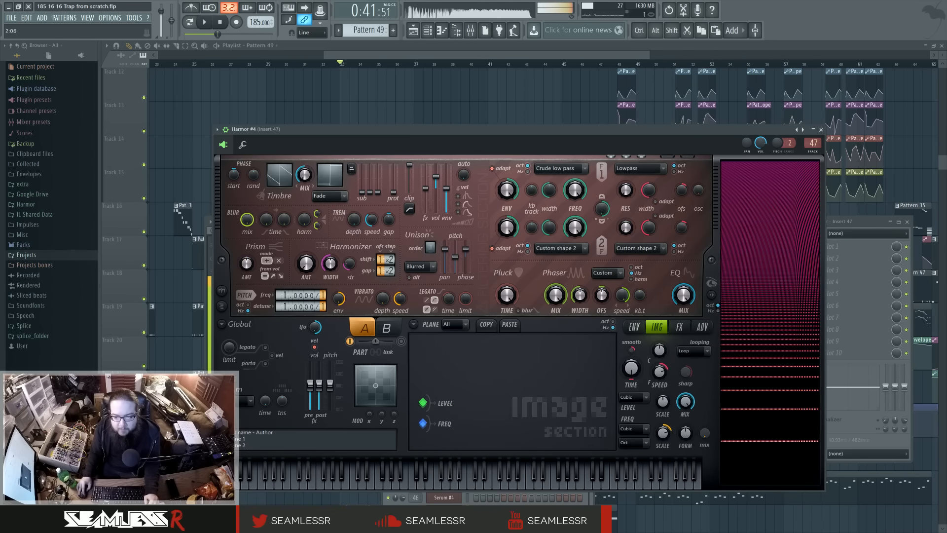
{"action": "left_click_drag", "start_coordinate": [622, 295], "coordinate": [622, 308]}
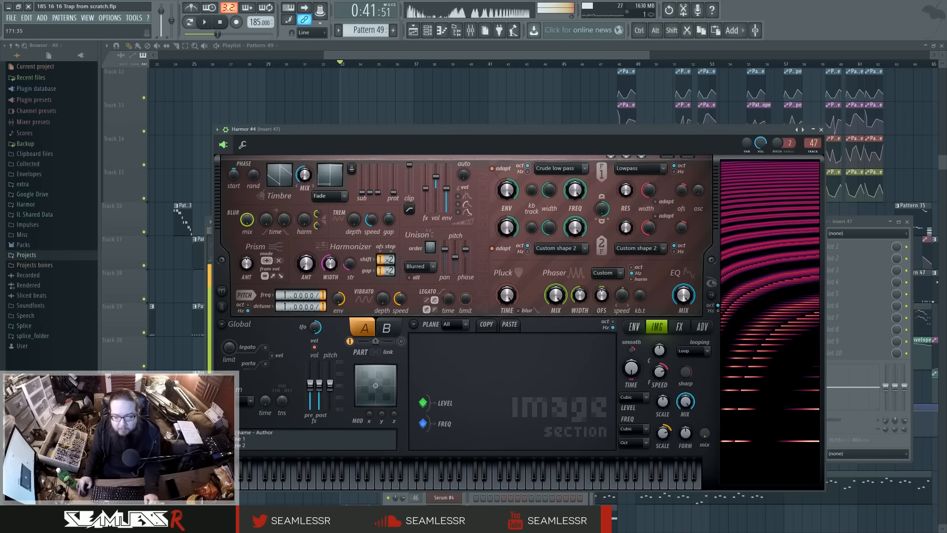
Try the Freq phaser type with different speed and mix amounts, ending with the mix at 0%
{"action": "left_click", "coordinate": [610, 273]}
{"action": "left_click", "coordinate": [599, 369]}
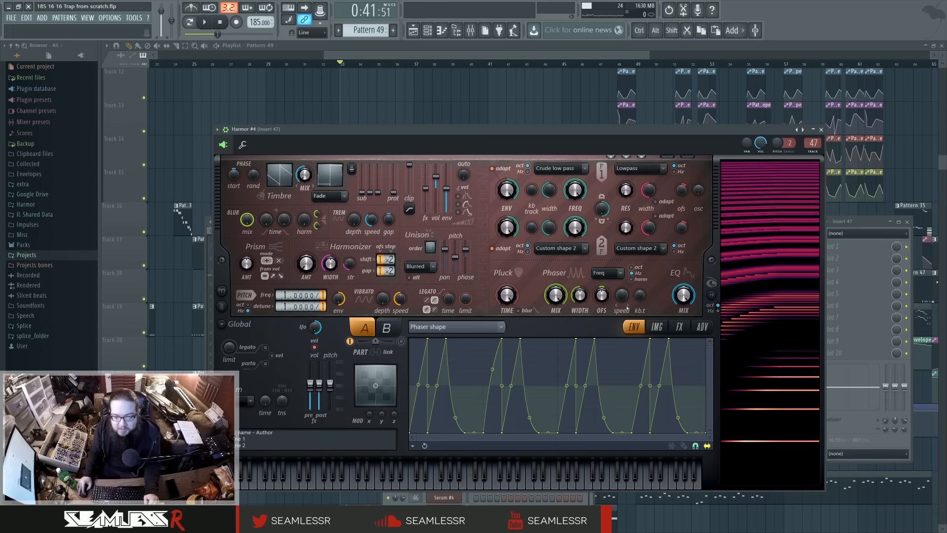
{"action": "left_click_drag", "start_coordinate": [624, 298], "coordinate": [624, 293]}
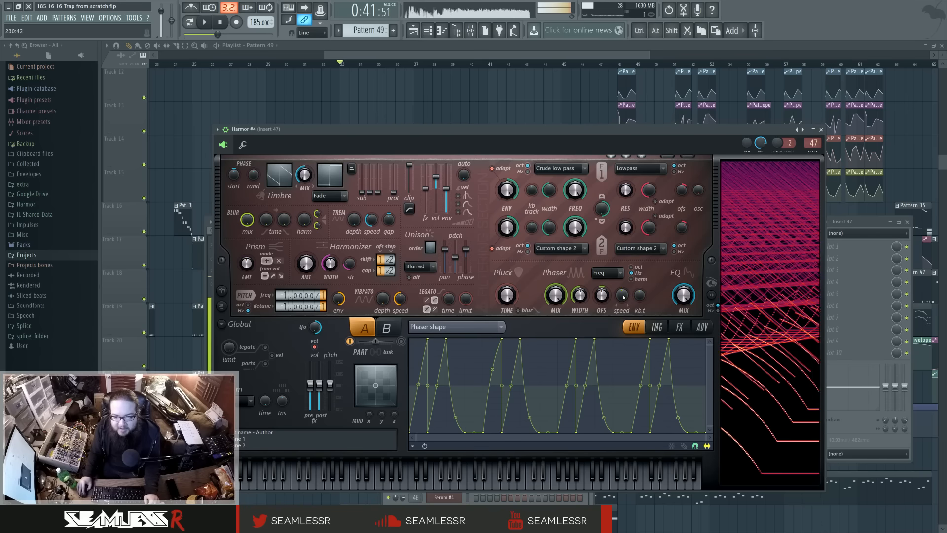
{"action": "left_click_drag", "start_coordinate": [555, 294], "coordinate": [555, 305]}
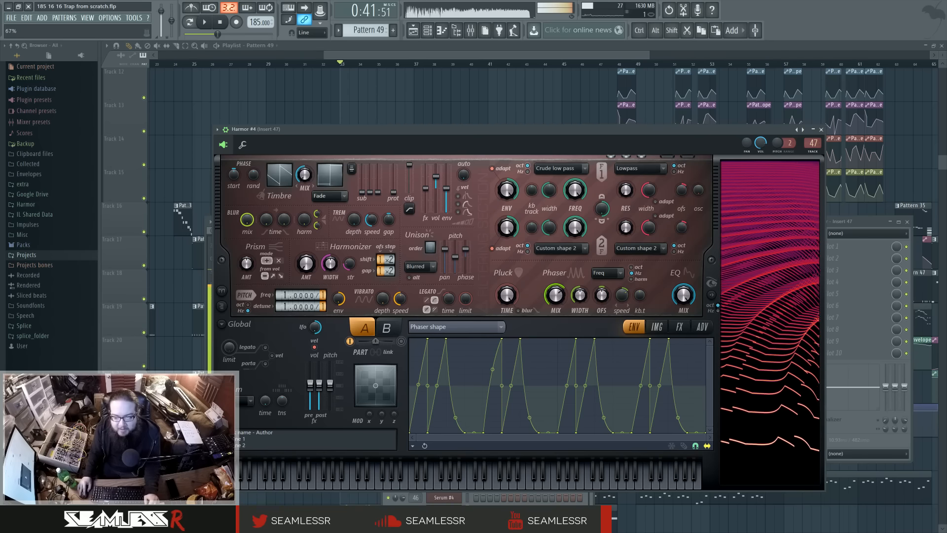
{"action": "left_click_drag", "start_coordinate": [555, 294], "coordinate": [556, 286]}
{"action": "left_click_drag", "start_coordinate": [622, 296], "coordinate": [622, 289]}
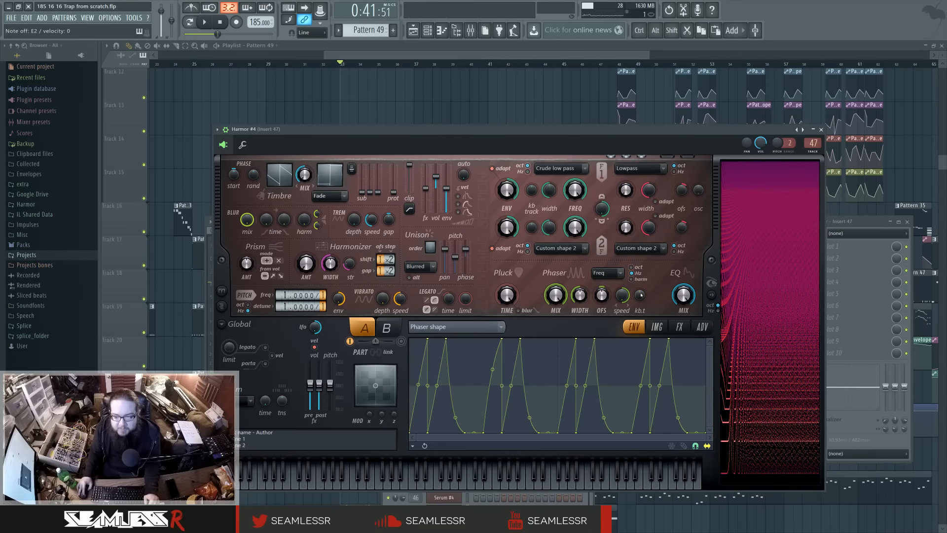
{"action": "left_click_drag", "start_coordinate": [555, 295], "coordinate": [557, 303]}
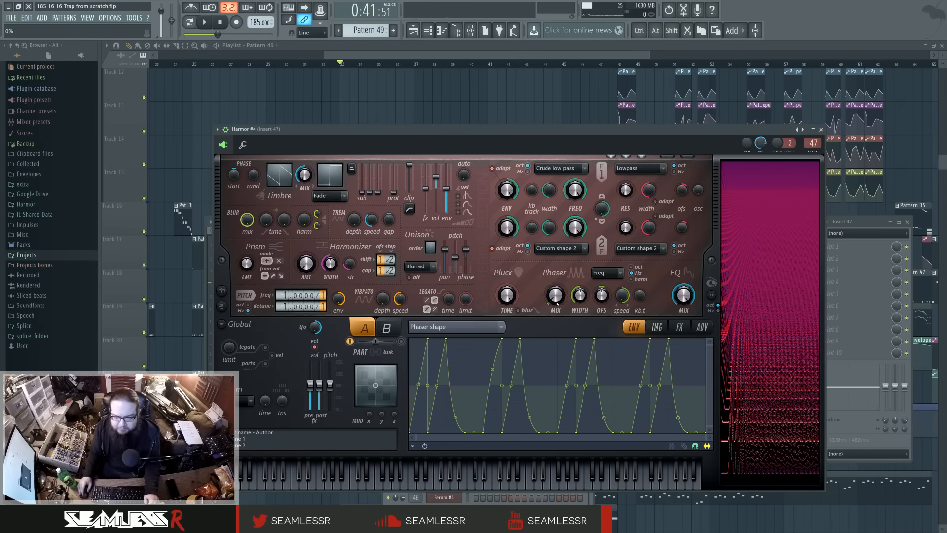
Switch the phaser type back to Custom, turn its mix up fully and set the phaser speed to 128:00
{"action": "left_click", "coordinate": [606, 273]}
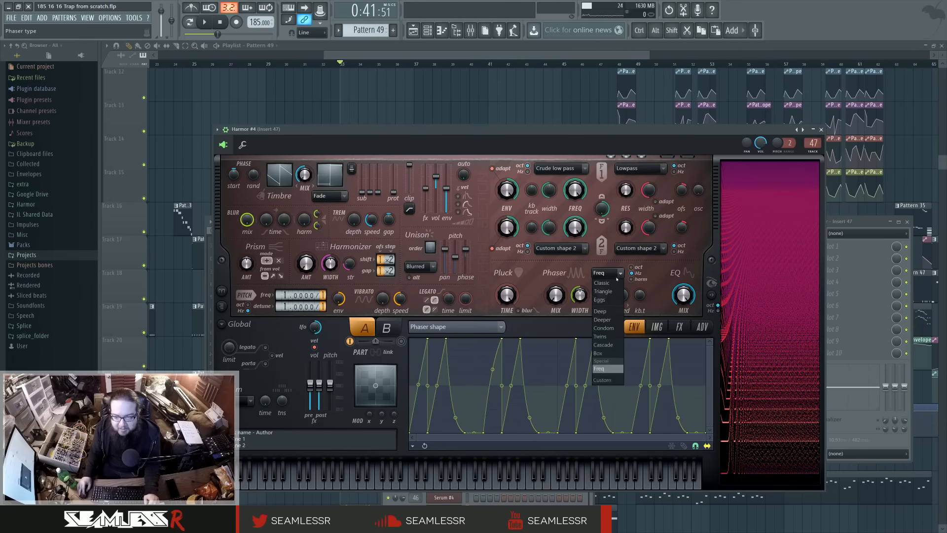
{"action": "left_click", "coordinate": [608, 381]}
{"action": "left_click_drag", "start_coordinate": [558, 297], "coordinate": [558, 274]}
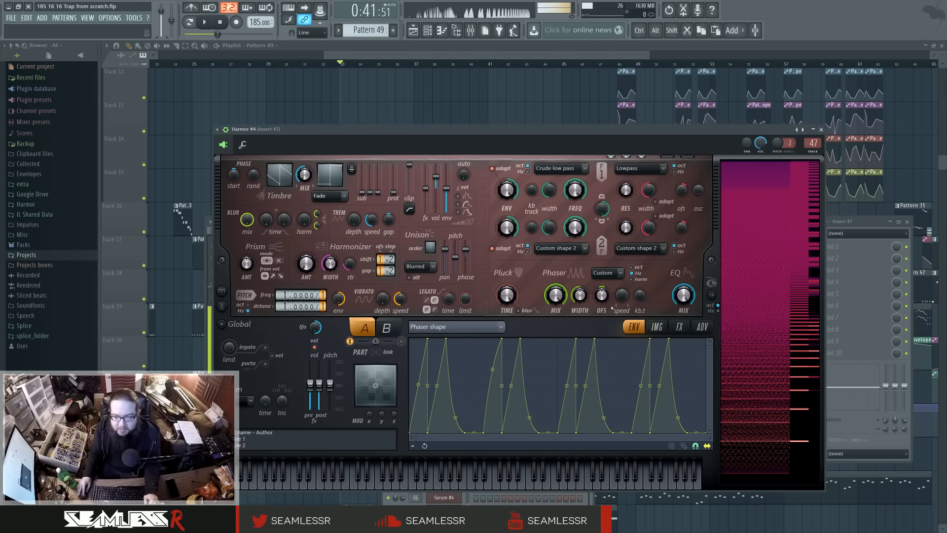
{"action": "left_click_drag", "start_coordinate": [622, 300], "coordinate": [624, 297]}
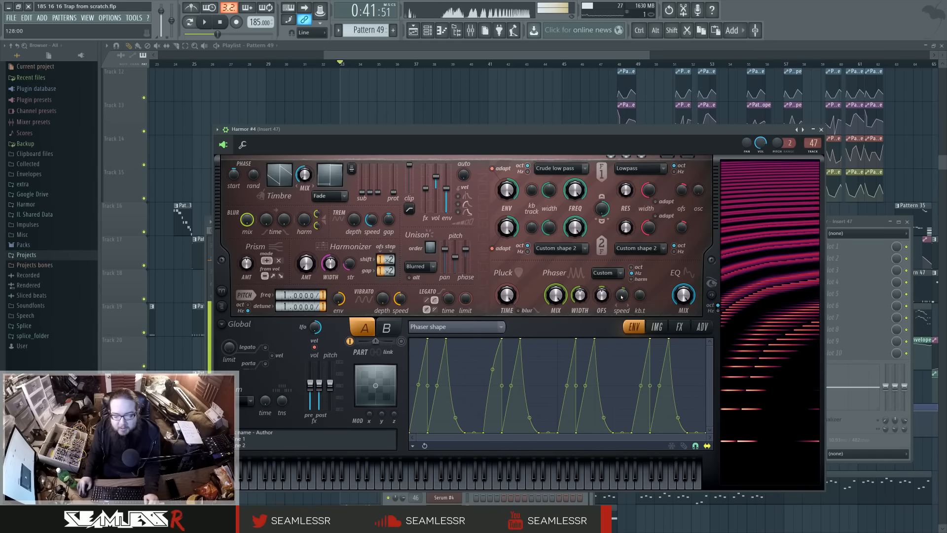
Try a jagged curve of irregular peaks and dips in the Harmonic unison pitch map, and clear it
{"action": "left_click", "coordinate": [496, 327]}
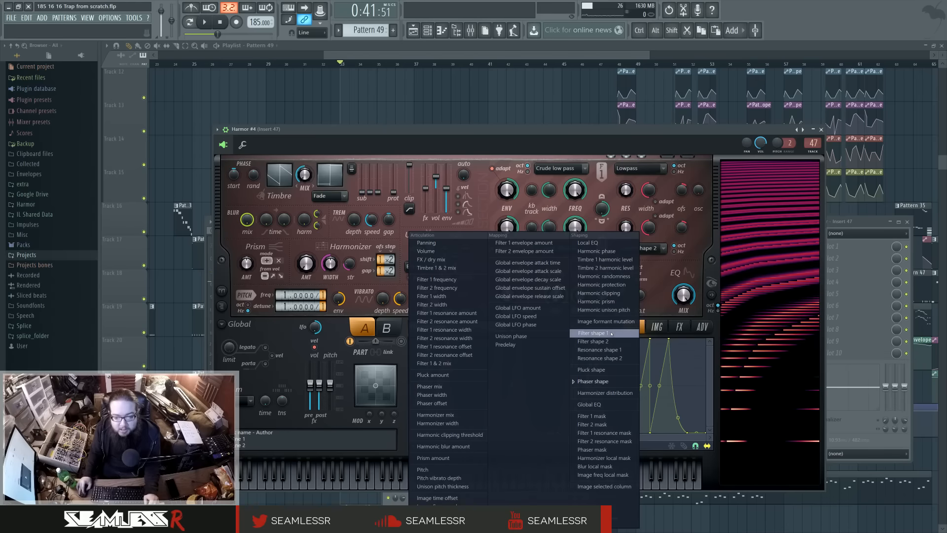
{"action": "left_click", "coordinate": [609, 320]}
{"action": "right_click", "coordinate": [442, 385]}
{"action": "right_click", "coordinate": [453, 403]}
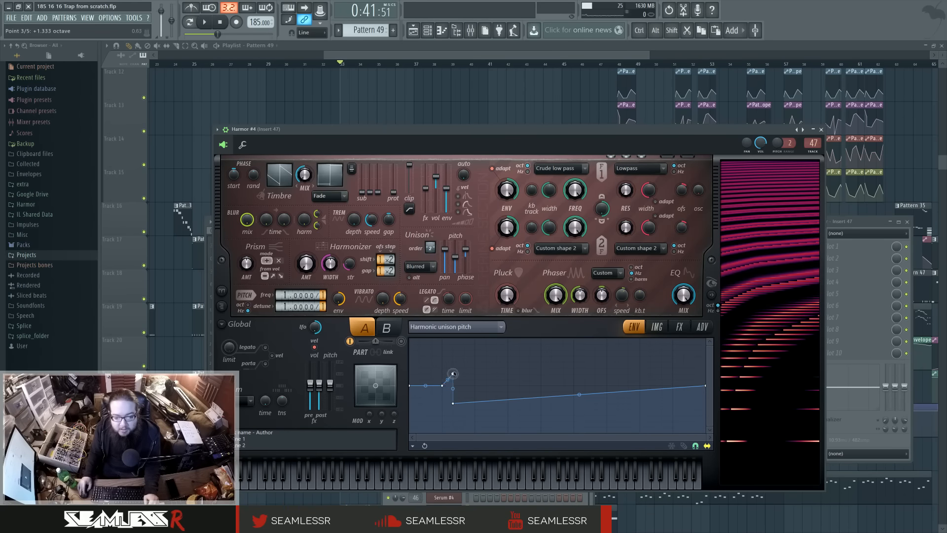
{"action": "right_click", "coordinate": [463, 409]}
{"action": "right_click", "coordinate": [475, 367]}
{"action": "right_click", "coordinate": [486, 391]}
{"action": "right_click", "coordinate": [497, 361]}
{"action": "right_click", "coordinate": [508, 356]}
{"action": "right_click", "coordinate": [541, 380]}
{"action": "right_click", "coordinate": [562, 385]}
{"action": "right_click", "coordinate": [573, 427]}
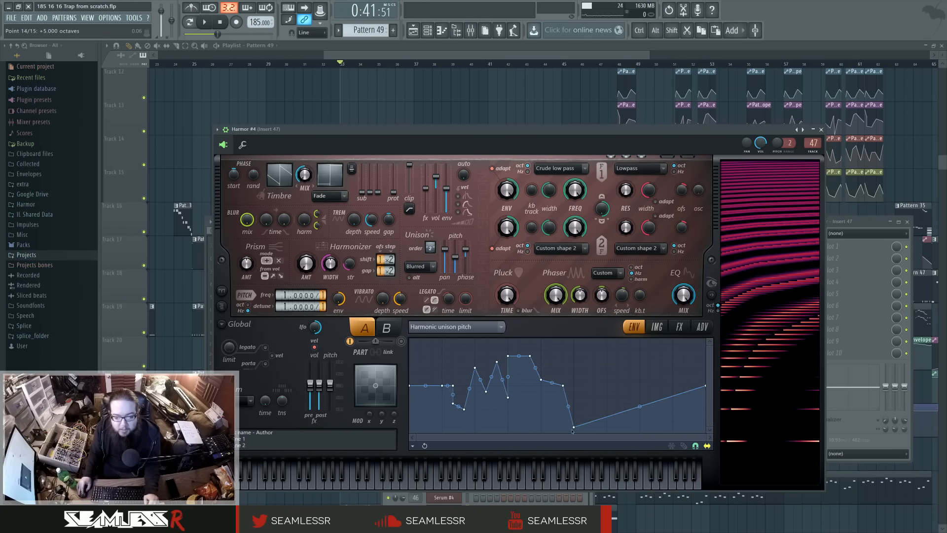
{"action": "right_click", "coordinate": [574, 427]}
{"action": "right_click", "coordinate": [582, 363]}
{"action": "right_click", "coordinate": [585, 362]}
{"action": "right_click", "coordinate": [585, 344]}
{"action": "right_click", "coordinate": [606, 380]}
{"action": "right_click", "coordinate": [628, 361]}
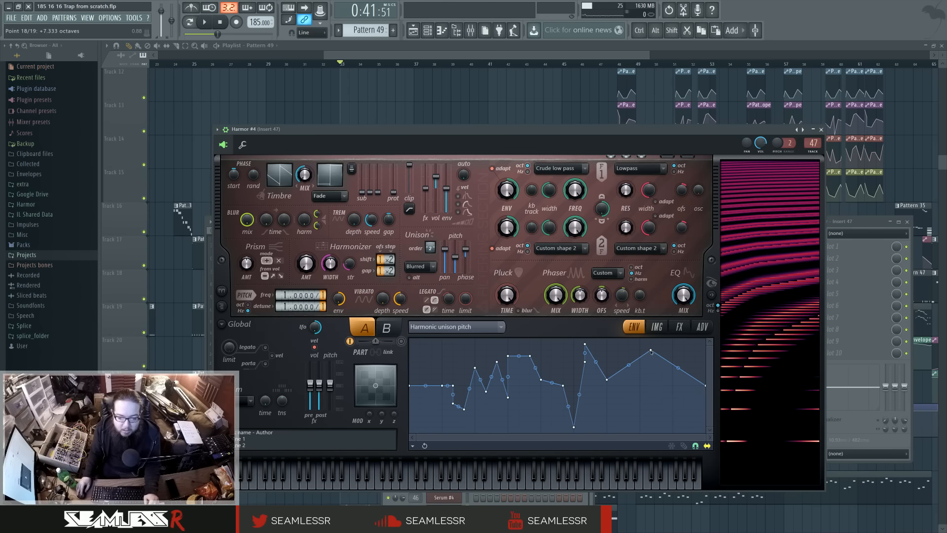
{"action": "right_click", "coordinate": [628, 427]}
{"action": "right_click", "coordinate": [651, 350]}
{"action": "right_click", "coordinate": [661, 403]}
{"action": "right_click", "coordinate": [673, 343]}
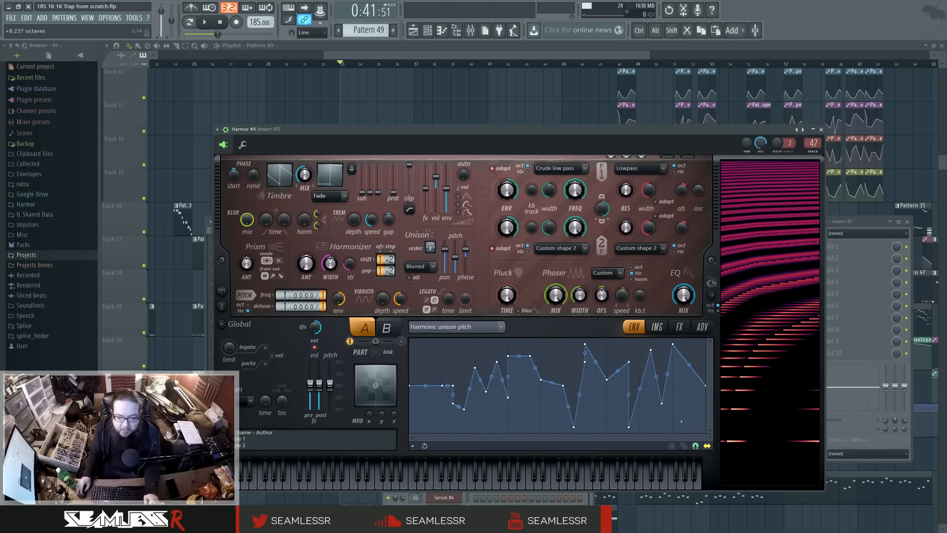
{"action": "key", "text": "ctrl+z"}
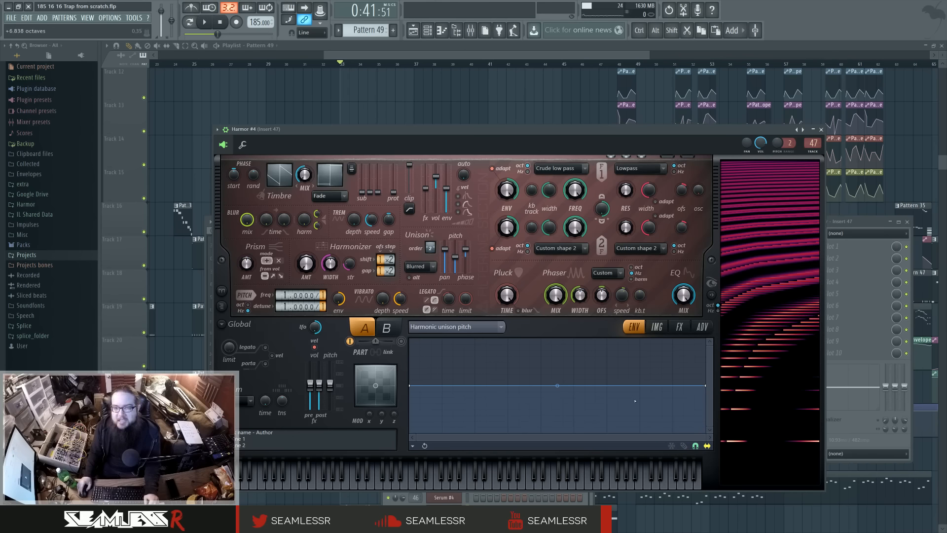
Try a smooth-mode wave over the second half of the Harmonic unison pitch map, and reset the map to flat
{"action": "right_click", "coordinate": [564, 386]}
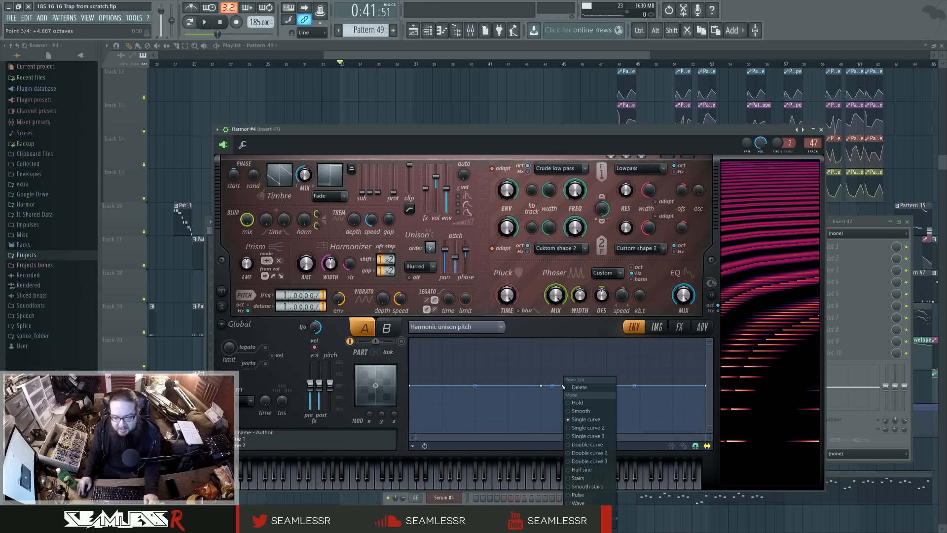
{"action": "left_click", "coordinate": [582, 412]}
{"action": "left_click_drag", "start_coordinate": [564, 386], "coordinate": [573, 356]}
{"action": "right_click", "coordinate": [585, 404]}
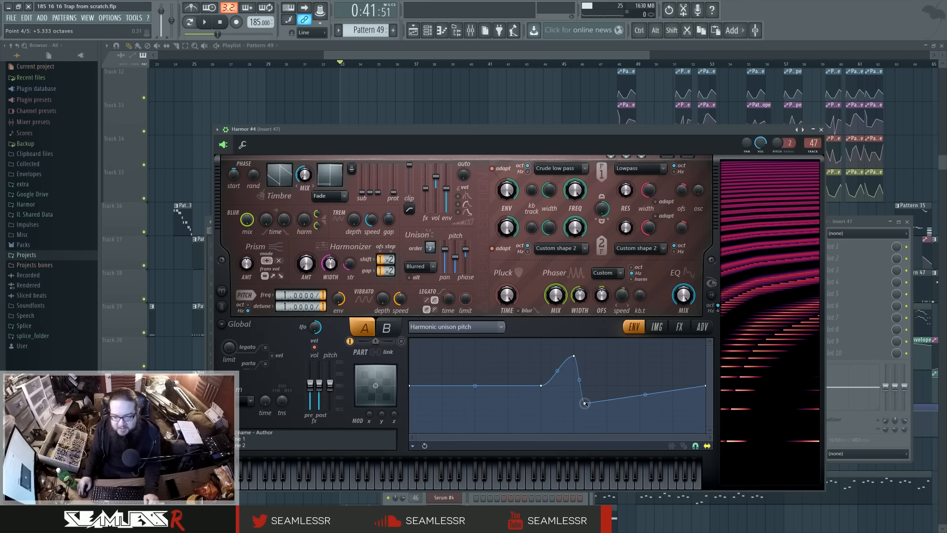
{"action": "right_click", "coordinate": [606, 365]}
{"action": "right_click", "coordinate": [617, 408]}
{"action": "right_click", "coordinate": [651, 421]}
{"action": "right_click", "coordinate": [662, 416]}
{"action": "right_click", "coordinate": [673, 379]}
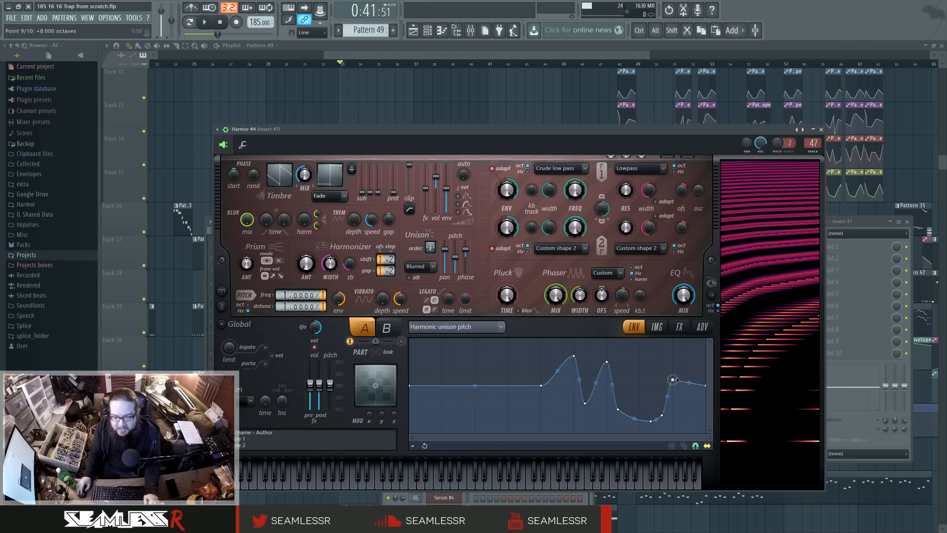
{"action": "left_click_drag", "start_coordinate": [651, 421], "coordinate": [628, 350]}
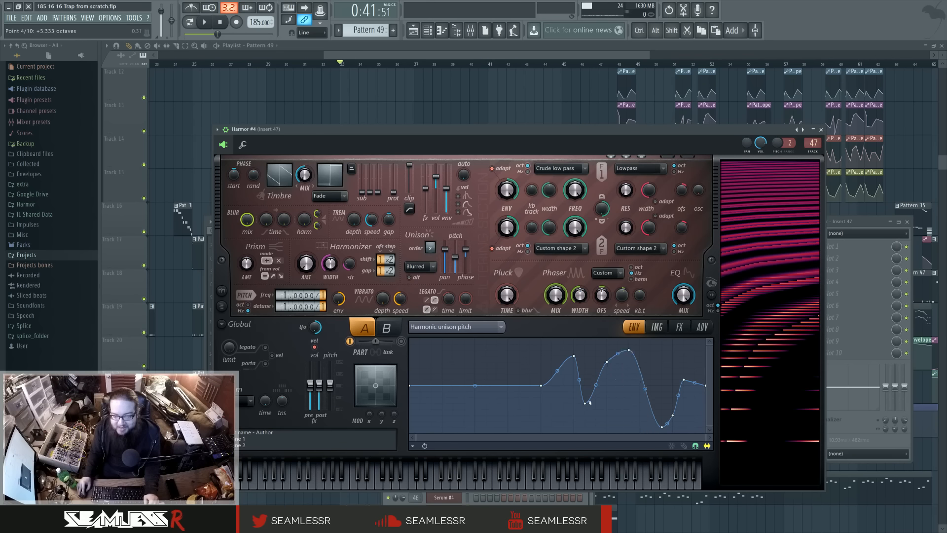
{"action": "left_click_drag", "start_coordinate": [585, 403], "coordinate": [588, 350]}
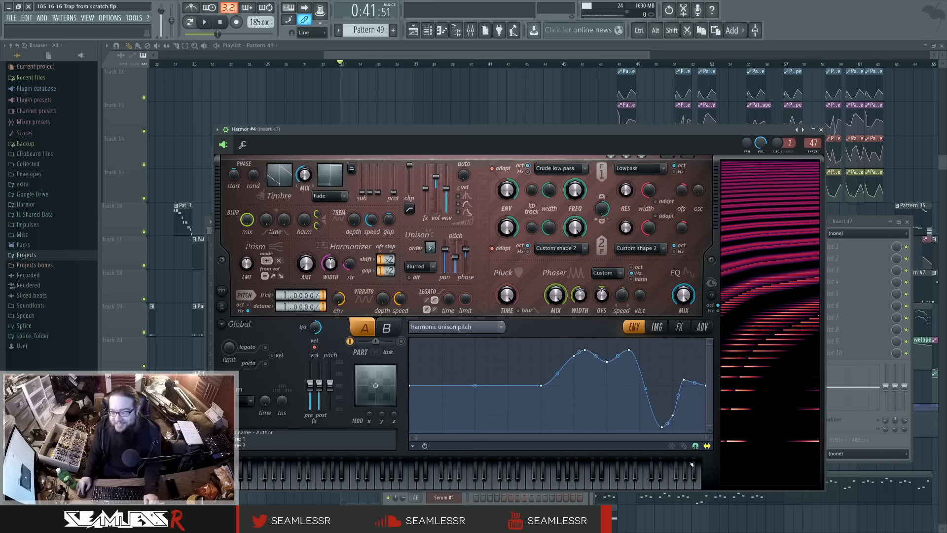
{"action": "left_click", "coordinate": [424, 445]}
Draw a jagged zigzag of Single curve points from about a third of the Harmonic unison pitch map to its end
{"action": "right_click", "coordinate": [586, 386]}
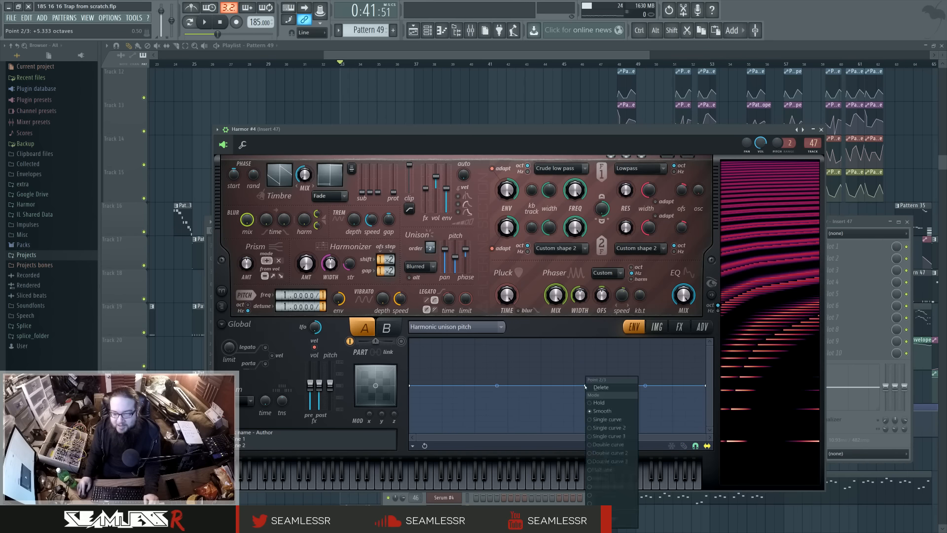
{"action": "left_click", "coordinate": [623, 420]}
{"action": "right_click", "coordinate": [509, 374]}
{"action": "right_click", "coordinate": [541, 415]}
{"action": "right_click", "coordinate": [552, 339]}
{"action": "right_click", "coordinate": [606, 421]}
{"action": "right_click", "coordinate": [618, 368]}
{"action": "right_click", "coordinate": [640, 417]}
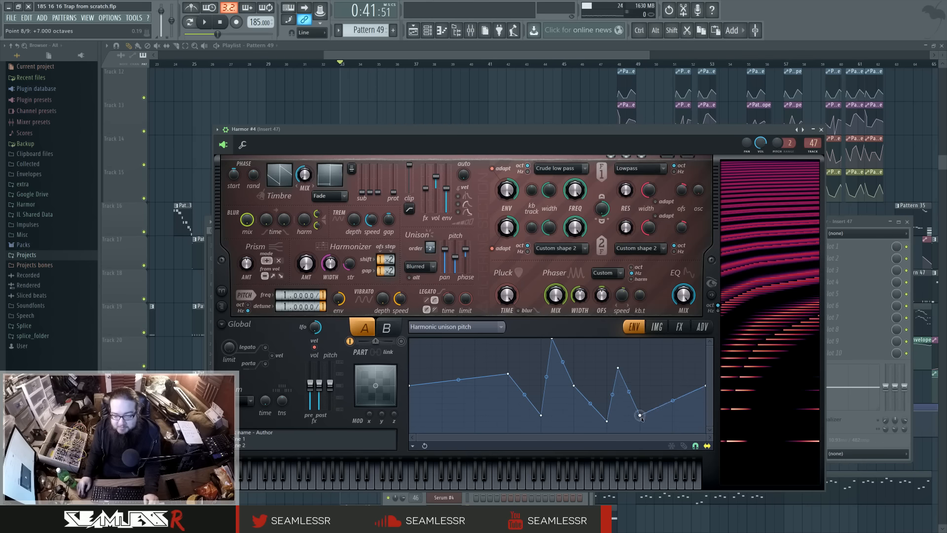
{"action": "left_click_drag", "start_coordinate": [640, 416], "coordinate": [640, 426]}
{"action": "right_click", "coordinate": [662, 373]}
{"action": "right_click", "coordinate": [673, 415]}
{"action": "right_click", "coordinate": [683, 344]}
{"action": "right_click", "coordinate": [596, 349]}
{"action": "right_click", "coordinate": [585, 414]}
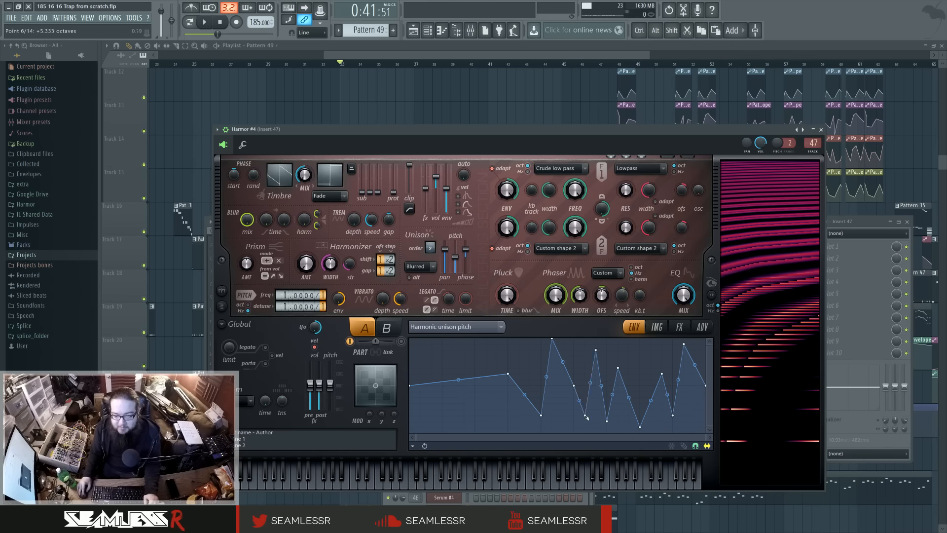
Fill the first half of the Harmonic unison pitch map with more alternating peaks and dips
{"action": "right_click", "coordinate": [541, 355]}
{"action": "right_click", "coordinate": [529, 420]}
{"action": "right_click", "coordinate": [496, 361]}
{"action": "right_click", "coordinate": [485, 397]}
{"action": "right_click", "coordinate": [474, 414]}
{"action": "right_click", "coordinate": [442, 349]}
{"action": "right_click", "coordinate": [442, 427]}
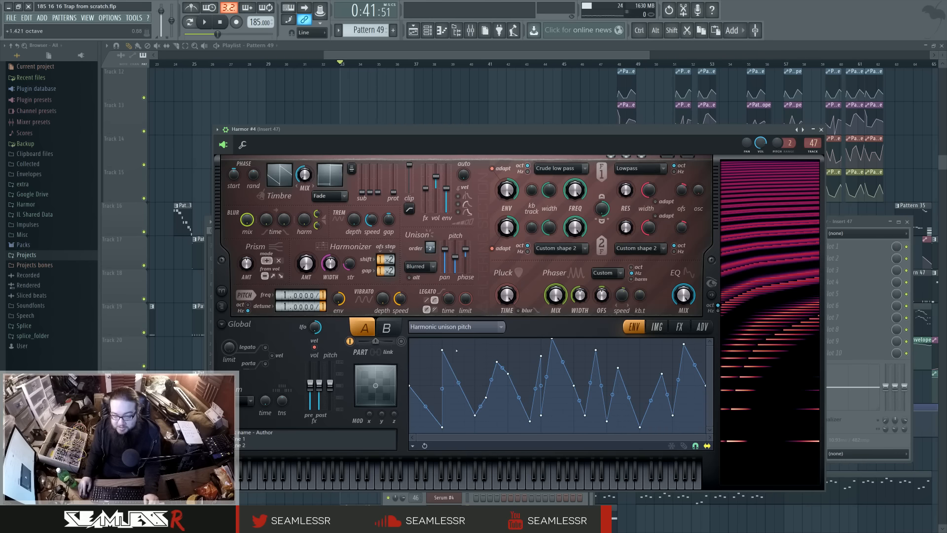
Turn the unison pan all the way down and reduce the unison pitch
{"action": "left_click_drag", "start_coordinate": [445, 249], "coordinate": [449, 268]}
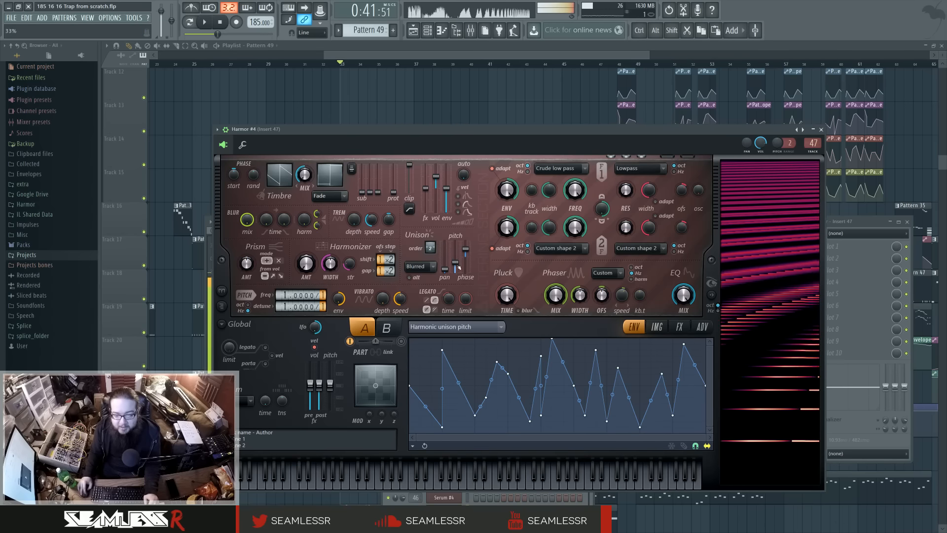
{"action": "left_click_drag", "start_coordinate": [455, 257], "coordinate": [458, 270]}
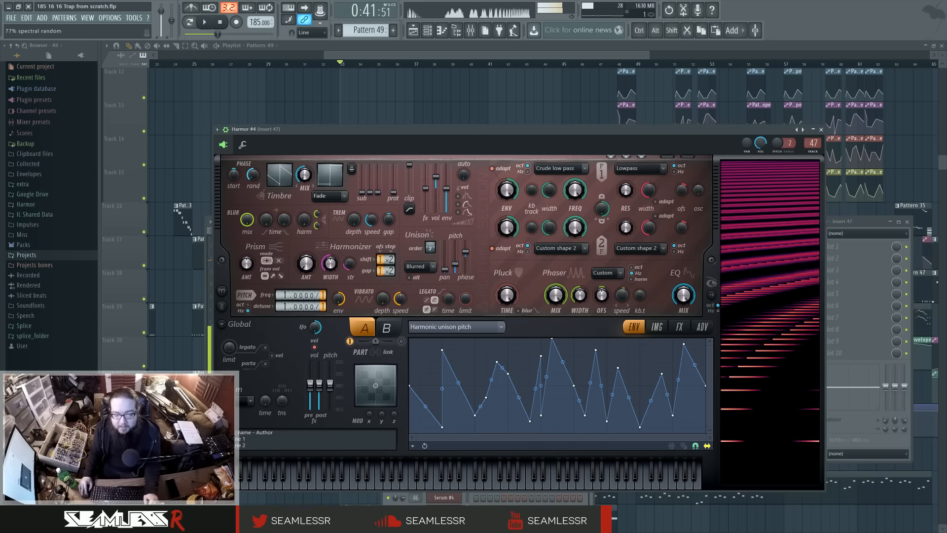
Move the phaser ahead of the harmonizer in the unit order and raise the harmonizer amount to 56%
{"action": "left_click", "coordinate": [702, 327]}
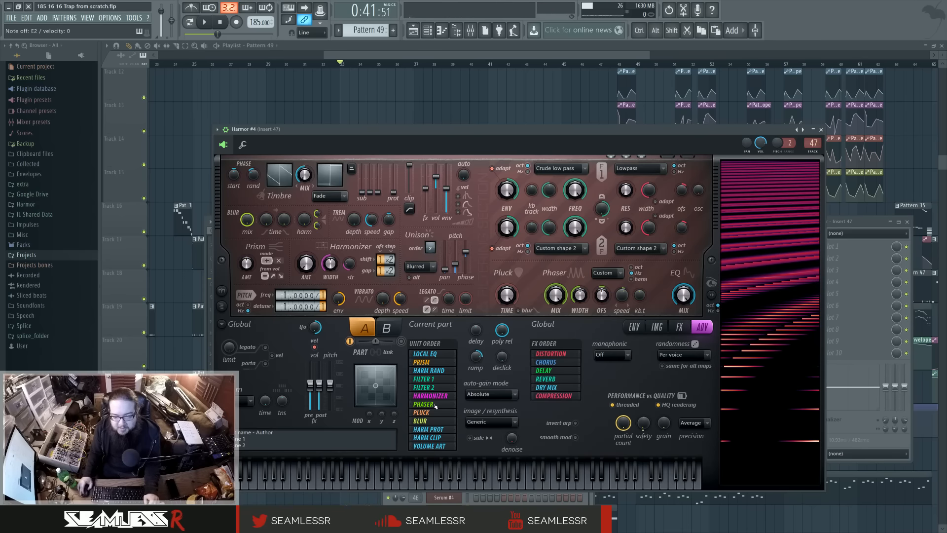
{"action": "left_click_drag", "start_coordinate": [436, 406], "coordinate": [434, 397]}
{"action": "left_click_drag", "start_coordinate": [310, 269], "coordinate": [311, 263]}
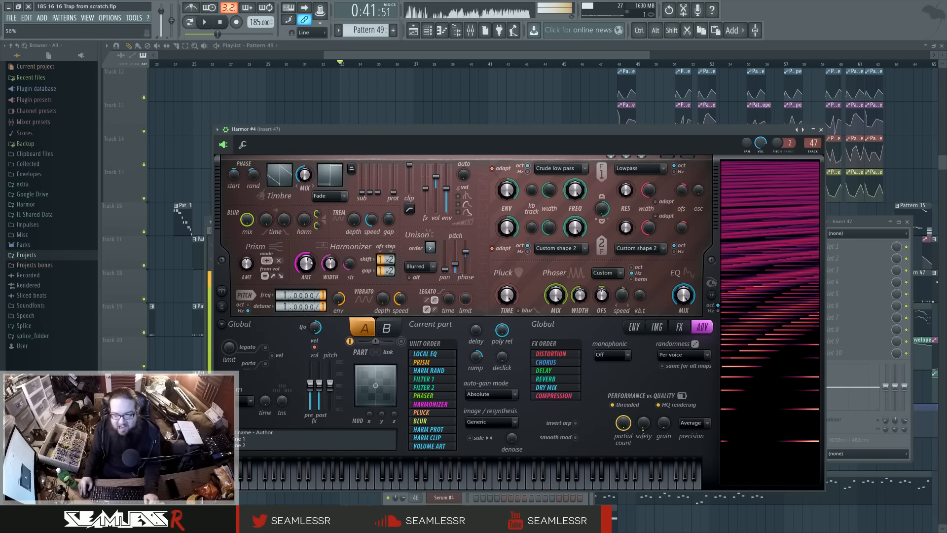
Randomize the harmonizer's shift and gap matrix twice
{"action": "right_click", "coordinate": [385, 263]}
{"action": "left_click", "coordinate": [406, 285]}
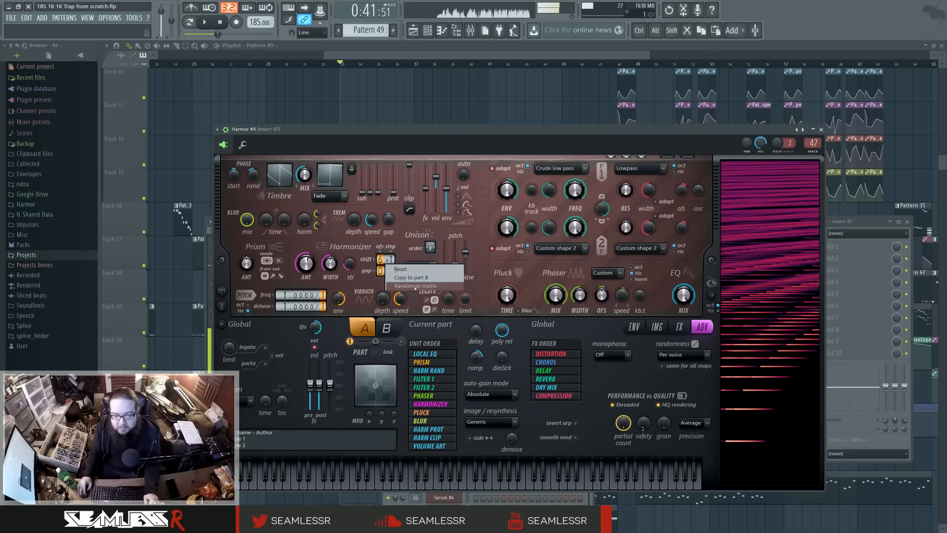
{"action": "right_click", "coordinate": [389, 264]}
{"action": "left_click", "coordinate": [418, 286]}
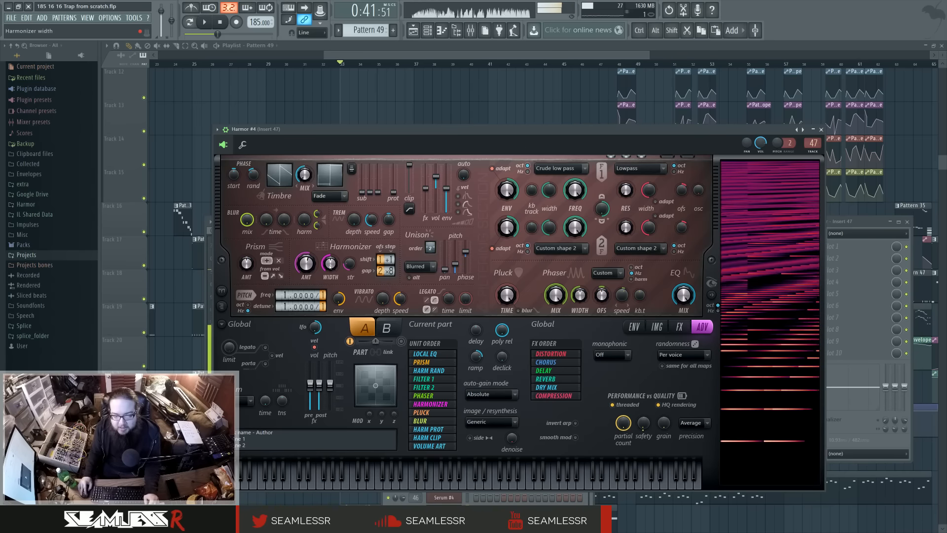
Adjust the prism amount and bring back the Harmonic unison pitch envelope
{"action": "left_click_drag", "start_coordinate": [246, 263], "coordinate": [247, 251]}
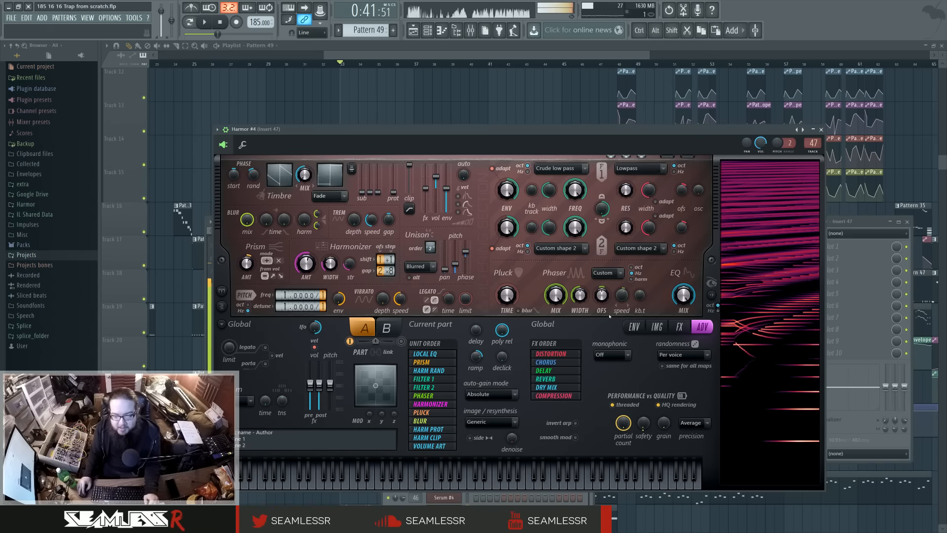
{"action": "left_click", "coordinate": [656, 326]}
{"action": "left_click", "coordinate": [634, 326]}
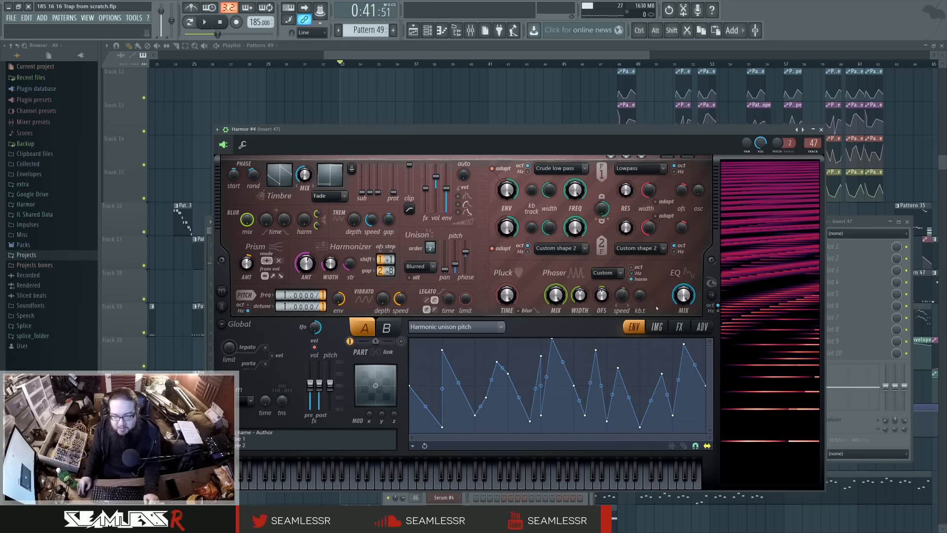
Lower the unison pitch to 5% and raise the phaser speed to 15:17 while auditioning the sound
{"action": "key", "text": "space"}
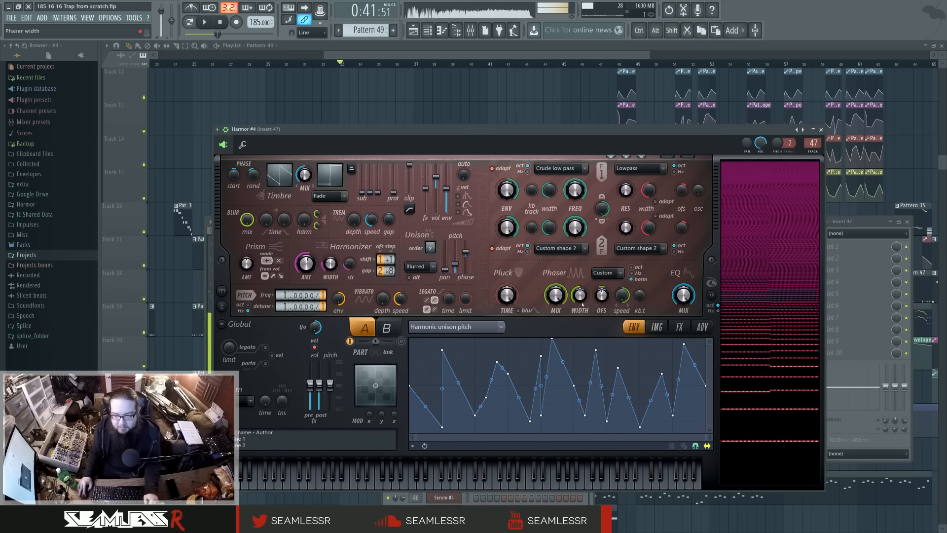
{"action": "left_click_drag", "start_coordinate": [622, 296], "coordinate": [622, 291]}
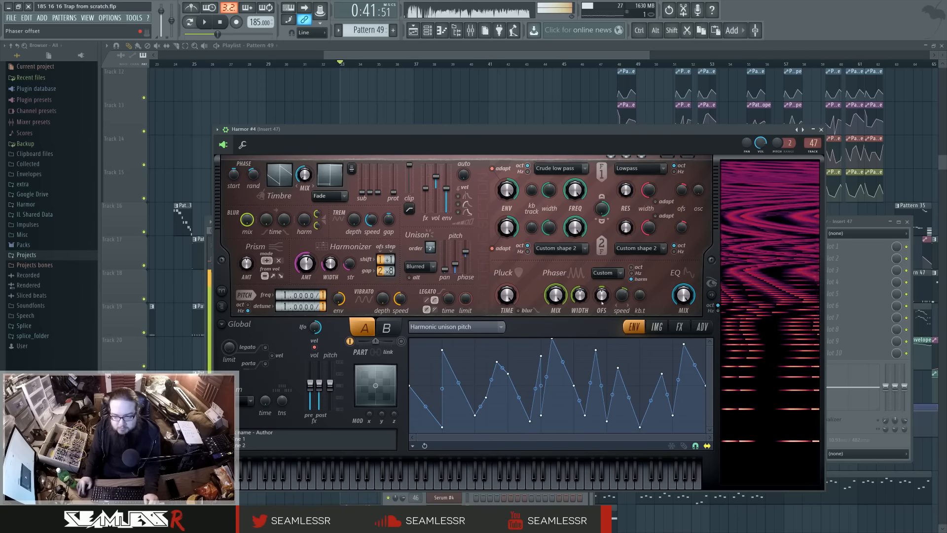
{"action": "left_click_drag", "start_coordinate": [455, 264], "coordinate": [461, 271]}
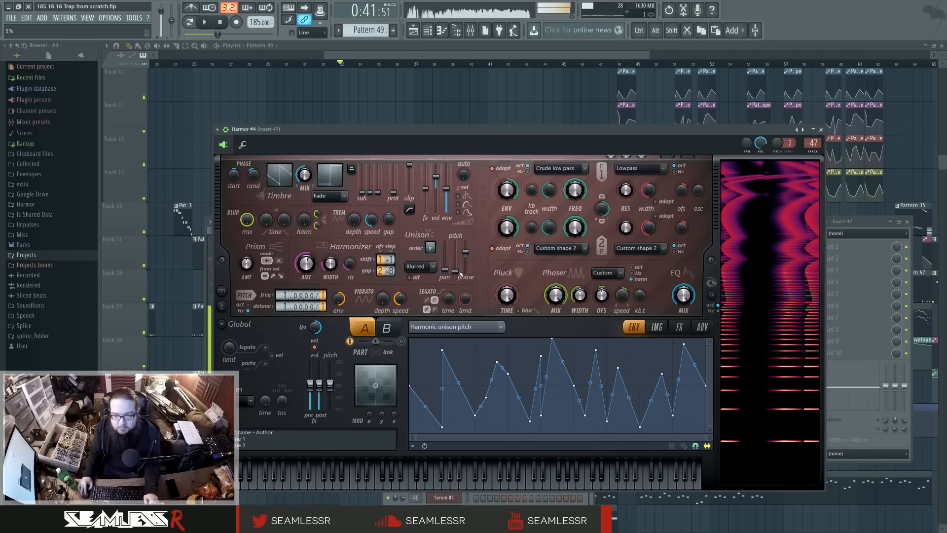
{"action": "left_click_drag", "start_coordinate": [622, 295], "coordinate": [622, 291]}
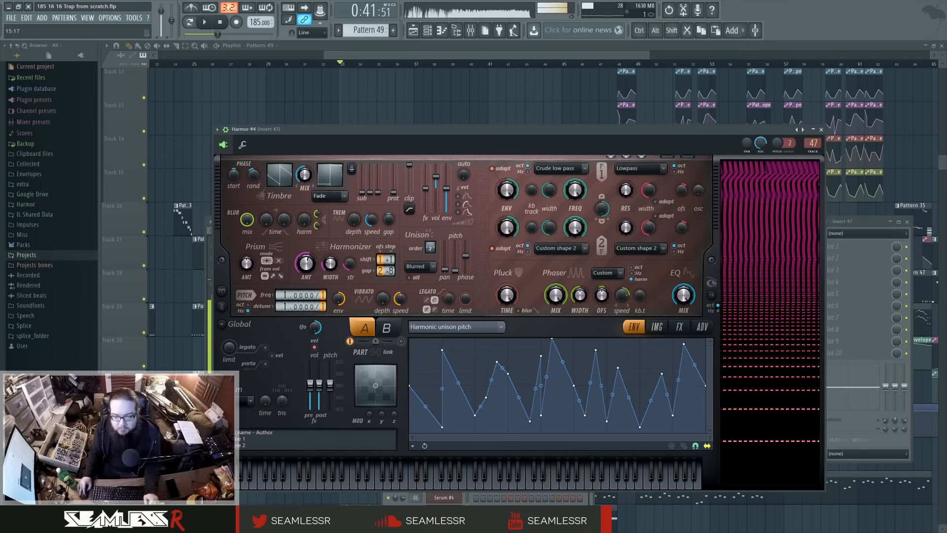
Pull down the middle and later peaks of the Harmonic unison pitch envelope, flattening the section after the main peak
{"action": "mouse_move", "coordinate": [552, 338]}
{"action": "left_mouse_down"}
{"action": "mouse_move", "coordinate": [562, 385]}
{"action": "mouse_move", "coordinate": [562, 344]}
{"action": "left_mouse_up"}
{"action": "left_click_drag", "start_coordinate": [673, 374], "coordinate": [661, 409]}
{"action": "mouse_move", "coordinate": [684, 343]}
{"action": "left_mouse_down"}
{"action": "mouse_move", "coordinate": [683, 415]}
{"action": "mouse_move", "coordinate": [684, 403]}
{"action": "mouse_move", "coordinate": [705, 432]}
{"action": "left_mouse_up"}
{"action": "left_click_drag", "start_coordinate": [629, 368], "coordinate": [629, 391]}
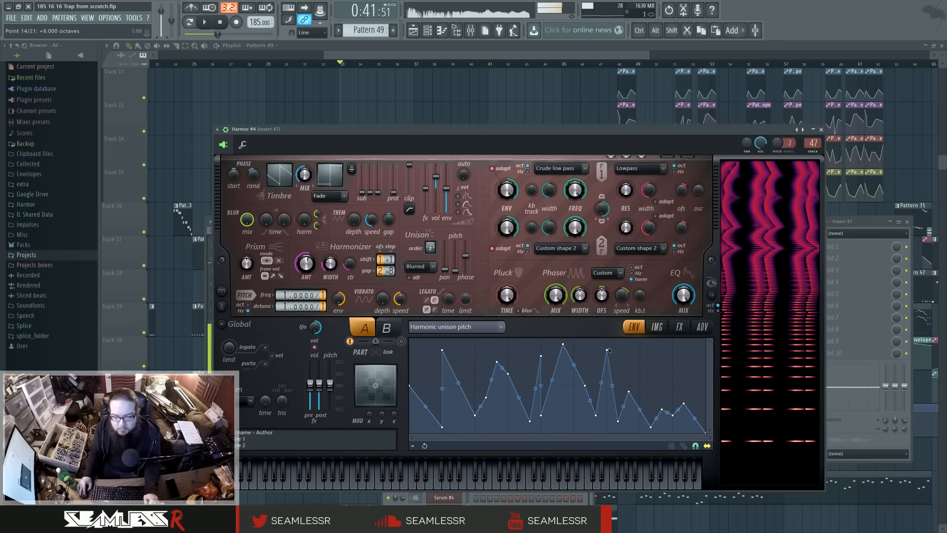
{"action": "mouse_move", "coordinate": [606, 350]}
{"action": "left_mouse_down"}
{"action": "mouse_move", "coordinate": [606, 391]}
{"action": "mouse_move", "coordinate": [618, 391]}
{"action": "left_mouse_up"}
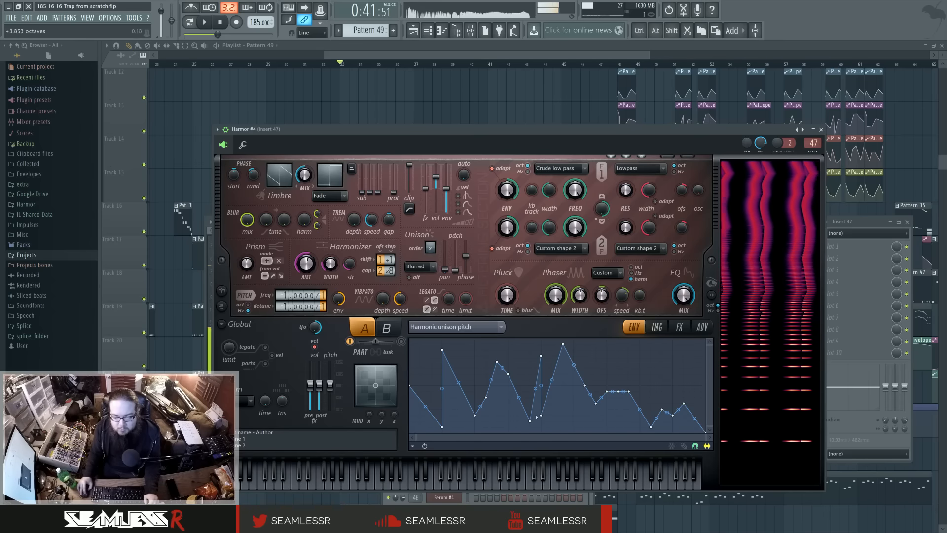
Raise the early points of the Harmonic unison pitch envelope, tighten the dips after them, and fine-tune the unison pitch amount
{"action": "left_click_drag", "start_coordinate": [530, 420], "coordinate": [469, 340]}
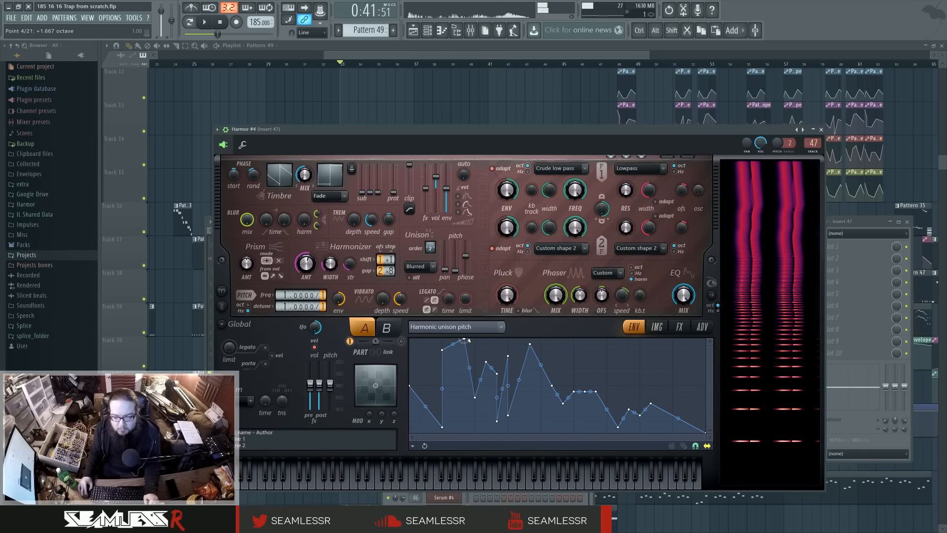
{"action": "left_click_drag", "start_coordinate": [442, 427], "coordinate": [442, 353]}
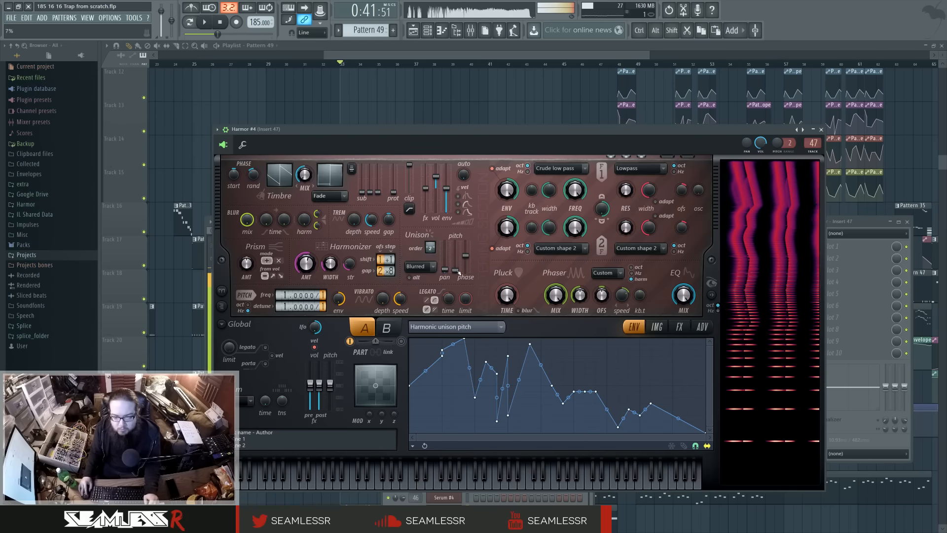
{"action": "left_click_drag", "start_coordinate": [458, 271], "coordinate": [457, 271]}
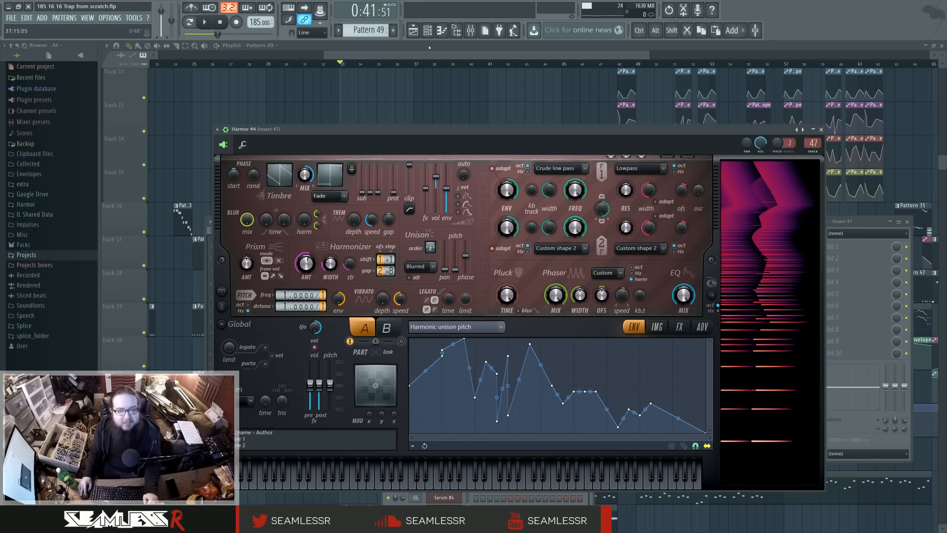
Open Harmor #4's piano roll in Pattern 49 and place one 15-bar note on F0 from bar 1, trying neighbouring pitches
{"action": "key", "text": "F6"}
{"action": "right_click", "coordinate": [462, 442]}
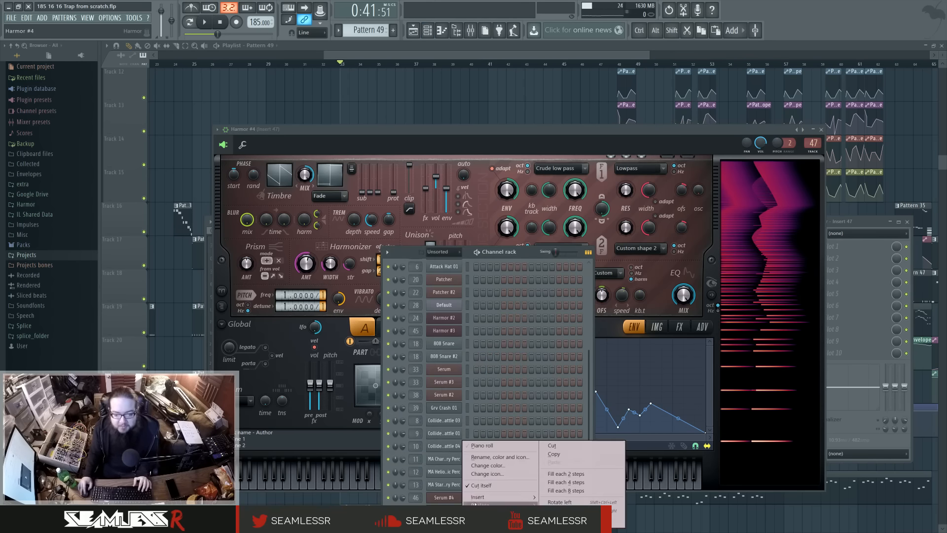
{"action": "left_click", "coordinate": [493, 445]}
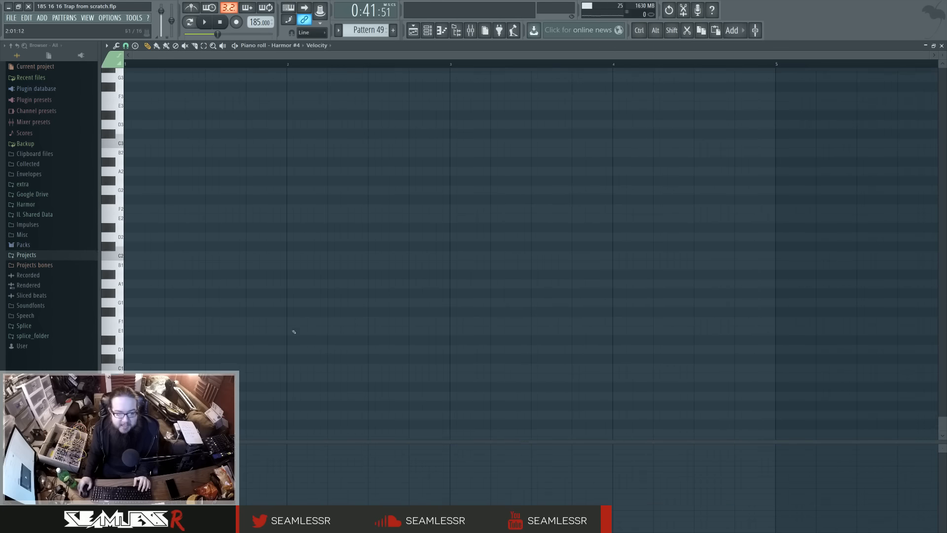
{"action": "left_click", "coordinate": [146, 397]}
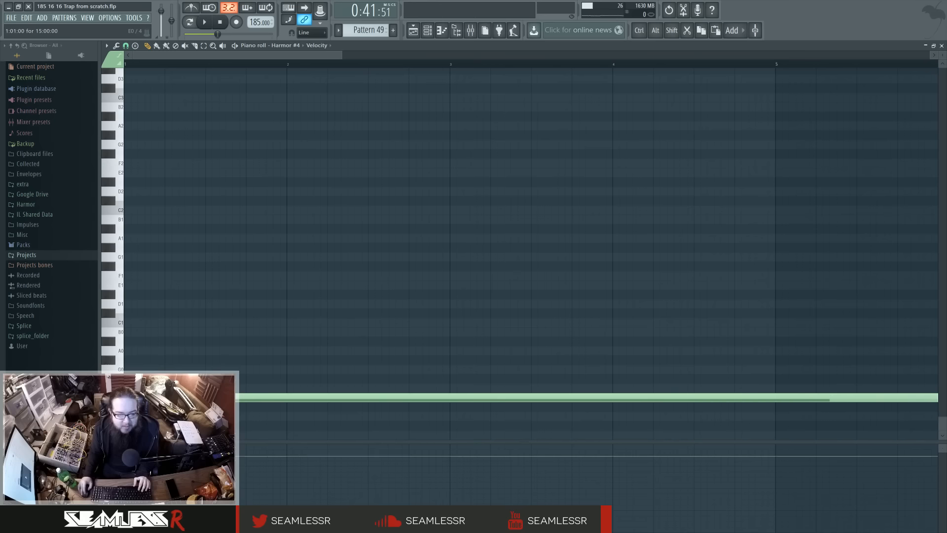
{"action": "right_click", "coordinate": [146, 397]}
{"action": "left_click", "coordinate": [146, 388]}
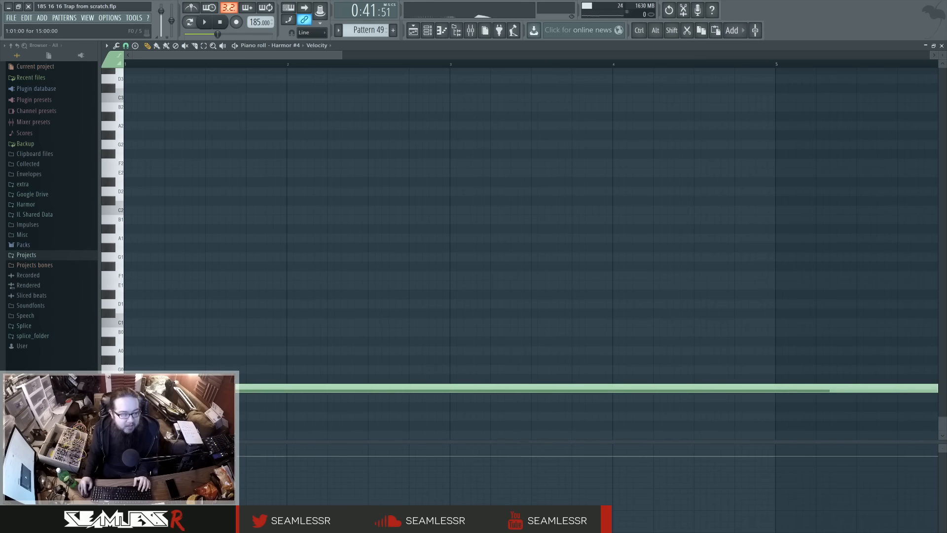
{"action": "right_click", "coordinate": [146, 388]}
{"action": "left_click", "coordinate": [146, 379]}
{"action": "right_click", "coordinate": [146, 379]}
{"action": "left_click", "coordinate": [146, 388]}
Check the note pitches in the Merged clips pattern and look over the build-up clips in the playlist
{"action": "left_click", "coordinate": [414, 30]}
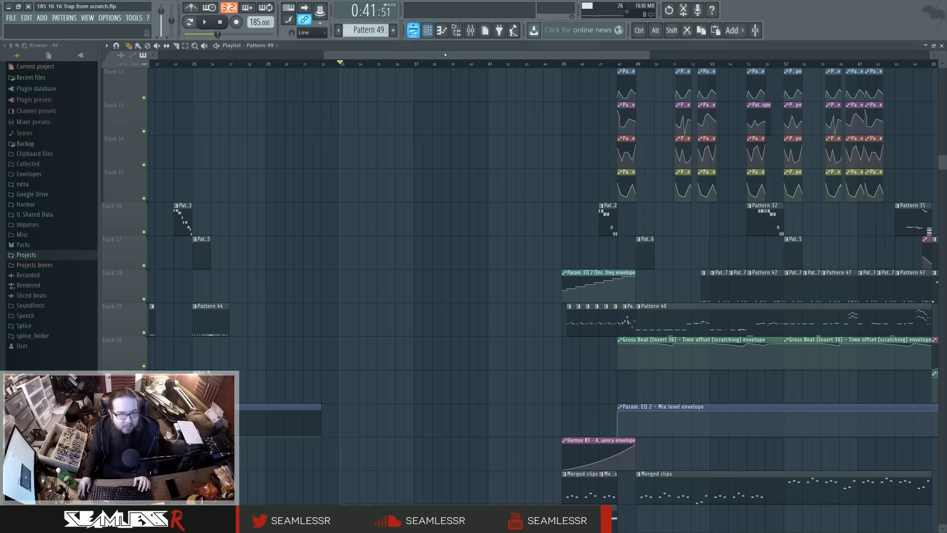
{"action": "scroll", "coordinate": [567, 138], "scroll_direction": "up", "scroll_amount": 4}
{"action": "left_click", "coordinate": [659, 74]}
{"action": "double_click", "coordinate": [659, 74]}
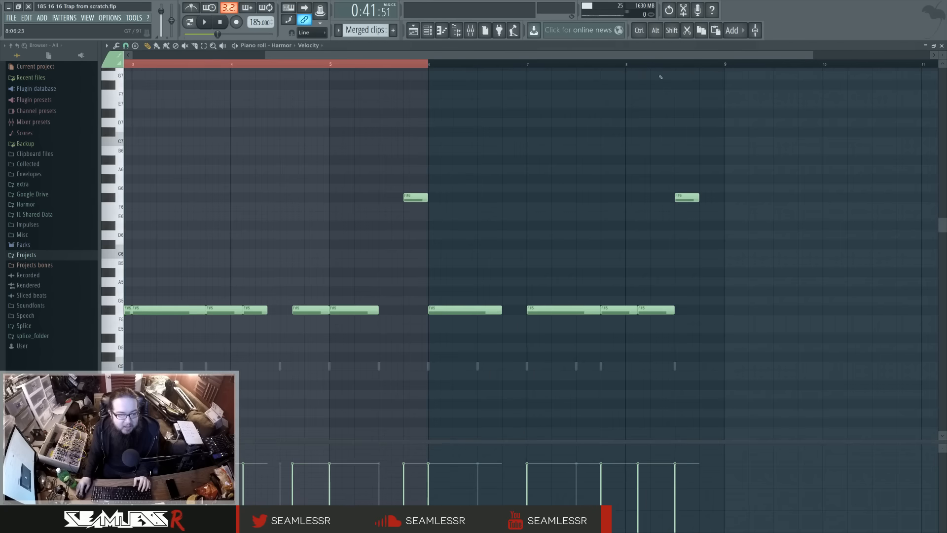
{"action": "left_click", "coordinate": [413, 30]}
{"action": "scroll", "coordinate": [493, 301], "scroll_direction": "down", "scroll_amount": 4}
{"action": "scroll", "coordinate": [493, 302], "scroll_direction": "down", "scroll_amount": 2}
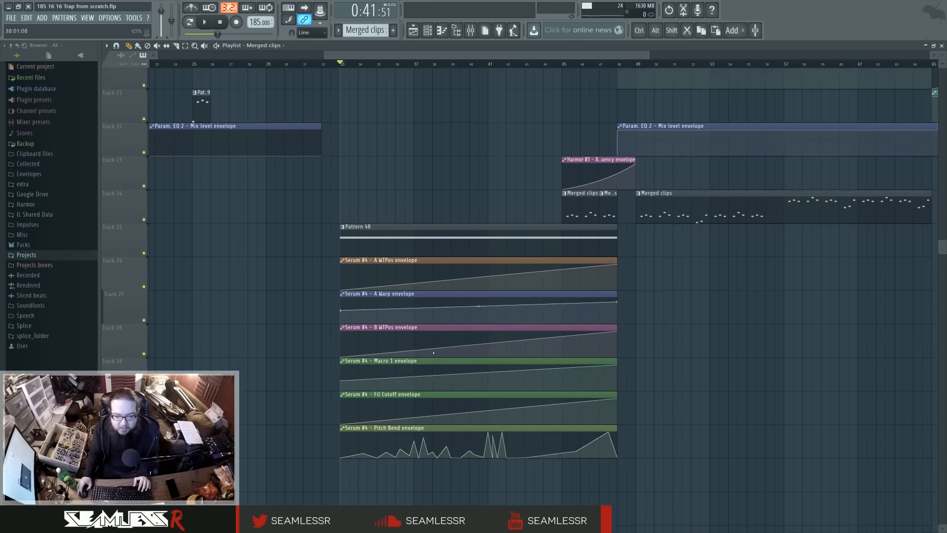
Select Pattern 49 and place it on Track 1 of the playlist at bar 33
{"action": "scroll", "coordinate": [494, 303], "scroll_direction": "up", "scroll_amount": 6}
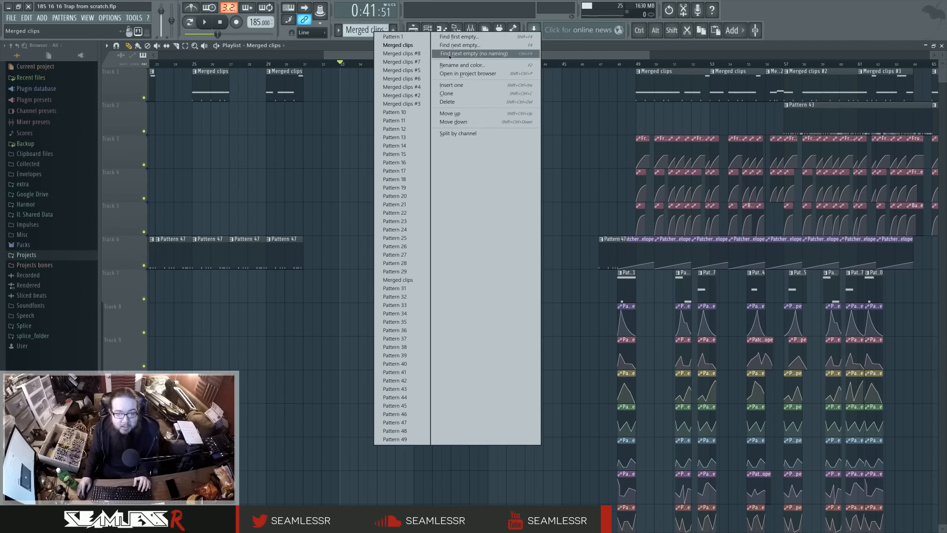
{"action": "left_click", "coordinate": [459, 45]}
{"action": "left_click", "coordinate": [427, 31]}
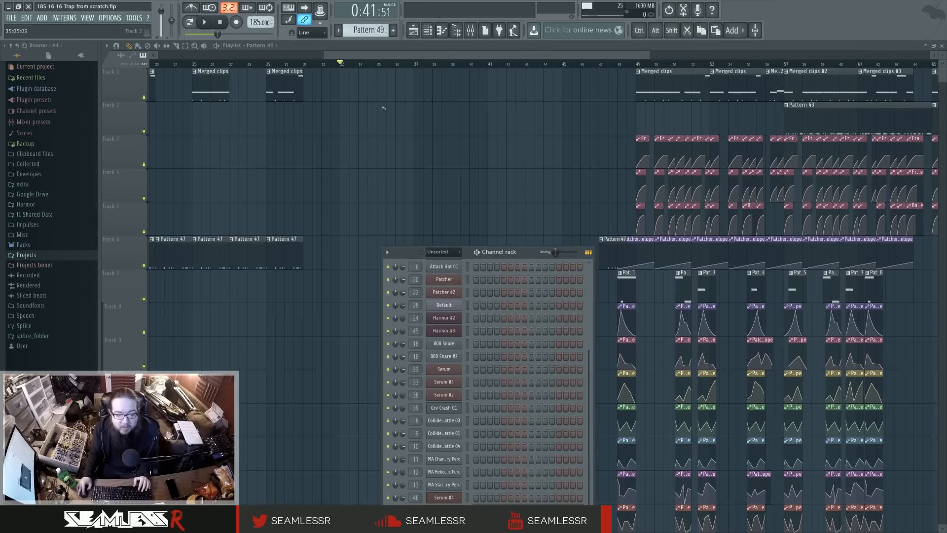
{"action": "left_click", "coordinate": [342, 89]}
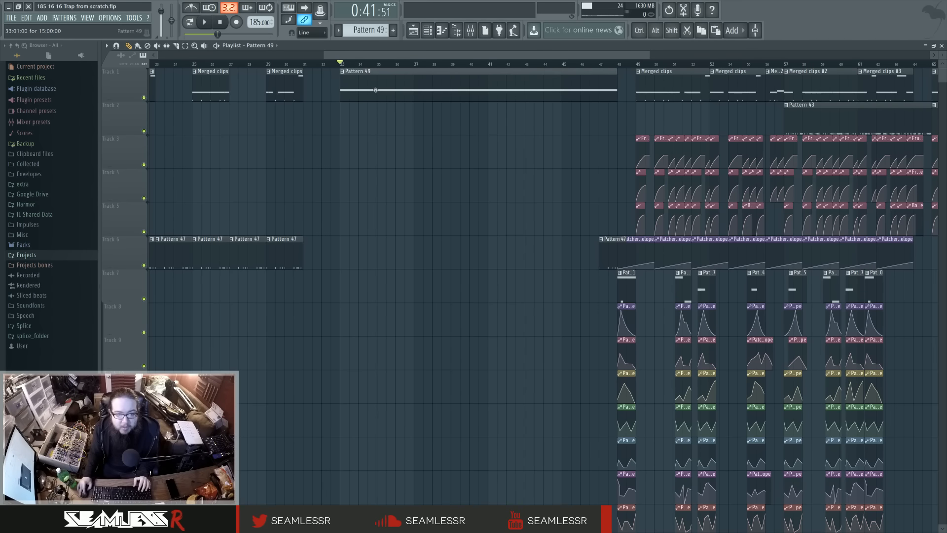
Check Pattern 49's note in the piano roll and set the playlist loop range from bar 33 to bar 48
{"action": "double_click", "coordinate": [416, 86]}
{"action": "left_click", "coordinate": [428, 32]}
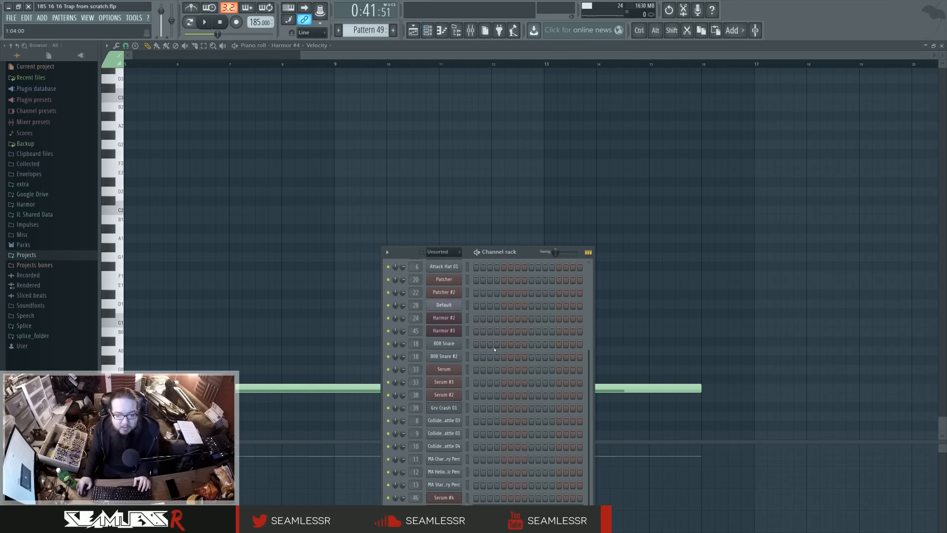
{"action": "key", "text": "F6"}
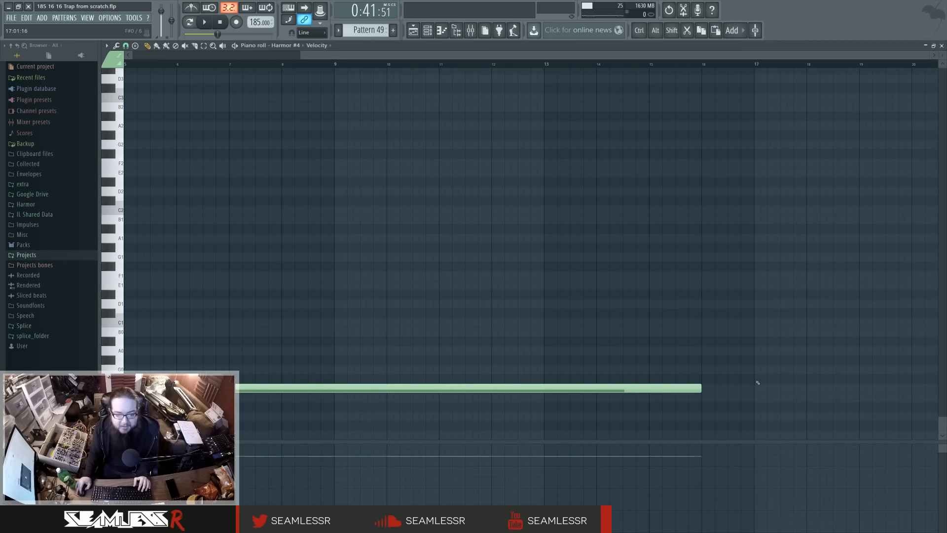
{"action": "left_click", "coordinate": [413, 30]}
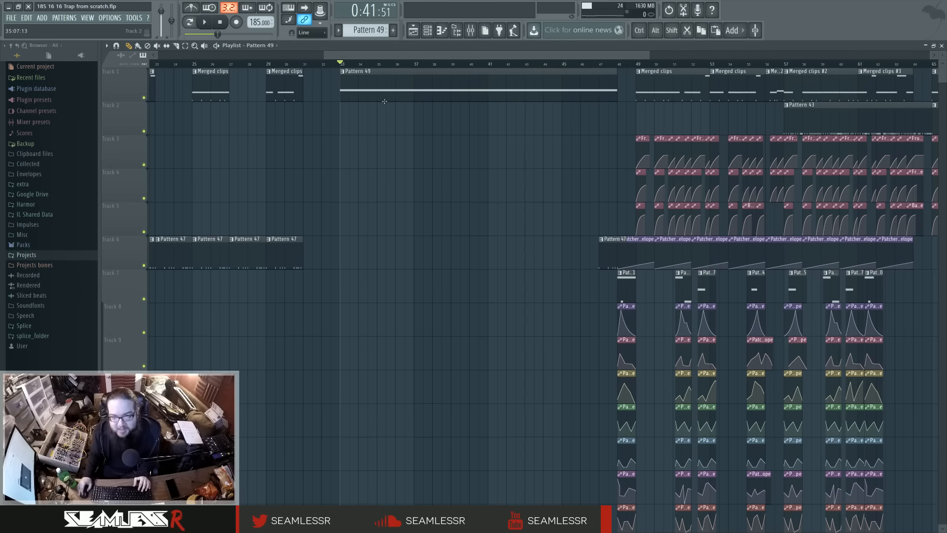
{"action": "left_click_drag", "start_coordinate": [341, 64], "coordinate": [617, 72]}
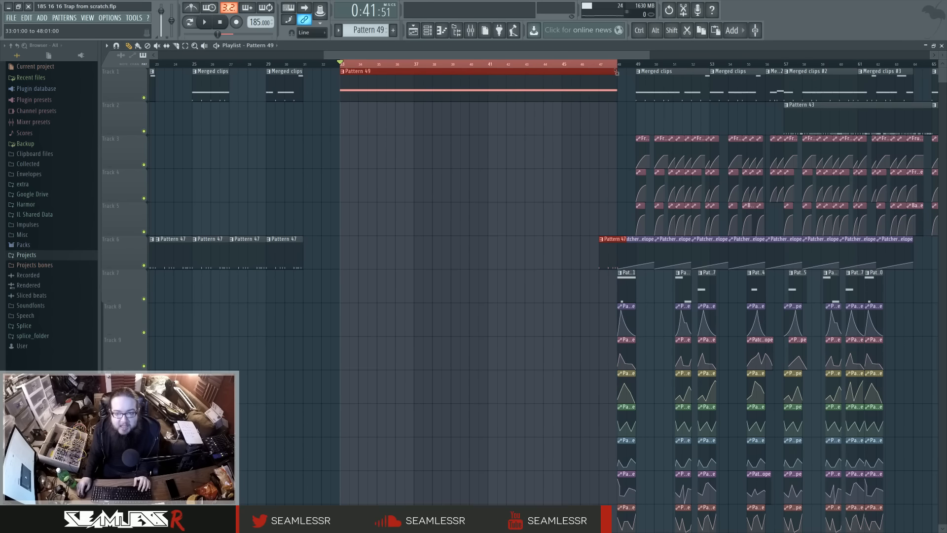
{"action": "left_click", "coordinate": [394, 48]}
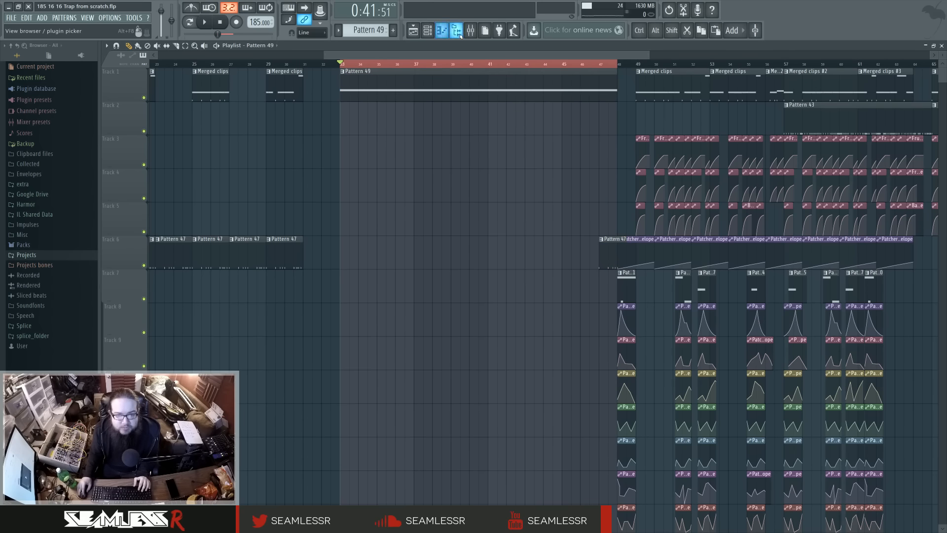
Add a 15-bar slide note on F7 at bar 1 of Harmor #4's piano roll, above the F0 note
{"action": "left_click", "coordinate": [427, 31]}
{"action": "key", "text": "F7"}
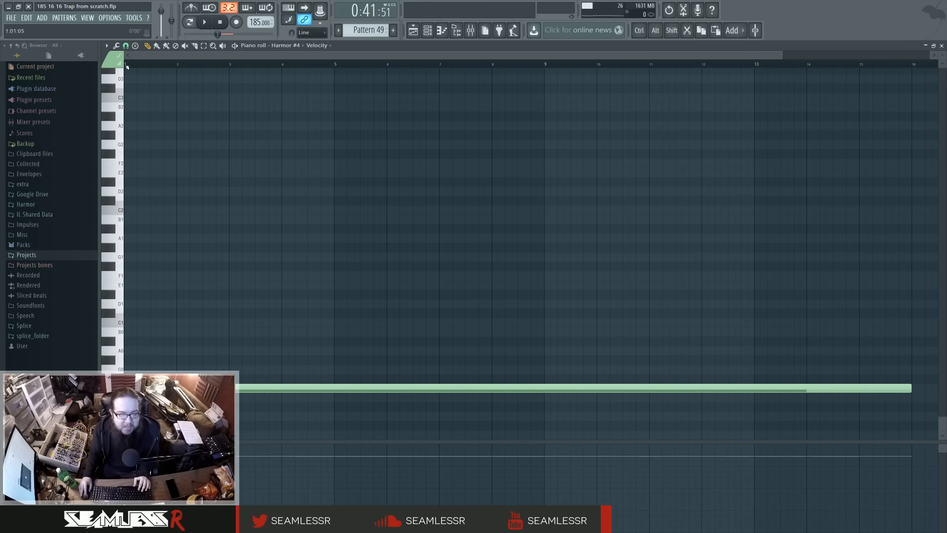
{"action": "scroll", "coordinate": [161, 277], "scroll_direction": "up", "scroll_amount": 1}
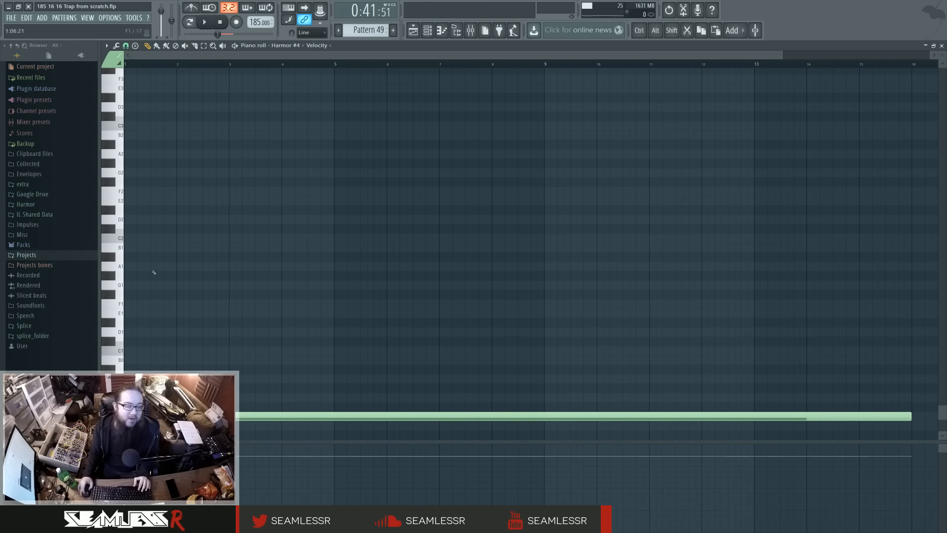
{"action": "scroll", "coordinate": [154, 272], "scroll_direction": "up", "scroll_amount": 15}
{"action": "left_click", "coordinate": [131, 158]}
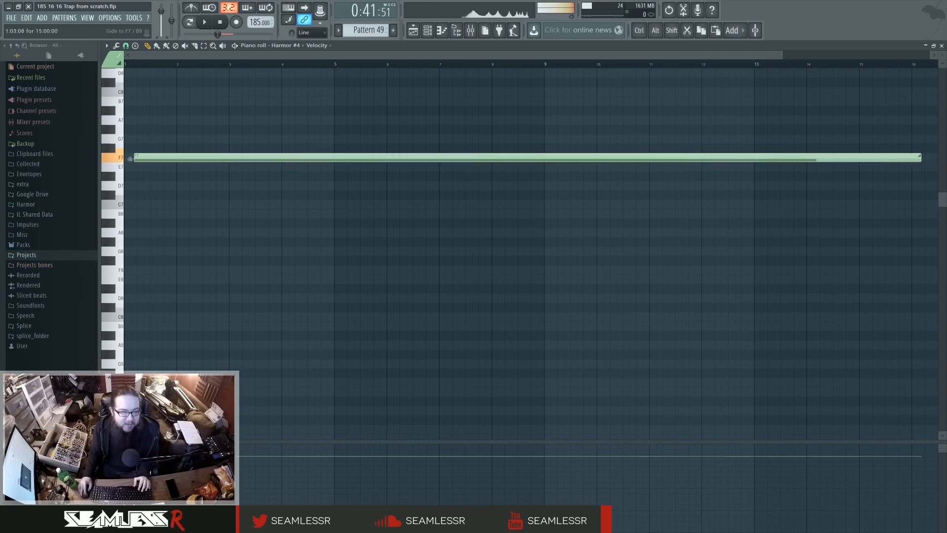
{"action": "scroll", "coordinate": [617, 200], "scroll_direction": "down", "scroll_amount": 1}
{"action": "scroll", "coordinate": [641, 193], "scroll_direction": "down", "scroll_amount": 1}
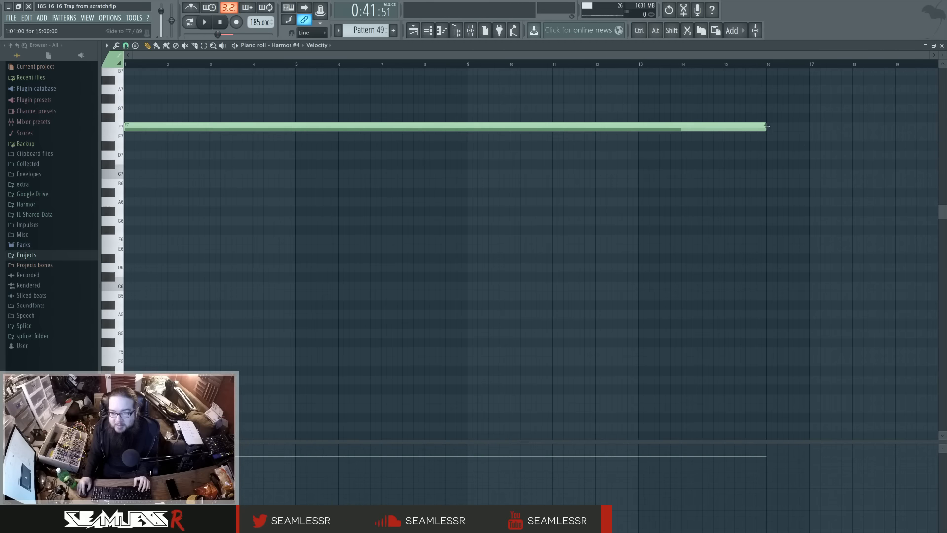
{"action": "left_click", "coordinate": [415, 31]}
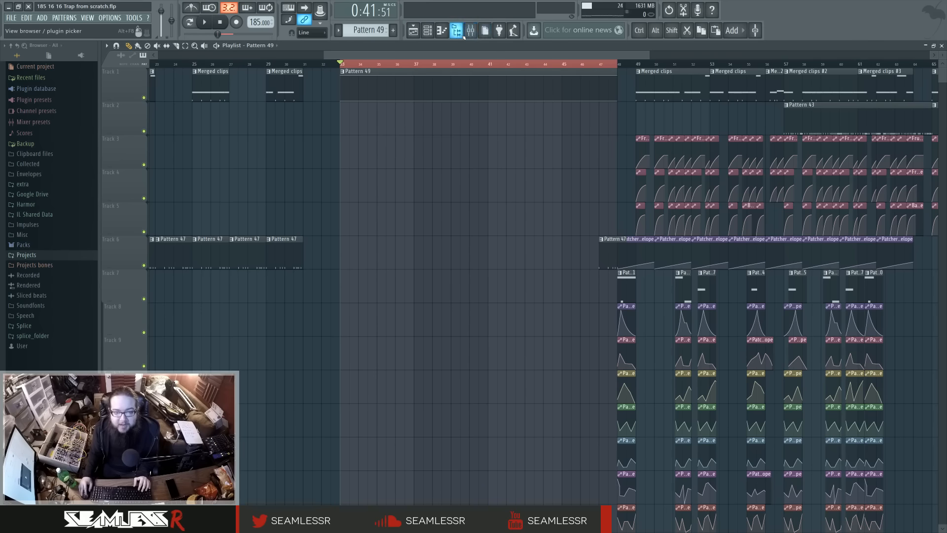
Play the loop and automate Harmor #4's phaser offset motion speed across bars 33 to 48, ramping it down to zero
{"action": "left_click", "coordinate": [470, 31]}
{"action": "key", "text": "space"}
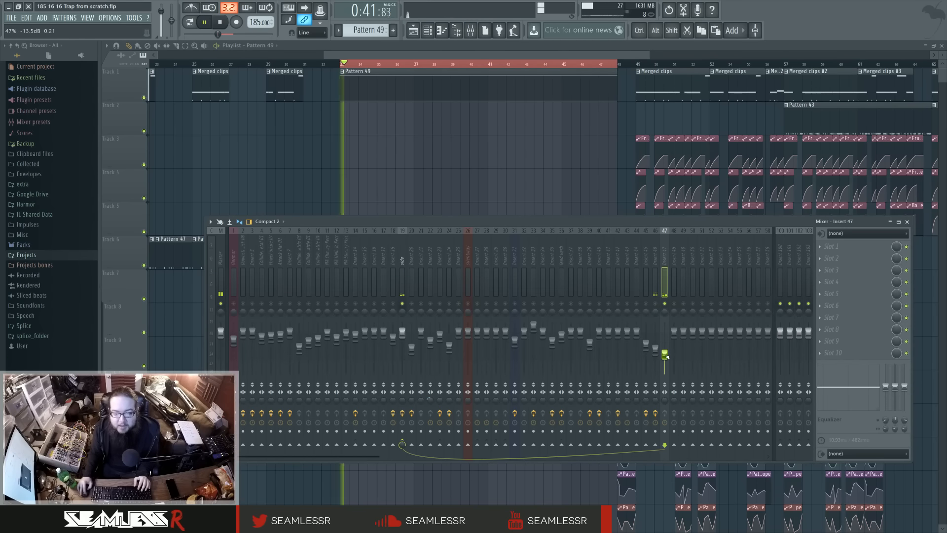
{"action": "left_click", "coordinate": [428, 31]}
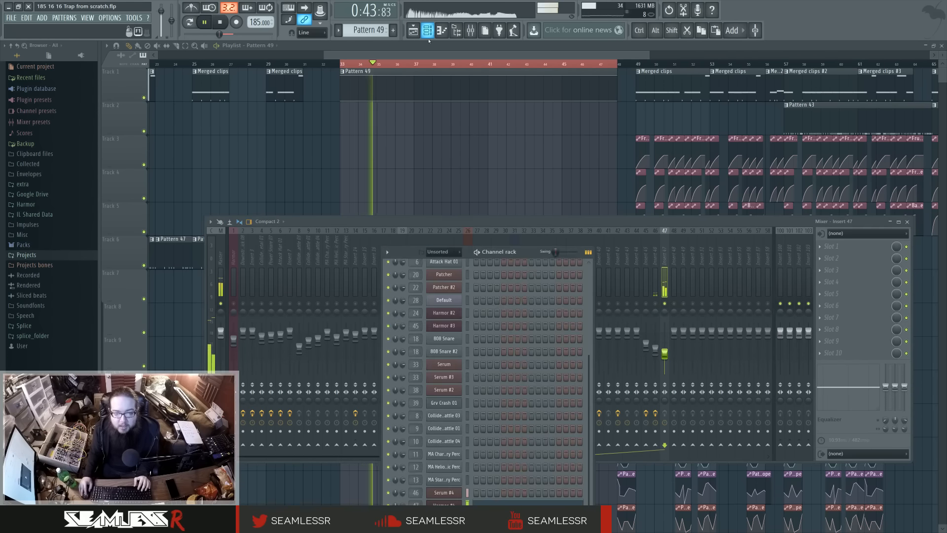
{"action": "left_click", "coordinate": [445, 502]}
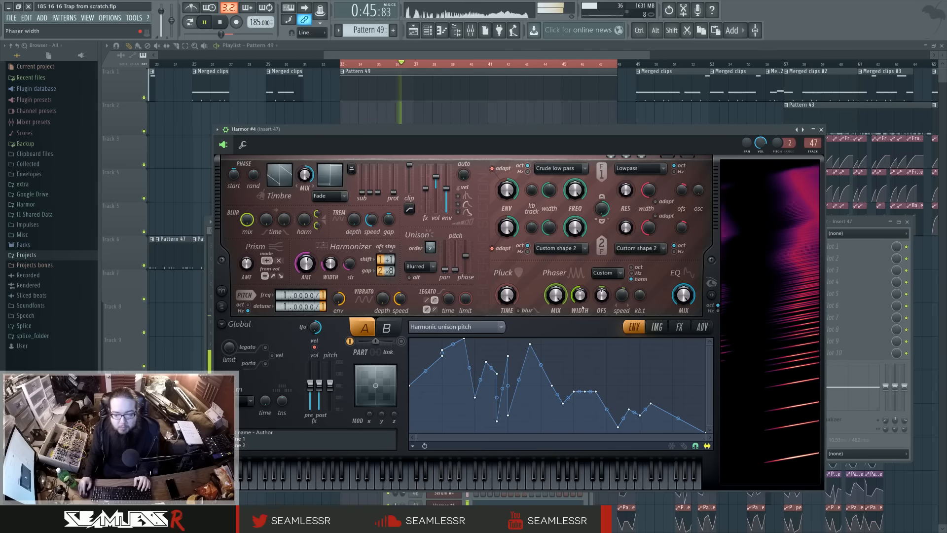
{"action": "right_click", "coordinate": [622, 295]}
{"action": "left_click", "coordinate": [652, 361]}
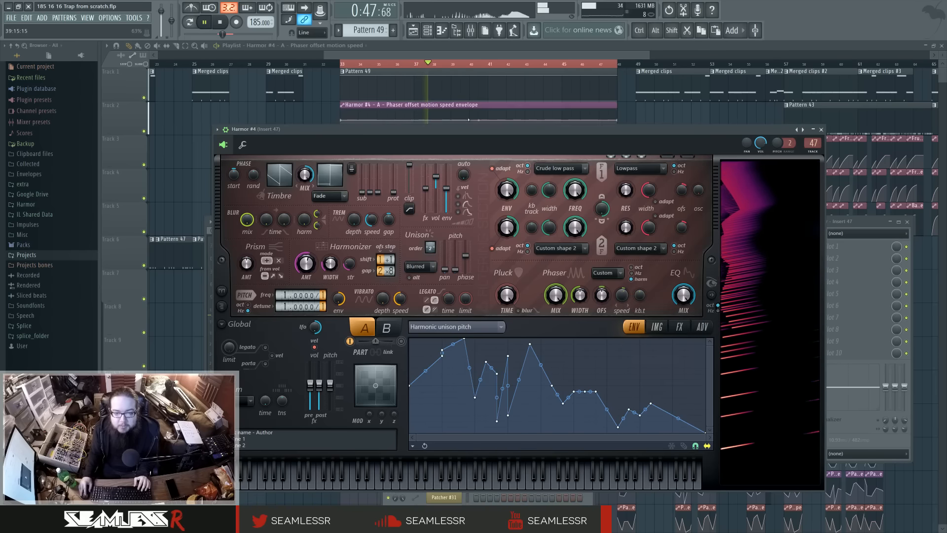
{"action": "key", "text": "Escape"}
{"action": "left_click_drag", "start_coordinate": [618, 121], "coordinate": [616, 135]}
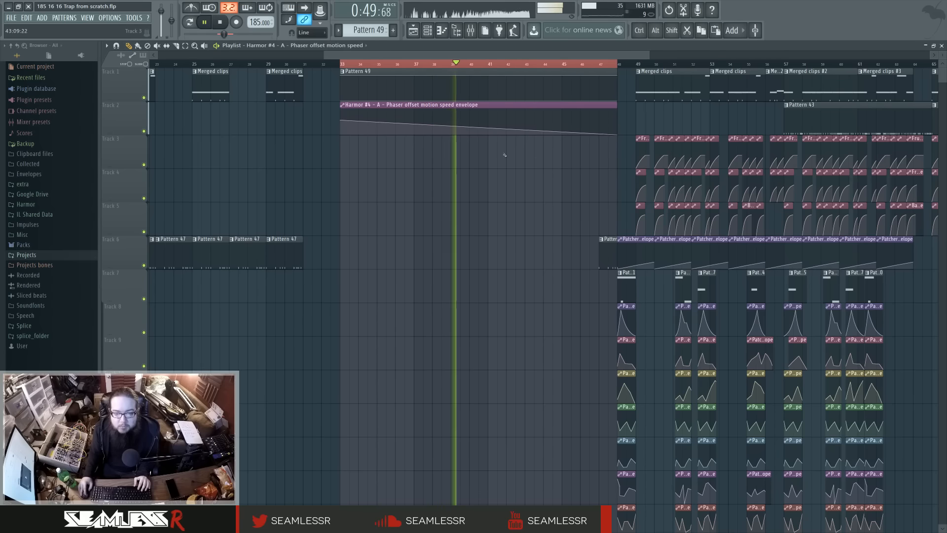
Bend the phaser speed automation into a falling curve and reopen Harmor #4 from the unsorted channels
{"action": "left_click", "coordinate": [470, 31]}
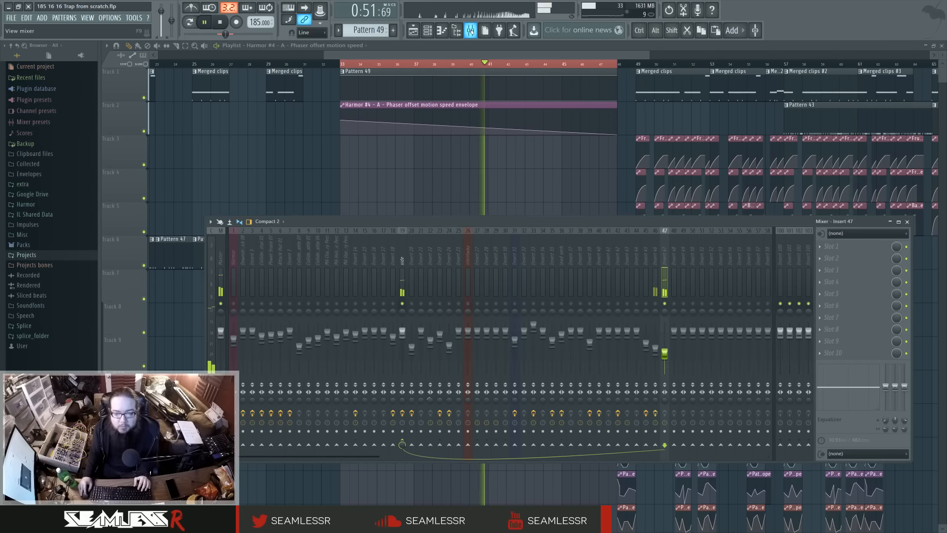
{"action": "key", "text": "F6"}
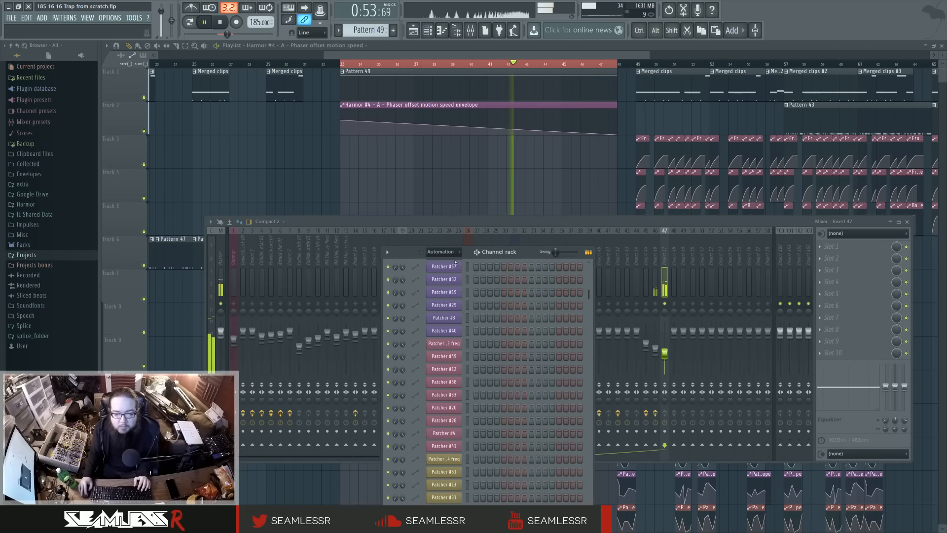
{"action": "left_click", "coordinate": [441, 251]}
{"action": "left_click", "coordinate": [444, 266]}
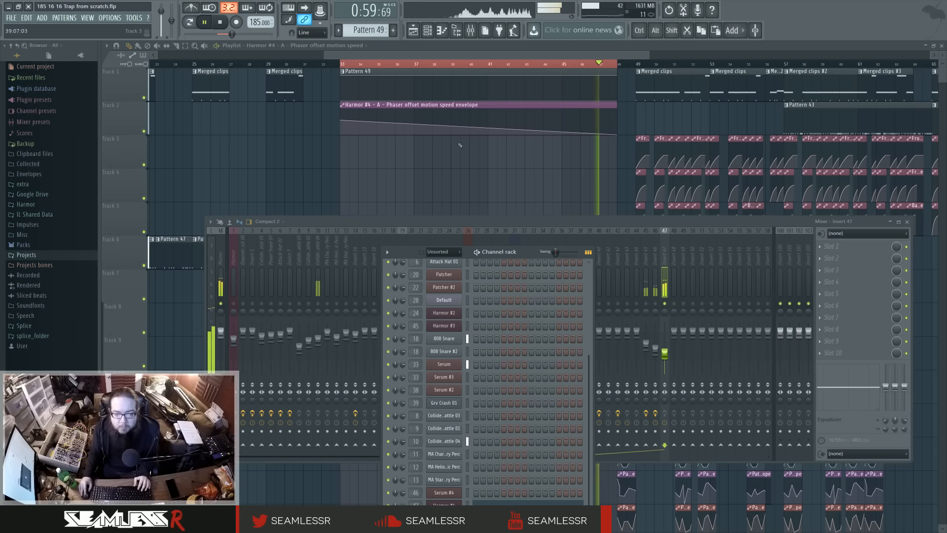
{"action": "key", "text": "F12"}
{"action": "key", "text": "F6"}
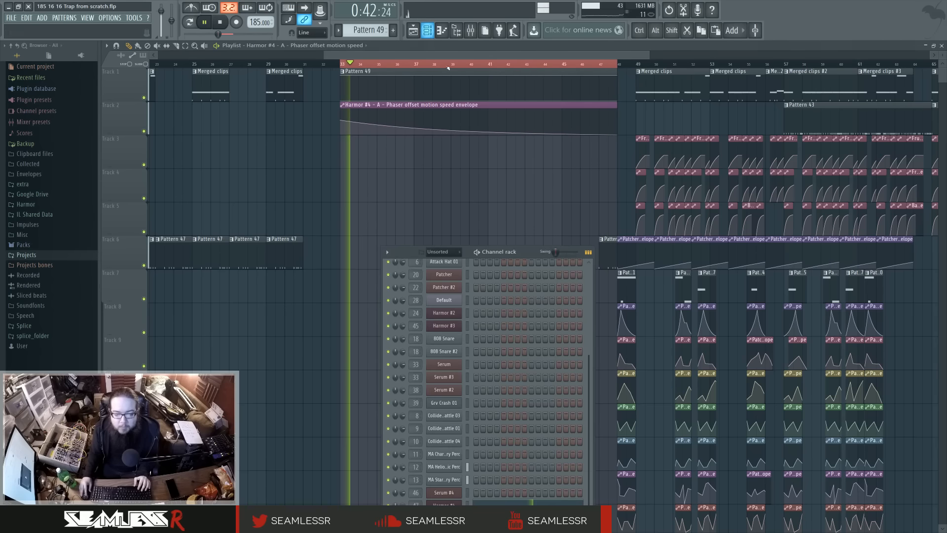
{"action": "left_click", "coordinate": [452, 448]}
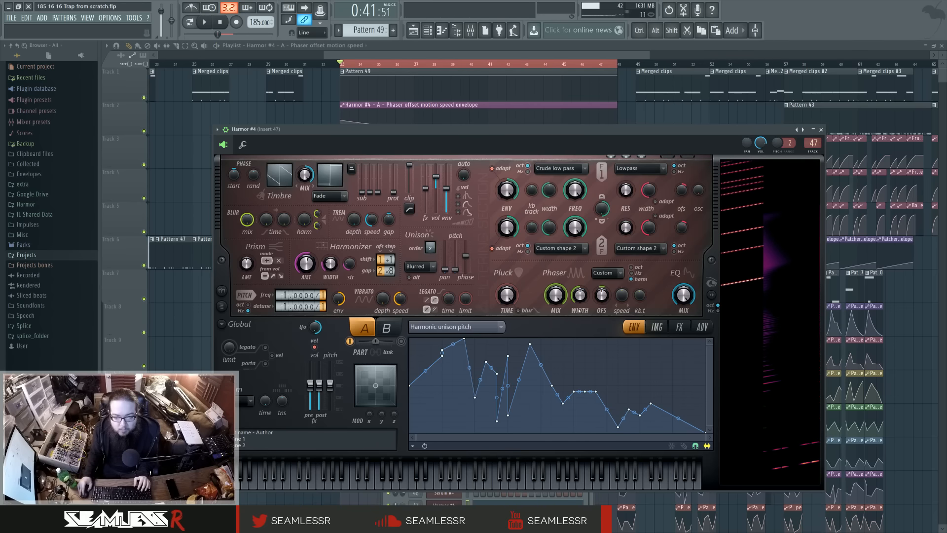
Automate Harmor #4's unison pitch thickness with a rising curve across bars 33 to 48 and play the loop
{"action": "right_click", "coordinate": [453, 269]}
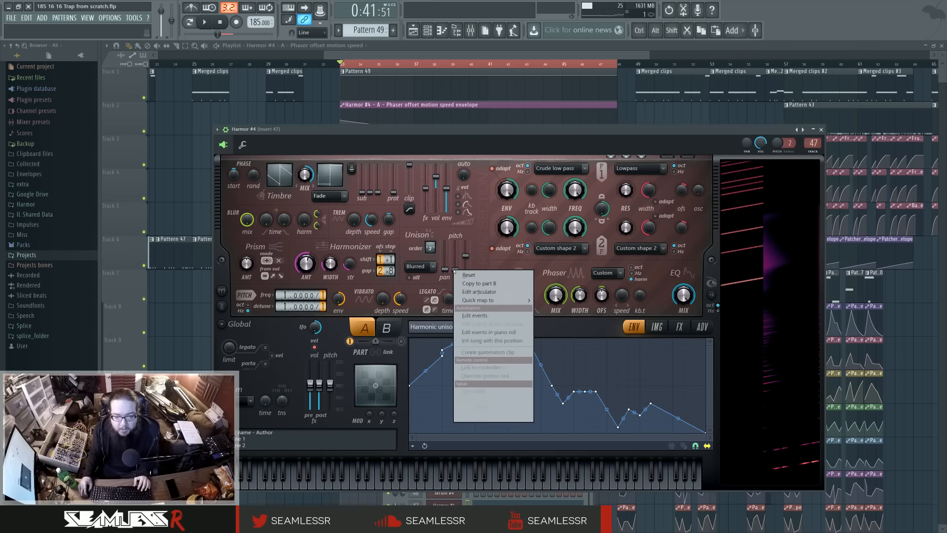
{"action": "left_click", "coordinate": [494, 353]}
{"action": "right_click", "coordinate": [309, 118]}
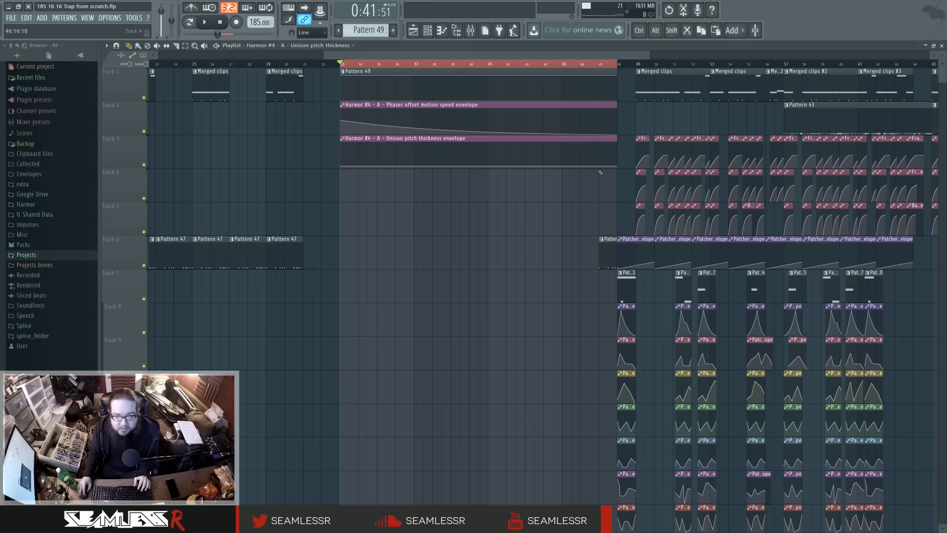
{"action": "left_click_drag", "start_coordinate": [617, 165], "coordinate": [587, 141]}
{"action": "left_click_drag", "start_coordinate": [476, 155], "coordinate": [477, 204]}
{"action": "key", "text": "space"}
Reopen Harmor #4 from the unsorted channels and shape its harmonic prism envelope into a dense full-height zigzag
{"action": "left_click", "coordinate": [428, 31]}
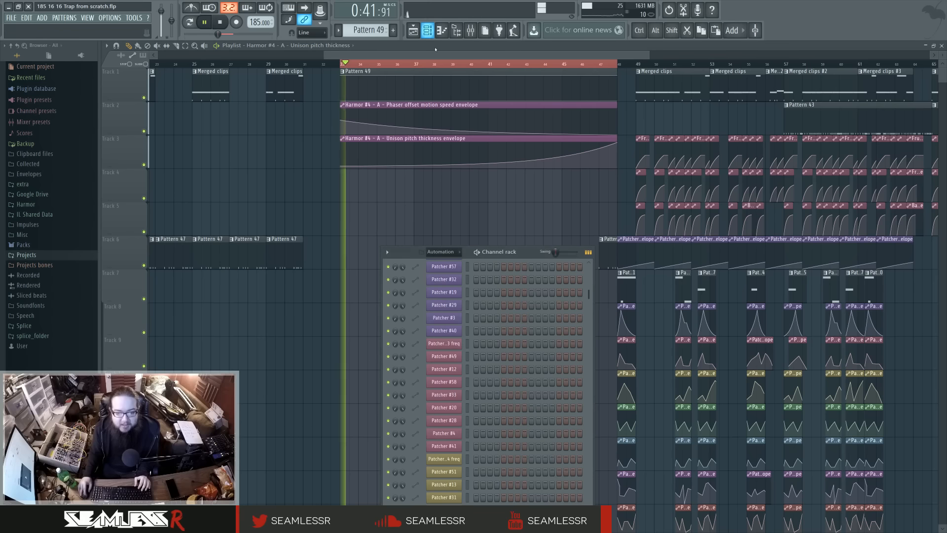
{"action": "left_click", "coordinate": [446, 252]}
{"action": "left_click", "coordinate": [457, 290]}
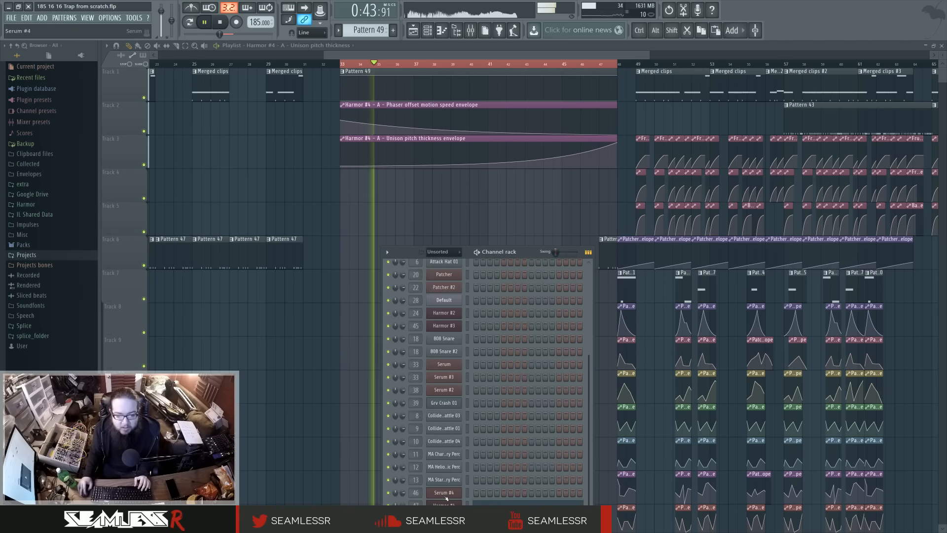
{"action": "left_click", "coordinate": [461, 459]}
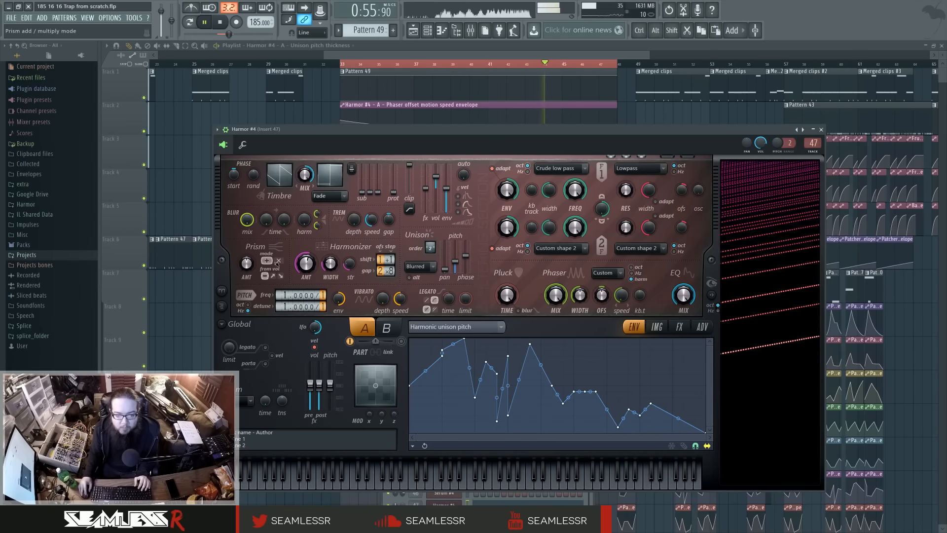
{"action": "left_click", "coordinate": [496, 328]}
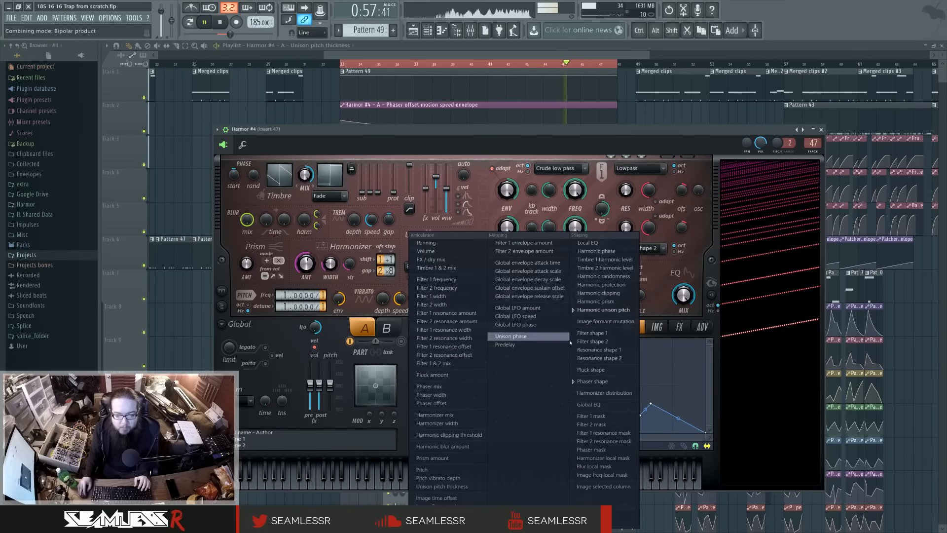
{"action": "left_click", "coordinate": [616, 304]}
{"action": "left_click_drag", "start_coordinate": [561, 385], "coordinate": [561, 344]}
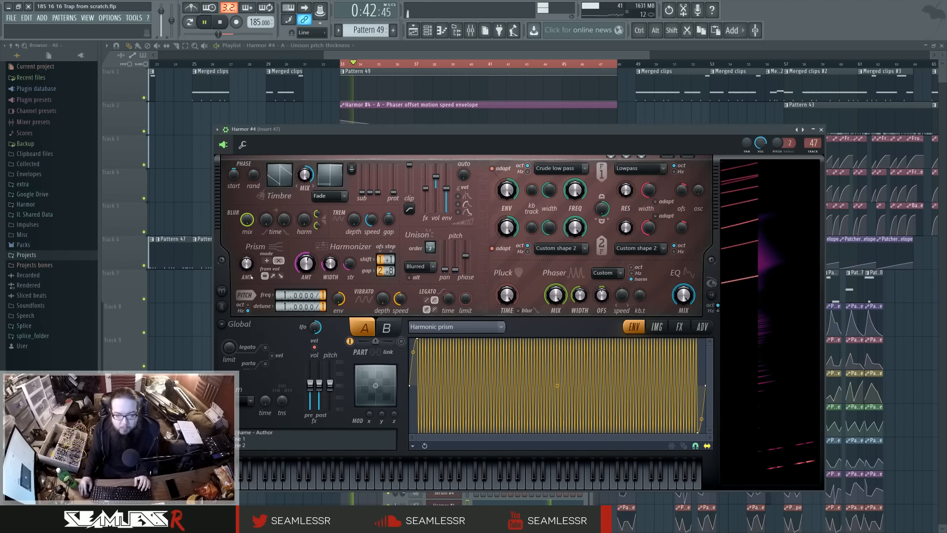
Flatten the unison pitch thickness automation into a nearly straight rise and reopen Harmor #4
{"action": "key", "text": "Escape"}
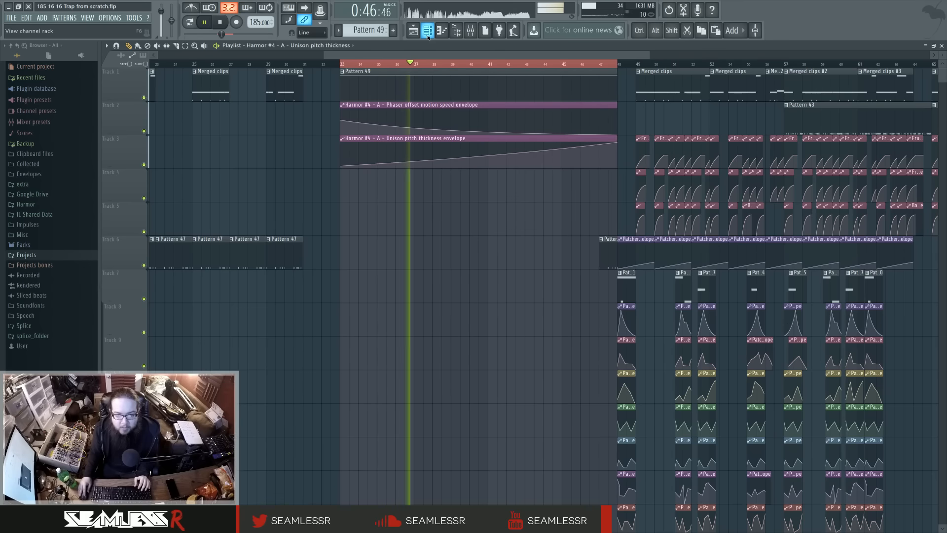
{"action": "key", "text": "F6"}
{"action": "left_click", "coordinate": [444, 504]}
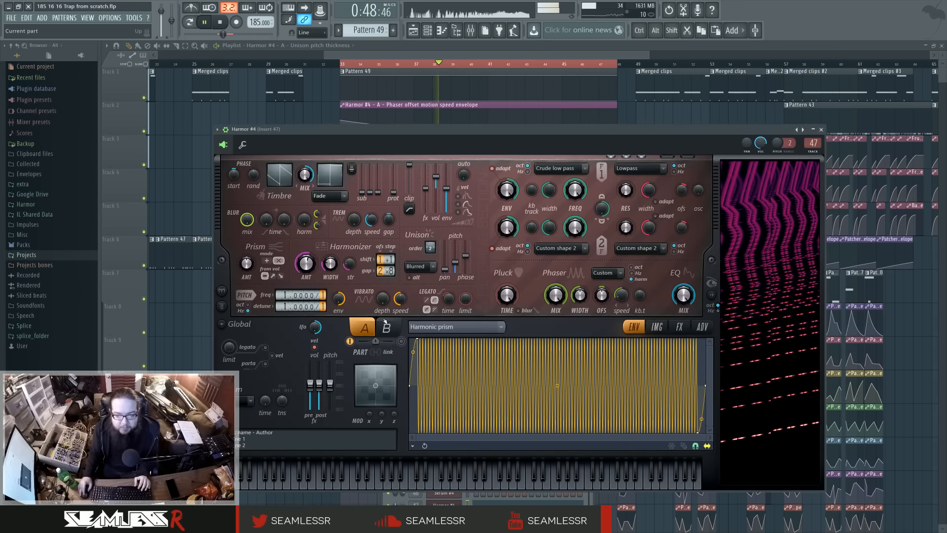
Automate Harmor #4's prism amount across bars 33 to 48, bending it so it stays level and falls toward the end
{"action": "right_click", "coordinate": [255, 293]}
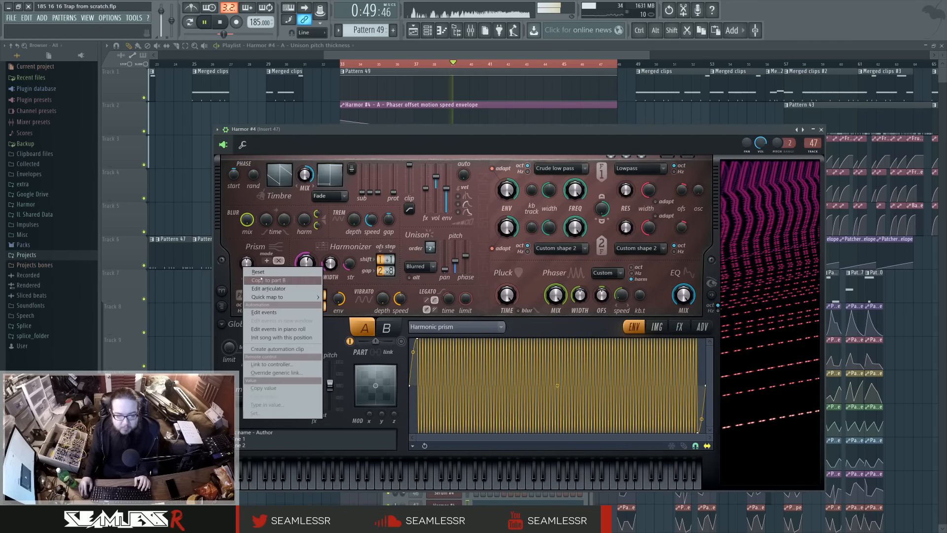
{"action": "left_click", "coordinate": [278, 348]}
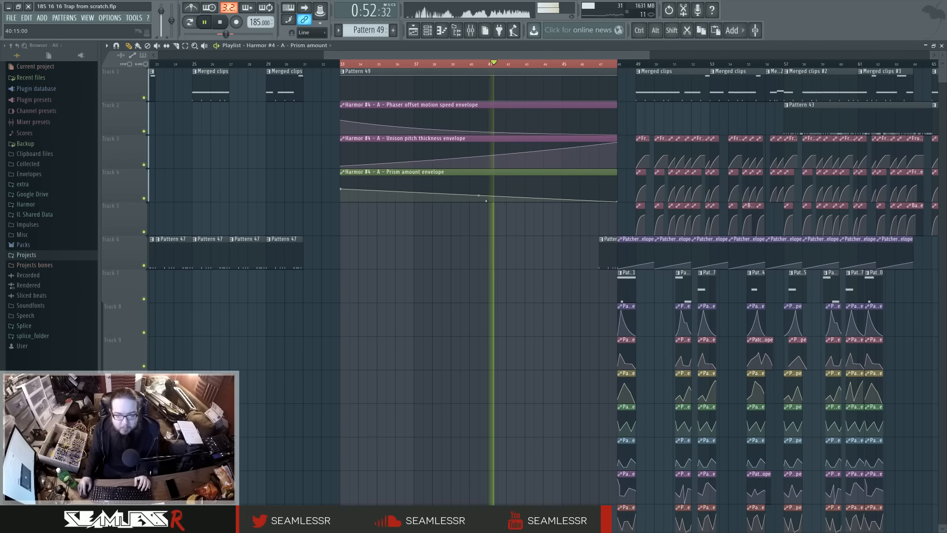
{"action": "left_click_drag", "start_coordinate": [478, 191], "coordinate": [478, 186]}
{"action": "key", "text": "space"}
{"action": "key", "text": "space"}
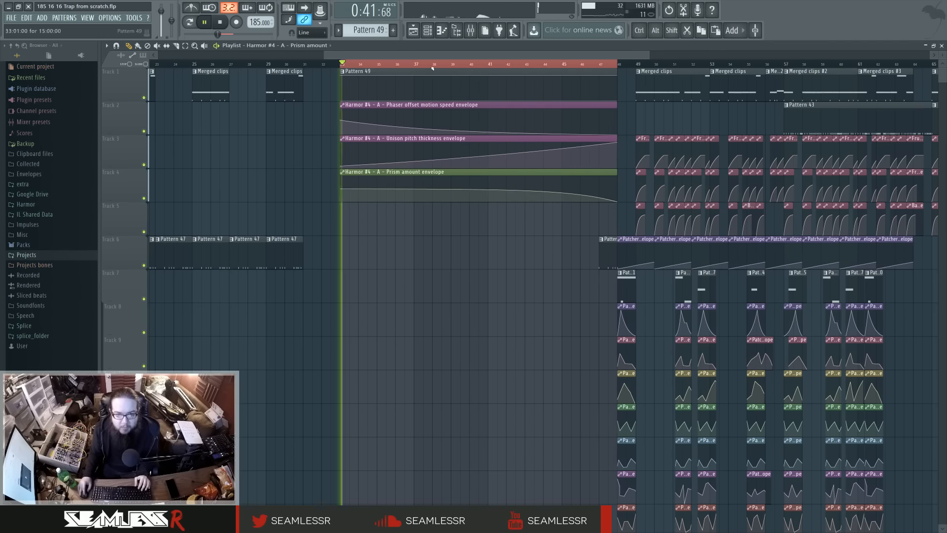
Play the loop and set Harmor #4's timbre mix to 0%, opening the synth from the unsorted channels
{"action": "key", "text": "F6"}
{"action": "key", "text": "space"}
{"action": "key", "text": "space"}
{"action": "left_click", "coordinate": [444, 253]}
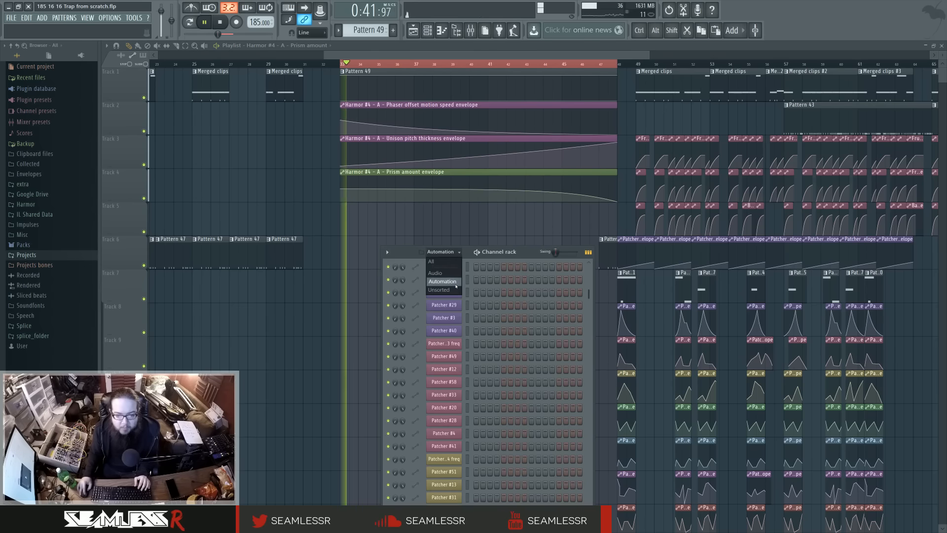
{"action": "left_click", "coordinate": [443, 290]}
{"action": "left_click", "coordinate": [444, 504]}
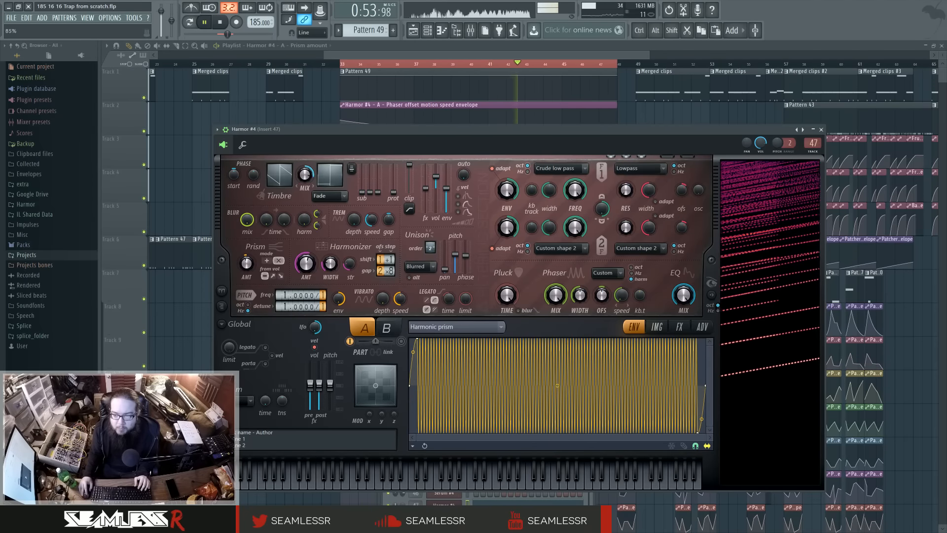
{"action": "left_click_drag", "start_coordinate": [305, 175], "coordinate": [311, 185]}
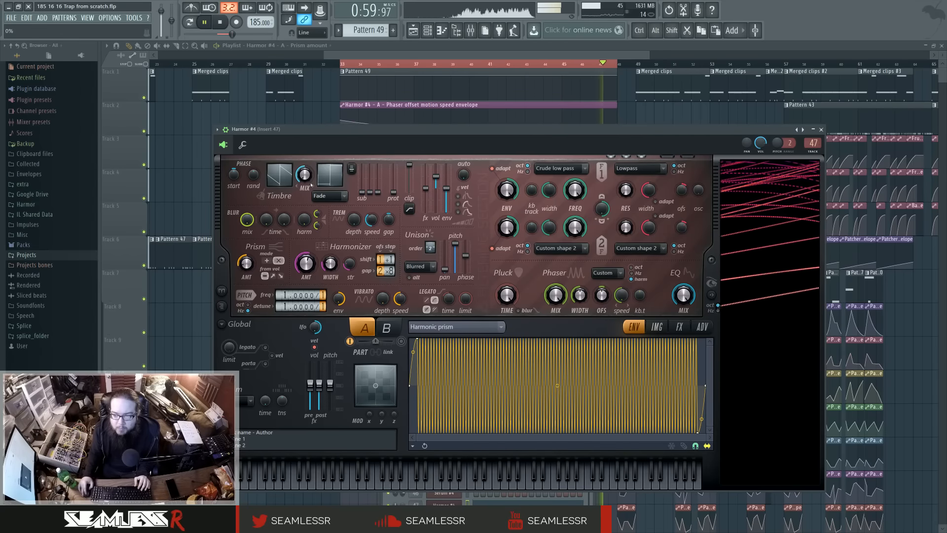
{"action": "key", "text": "space"}
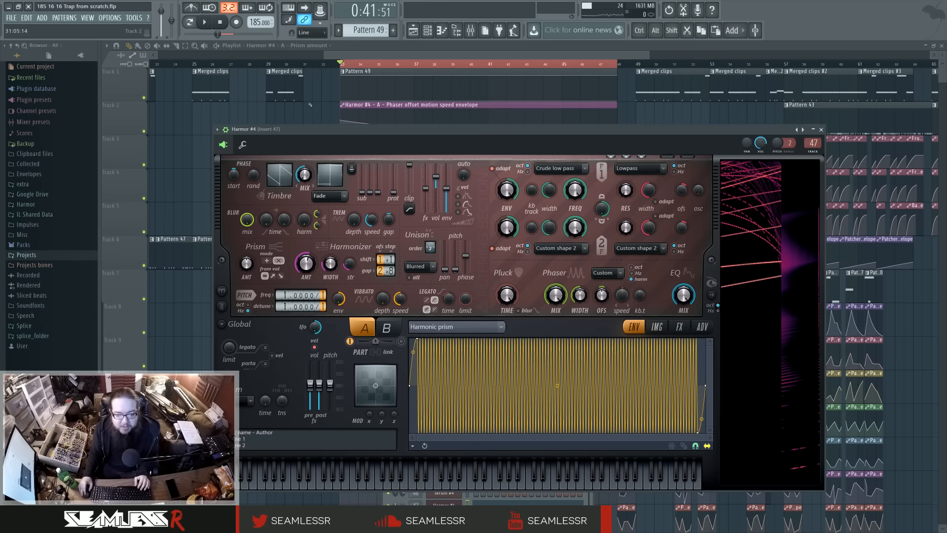
Move the 15-bar slide note in Pattern 49 up from F7 to F8 and play the loop in the playlist
{"action": "key", "text": "Escape"}
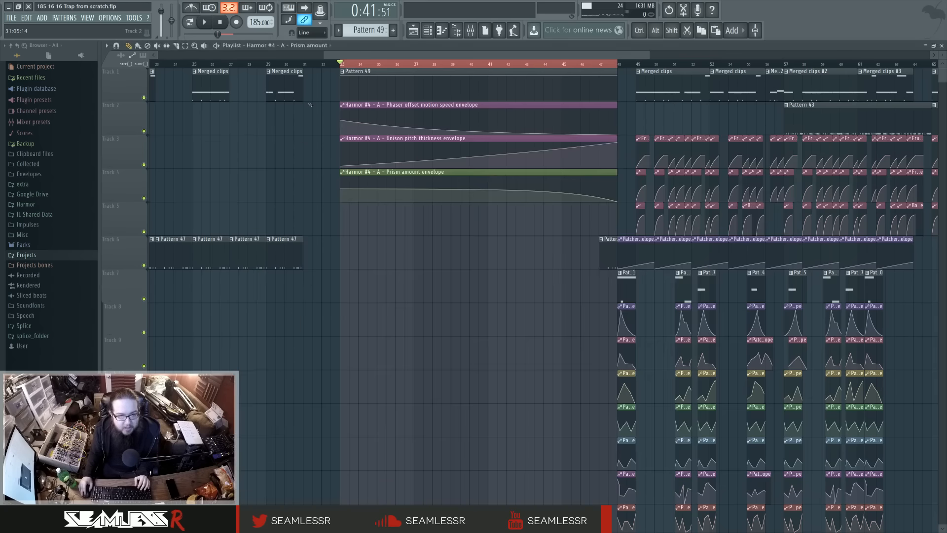
{"action": "double_click", "coordinate": [359, 88]}
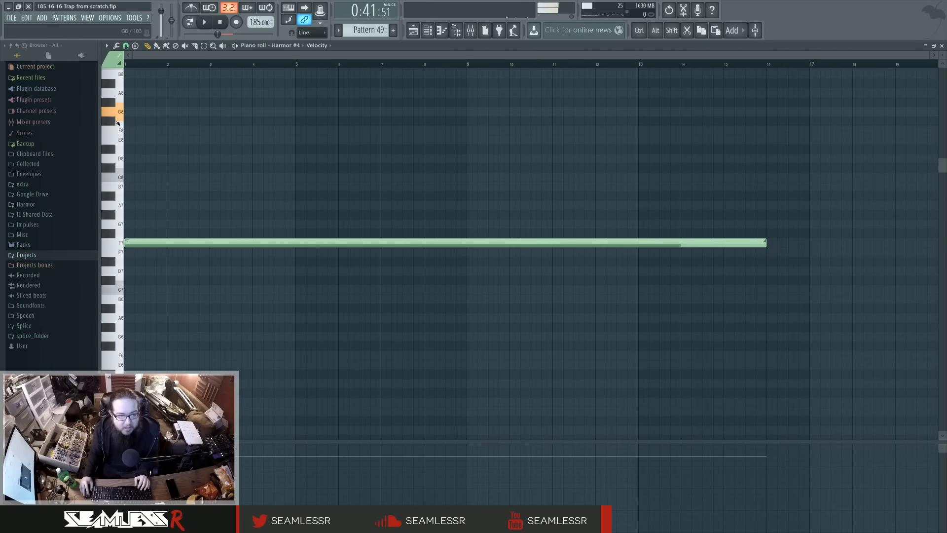
{"action": "scroll", "coordinate": [160, 323], "scroll_direction": "up", "scroll_amount": 4}
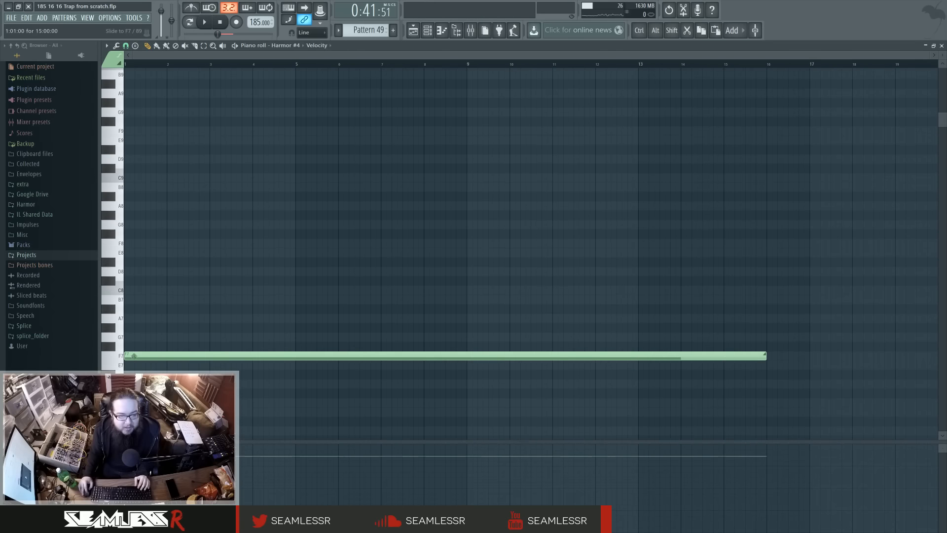
{"action": "left_click_drag", "start_coordinate": [134, 356], "coordinate": [119, 236]}
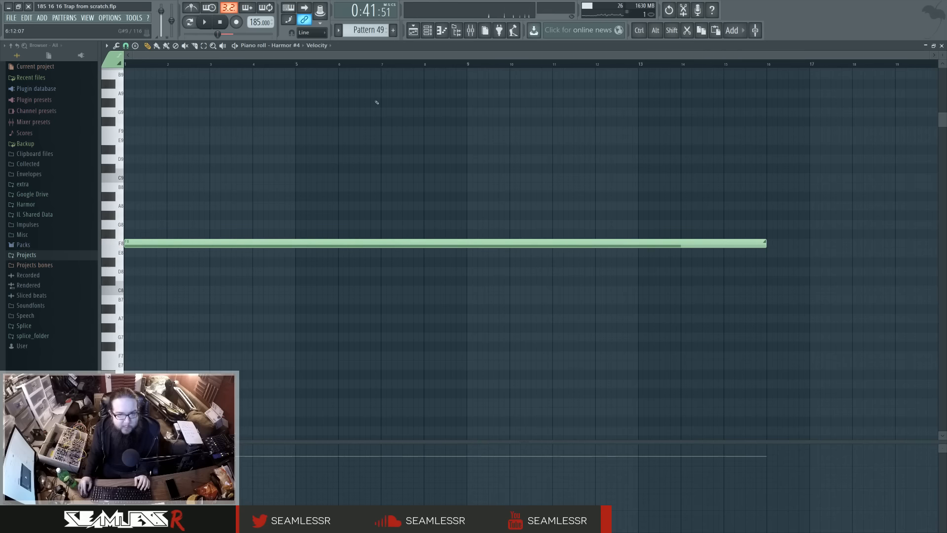
{"action": "left_click", "coordinate": [413, 31]}
{"action": "key", "text": "space"}
Lower the volume of mixer Insert 47 and load Fruity Parametric EQ 2 into its first effect slot
{"action": "left_click", "coordinate": [441, 30]}
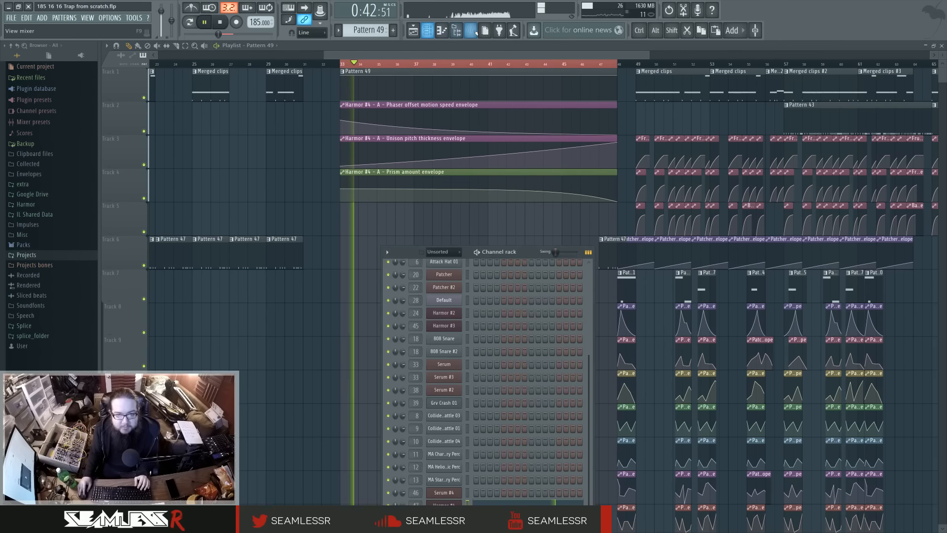
{"action": "left_click", "coordinate": [471, 30]}
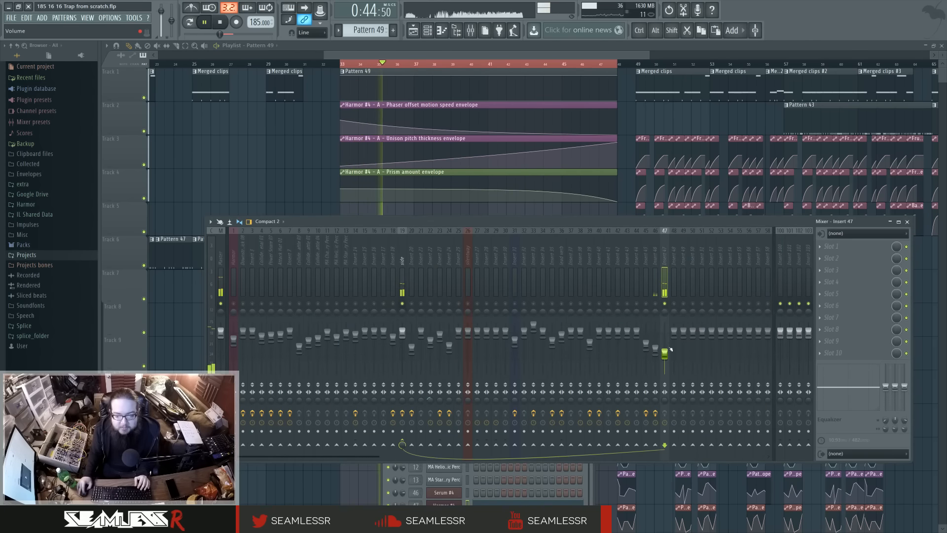
{"action": "left_click", "coordinate": [831, 246]}
{"action": "left_click", "coordinate": [828, 335]}
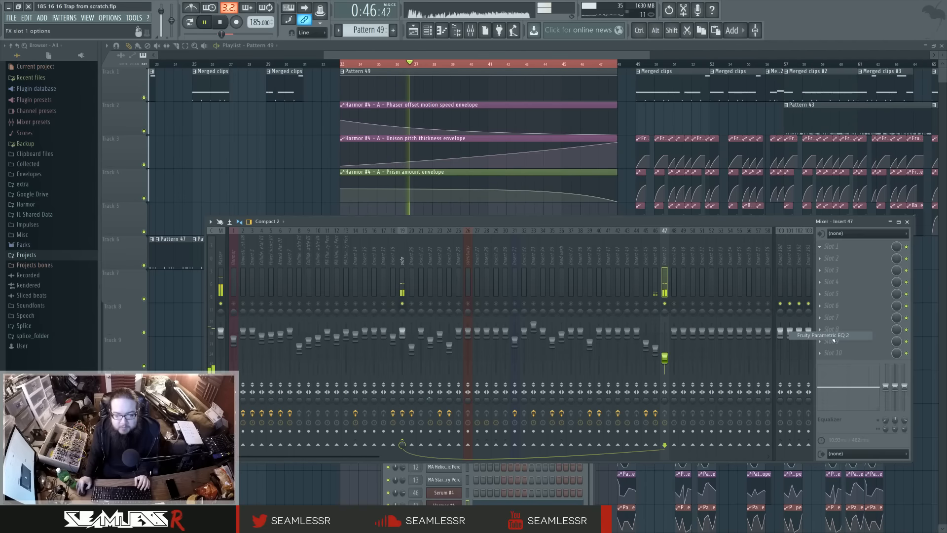
Make EQ band 1 a high pass at about 183 Hz and cut band 6 slightly around 2786 Hz
{"action": "right_click", "coordinate": [149, 146]}
{"action": "mouse_move", "coordinate": [164, 169]}
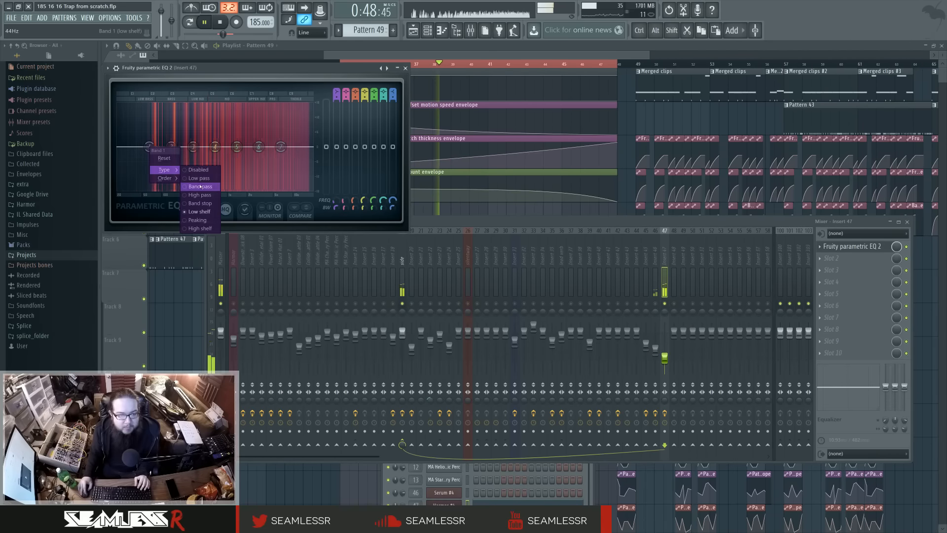
{"action": "left_click", "coordinate": [200, 195]}
{"action": "left_click_drag", "start_coordinate": [149, 147], "coordinate": [180, 146]}
{"action": "scroll", "coordinate": [180, 147], "scroll_direction": "up", "scroll_amount": 4}
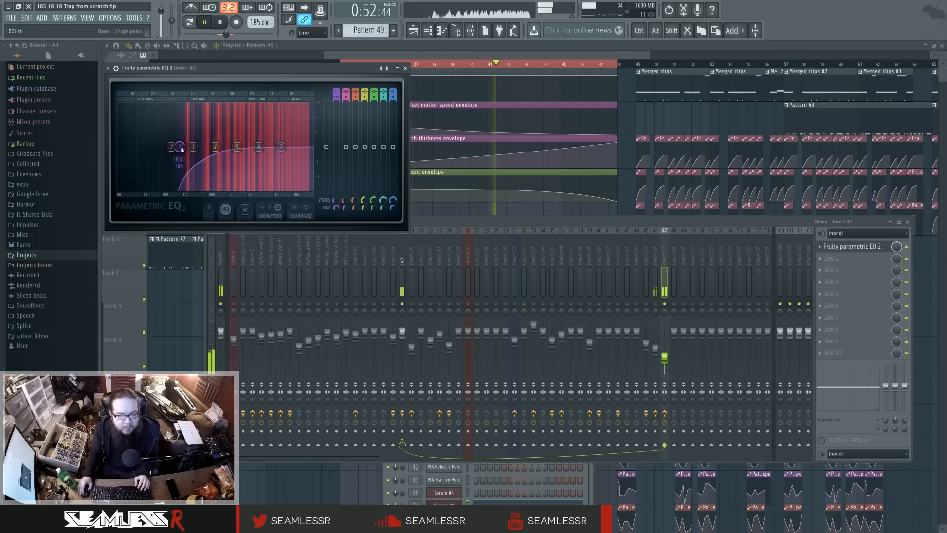
{"action": "left_click_drag", "start_coordinate": [259, 146], "coordinate": [262, 157]}
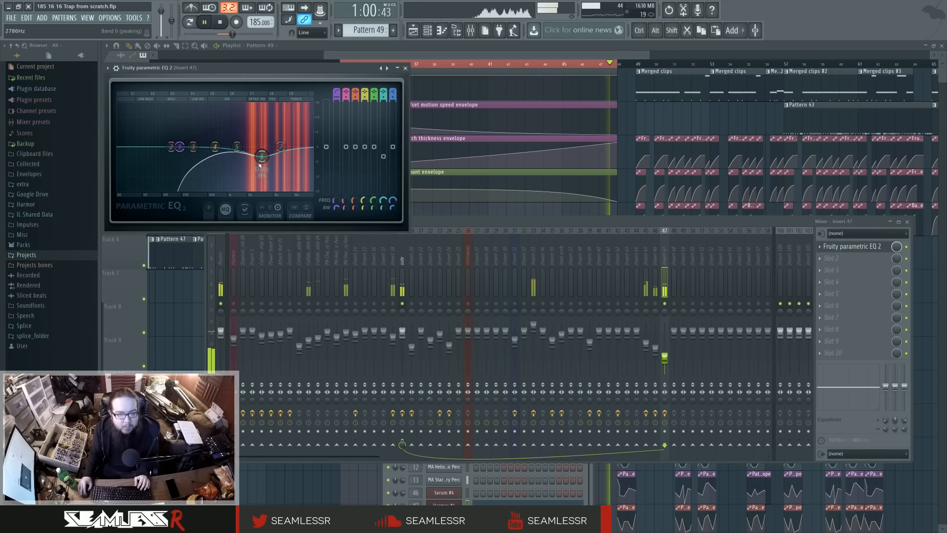
Add a point at bar 37 to the prism amount automation, with a gentle fall from there, and stop playback
{"action": "key", "text": "F12"}
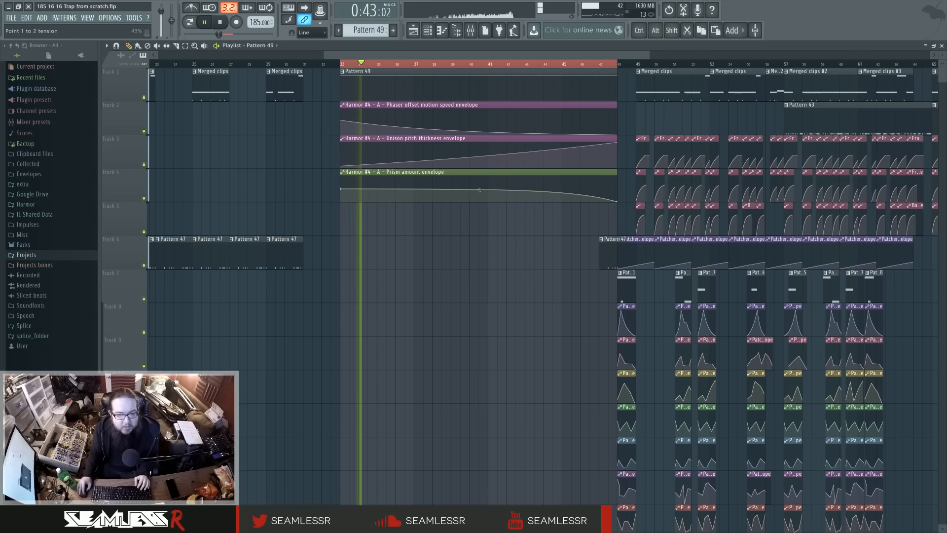
{"action": "key", "text": "space"}
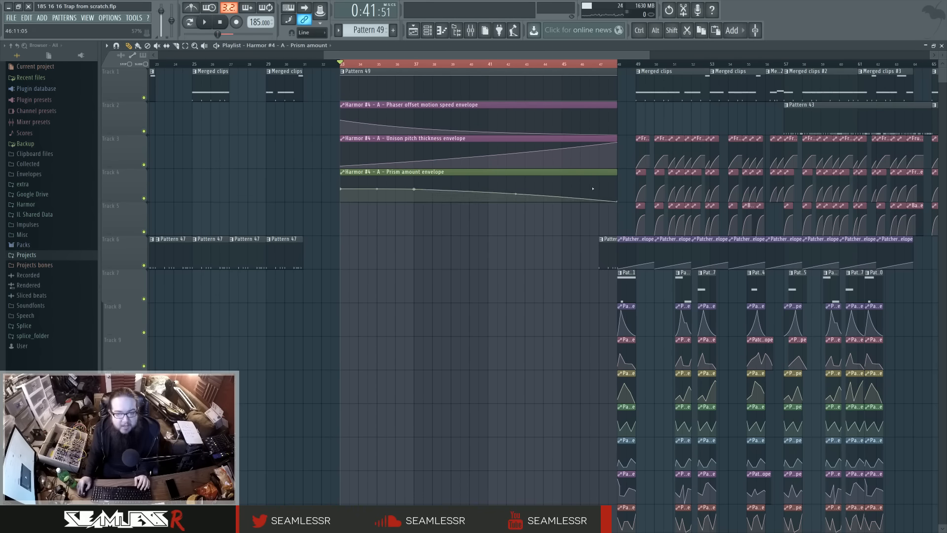
Add a half-bar slide note on F#0 at 15:09:00 in Pattern 49, ending together with the long F0 note
{"action": "double_click", "coordinate": [482, 79]}
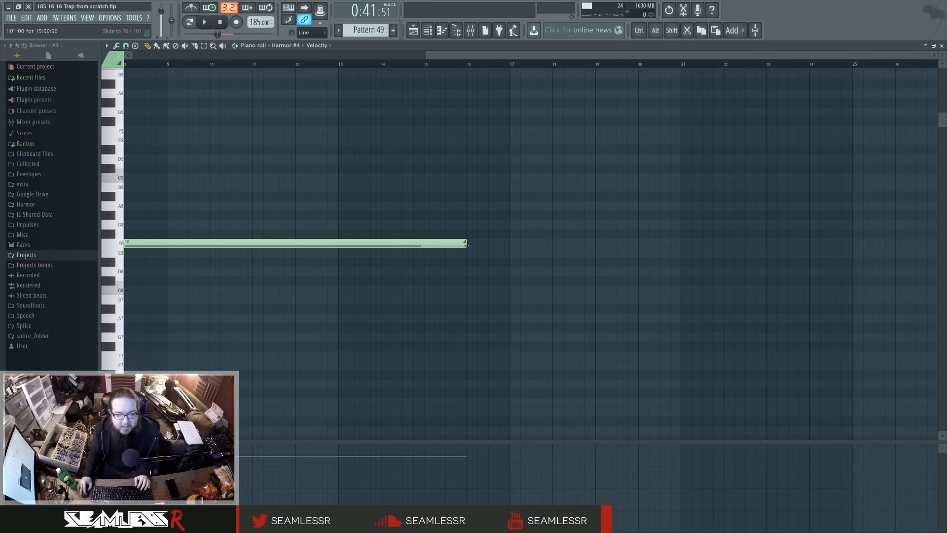
{"action": "scroll", "coordinate": [454, 306], "scroll_direction": "down", "scroll_amount": 15}
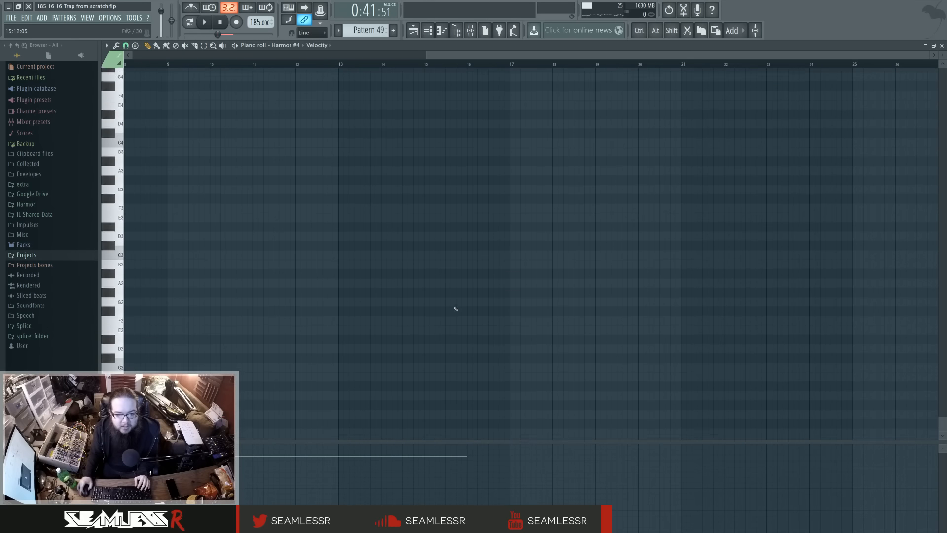
{"action": "double_click", "coordinate": [447, 378]}
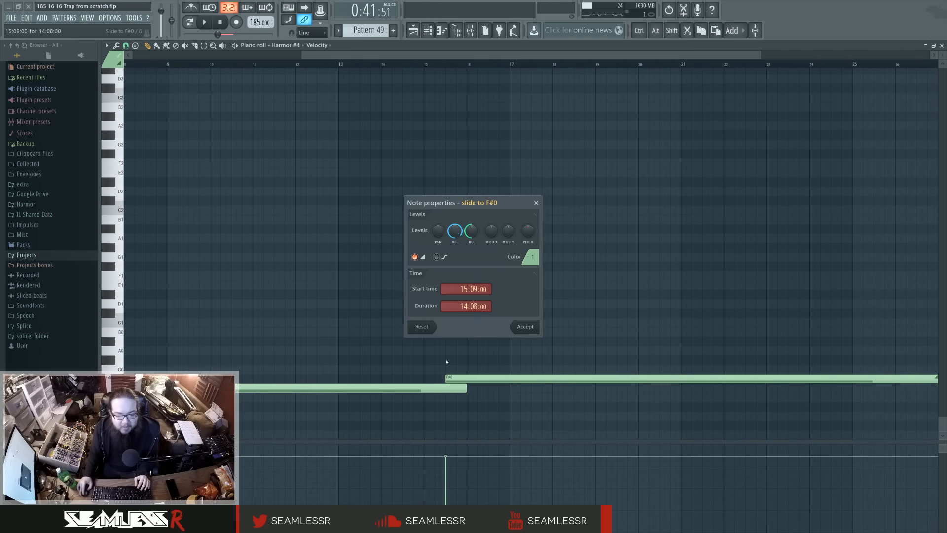
{"action": "left_click", "coordinate": [523, 326]}
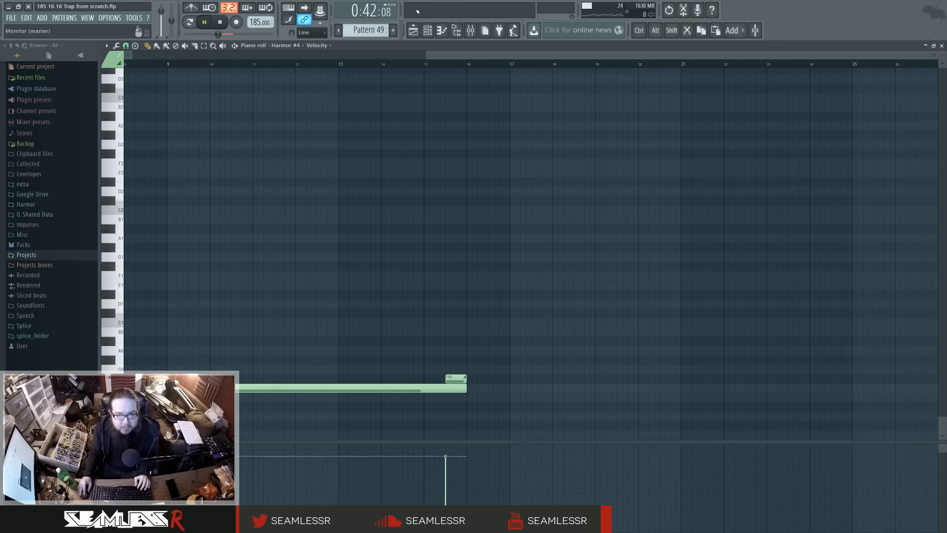
Return to the playlist and replay the riser from bar 33 to listen to its start
{"action": "left_click", "coordinate": [414, 30]}
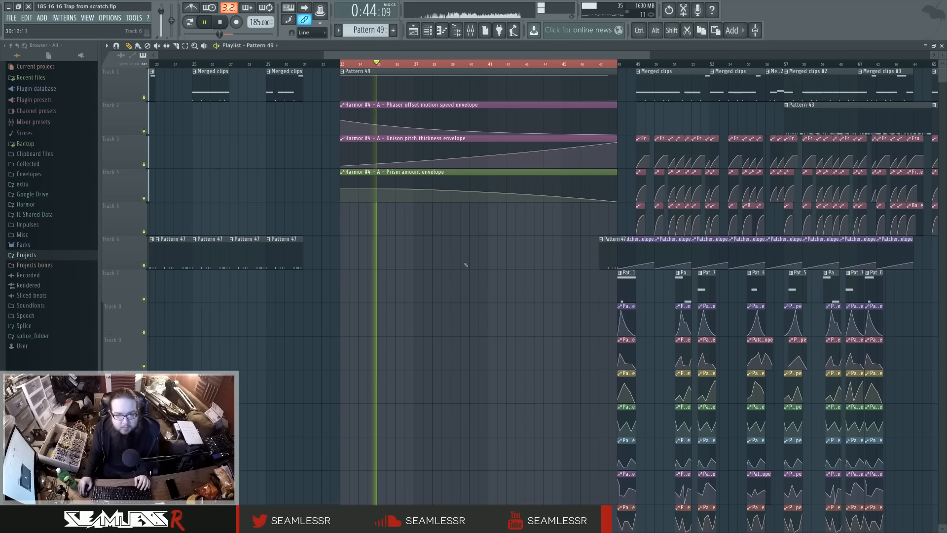
{"action": "key", "text": "space"}
{"action": "key", "text": "space"}
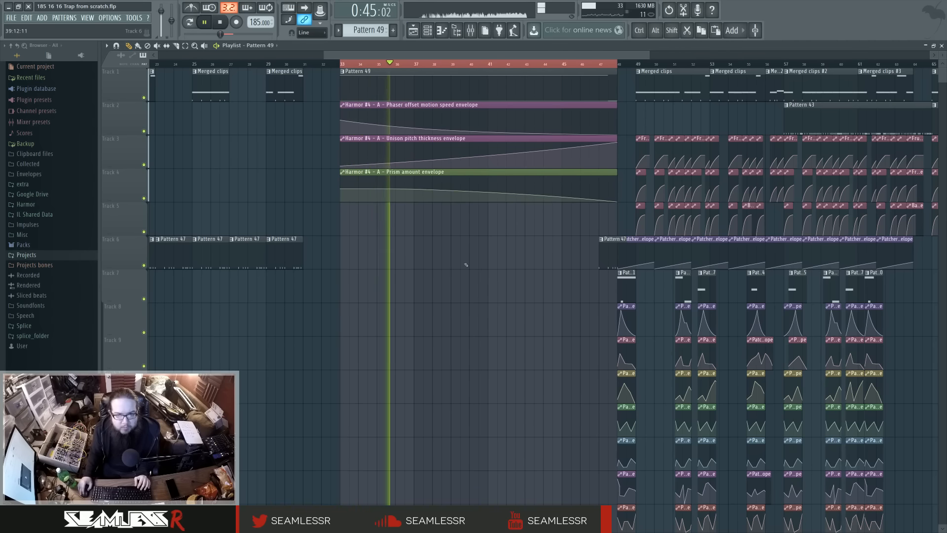
{"action": "key", "text": "space"}
{"action": "key", "text": "space"}
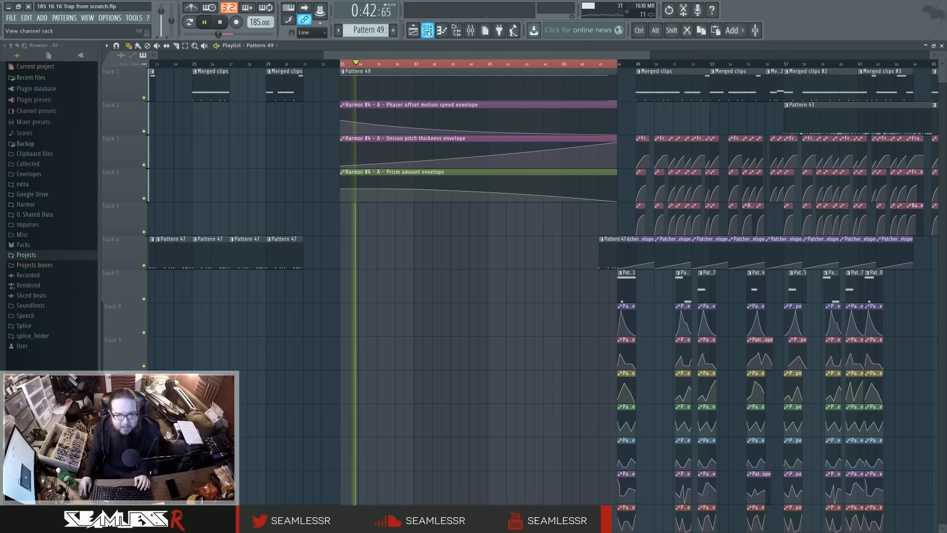
Open Harmor #4 and replay the start of the riser to examine its spectrum during the slide
{"action": "left_click", "coordinate": [427, 30]}
{"action": "key", "text": "space"}
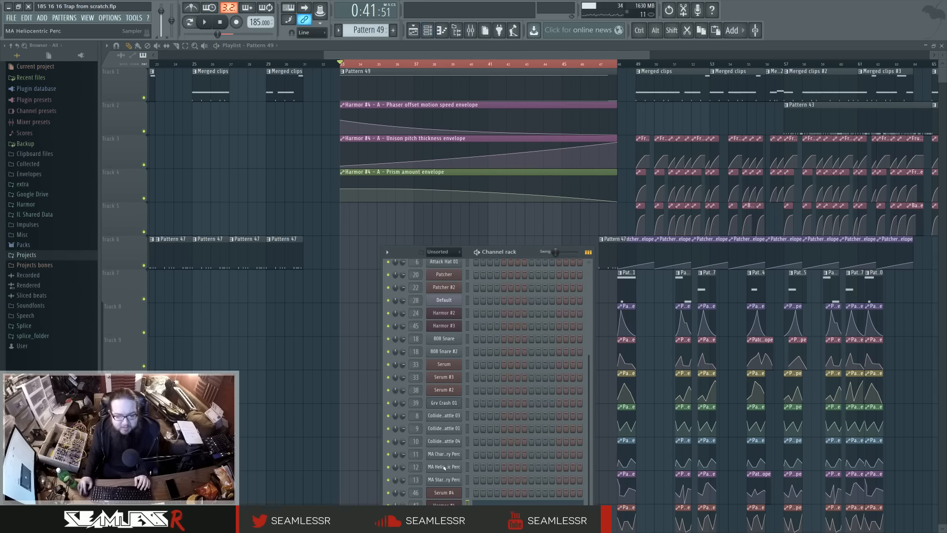
{"action": "left_click", "coordinate": [447, 504]}
{"action": "key", "text": "space"}
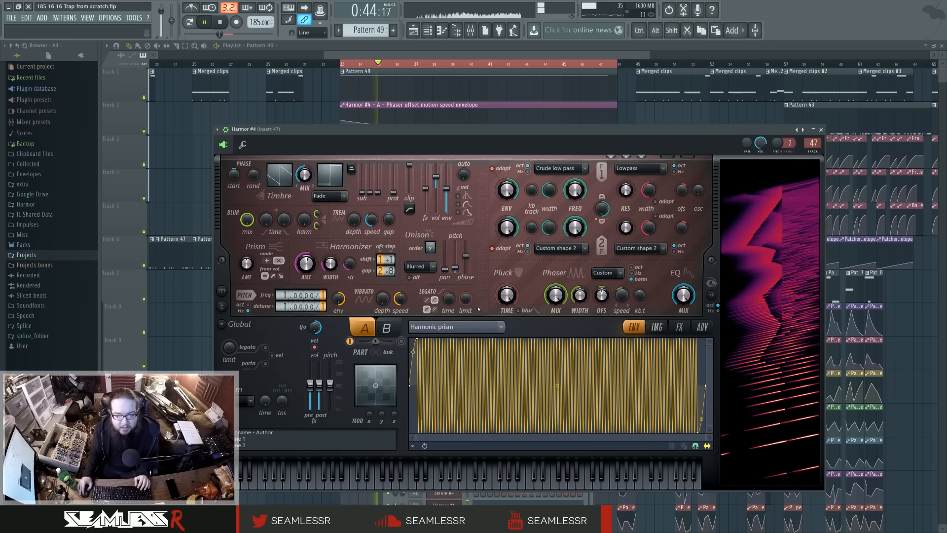
{"action": "key", "text": "space"}
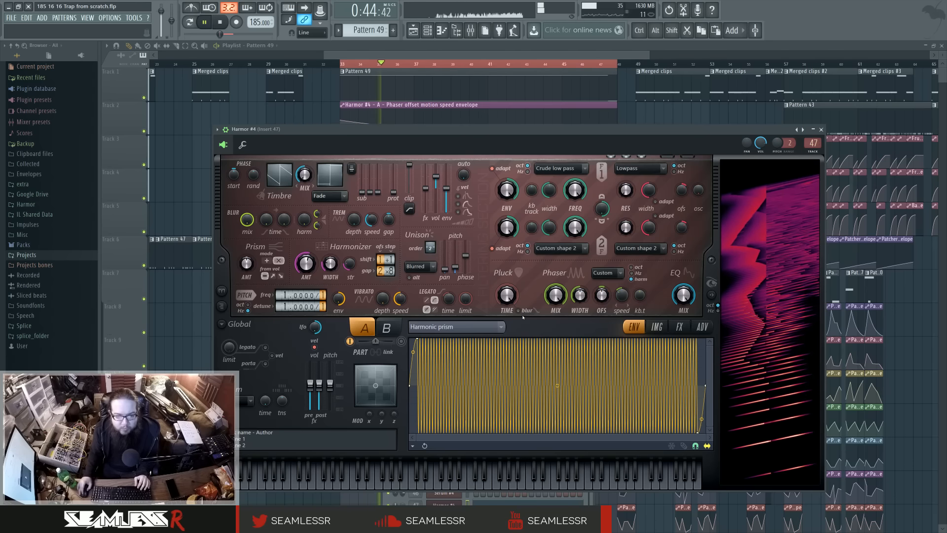
{"action": "key", "text": "space"}
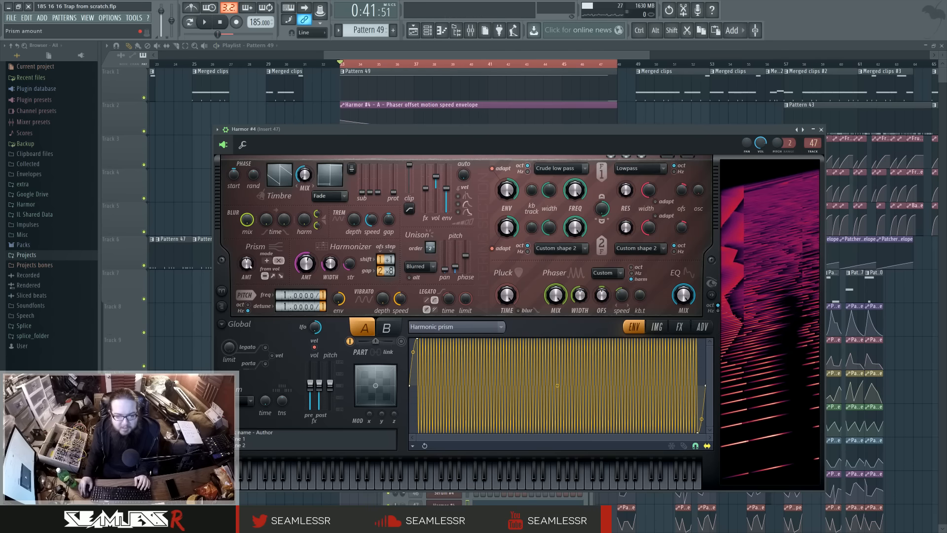
Copy the value of the first prism amount automation point and paste it onto the point at bar 37
{"action": "key", "text": "Escape"}
{"action": "right_click", "coordinate": [342, 190]}
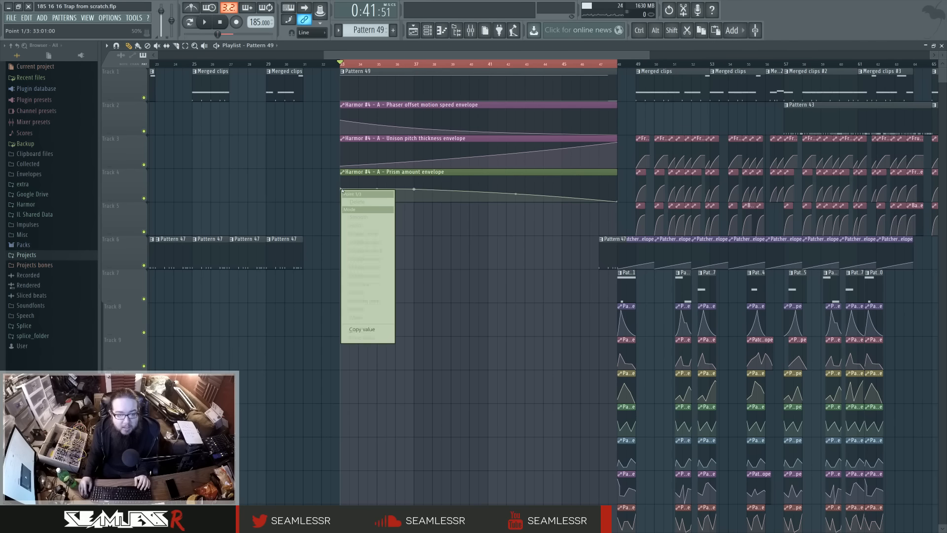
{"action": "left_click", "coordinate": [384, 329]}
{"action": "right_click", "coordinate": [417, 190]}
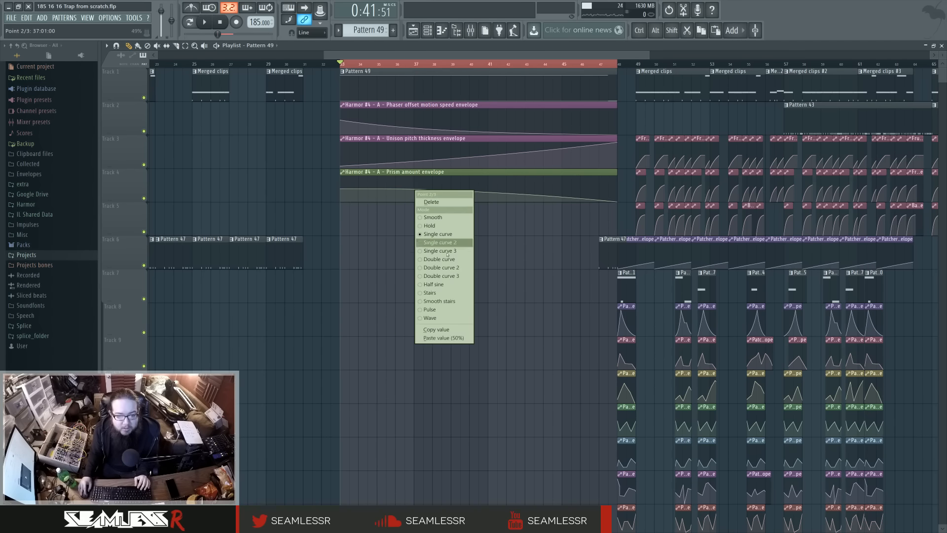
{"action": "left_click", "coordinate": [437, 337]}
Play the riser from bar 33 with Harmor #4 open to check its pitch and spectrum
{"action": "key", "text": "space"}
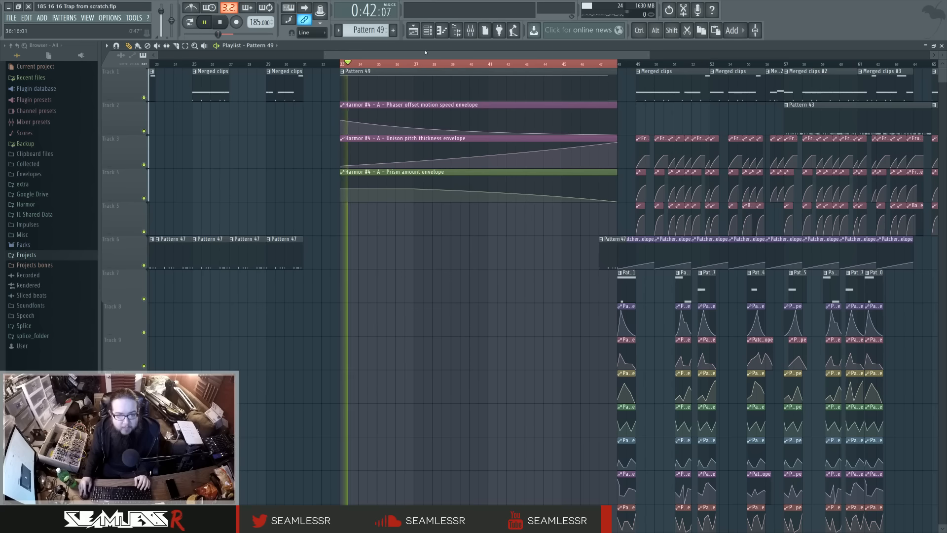
{"action": "left_click", "coordinate": [428, 31]}
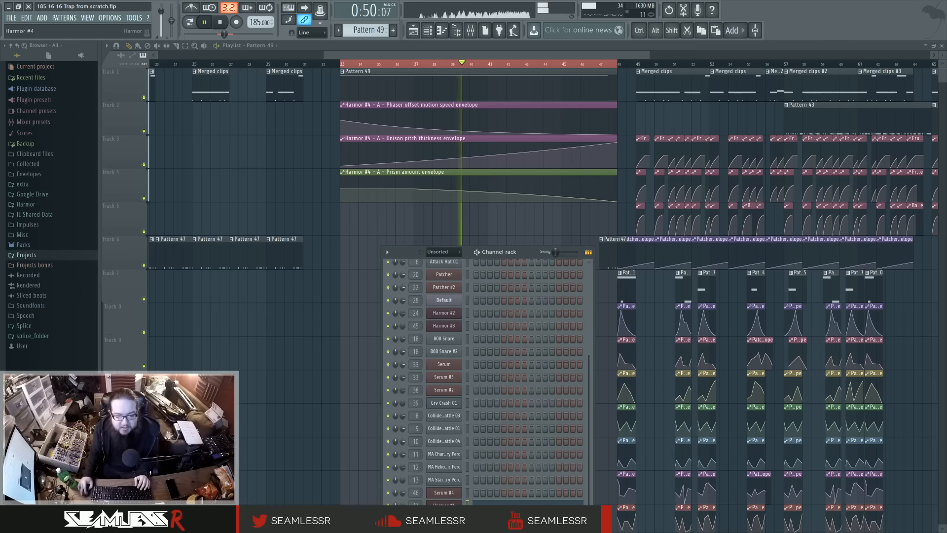
{"action": "left_click", "coordinate": [424, 187]}
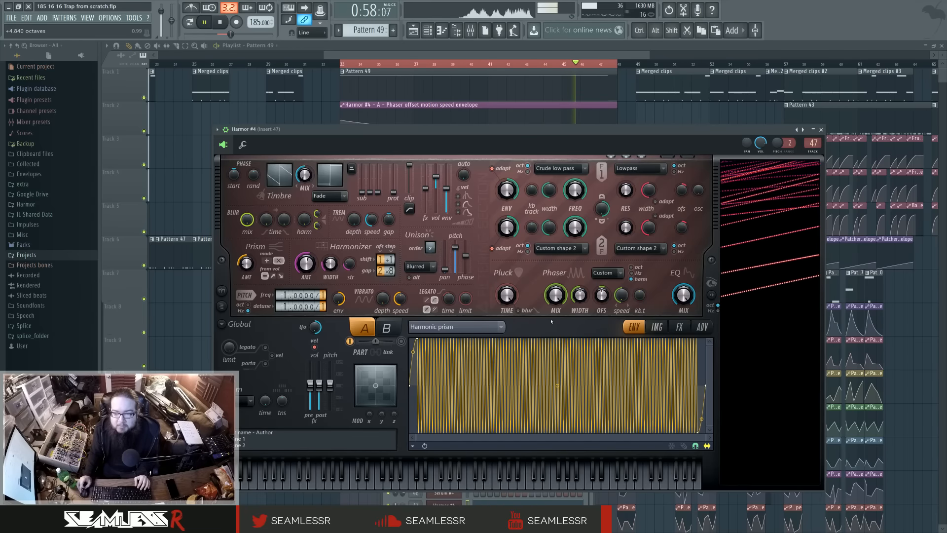
Open the notes of Pattern 49 and move the half-bar slide note at its end up to F#2
{"action": "right_click", "coordinate": [621, 93]}
{"action": "double_click", "coordinate": [600, 89]}
{"action": "left_click_drag", "start_coordinate": [250, 365], "coordinate": [401, 400]}
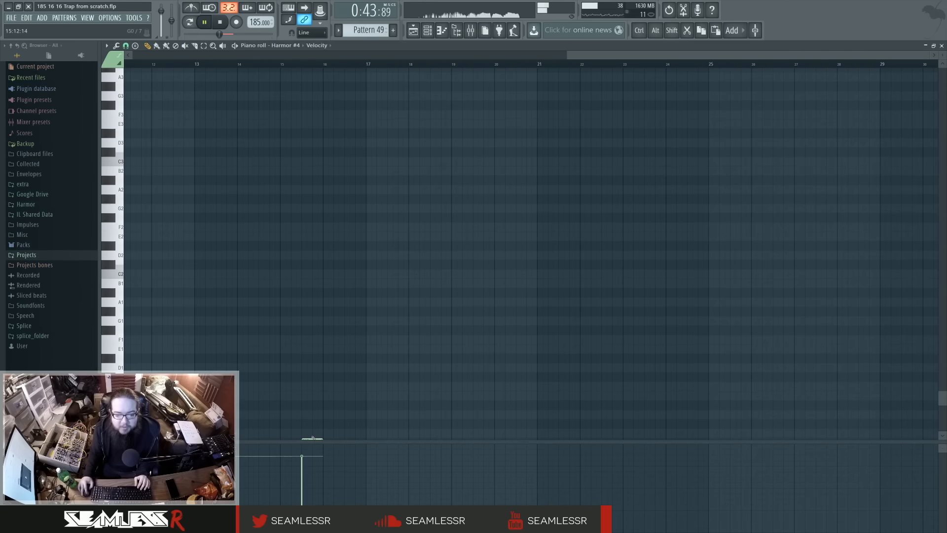
{"action": "left_click_drag", "start_coordinate": [316, 400], "coordinate": [316, 427]}
{"action": "scroll", "coordinate": [316, 427], "scroll_direction": "down", "scroll_amount": 3}
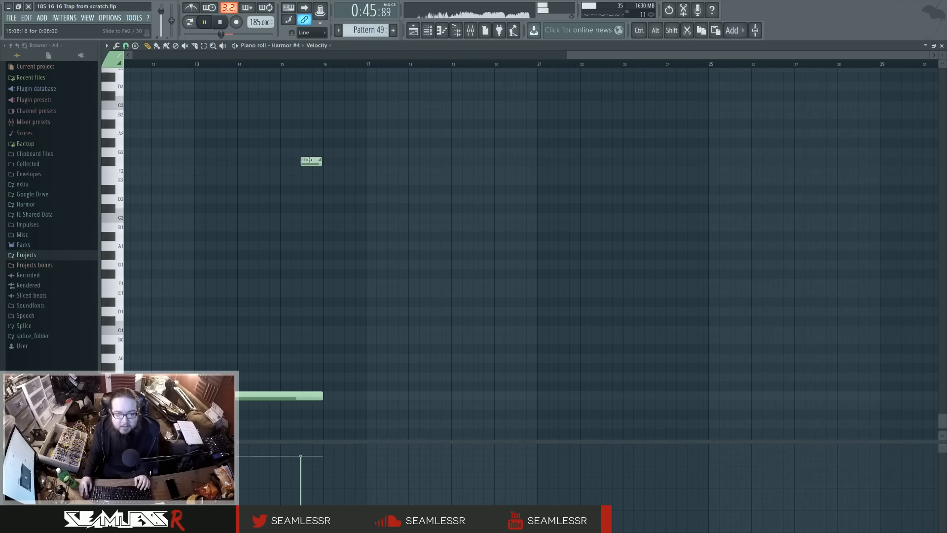
Audition the end of the riser with the slide note, return to the playlist and replay it, then stop playback
{"action": "left_click", "coordinate": [274, 67]}
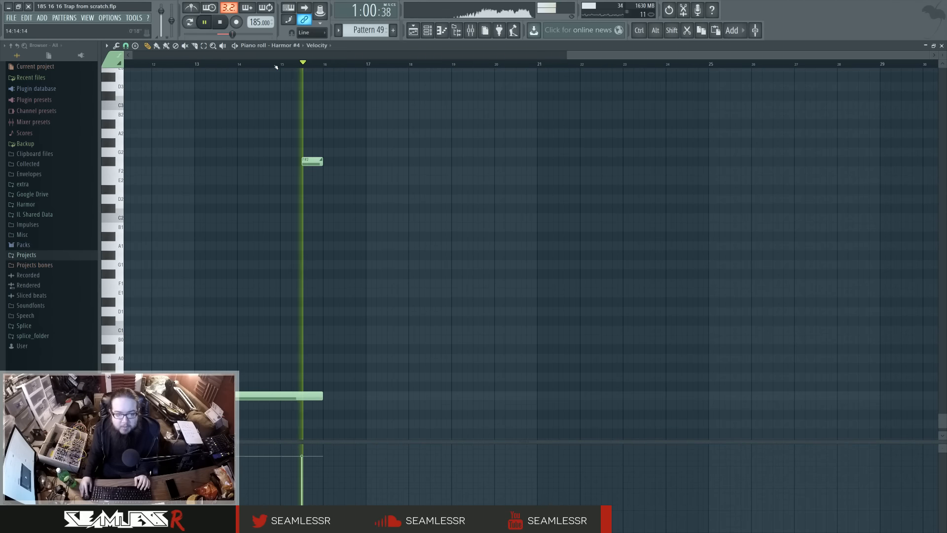
{"action": "key", "text": "space"}
{"action": "key", "text": "space"}
{"action": "left_click", "coordinate": [941, 45]}
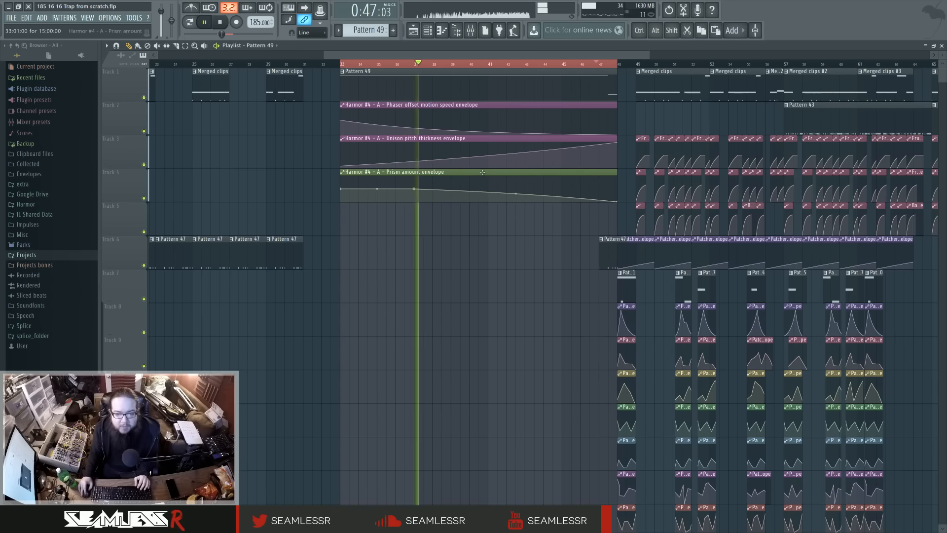
{"action": "key", "text": "space"}
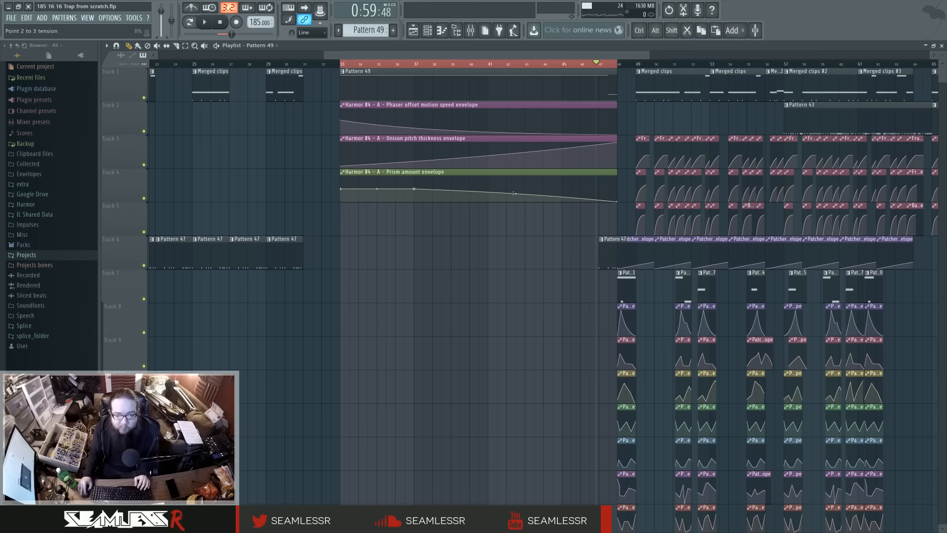
Delete the prism amount automation clip from the playlist and replay the riser with Harmor #4 open
{"action": "right_click", "coordinate": [433, 174]}
{"action": "left_click", "coordinate": [427, 30]}
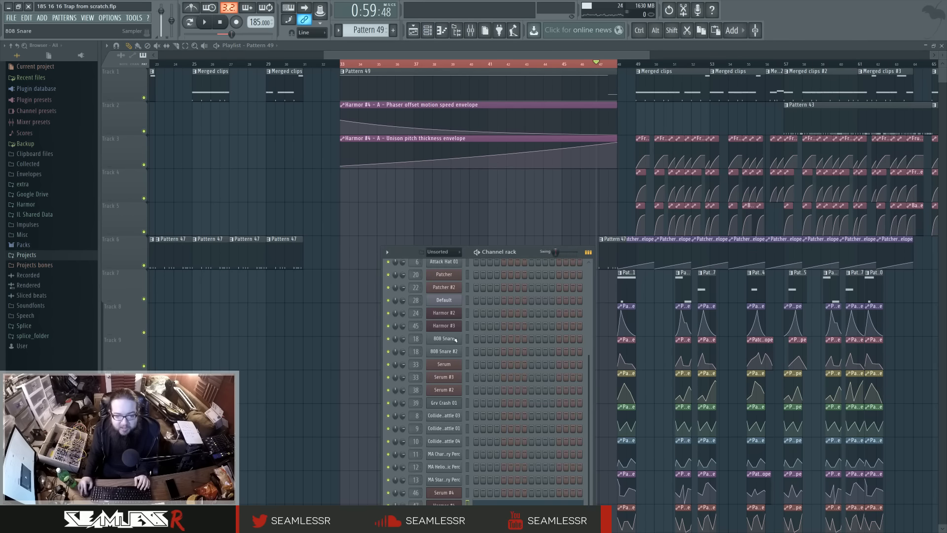
{"action": "left_click", "coordinate": [448, 255]}
{"action": "left_click", "coordinate": [445, 289]}
{"action": "left_click", "coordinate": [444, 503]}
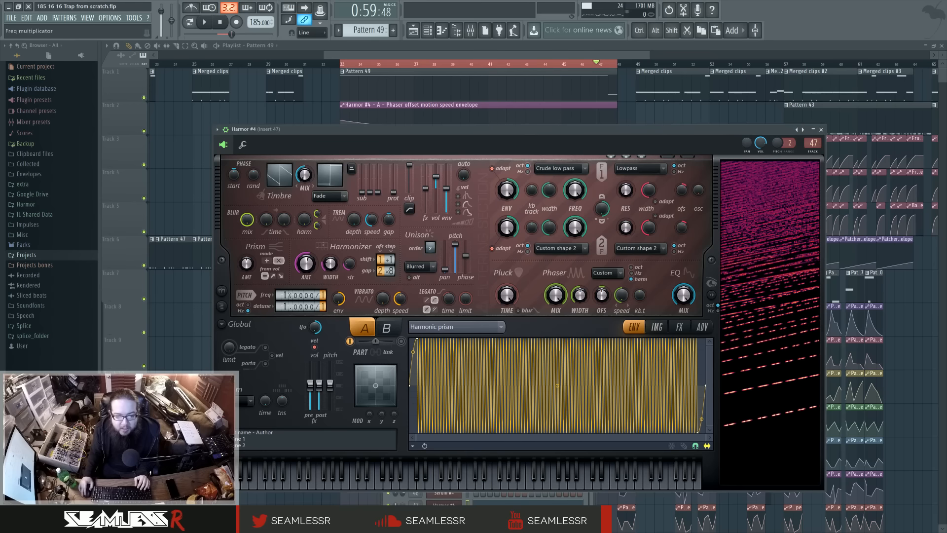
{"action": "key", "text": "space"}
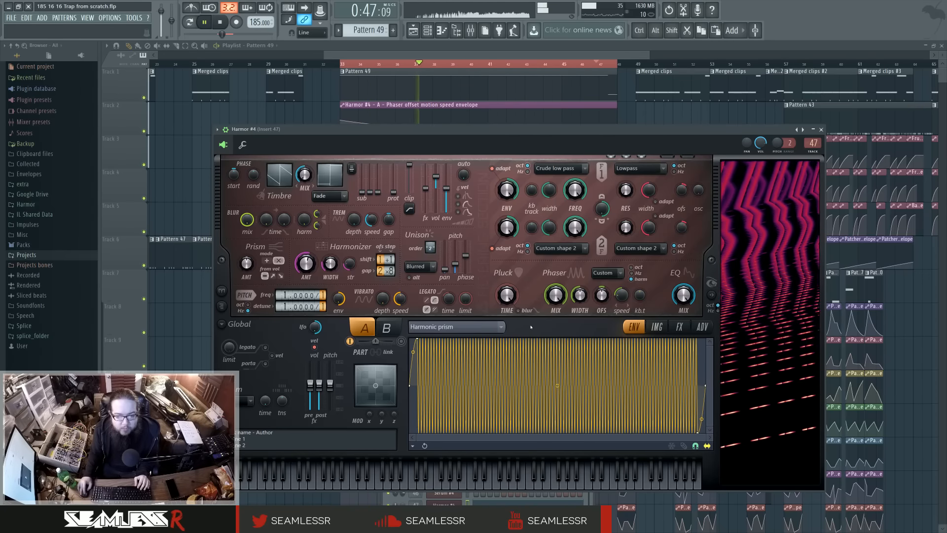
Load Fruity Delay Bank into effect slot 2 of Harmor #4's mixer track, Insert 47, and stop playback
{"action": "double_click", "coordinate": [809, 142]}
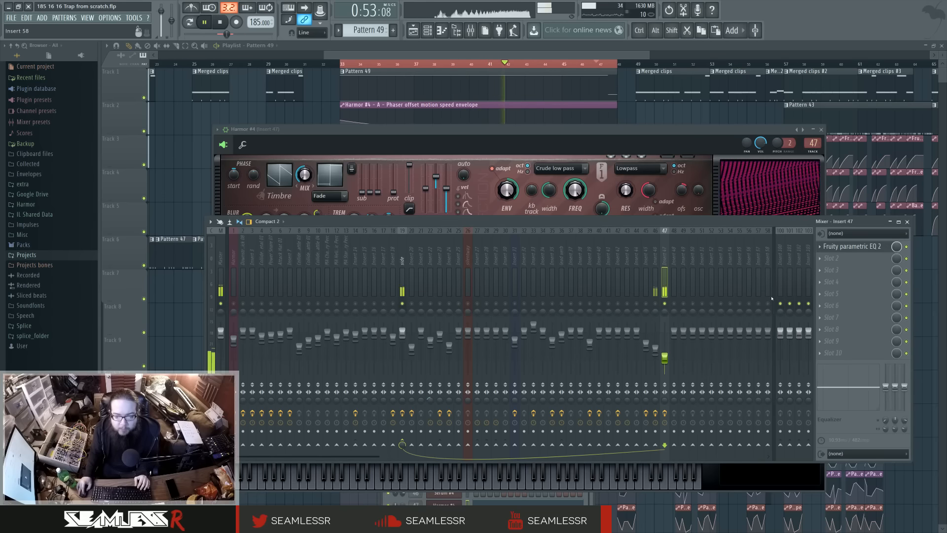
{"action": "left_click", "coordinate": [825, 263]}
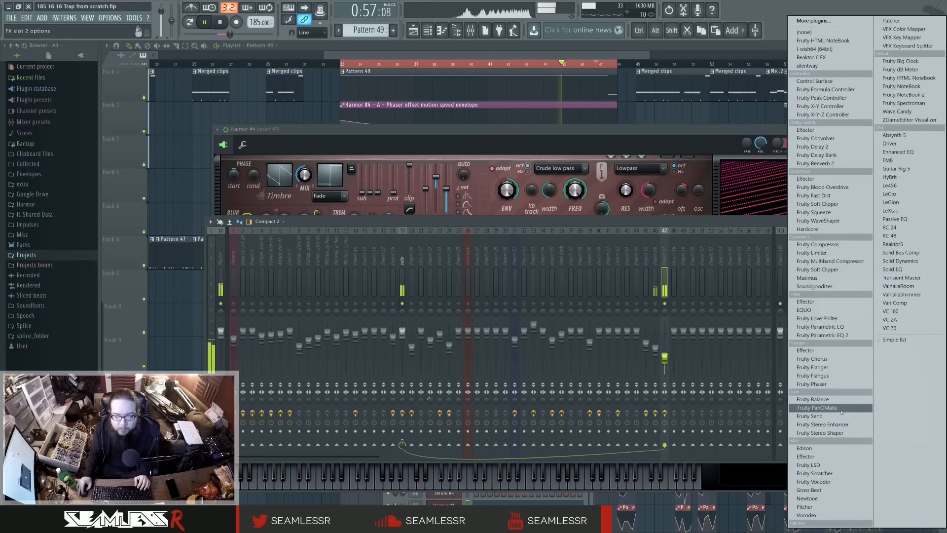
{"action": "left_click", "coordinate": [843, 156]}
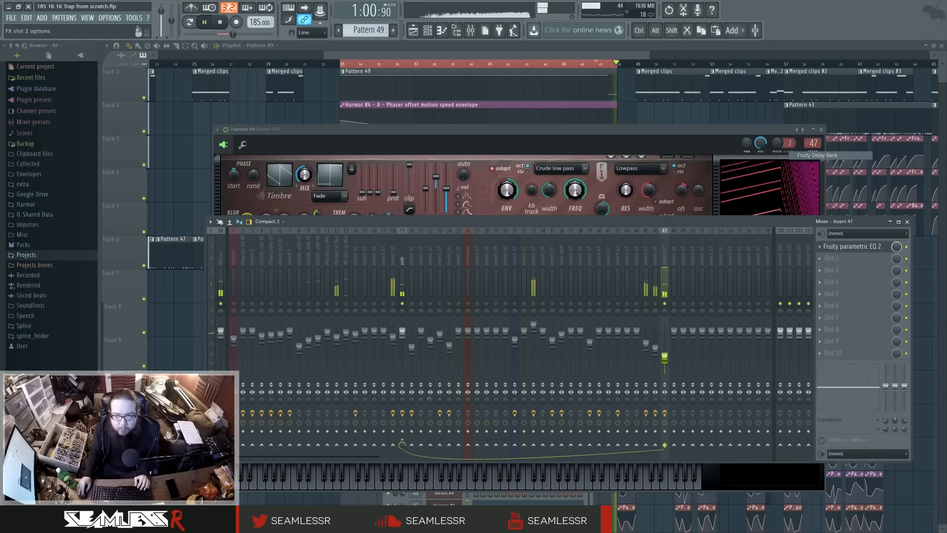
{"action": "key", "text": "space"}
{"action": "left_click_drag", "start_coordinate": [492, 251], "coordinate": [552, 271]}
While the riser plays, lower delay bank 1's feedback time to its minimum and switch its feedback mode to ping-pong
{"action": "key", "text": "space"}
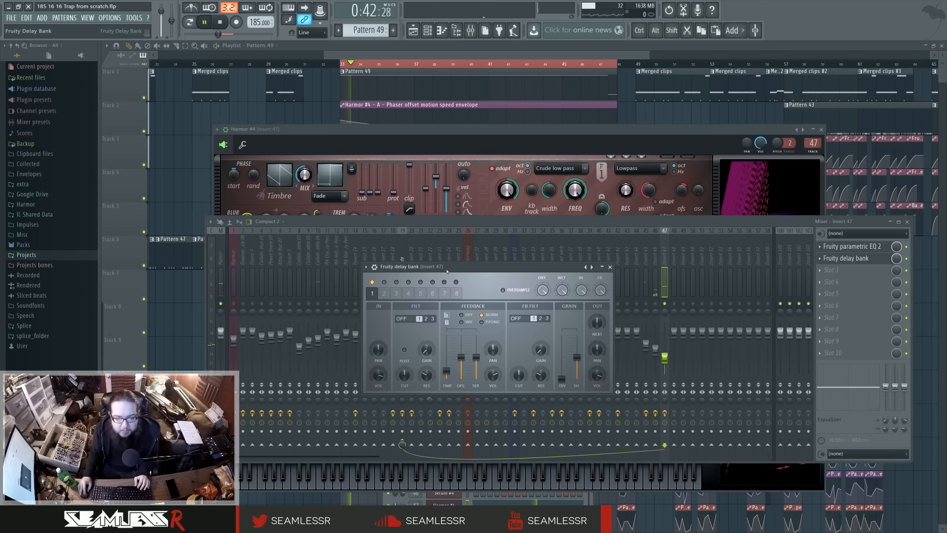
{"action": "left_click_drag", "start_coordinate": [460, 275], "coordinate": [472, 293]}
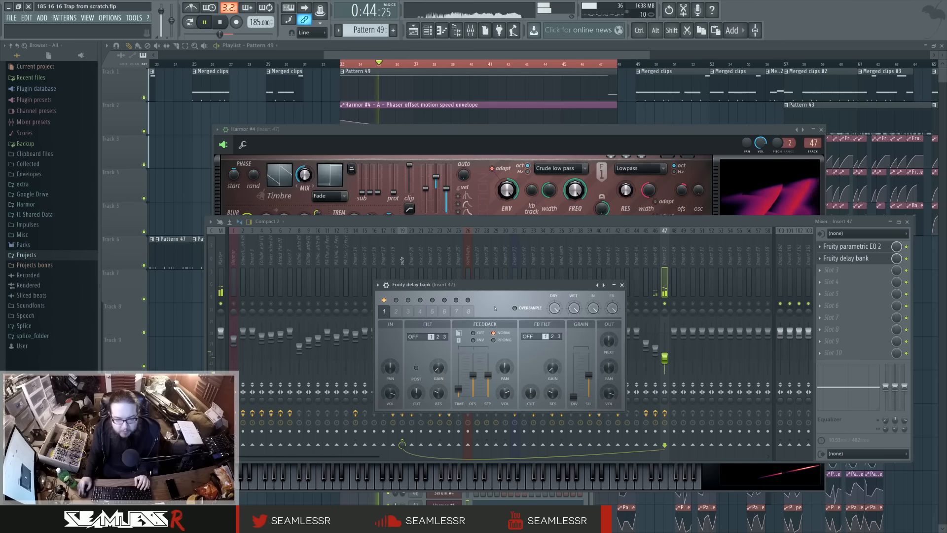
{"action": "left_click_drag", "start_coordinate": [458, 389], "coordinate": [458, 396]}
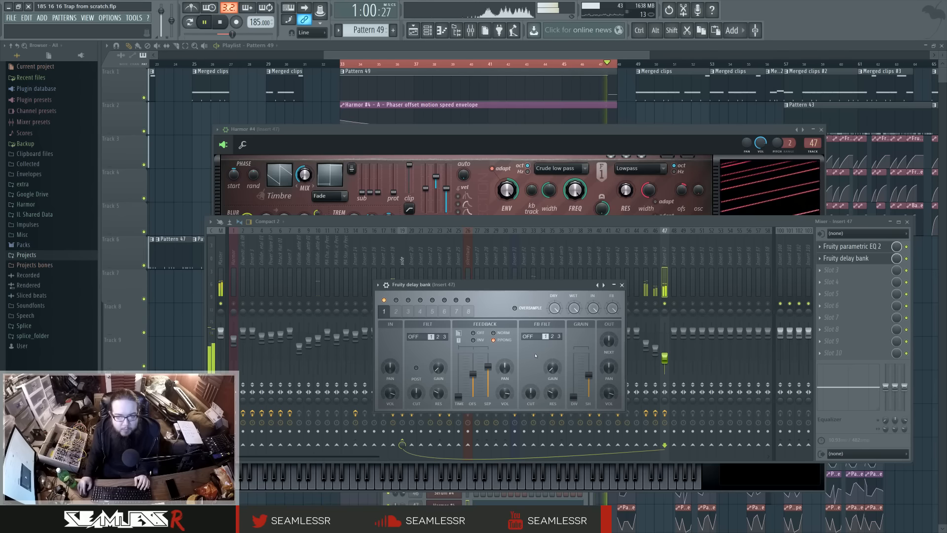
Close the Fruity delay bank, then lower band 5 in the Fruity parametric EQ 2 on mixer insert 47 while auditioning the loop
{"action": "key", "text": "space"}
{"action": "key", "text": "Escape"}
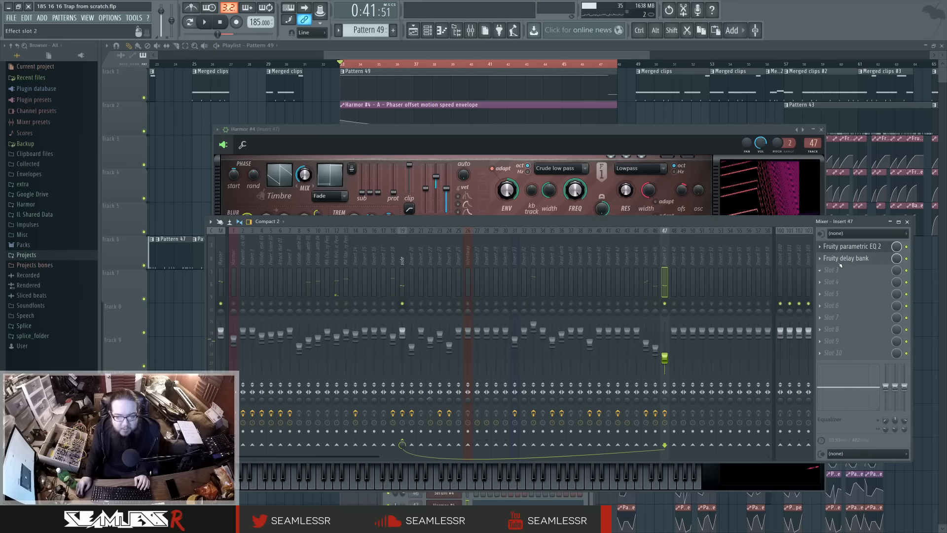
{"action": "left_click", "coordinate": [845, 248]}
{"action": "left_click_drag", "start_coordinate": [262, 153], "coordinate": [243, 157]}
{"action": "key", "text": "space"}
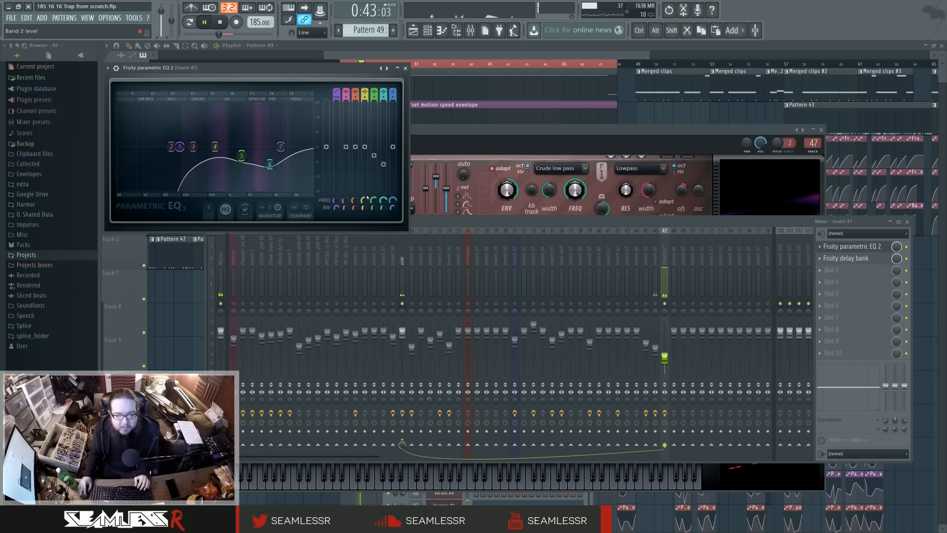
{"action": "key", "text": "space"}
{"action": "left_click", "coordinate": [663, 296]}
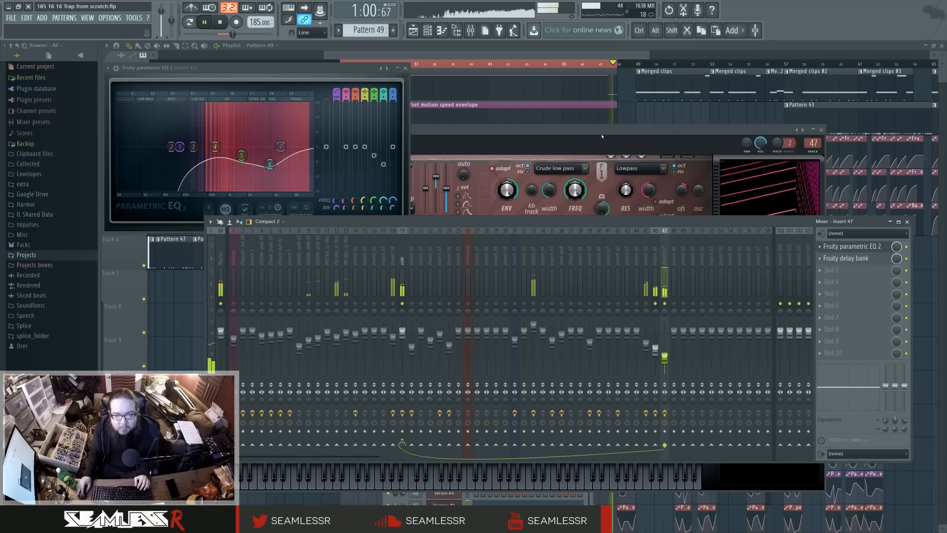
{"action": "key", "text": "space"}
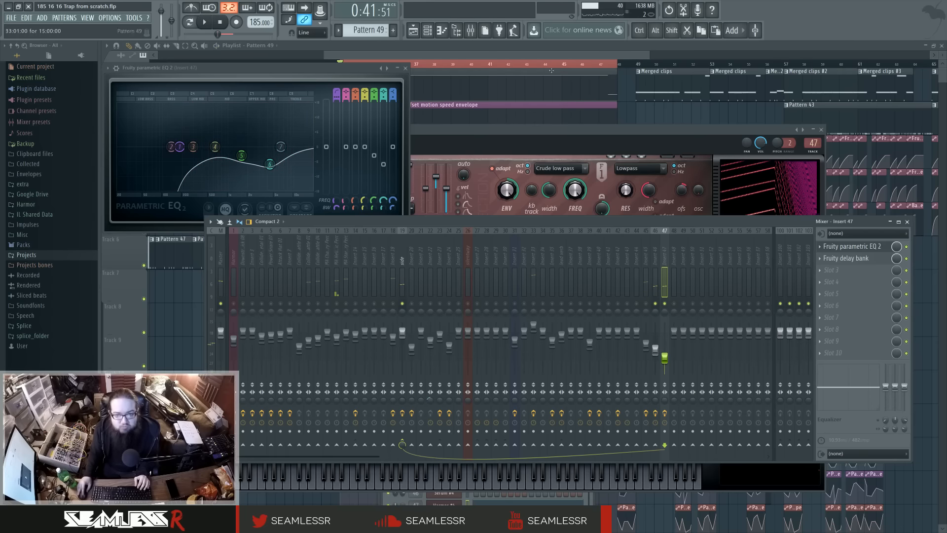
Clear the open windows and move the Pattern 49 clip with its two Harmor #4 envelope clips below the Serum #4 envelope clips
{"action": "key", "text": "ctrl+F12"}
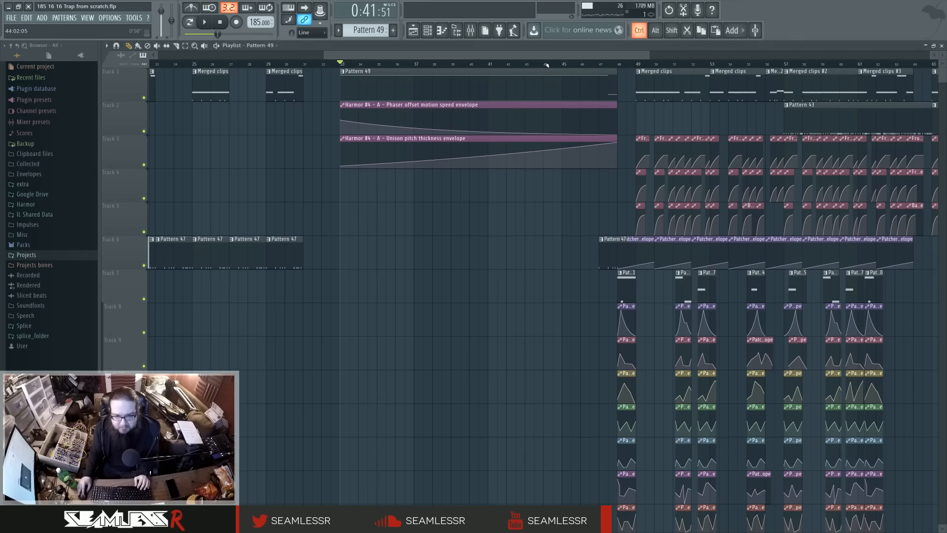
{"action": "scroll", "coordinate": [410, 325], "scroll_direction": "down", "scroll_amount": 5}
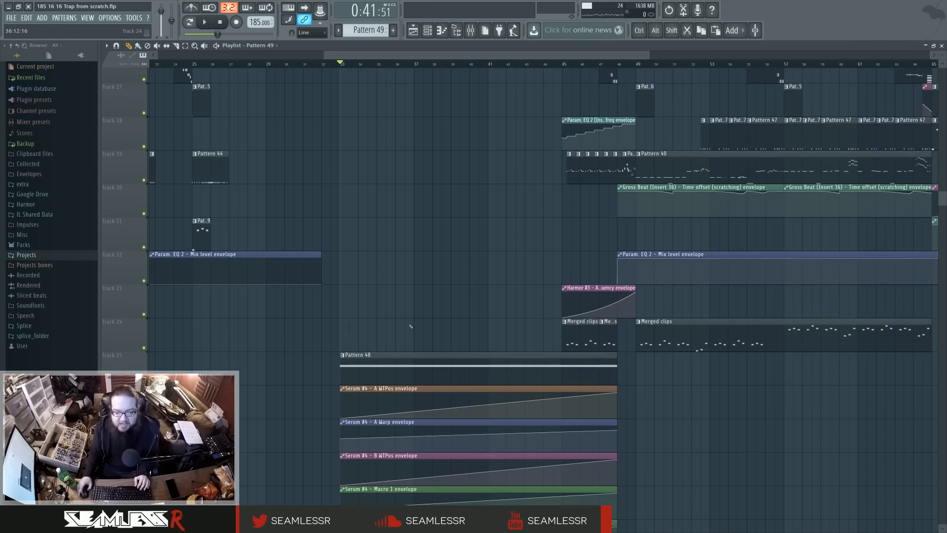
{"action": "scroll", "coordinate": [410, 326], "scroll_direction": "up", "scroll_amount": 5}
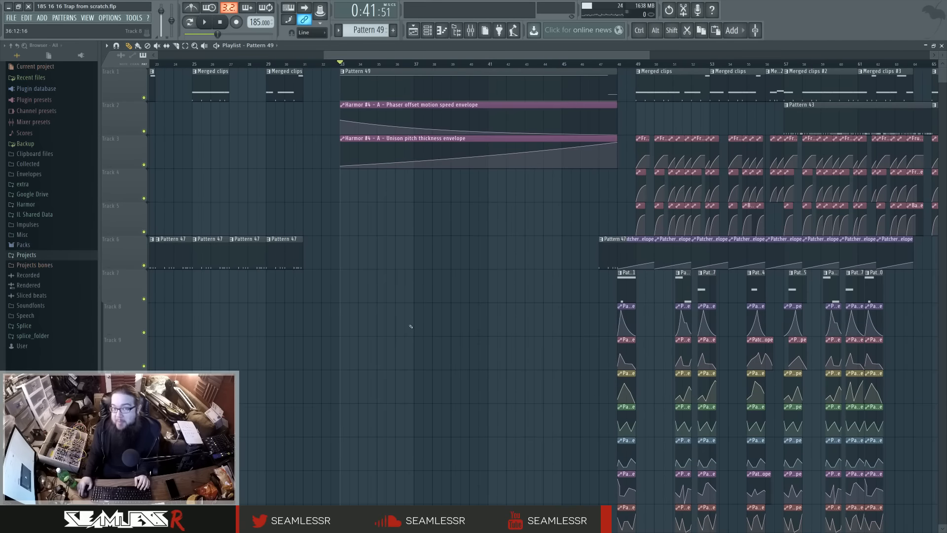
{"action": "left_click", "coordinate": [417, 150], "text": "ctrl"}
{"action": "left_click_drag", "start_coordinate": [384, 80], "coordinate": [386, 485]}
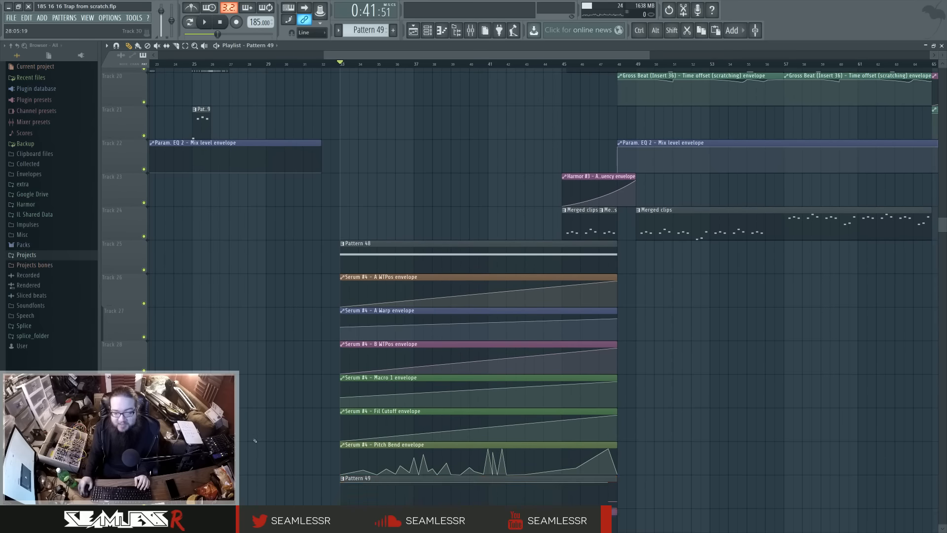
{"action": "scroll", "coordinate": [384, 336], "scroll_direction": "up", "scroll_amount": 10}
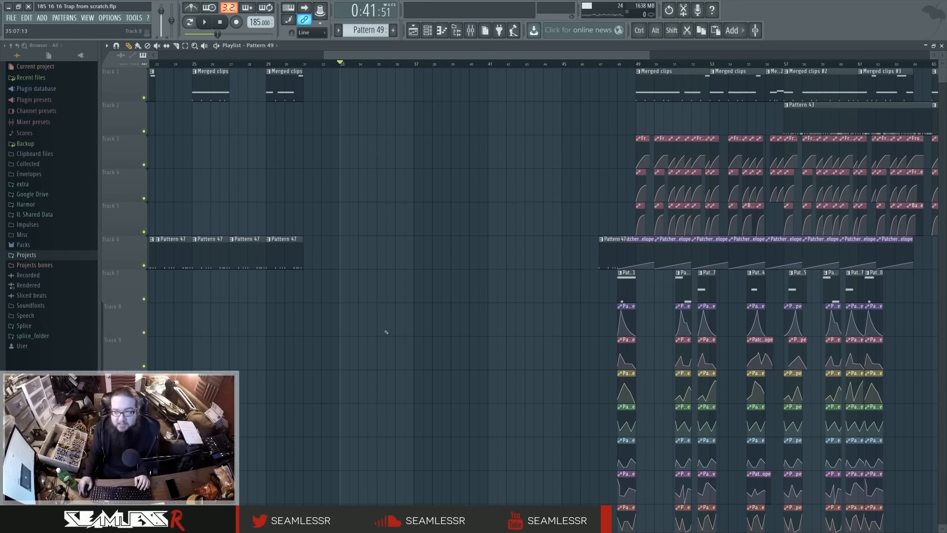
Play the song from the beginning and look over the intro's arrangement across the playlist tracks
{"action": "scroll", "coordinate": [386, 332], "scroll_direction": "down", "scroll_amount": 4}
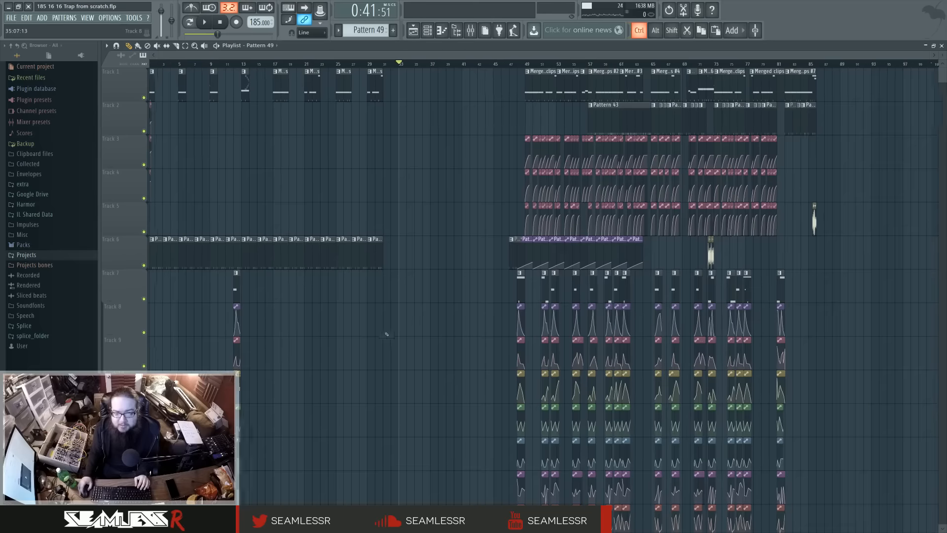
{"action": "left_click", "coordinate": [470, 35]}
{"action": "key", "text": "F9"}
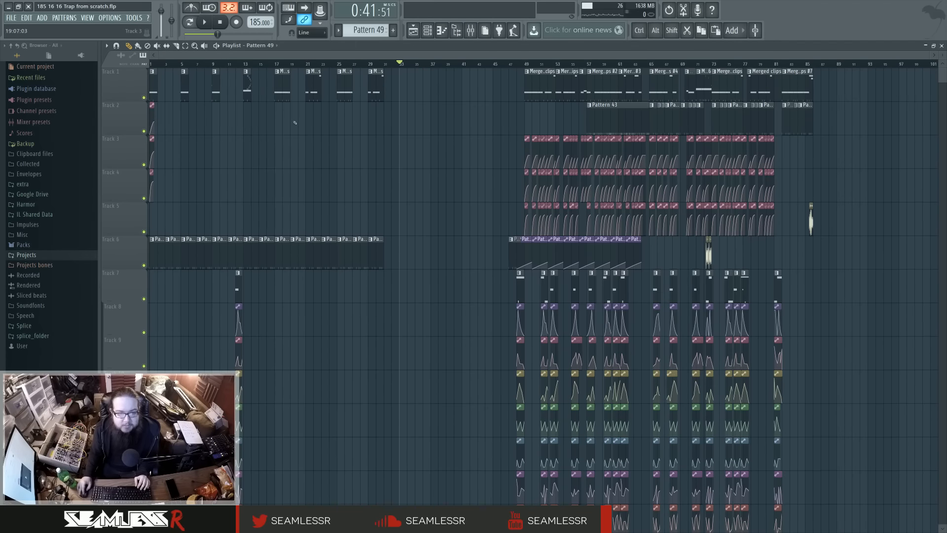
{"action": "key", "text": "space"}
{"action": "scroll", "coordinate": [370, 316], "scroll_direction": "down", "scroll_amount": 5}
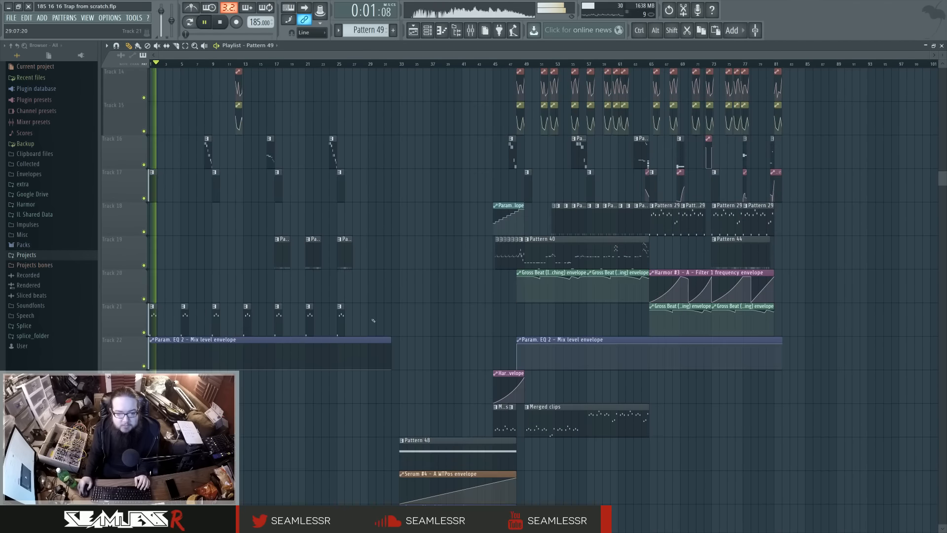
{"action": "scroll", "coordinate": [368, 310], "scroll_direction": "up", "scroll_amount": 5}
{"action": "scroll", "coordinate": [197, 335], "scroll_direction": "up", "scroll_amount": 3}
{"action": "key", "text": "space"}
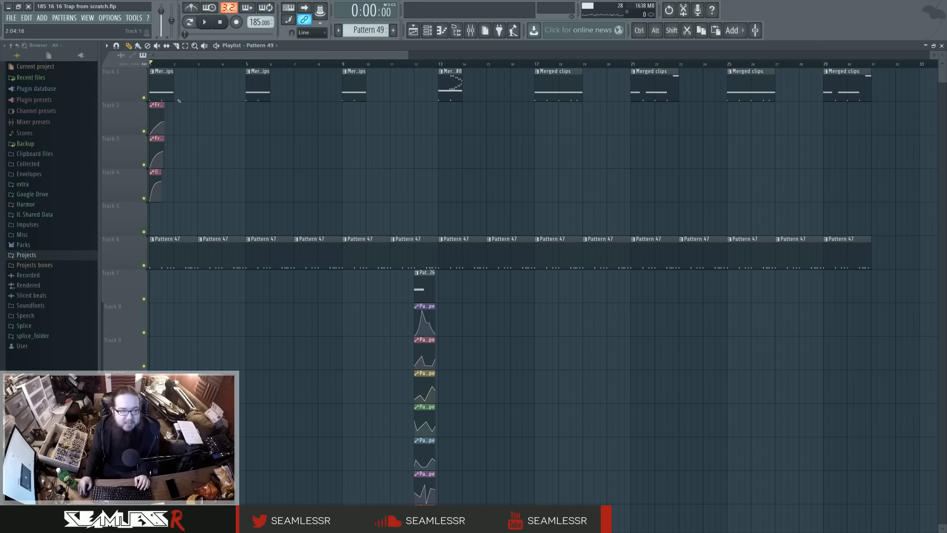
Make the bar 1 Merged clips clip on track 1 unique and open its pattern with the channel rack
{"action": "left_click", "coordinate": [151, 72]}
{"action": "left_click", "coordinate": [166, 121]}
{"action": "double_click", "coordinate": [160, 82]}
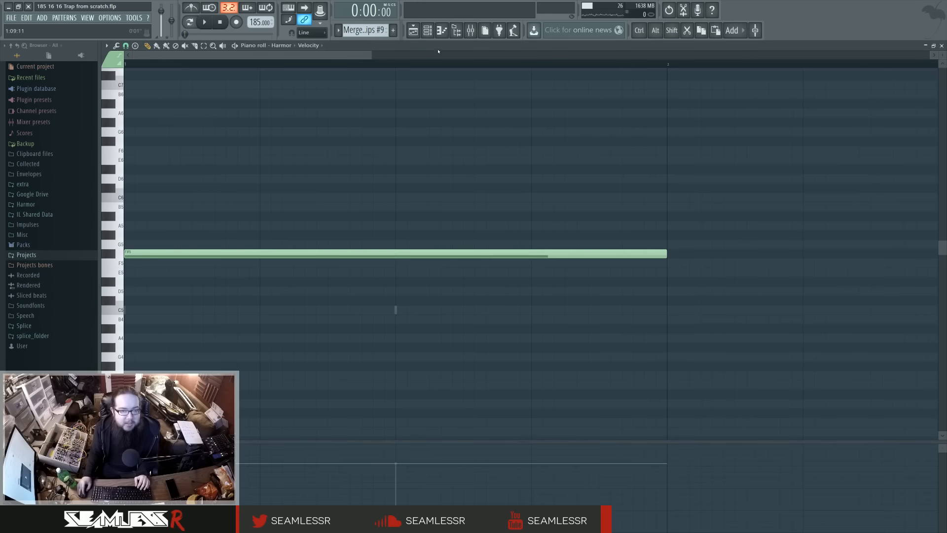
{"action": "left_click", "coordinate": [428, 34]}
{"action": "scroll", "coordinate": [479, 362], "scroll_direction": "up", "scroll_amount": 3}
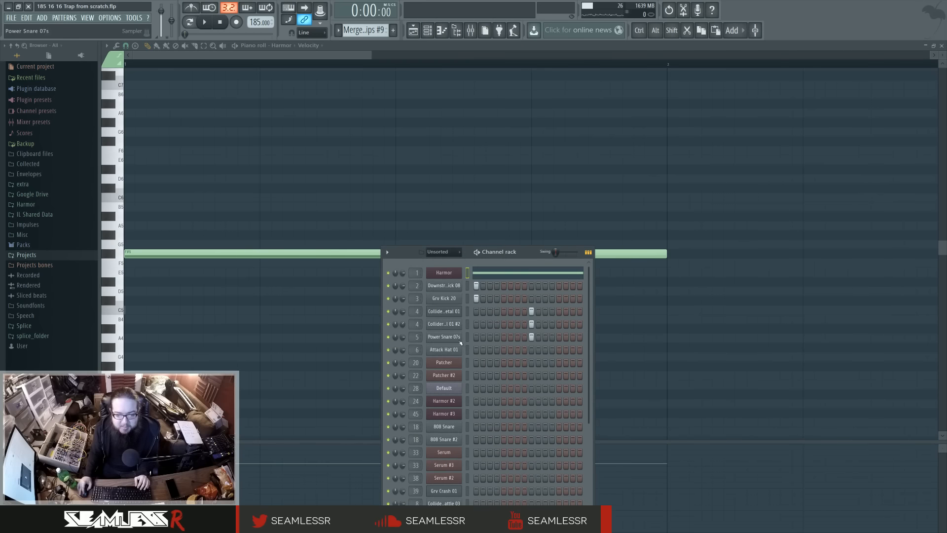
Clear the step 9 hits of Power Snare 07s and the first metal 01 channel, keeping the #2 layer, and audition the pattern
{"action": "key", "text": "space"}
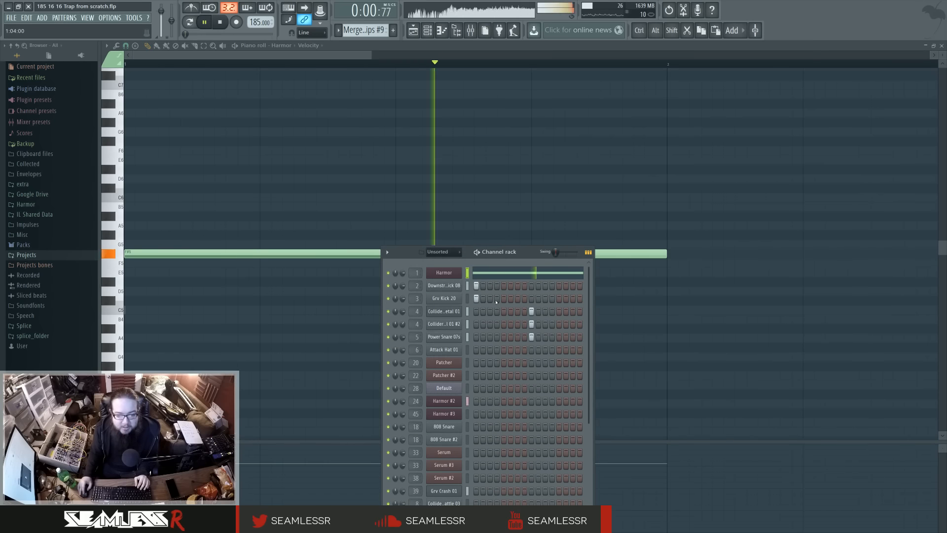
{"action": "right_click", "coordinate": [531, 324]}
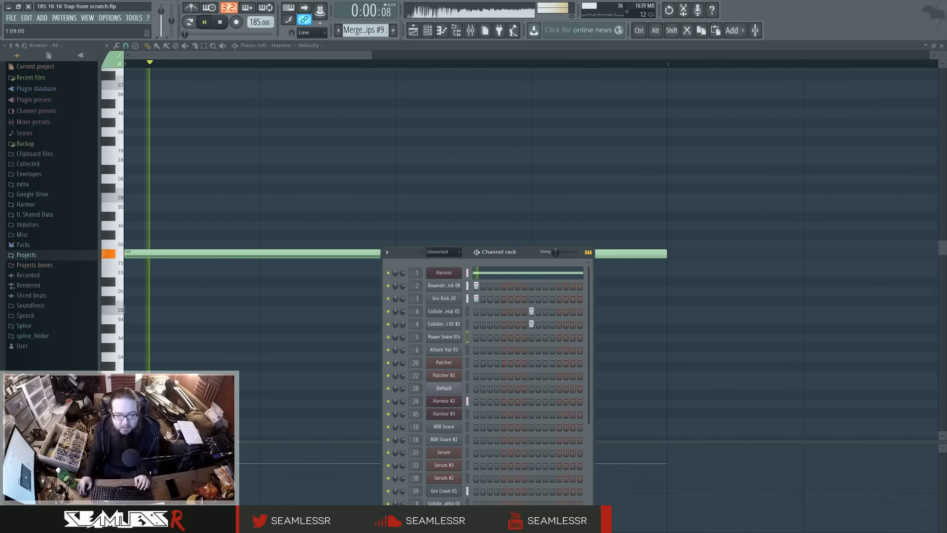
{"action": "key", "text": "space"}
{"action": "right_click", "coordinate": [531, 311]}
{"action": "left_click", "coordinate": [531, 324]}
{"action": "key", "text": "space"}
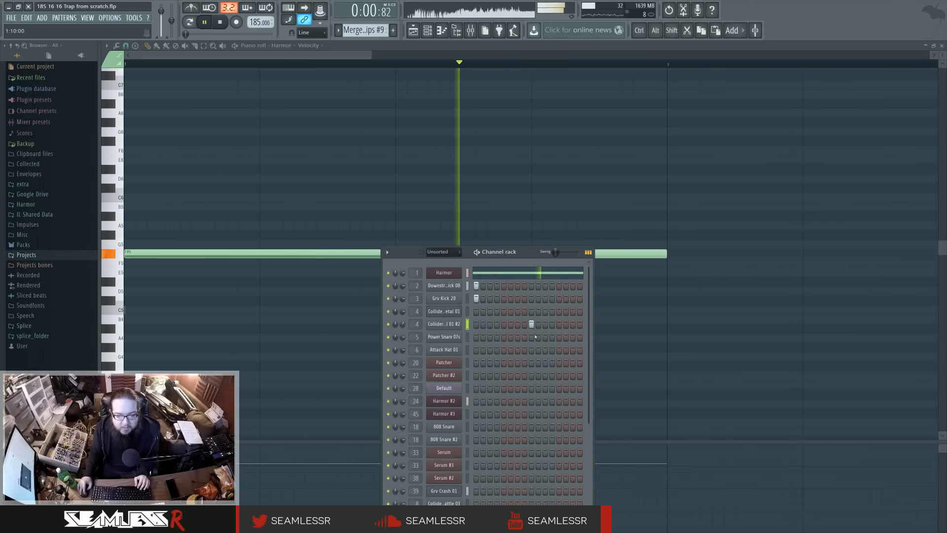
{"action": "key", "text": "space"}
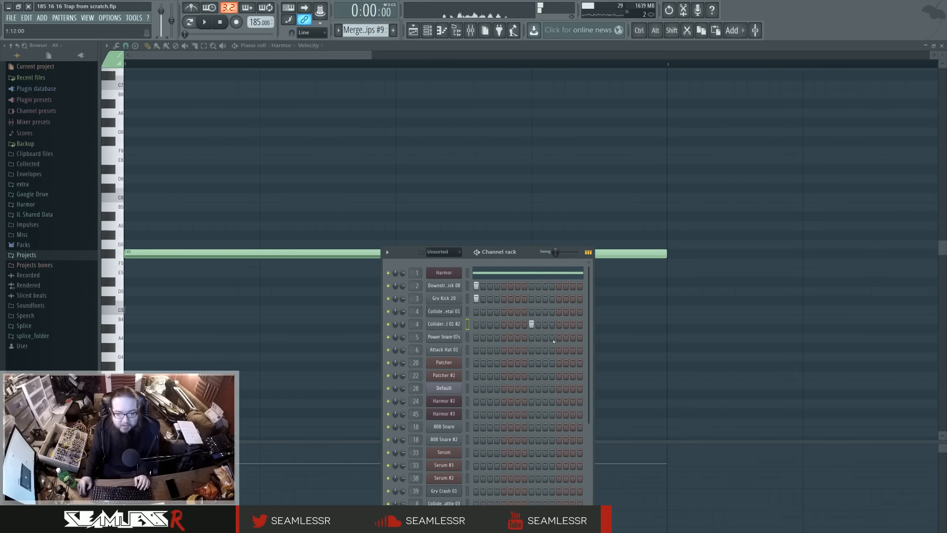
Replace the Merged clips at bars 5 and 9 of track 1 with copies of the edited bar 1 clip
{"action": "key", "text": "space"}
{"action": "key", "text": "F5"}
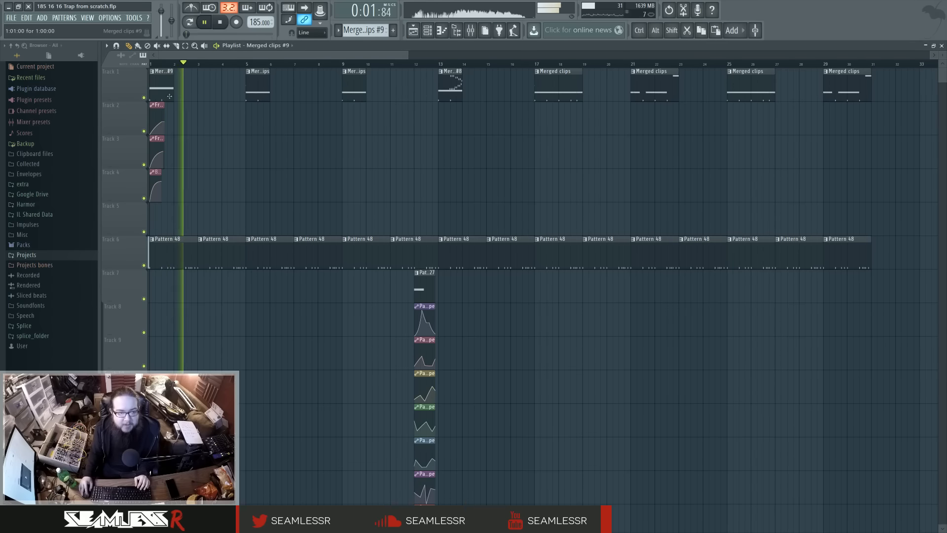
{"action": "left_click", "coordinate": [258, 87]}
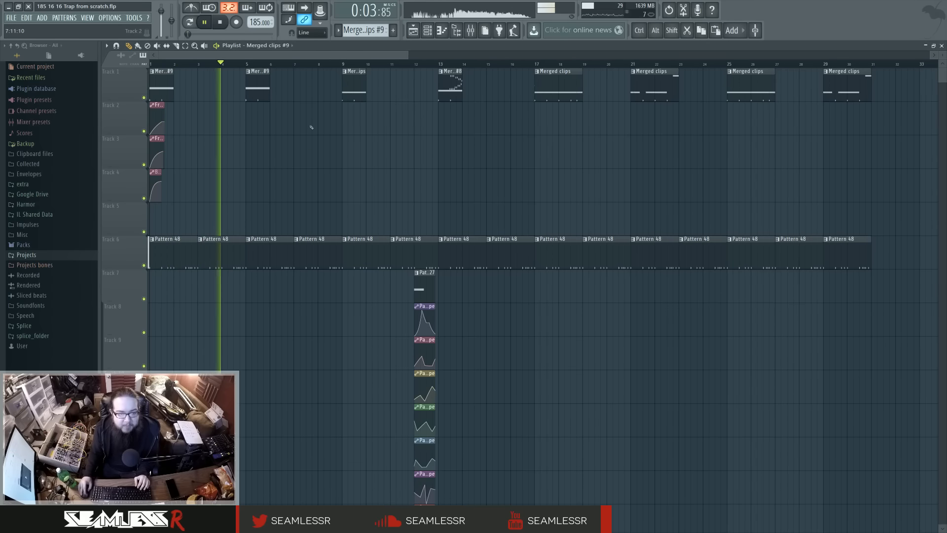
{"action": "left_click", "coordinate": [350, 120]}
{"action": "right_click", "coordinate": [352, 88]}
{"action": "left_click_drag", "start_coordinate": [353, 118], "coordinate": [353, 87]}
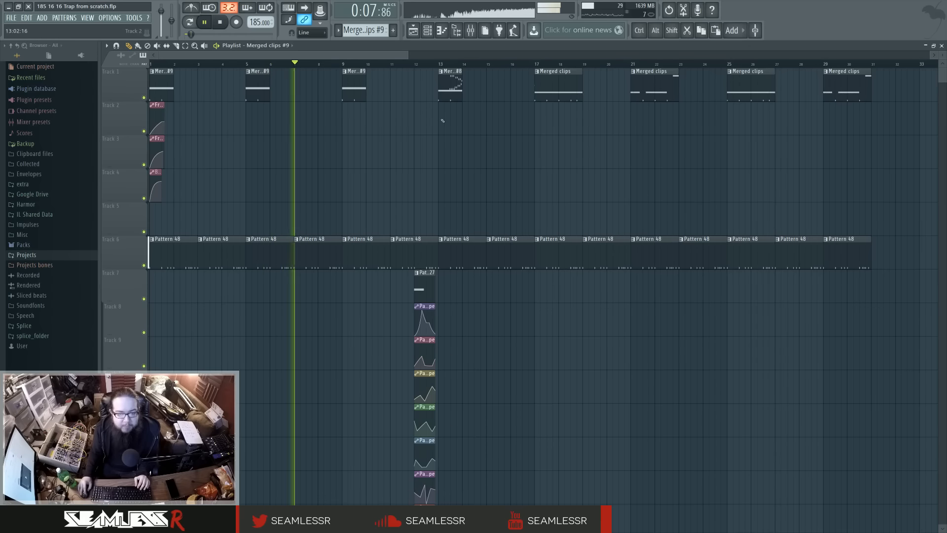
{"action": "left_click", "coordinate": [441, 71]}
{"action": "left_click", "coordinate": [458, 120]}
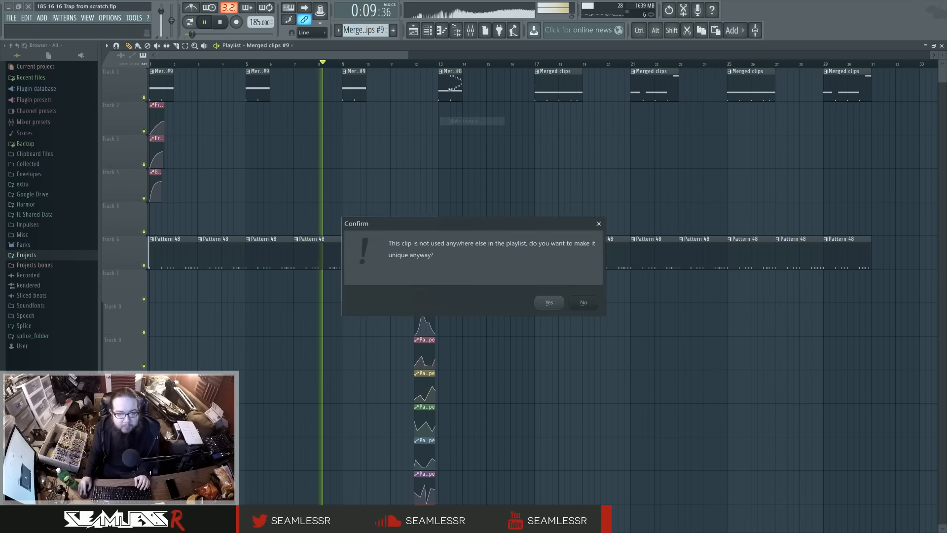
{"action": "left_click", "coordinate": [577, 302]}
Open the bar 13 clip's pattern, Merged clips #8, and clear its Power Snare 07s hit
{"action": "double_click", "coordinate": [451, 87]}
{"action": "key", "text": "F6"}
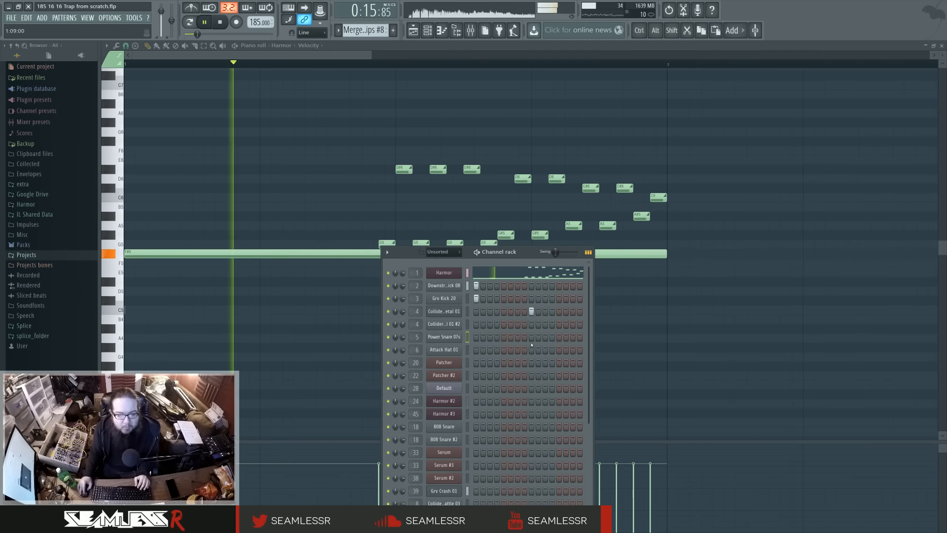
{"action": "left_click", "coordinate": [414, 30]}
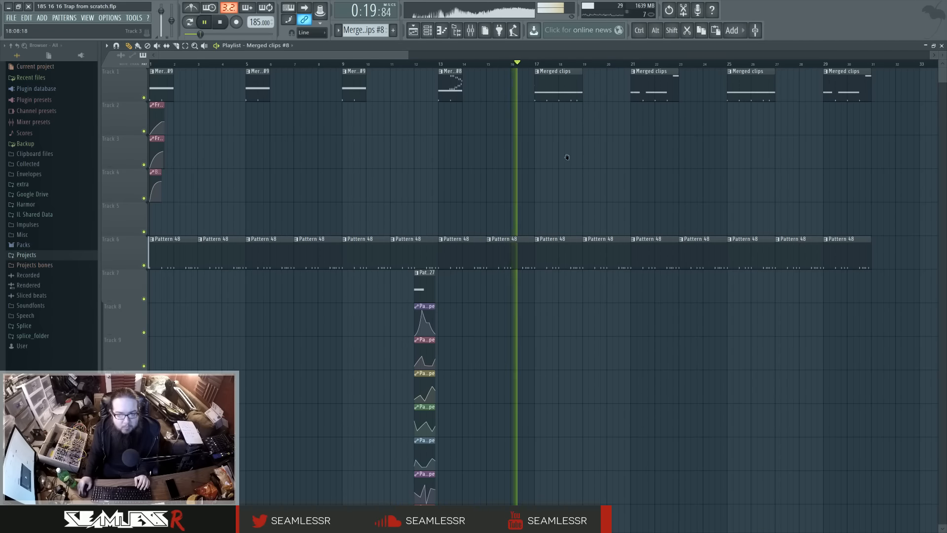
Make the bar 17 Merged clips clip unique and clear the Power Snare 07s hits across its two-bar pattern
{"action": "left_click_drag", "start_coordinate": [567, 167], "coordinate": [482, 170]}
{"action": "left_click", "coordinate": [451, 72]}
{"action": "left_click", "coordinate": [478, 121]}
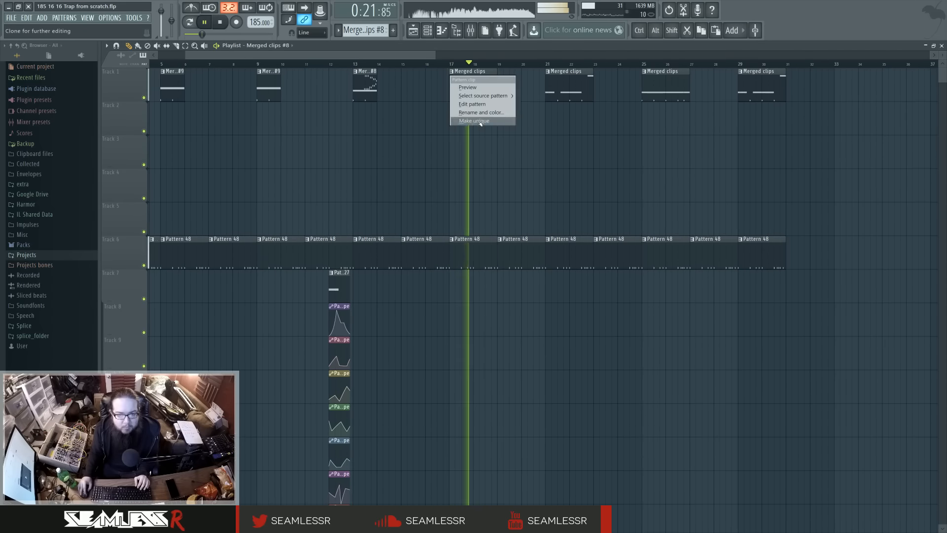
{"action": "key", "text": "F7"}
{"action": "key", "text": "F6"}
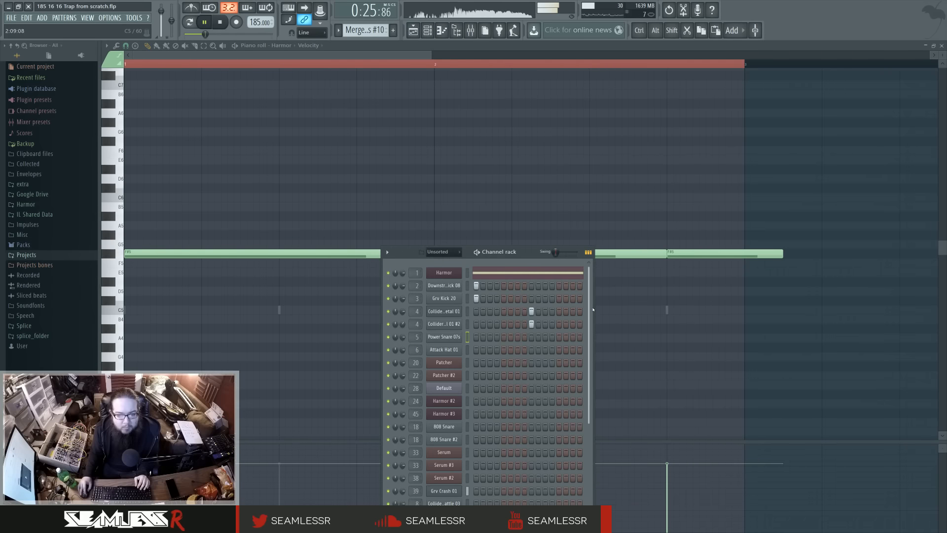
{"action": "left_click_drag", "start_coordinate": [593, 309], "coordinate": [792, 314]}
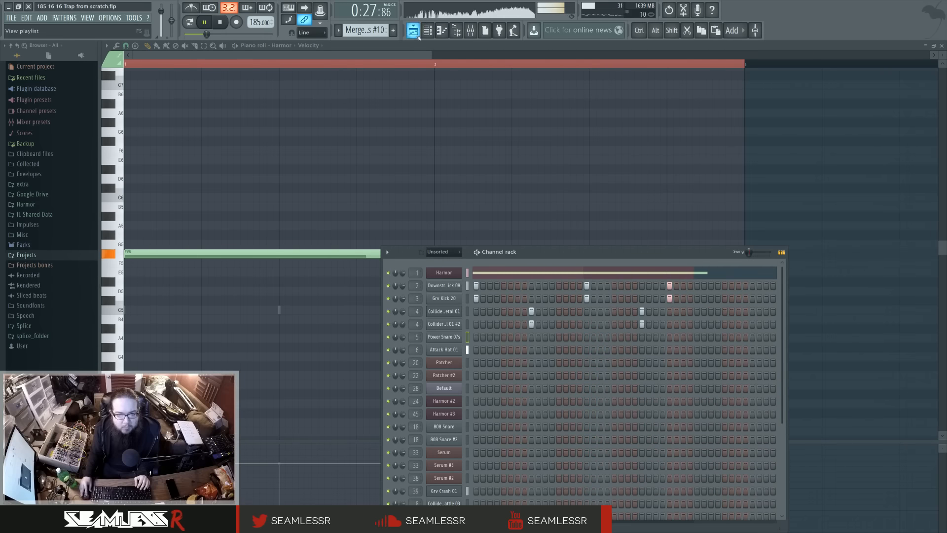
{"action": "left_click", "coordinate": [418, 37]}
Make the bar 21 Merged clips clip unique and clear the Power Snare 07s hits from its pattern
{"action": "left_click", "coordinate": [547, 71]}
{"action": "left_click", "coordinate": [570, 121]}
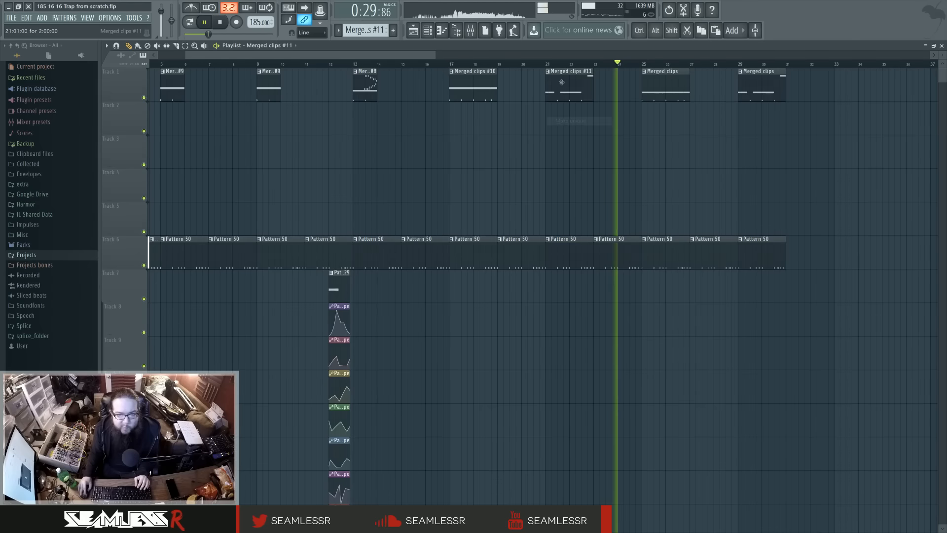
{"action": "double_click", "coordinate": [561, 82]}
{"action": "key", "text": "F6"}
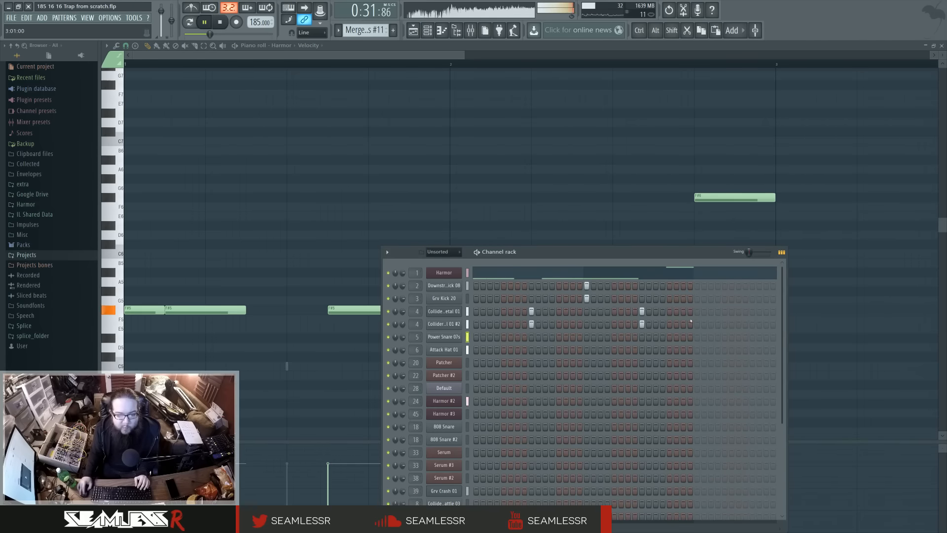
{"action": "left_click", "coordinate": [420, 31]}
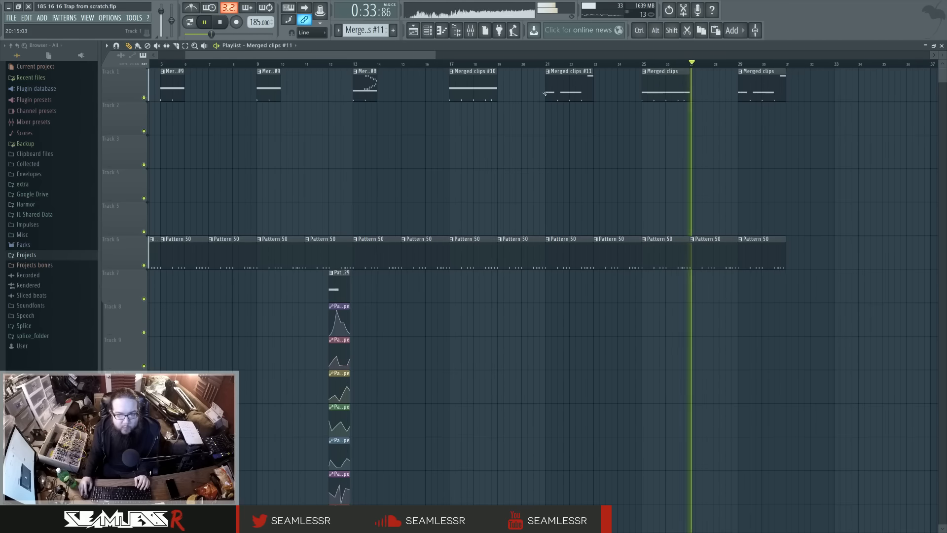
Replace the bar 25 Merged clips clip on track 1 with a copy of Merged clips #10
{"action": "right_click", "coordinate": [503, 97]}
{"action": "left_click", "coordinate": [474, 86]}
{"action": "left_click_drag", "start_coordinate": [658, 115], "coordinate": [658, 80]}
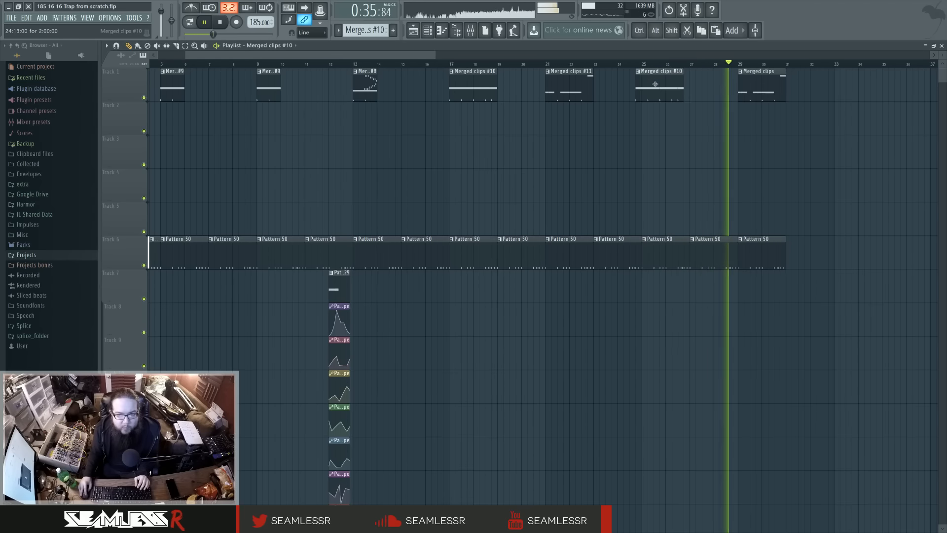
Make the bar 29 Merged clips clip on track 1 unique and clear the Grv Kick 20 hit from its pattern
{"action": "left_click", "coordinate": [740, 71]}
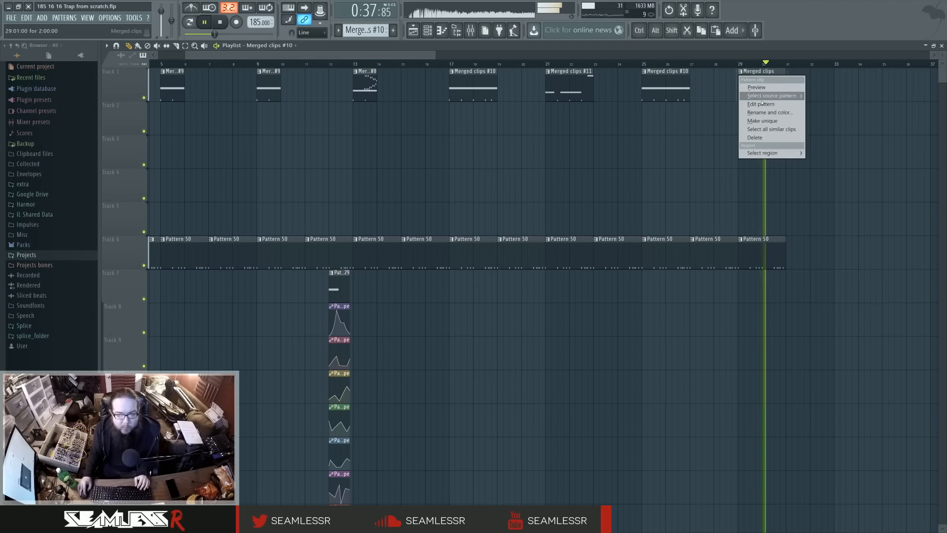
{"action": "left_click", "coordinate": [763, 121]}
{"action": "double_click", "coordinate": [752, 92]}
{"action": "key", "text": "F6"}
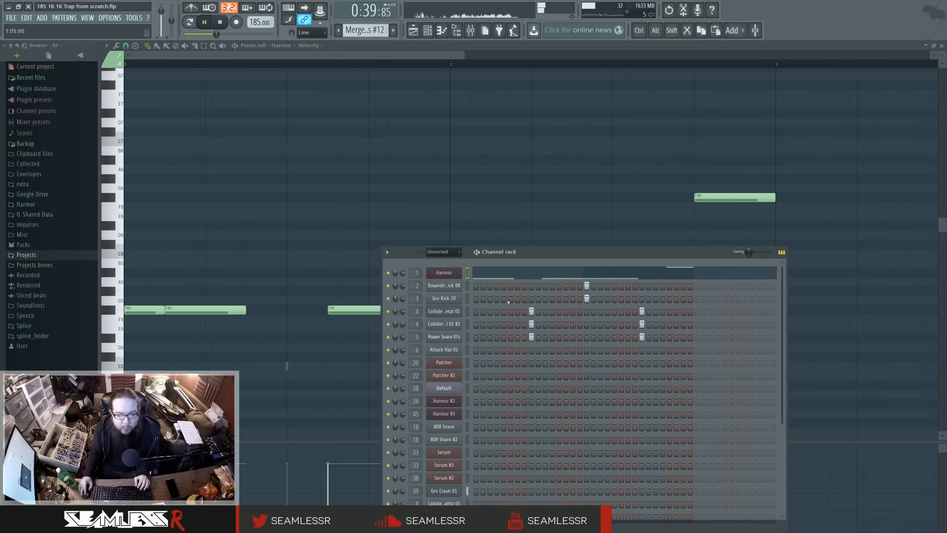
{"action": "left_click", "coordinate": [586, 298]}
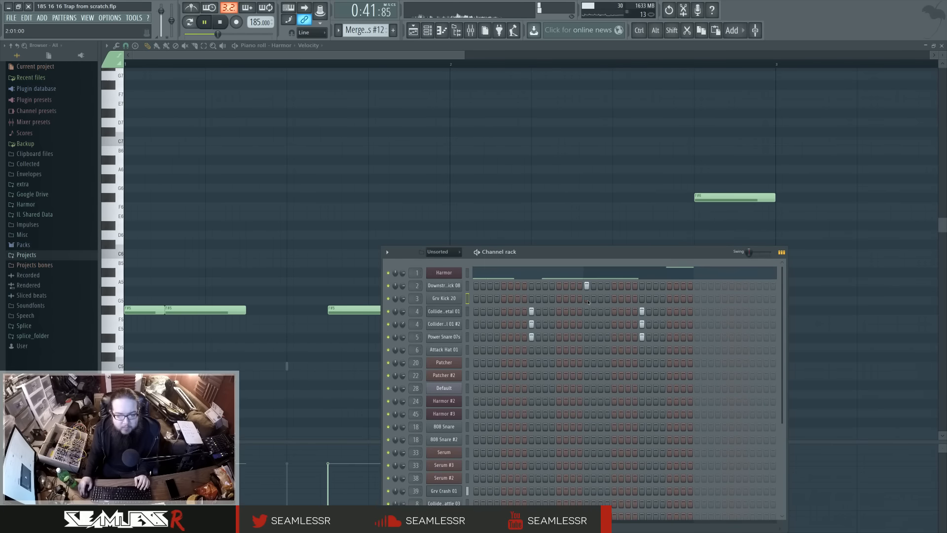
{"action": "key", "text": "F5"}
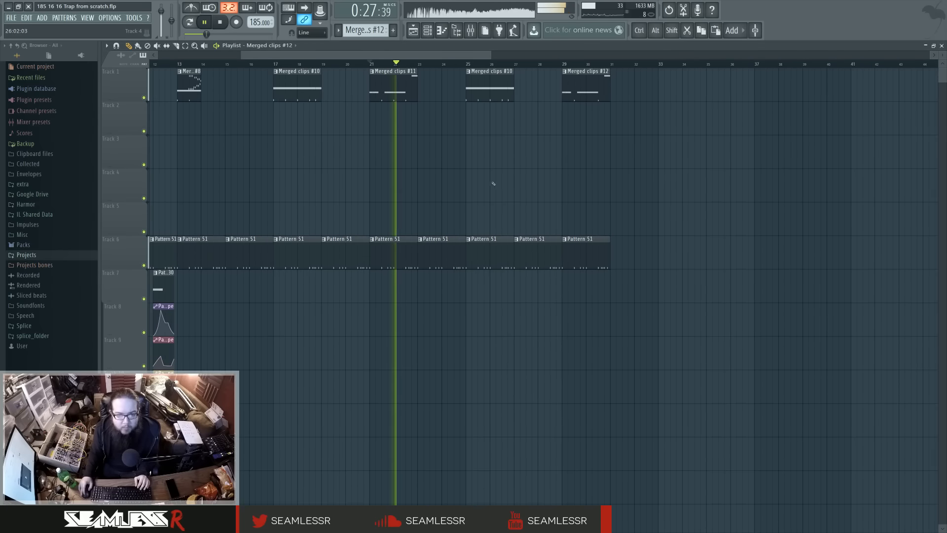
Place a copy of Merged clips #10 at bar 31 on track 1 and shorten it to one bar
{"action": "left_click", "coordinate": [292, 90]}
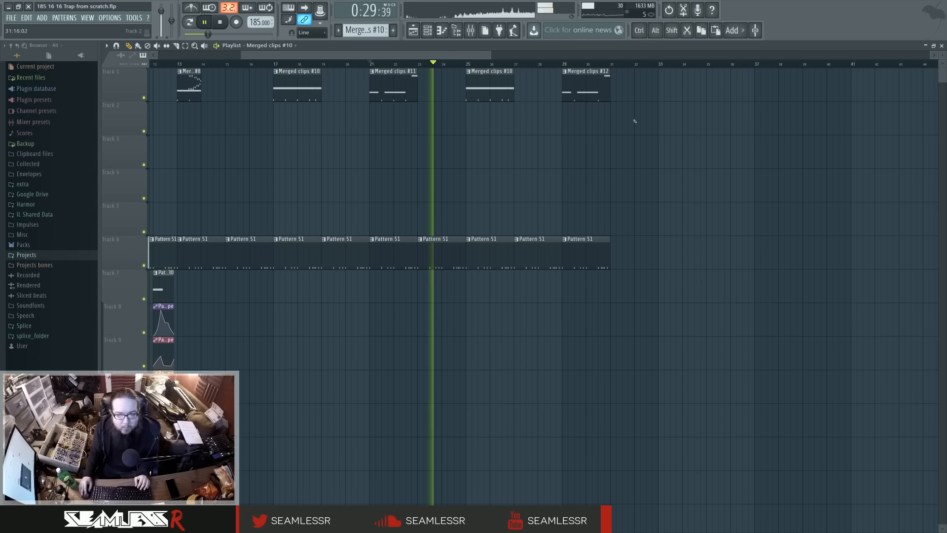
{"action": "left_click", "coordinate": [618, 90]}
{"action": "left_click_drag", "start_coordinate": [648, 93], "coordinate": [632, 98]}
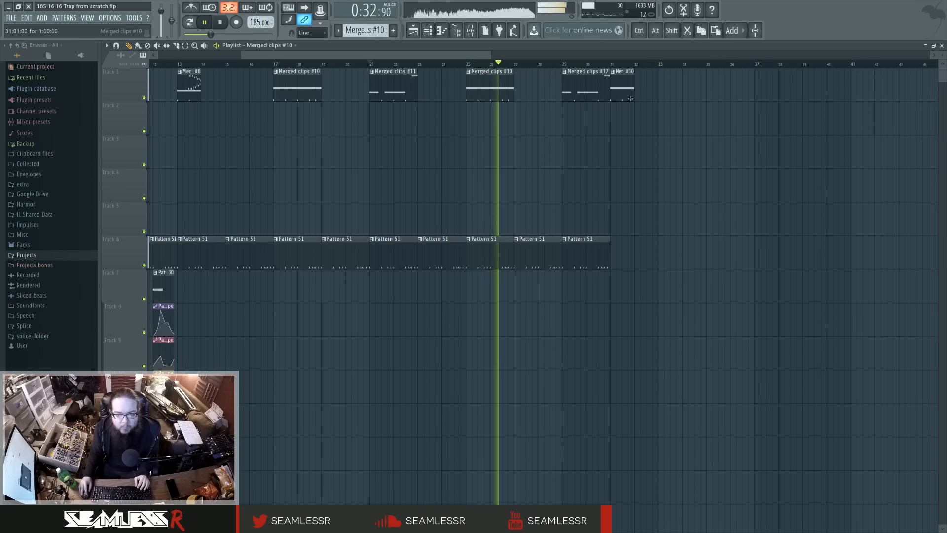
Make the bar 31 clip on track 1 unique and clear the hits on the two Collide channels above Power Snare 07s
{"action": "left_click", "coordinate": [613, 72]}
{"action": "left_click", "coordinate": [637, 112]}
{"action": "key", "text": "Escape"}
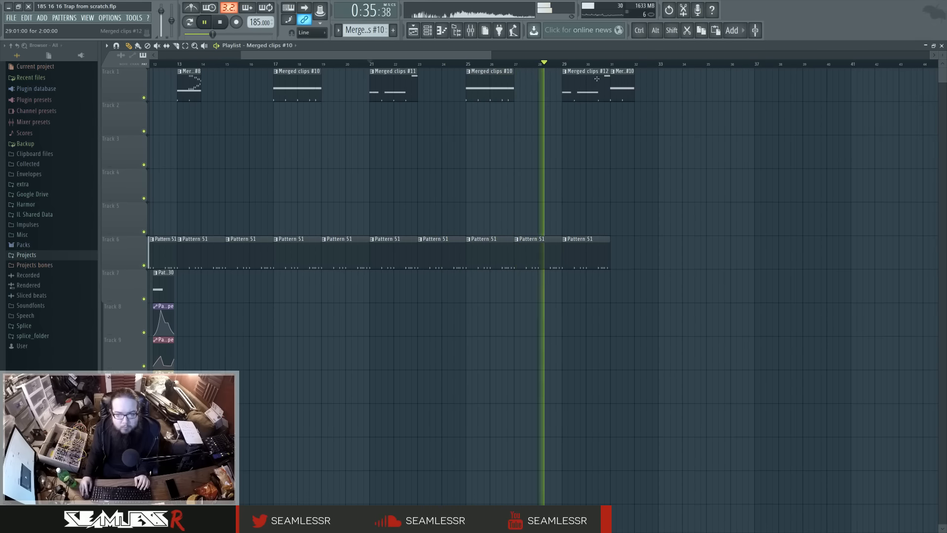
{"action": "left_click", "coordinate": [613, 71]}
{"action": "left_click", "coordinate": [636, 121]}
{"action": "double_click", "coordinate": [623, 93]}
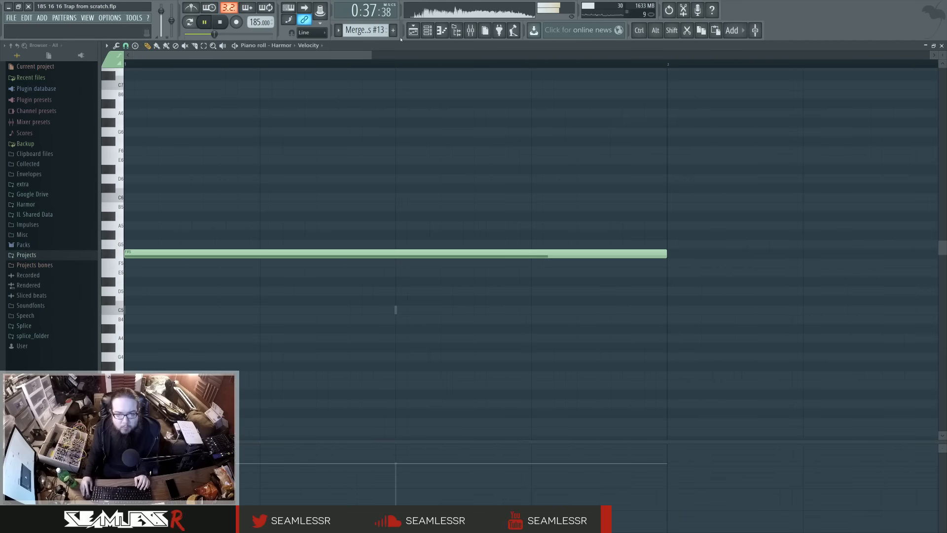
{"action": "left_click", "coordinate": [427, 31]}
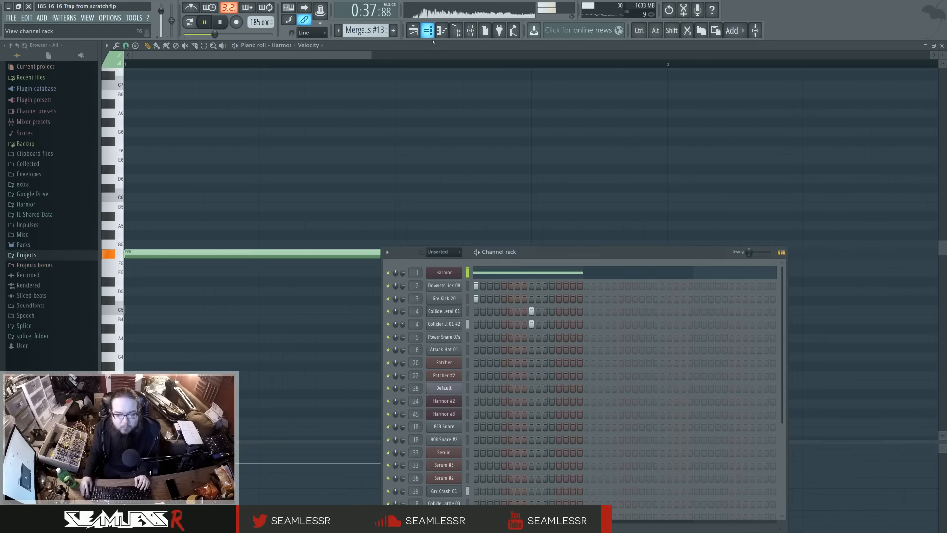
{"action": "right_click", "coordinate": [531, 311]}
{"action": "right_click", "coordinate": [532, 324]}
{"action": "left_click", "coordinate": [413, 30]}
Move the Merged clips #13 clip on track 1 to bar 32 and play back from the middle of bar 30
{"action": "left_click_drag", "start_coordinate": [624, 90], "coordinate": [649, 90]}
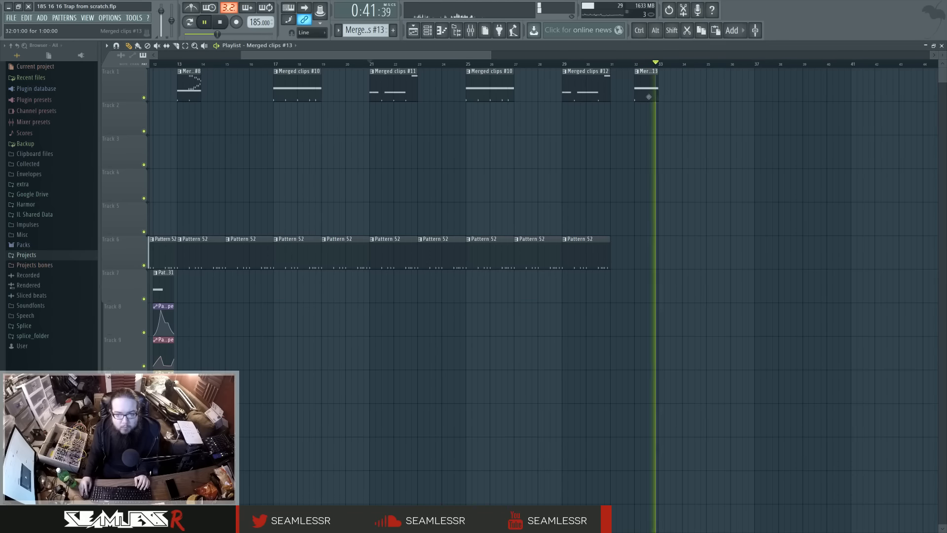
{"action": "key", "text": "space"}
{"action": "key", "text": "space"}
{"action": "left_click", "coordinate": [597, 64]}
Look through the lower playlist tracks to examine which clips lead into the build-up around bar 33
{"action": "scroll", "coordinate": [652, 234], "scroll_direction": "down", "scroll_amount": 5}
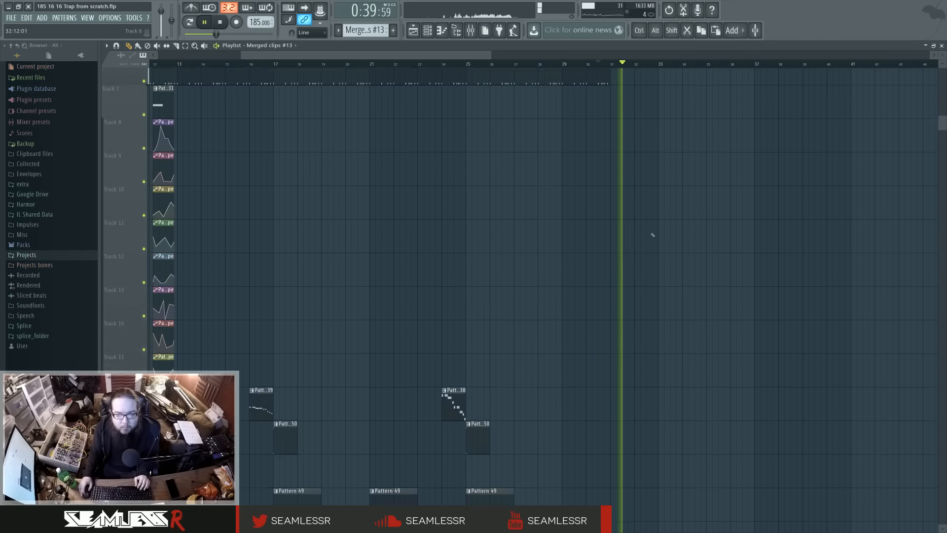
{"action": "scroll", "coordinate": [651, 234], "scroll_direction": "down", "scroll_amount": 3}
{"action": "scroll", "coordinate": [427, 312], "scroll_direction": "up", "scroll_amount": 4}
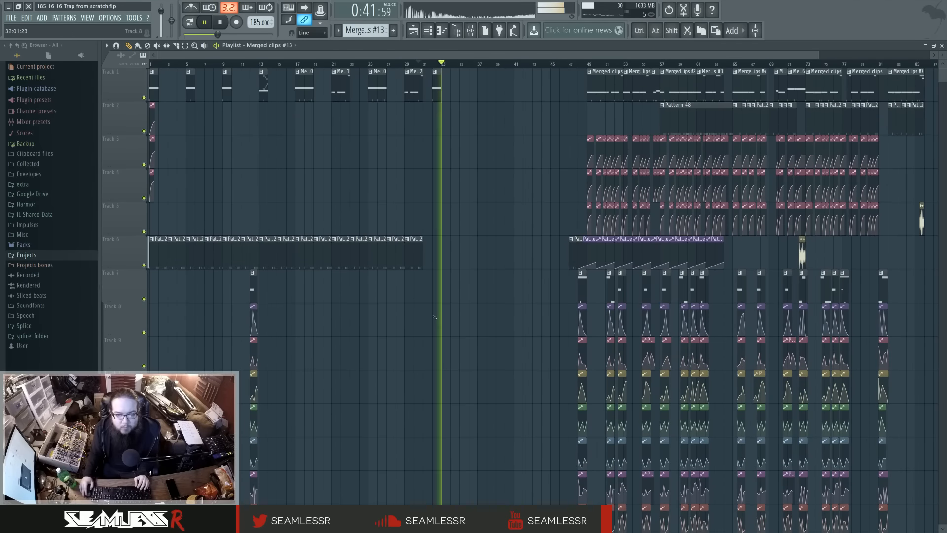
{"action": "key", "text": "space"}
{"action": "scroll", "coordinate": [441, 326], "scroll_direction": "down", "scroll_amount": 7}
{"action": "scroll", "coordinate": [442, 329], "scroll_direction": "up", "scroll_amount": 7}
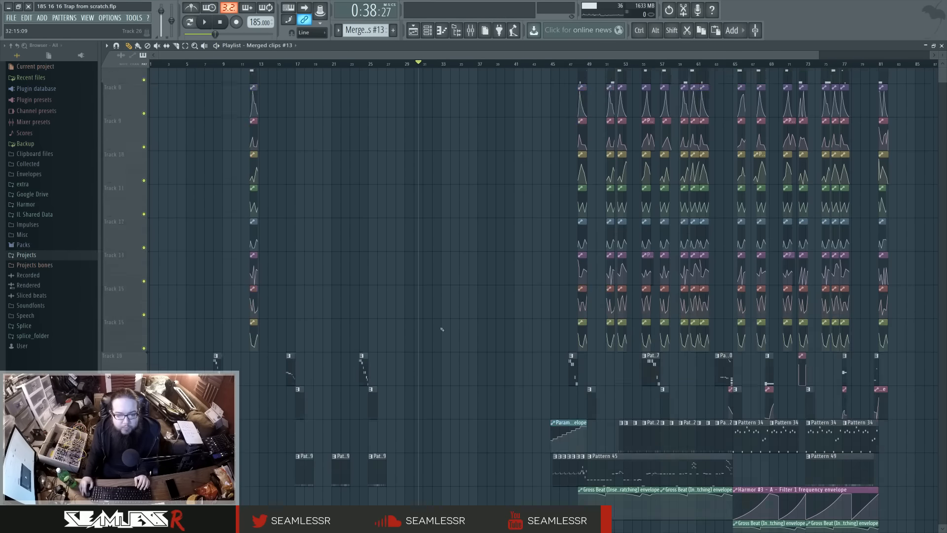
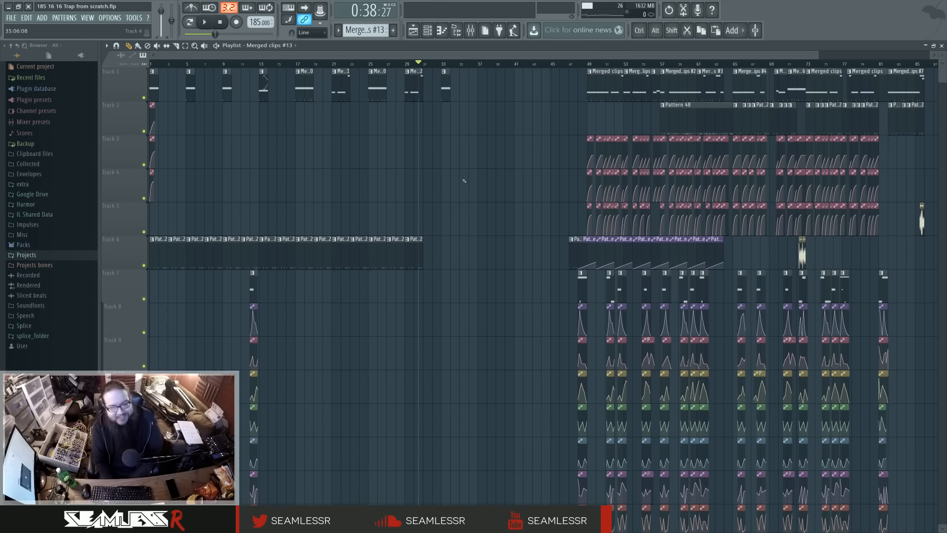
{"action": "scroll", "coordinate": [464, 181], "scroll_direction": "down", "scroll_amount": 10}
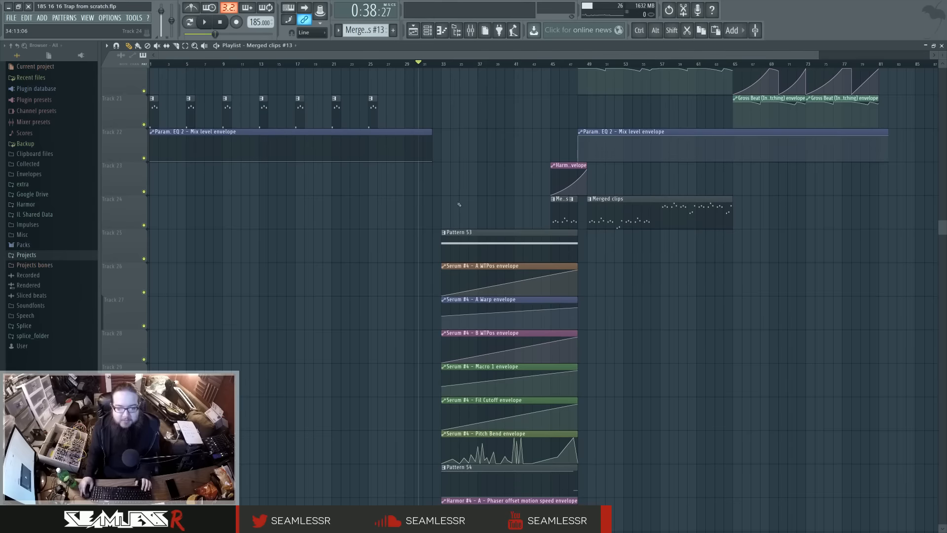
{"action": "scroll", "coordinate": [464, 207], "scroll_direction": "up", "scroll_amount": 4}
{"action": "scroll", "coordinate": [468, 222], "scroll_direction": "up", "scroll_amount": 6}
Add a copy of Pattern 52 at bar 31 on track 6 and play it back
{"action": "key", "text": "space"}
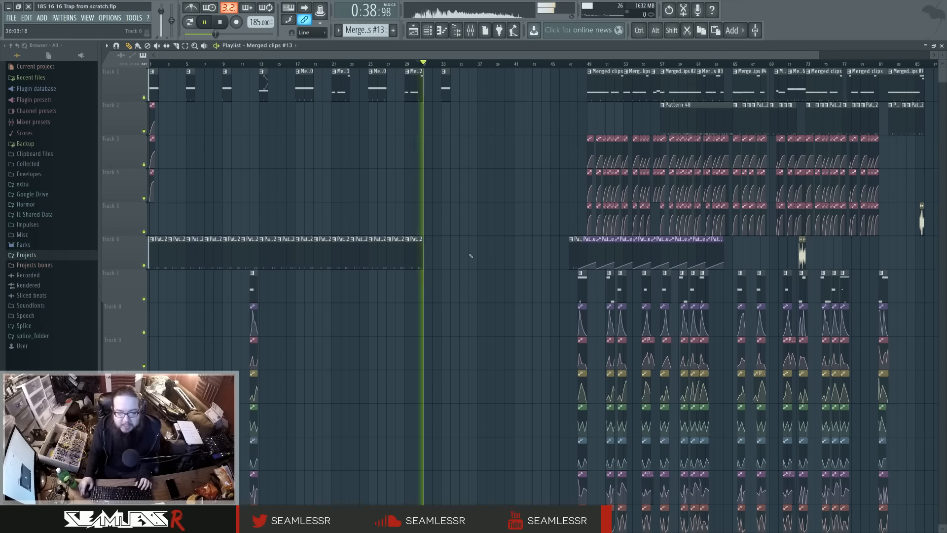
{"action": "left_click", "coordinate": [418, 260]}
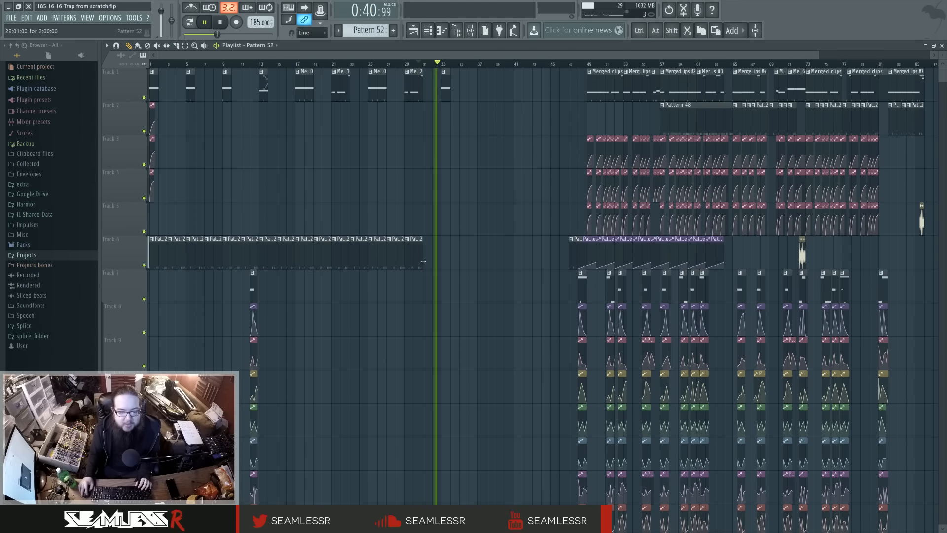
{"action": "left_click", "coordinate": [430, 264]}
{"action": "scroll", "coordinate": [467, 278], "scroll_direction": "down", "scroll_amount": 6}
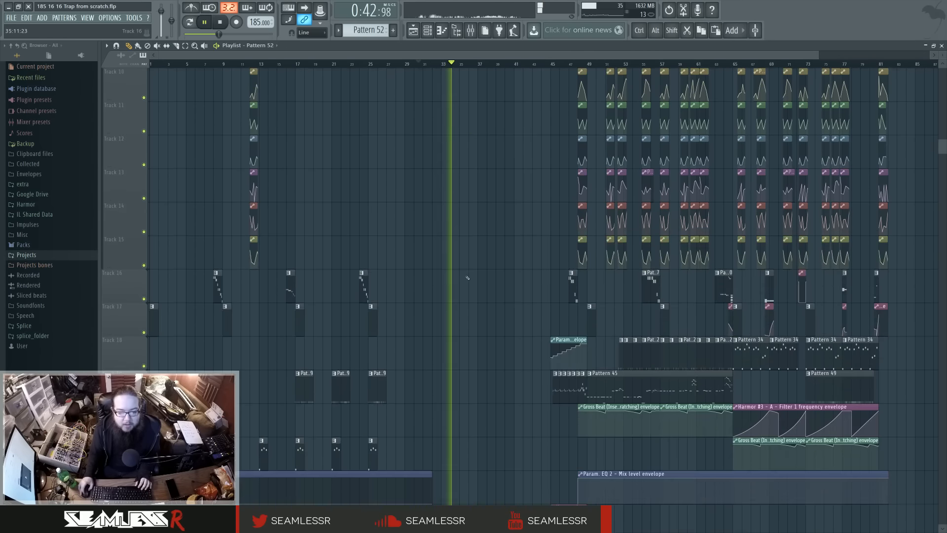
{"action": "scroll", "coordinate": [444, 283], "scroll_direction": "down", "scroll_amount": 1}
{"action": "key", "text": "space"}
Adjust the end of the first Param. EQ 2 - Mix level envelope clip on track 22 so it stops just before bar 32
{"action": "scroll", "coordinate": [414, 300], "scroll_direction": "up", "scroll_amount": 3}
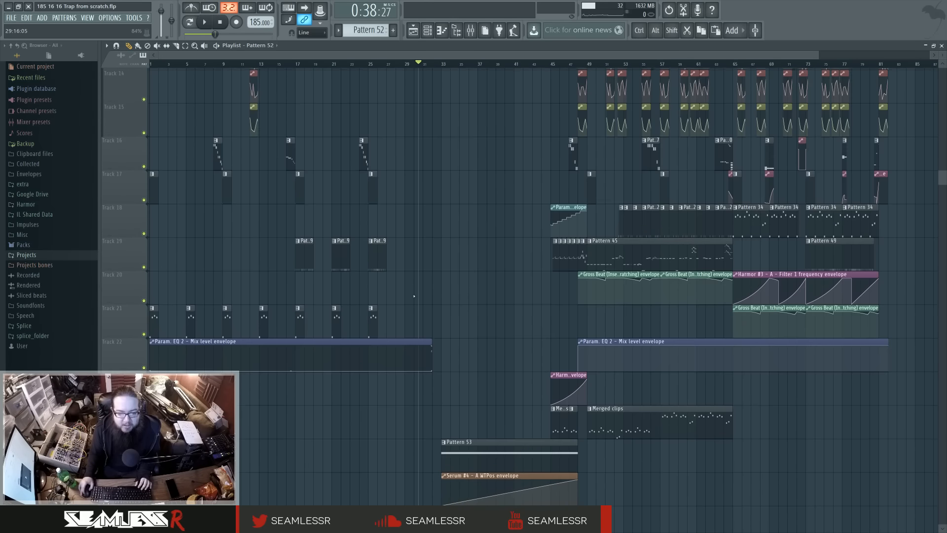
{"action": "scroll", "coordinate": [426, 330], "scroll_direction": "up", "scroll_amount": 4}
{"action": "left_click", "coordinate": [472, 342]}
{"action": "left_click_drag", "start_coordinate": [472, 343], "coordinate": [503, 342]}
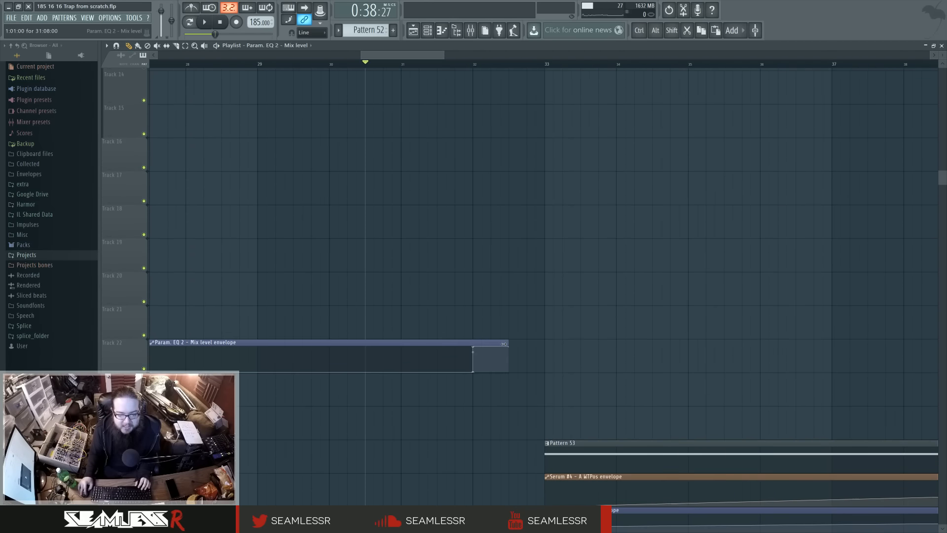
{"action": "key", "text": "space"}
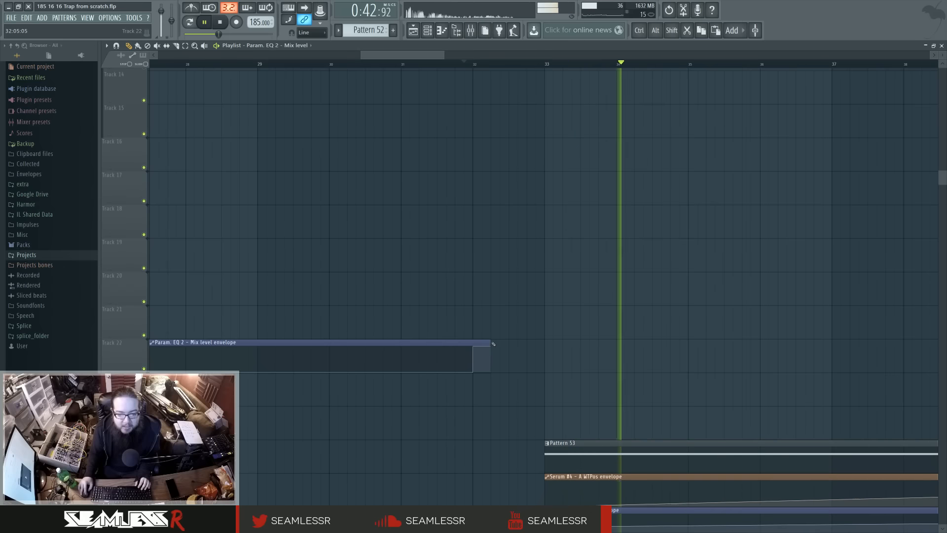
{"action": "left_click_drag", "start_coordinate": [490, 342], "coordinate": [471, 343]}
{"action": "scroll", "coordinate": [495, 367], "scroll_direction": "up", "scroll_amount": 4}
{"action": "scroll", "coordinate": [494, 368], "scroll_direction": "down", "scroll_amount": 3}
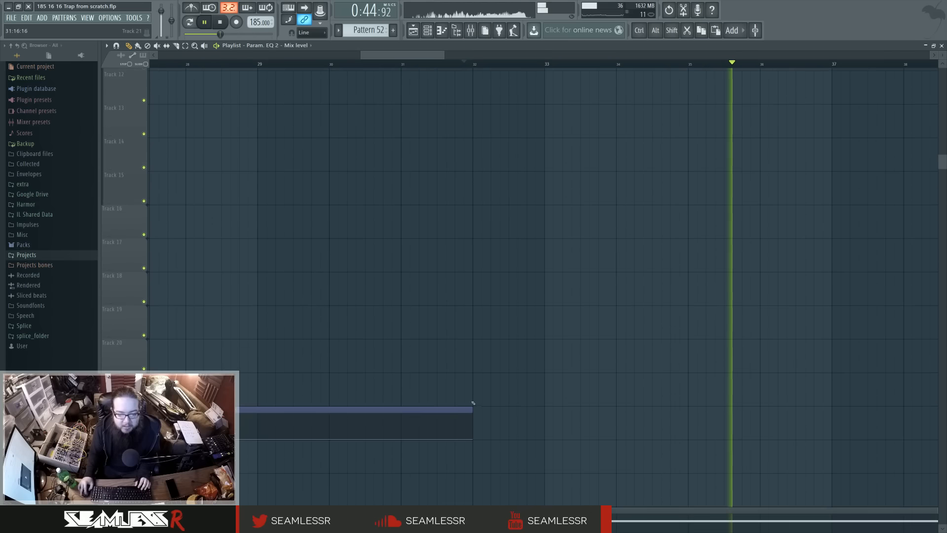
{"action": "left_click_drag", "start_coordinate": [471, 409], "coordinate": [463, 409]}
{"action": "scroll", "coordinate": [507, 386], "scroll_direction": "up", "scroll_amount": 4}
{"action": "key", "text": "space"}
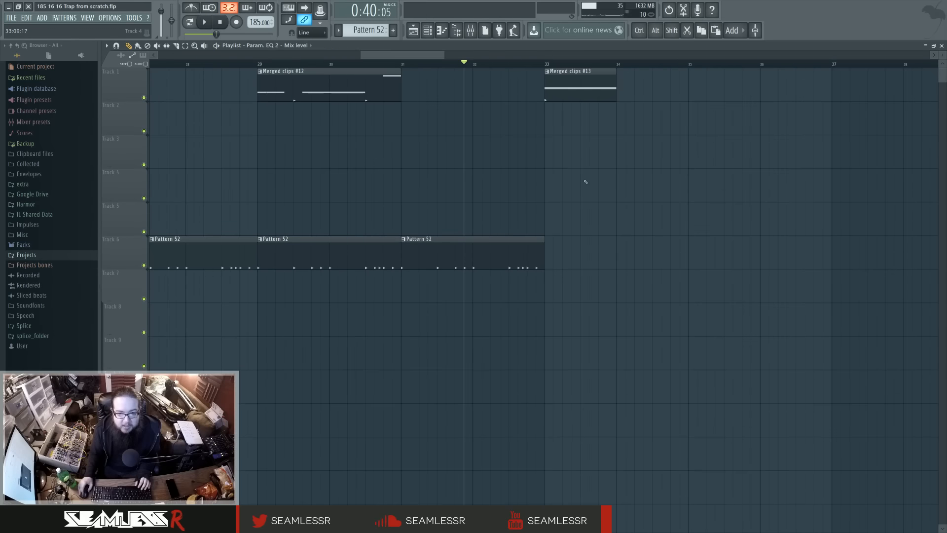
{"action": "left_click", "coordinate": [546, 72]}
{"action": "left_click", "coordinate": [568, 121]}
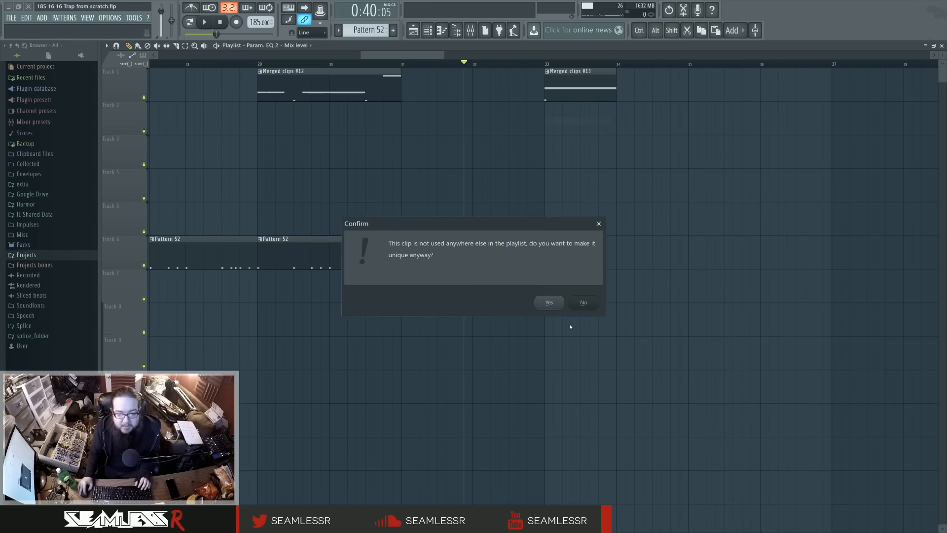
{"action": "left_click", "coordinate": [584, 302]}
Open the bar 33 Merged clips #13 pattern, delete its long Harmor note, and play the transition back in the playlist
{"action": "double_click", "coordinate": [582, 95]}
{"action": "left_click", "coordinate": [427, 30]}
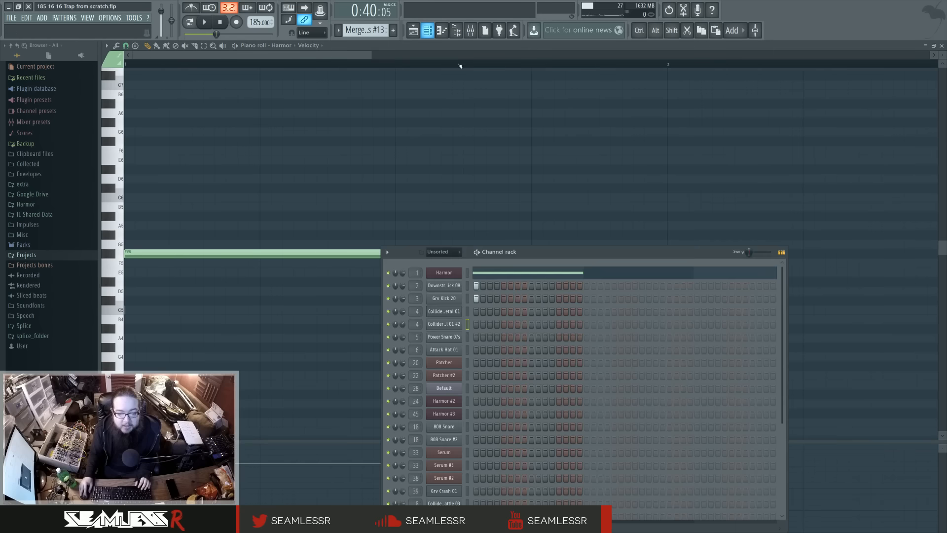
{"action": "left_click", "coordinate": [491, 274]}
{"action": "left_click", "coordinate": [490, 273]}
{"action": "right_click", "coordinate": [434, 253]}
{"action": "key", "text": "space"}
{"action": "left_click", "coordinate": [413, 30]}
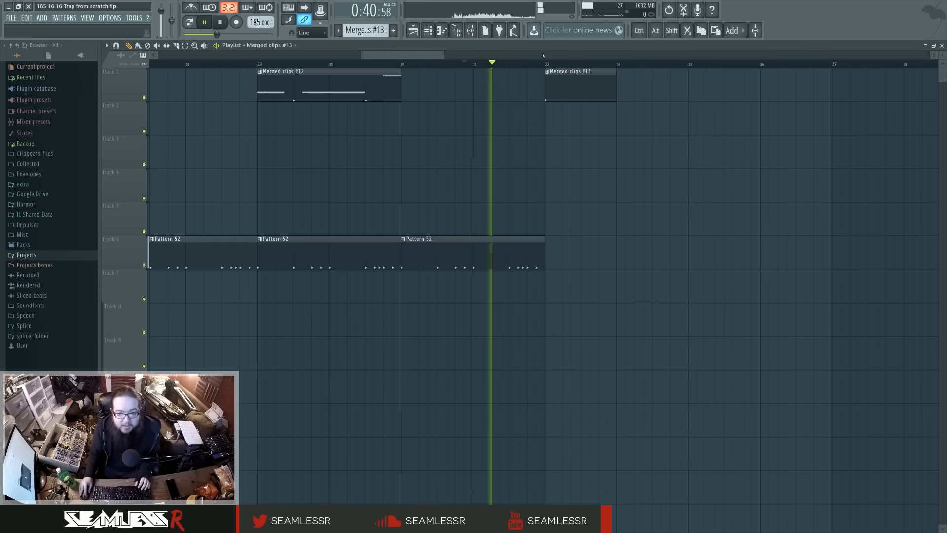
{"action": "key", "text": "space"}
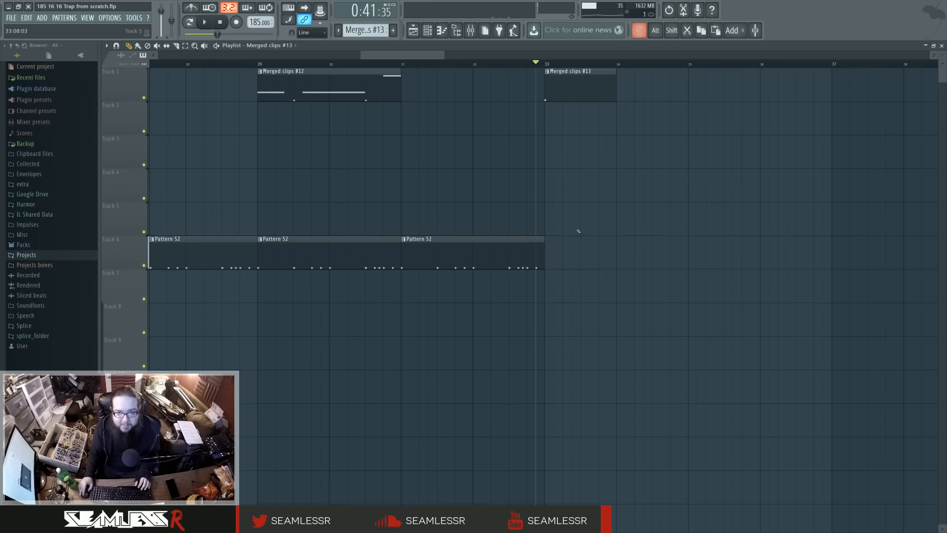
Examine the intro's clip layout across the playlist tracks, comparing it with the arrangement after bar 45
{"action": "scroll", "coordinate": [578, 231], "scroll_direction": "down", "scroll_amount": 5, "text": "ctrl"}
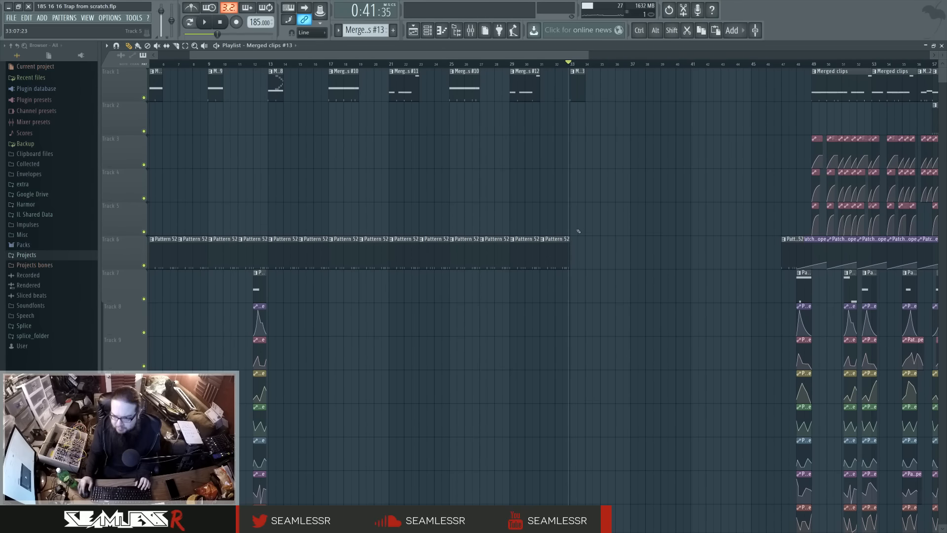
{"action": "scroll", "coordinate": [580, 232], "scroll_direction": "down", "scroll_amount": 10}
{"action": "scroll", "coordinate": [587, 239], "scroll_direction": "up", "scroll_amount": 4}
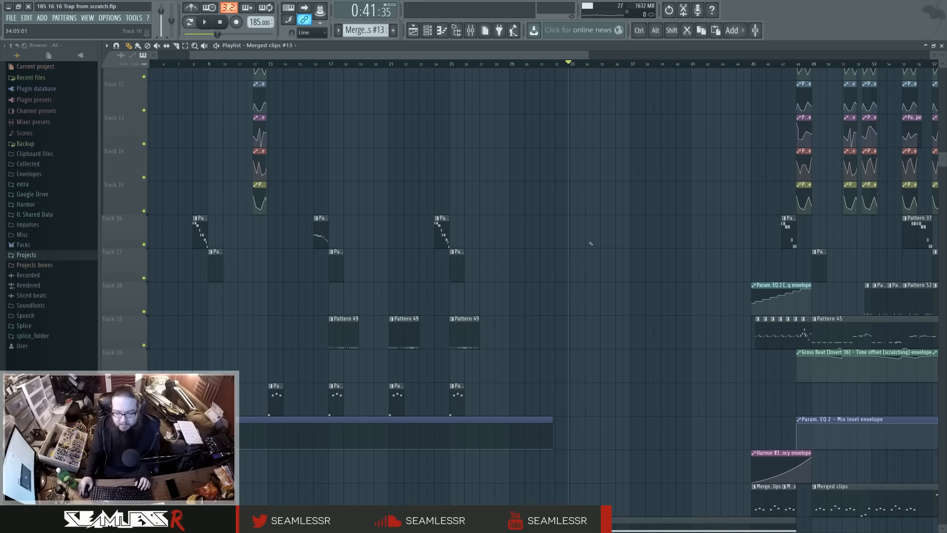
{"action": "scroll", "coordinate": [590, 243], "scroll_direction": "down", "scroll_amount": 6}
{"action": "scroll", "coordinate": [622, 325], "scroll_direction": "up", "scroll_amount": 10}
{"action": "scroll", "coordinate": [623, 324], "scroll_direction": "down", "scroll_amount": 1, "text": "ctrl"}
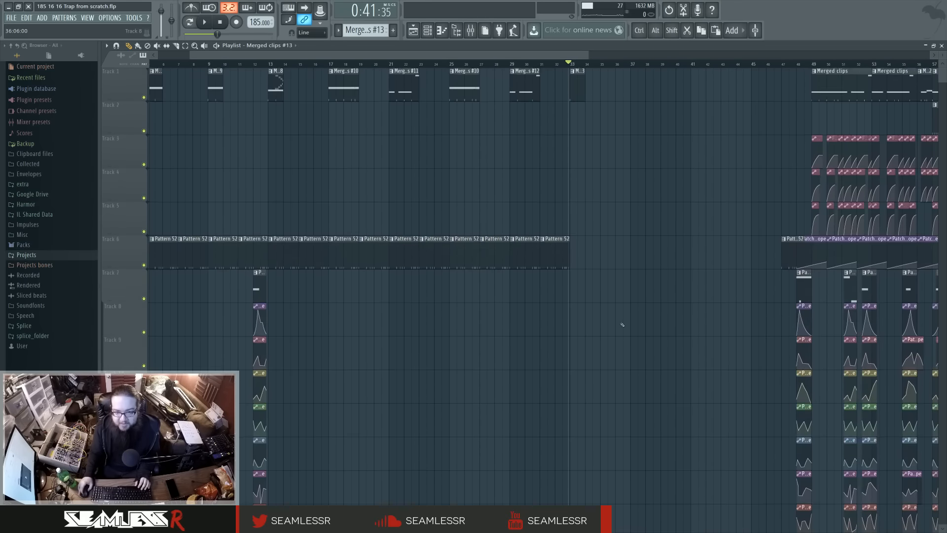
{"action": "scroll", "coordinate": [622, 325], "scroll_direction": "down", "scroll_amount": 1, "text": "ctrl"}
{"action": "scroll", "coordinate": [437, 349], "scroll_direction": "down", "scroll_amount": 10}
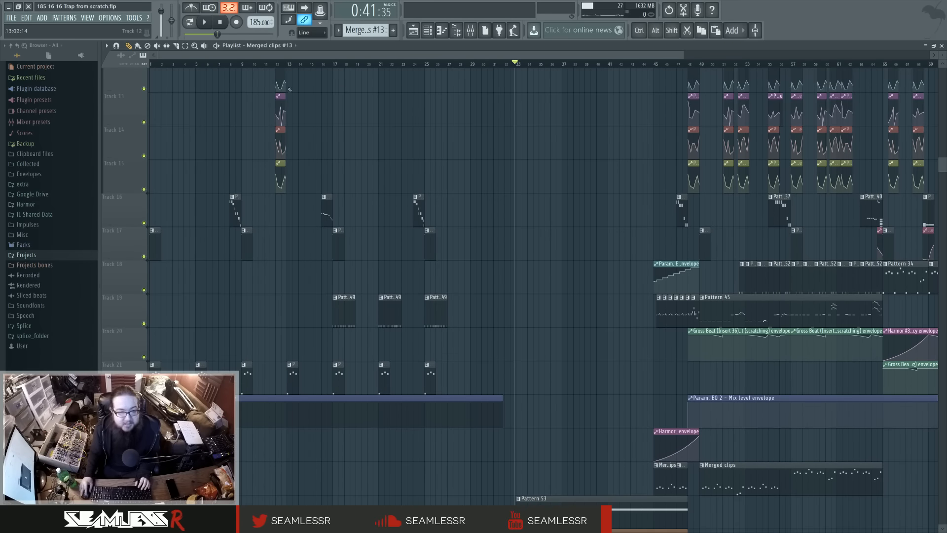
Place a copy of Pattern 34 from bar 65 at bar 13 on track 18 and play it back
{"action": "left_click", "coordinate": [287, 64]}
{"action": "key", "text": "space"}
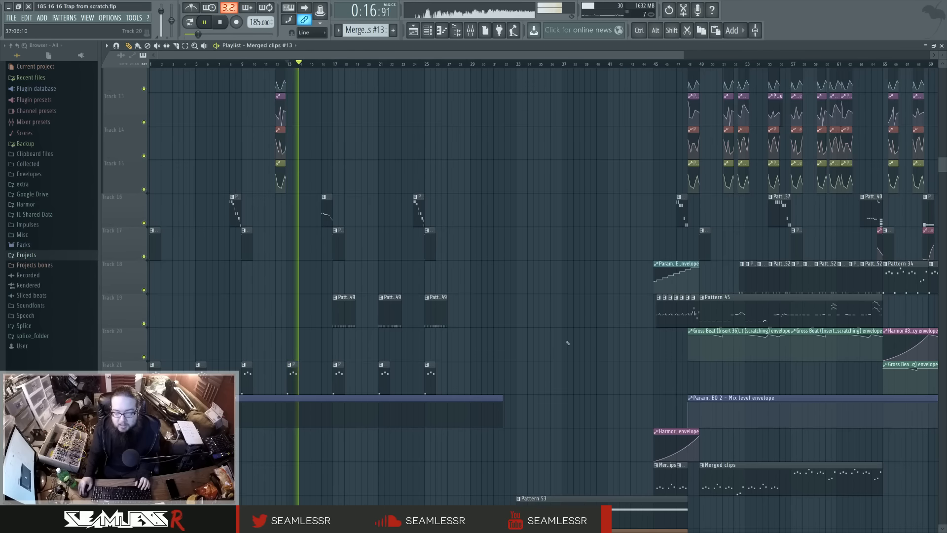
{"action": "scroll", "coordinate": [483, 355], "scroll_direction": "right", "scroll_amount": 5}
{"action": "key", "text": "space"}
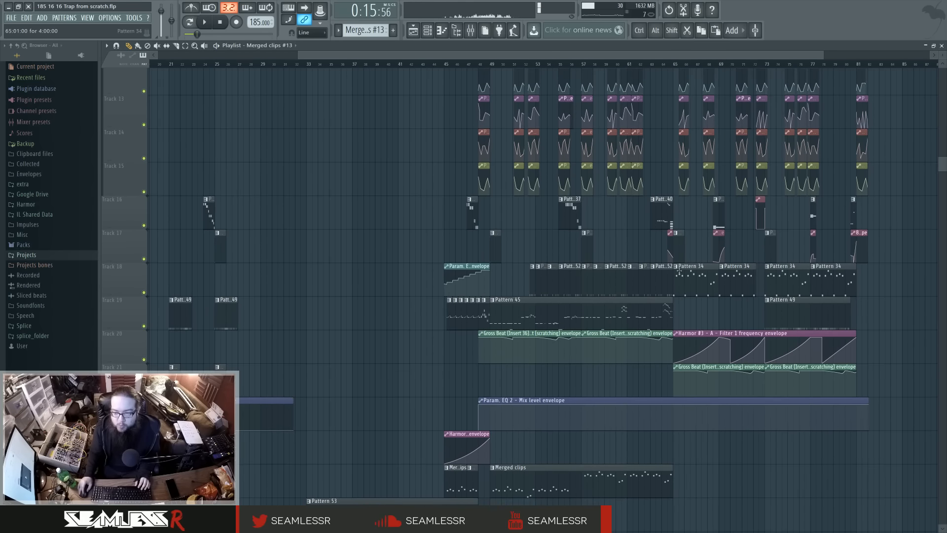
{"action": "scroll", "coordinate": [522, 281], "scroll_direction": "left", "scroll_amount": 5}
{"action": "scroll", "coordinate": [359, 293], "scroll_direction": "up", "scroll_amount": 1}
{"action": "key", "text": "space"}
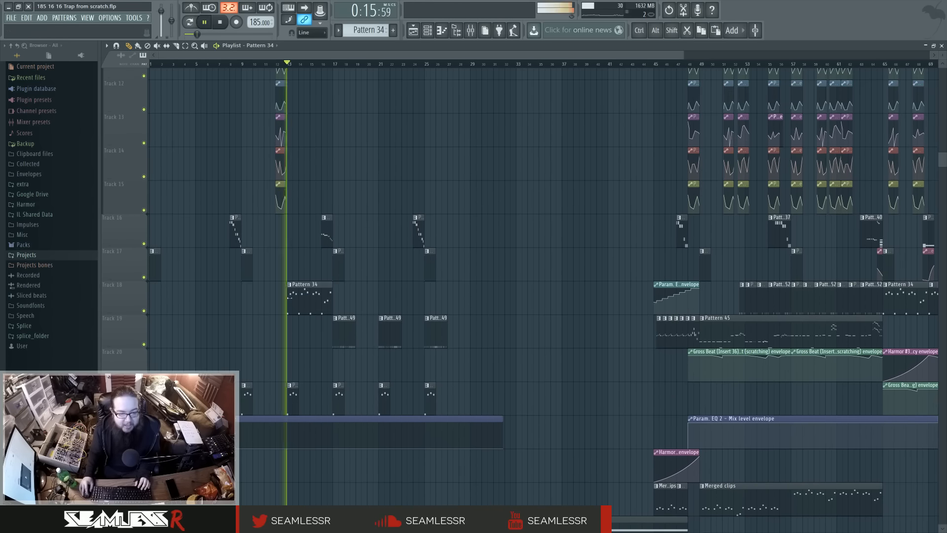
{"action": "scroll", "coordinate": [694, 335], "scroll_direction": "right", "scroll_amount": 3}
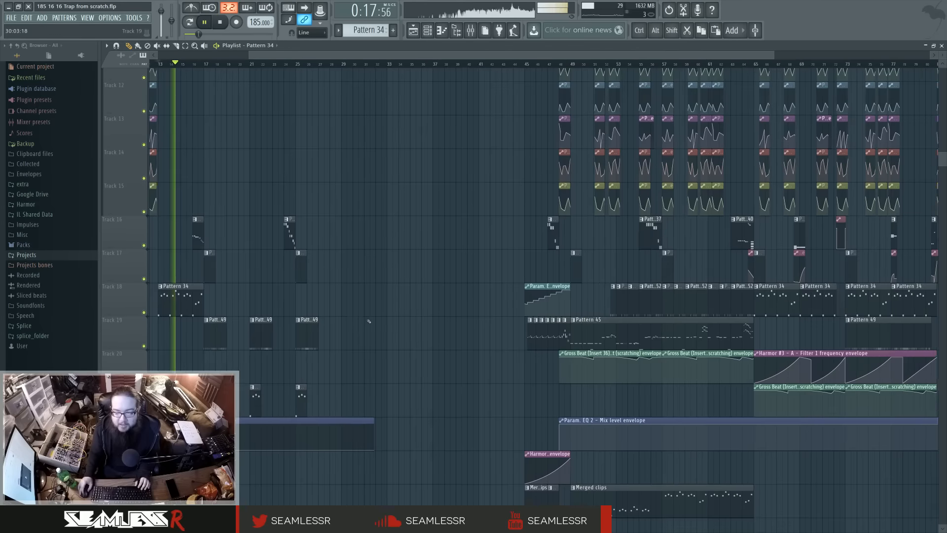
Play the arrangement from bar 65 and examine the clip layout of the playlist tracks around that section
{"action": "key", "text": "space"}
{"action": "key", "text": "space"}
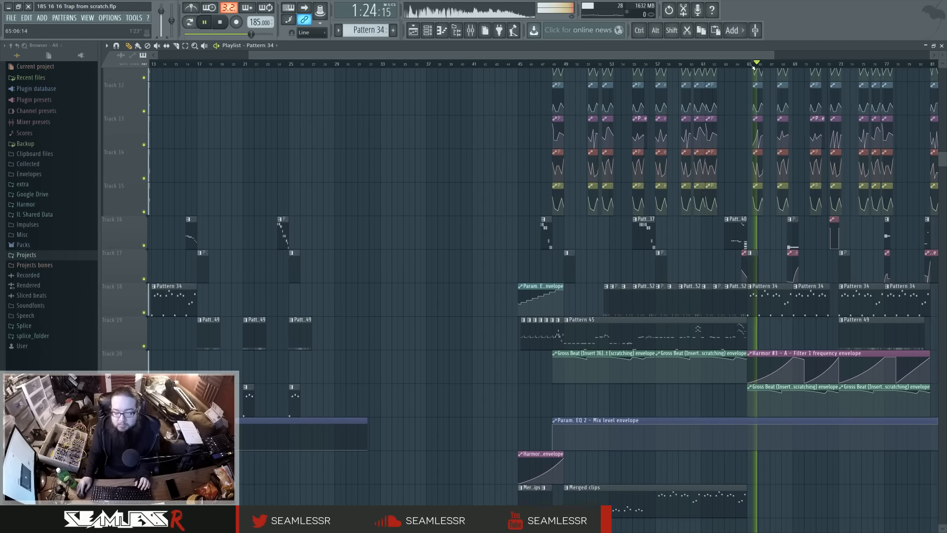
{"action": "left_click", "coordinate": [470, 31]}
{"action": "left_click", "coordinate": [471, 30]}
{"action": "scroll", "coordinate": [626, 365], "scroll_direction": "down", "scroll_amount": 5}
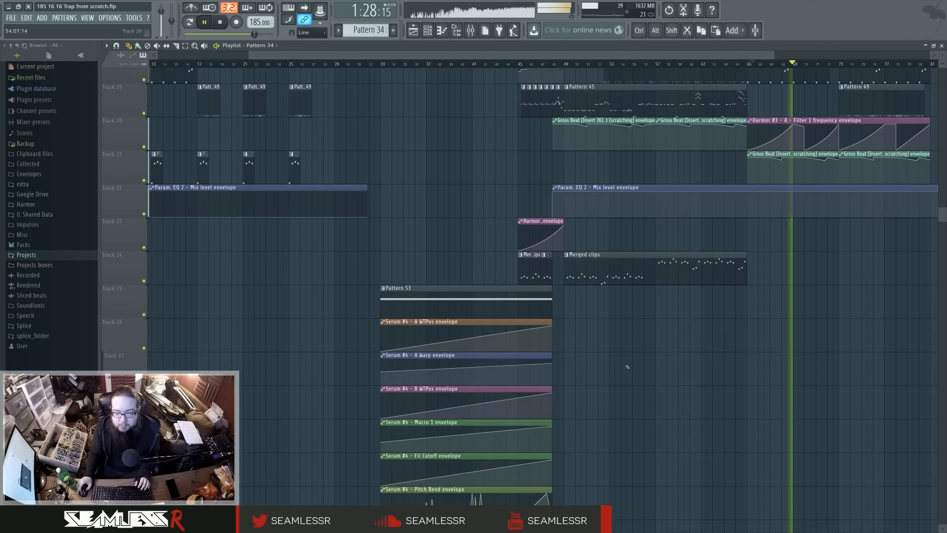
{"action": "scroll", "coordinate": [495, 391], "scroll_direction": "right", "scroll_amount": 4}
{"action": "scroll", "coordinate": [493, 387], "scroll_direction": "up", "scroll_amount": 8}
{"action": "scroll", "coordinate": [489, 379], "scroll_direction": "down", "scroll_amount": 4}
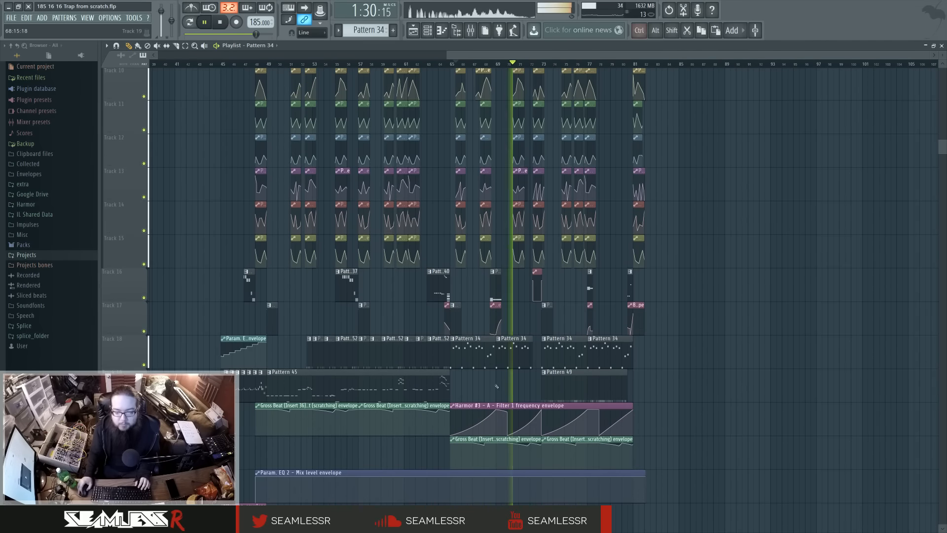
{"action": "scroll", "coordinate": [518, 197], "scroll_direction": "up", "scroll_amount": 4}
{"action": "left_click", "coordinate": [427, 31]}
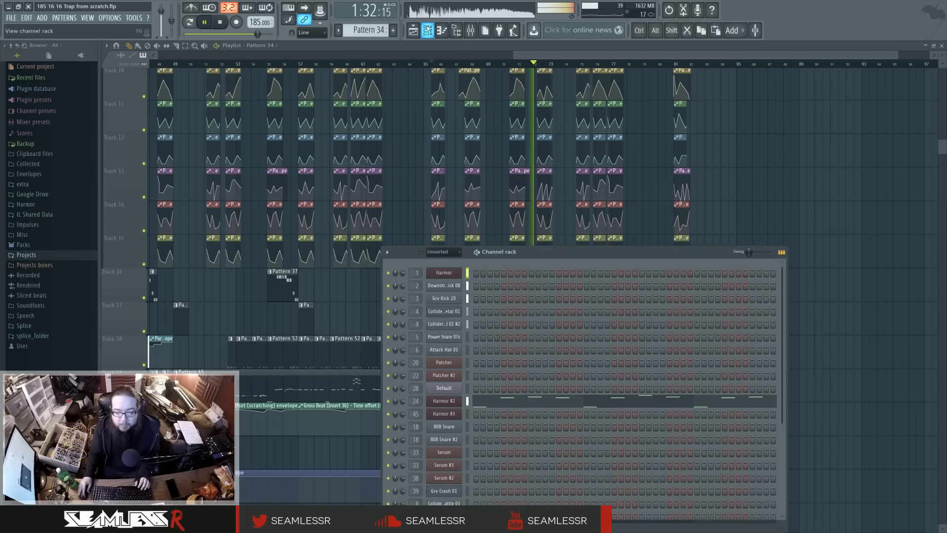
{"action": "left_click", "coordinate": [691, 210]}
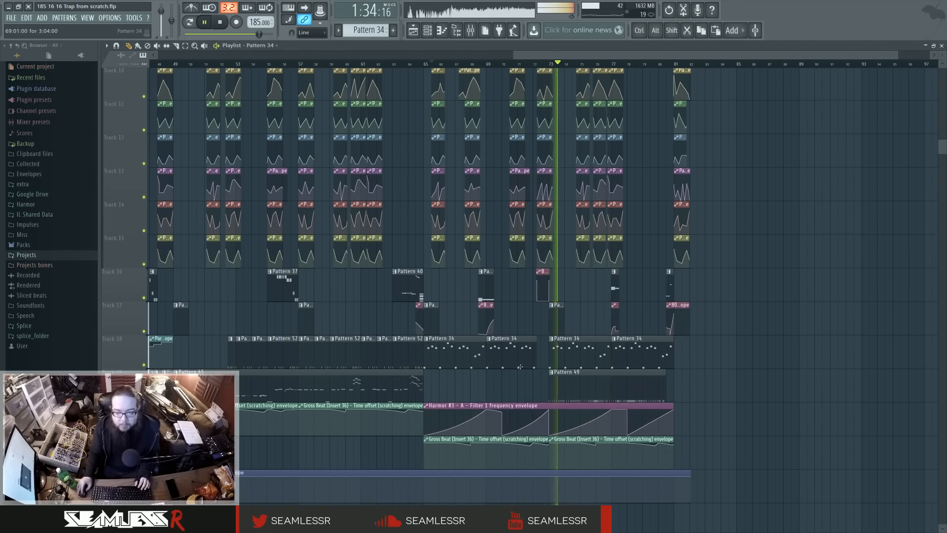
Open Pattern 34 from track 18 in the piano roll and audition it on its own in pattern mode
{"action": "double_click", "coordinate": [509, 353]}
{"action": "left_click", "coordinate": [426, 31]}
{"action": "left_click", "coordinate": [426, 32]}
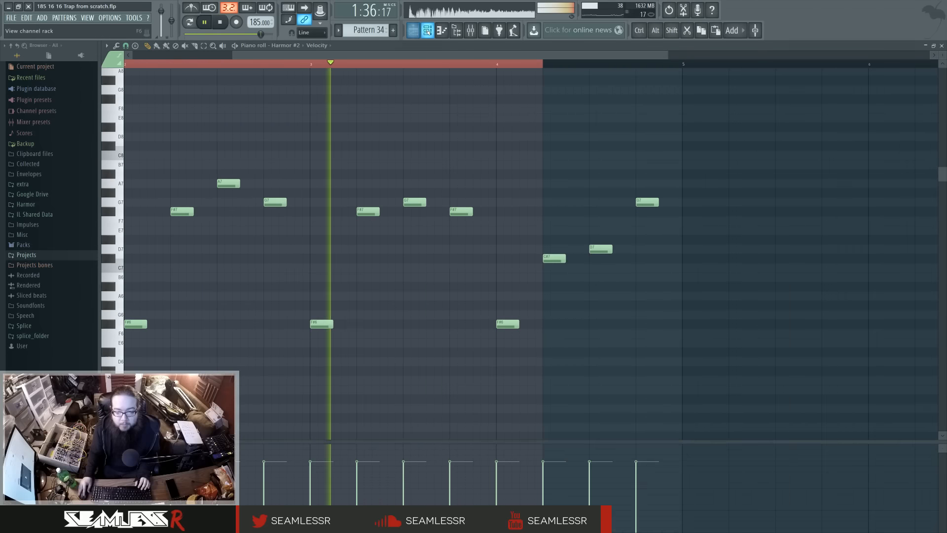
{"action": "left_click", "coordinate": [415, 31]}
{"action": "left_click", "coordinate": [427, 32]}
{"action": "left_click", "coordinate": [190, 22]}
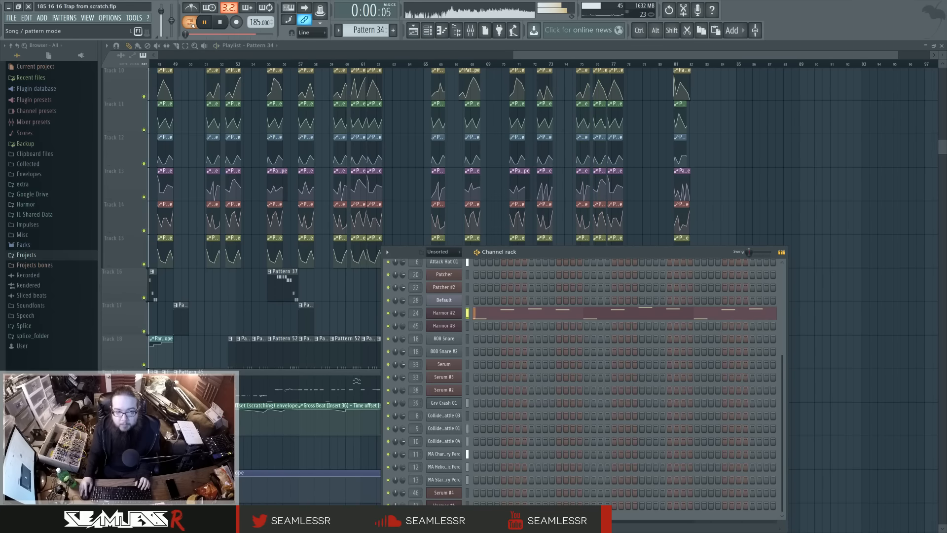
{"action": "right_click", "coordinate": [765, 127]}
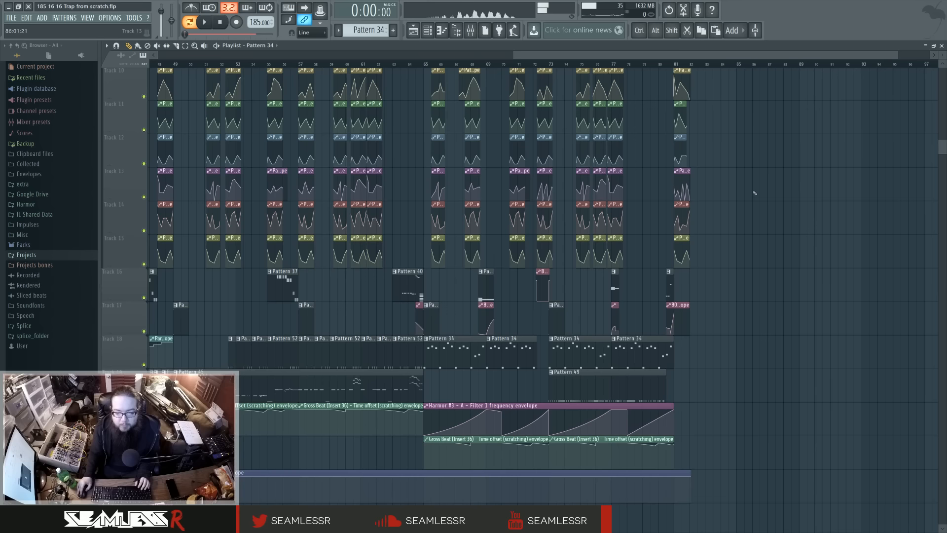
Open the Merged clips pattern on track 24 and audition its Harmor #3 notes
{"action": "scroll", "coordinate": [754, 194], "scroll_direction": "down", "scroll_amount": 5}
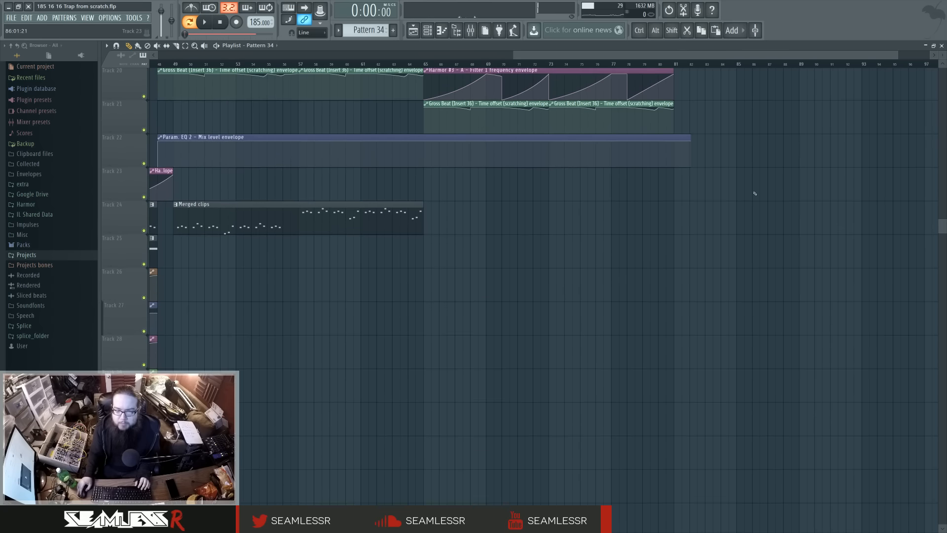
{"action": "double_click", "coordinate": [344, 212]}
{"action": "key", "text": "space"}
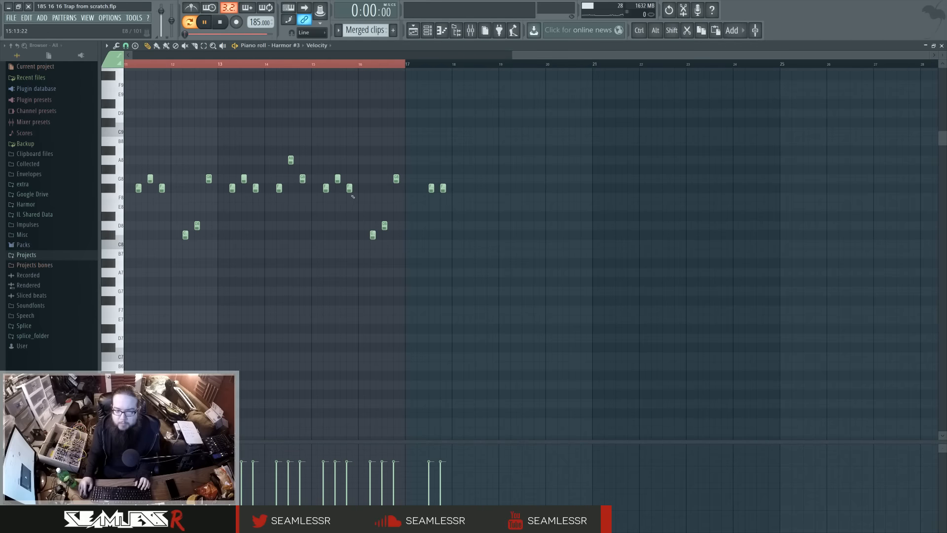
{"action": "left_click", "coordinate": [428, 37]}
{"action": "key", "text": "space"}
{"action": "left_click", "coordinate": [414, 32]}
Move the long Merged clips pattern on track 24 so it starts at bar 65, and play the song from there
{"action": "left_click_drag", "start_coordinate": [449, 236], "coordinate": [623, 324]}
{"action": "scroll", "coordinate": [507, 364], "scroll_direction": "up", "scroll_amount": 3}
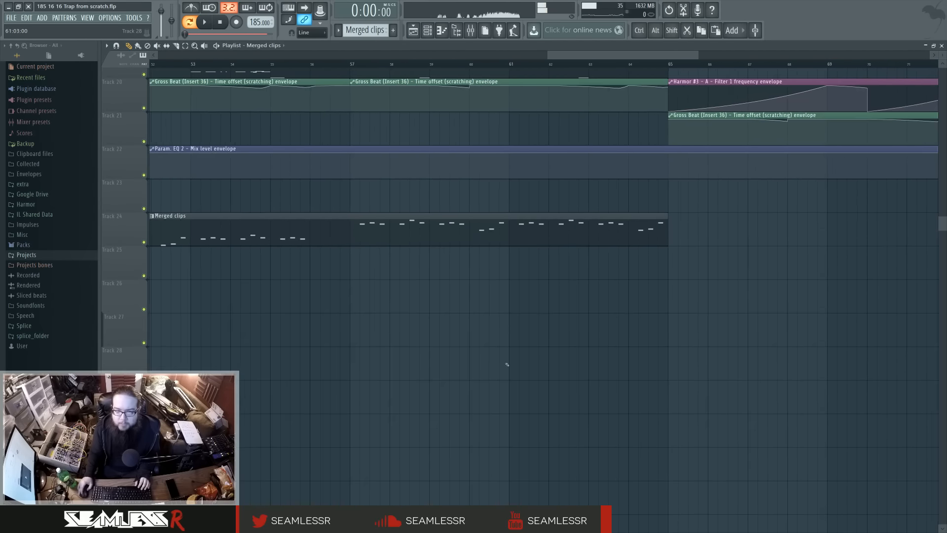
{"action": "scroll", "coordinate": [507, 364], "scroll_direction": "down", "scroll_amount": 5}
{"action": "scroll", "coordinate": [507, 364], "scroll_direction": "up", "scroll_amount": 6}
{"action": "scroll", "coordinate": [636, 411], "scroll_direction": "down", "scroll_amount": 4}
{"action": "left_click_drag", "start_coordinate": [598, 363], "coordinate": [715, 362]}
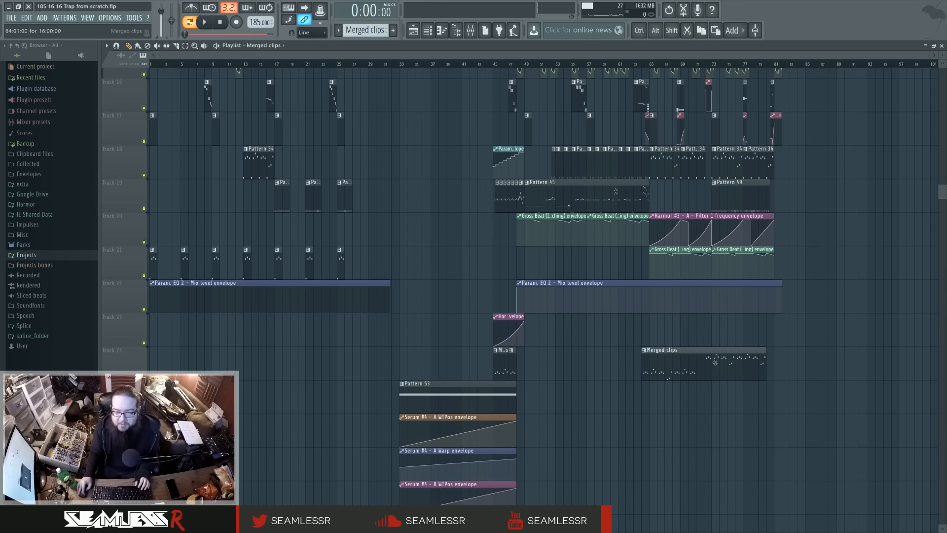
{"action": "scroll", "coordinate": [597, 402], "scroll_direction": "up", "scroll_amount": 6}
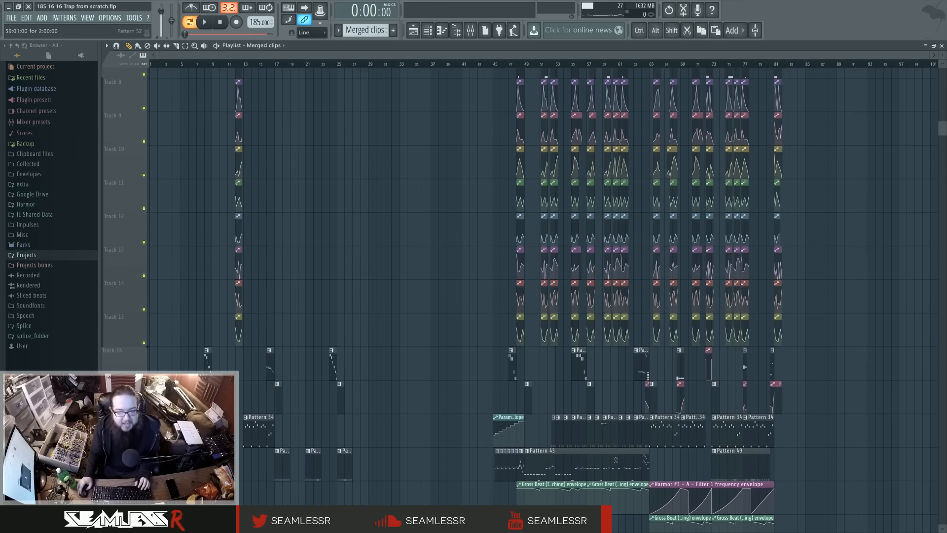
{"action": "scroll", "coordinate": [540, 403], "scroll_direction": "down", "scroll_amount": 4}
{"action": "left_click", "coordinate": [649, 64]}
{"action": "key", "text": "space"}
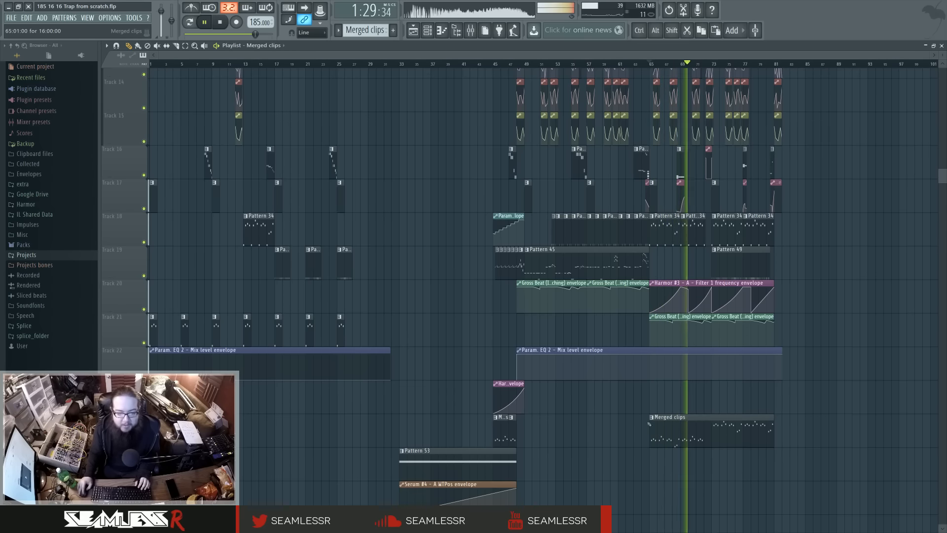
Place Merged clips and its Harmor #3 filter envelope at bar 13 on tracks 23 and 24, with Gross Beat envelopes at bars 13 and 21 on track 20
{"action": "left_click", "coordinate": [247, 397]}
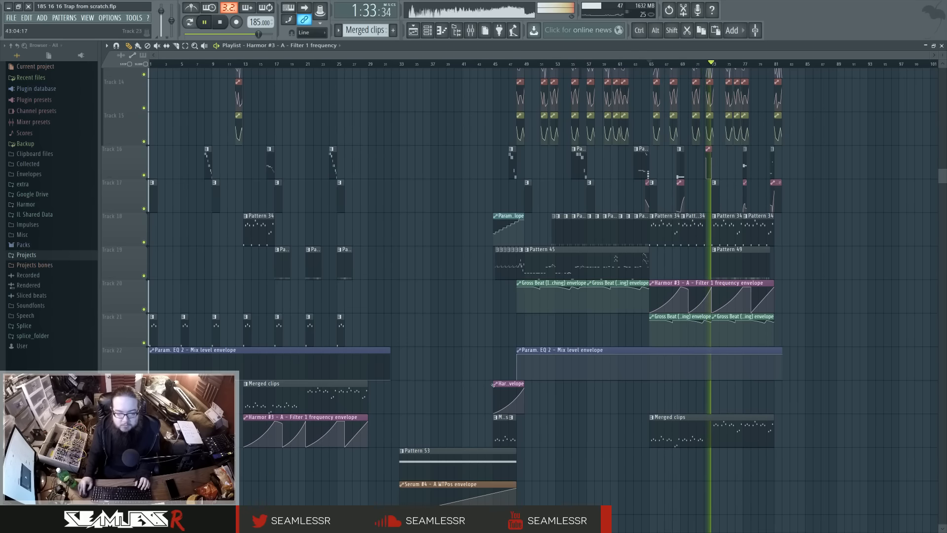
{"action": "left_click", "coordinate": [246, 297]}
{"action": "left_click", "coordinate": [308, 297]}
{"action": "scroll", "coordinate": [462, 372], "scroll_direction": "up", "scroll_amount": 1}
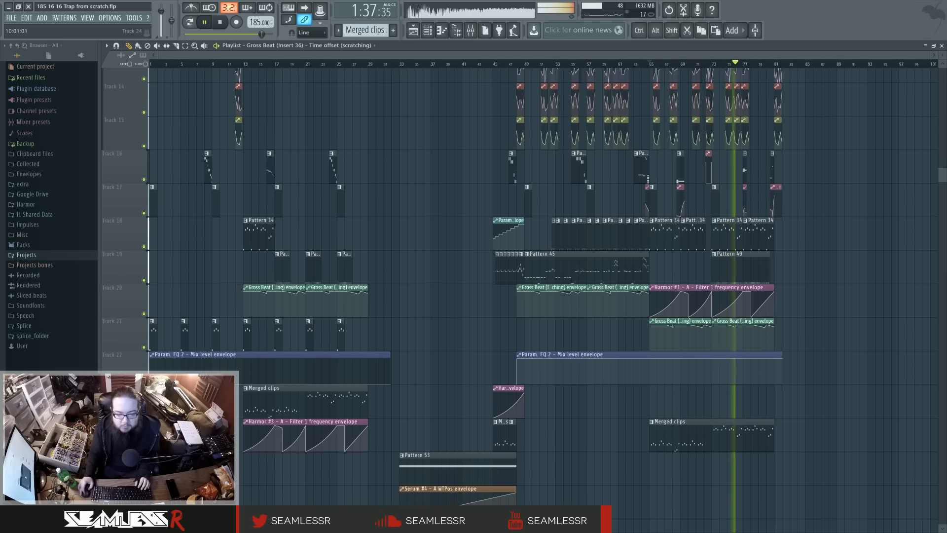
Loop the song from bar 13 to bar 29 and select mixer insert 45 during playback
{"action": "scroll", "coordinate": [266, 435], "scroll_direction": "up", "scroll_amount": 3}
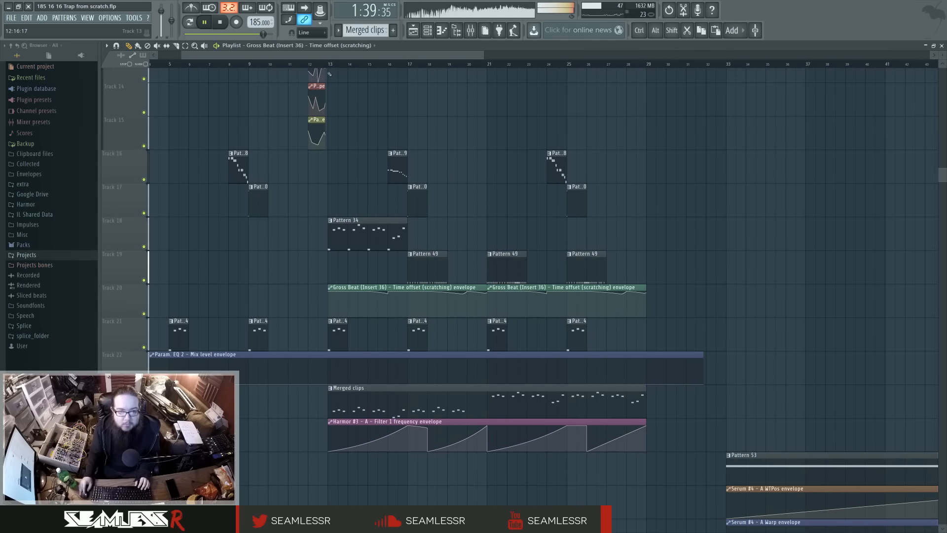
{"action": "left_click_drag", "start_coordinate": [329, 65], "coordinate": [647, 71]}
{"action": "left_click", "coordinate": [470, 30]}
{"action": "key", "text": "space"}
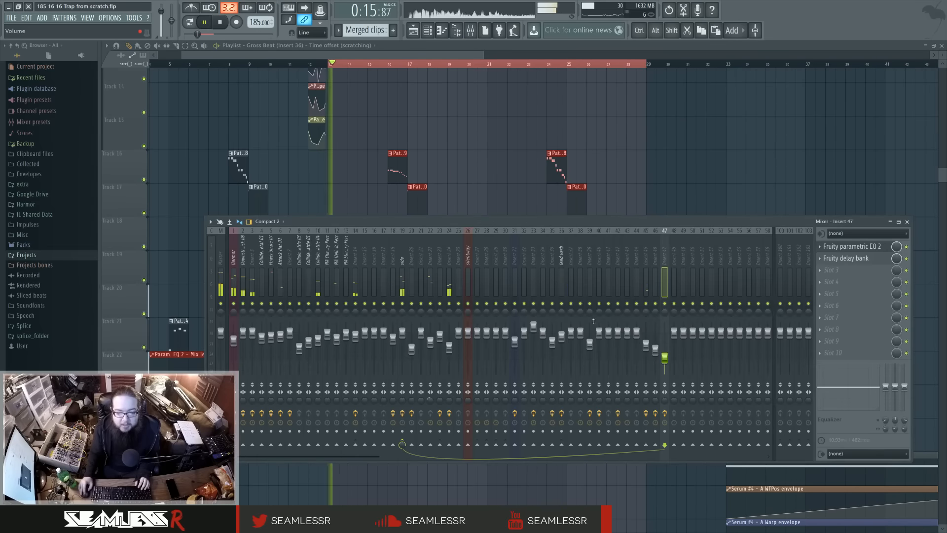
{"action": "left_click", "coordinate": [646, 281]}
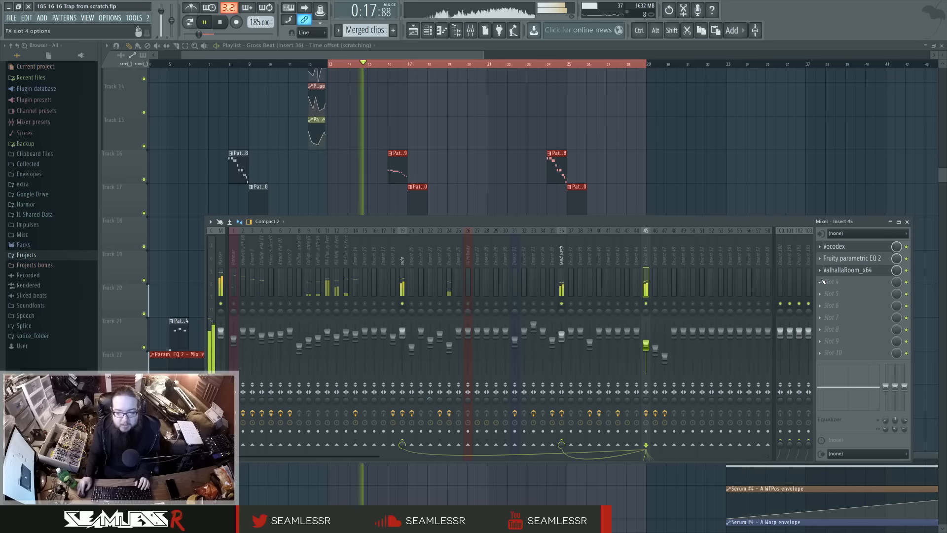
Stop playback and add a Fruity parametric EQ 2 to slot 4 of mixer insert 45
{"action": "key", "text": "space"}
{"action": "left_click", "coordinate": [825, 284]}
{"action": "left_click", "coordinate": [813, 334]}
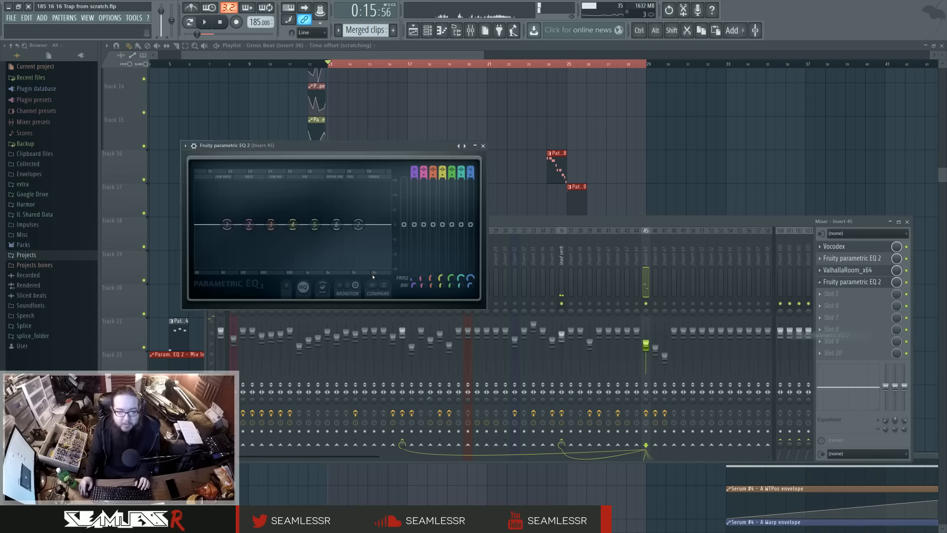
Change band 4 of the new EQ to a band pass with a steeper slope and fine-tune its frequency
{"action": "right_click", "coordinate": [293, 226]}
{"action": "mouse_move", "coordinate": [306, 247]}
{"action": "left_click", "coordinate": [346, 255]}
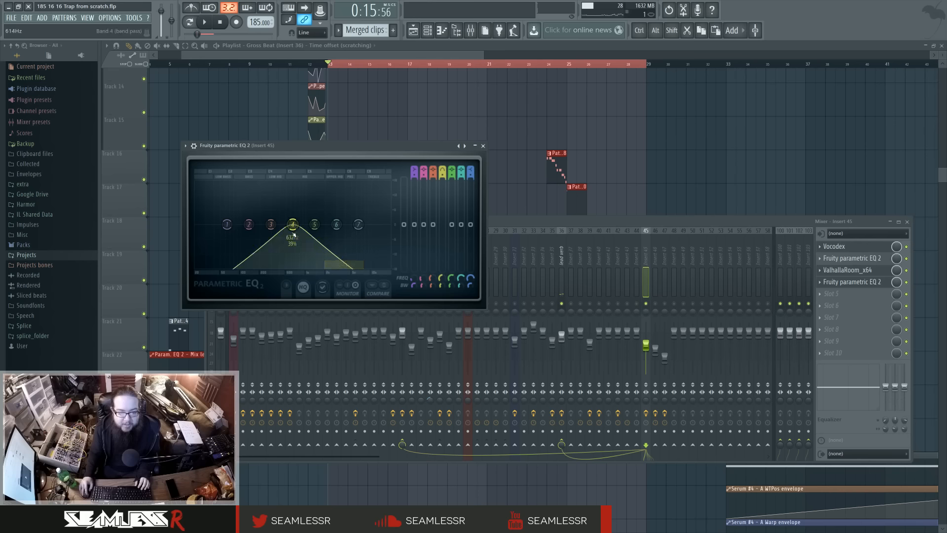
{"action": "right_click", "coordinate": [293, 226]}
{"action": "left_click", "coordinate": [339, 256]}
{"action": "mouse_move", "coordinate": [293, 225]}
{"action": "left_mouse_down"}
{"action": "mouse_move", "coordinate": [272, 225]}
{"action": "mouse_move", "coordinate": [368, 225]}
{"action": "mouse_move", "coordinate": [291, 225]}
{"action": "left_mouse_up"}
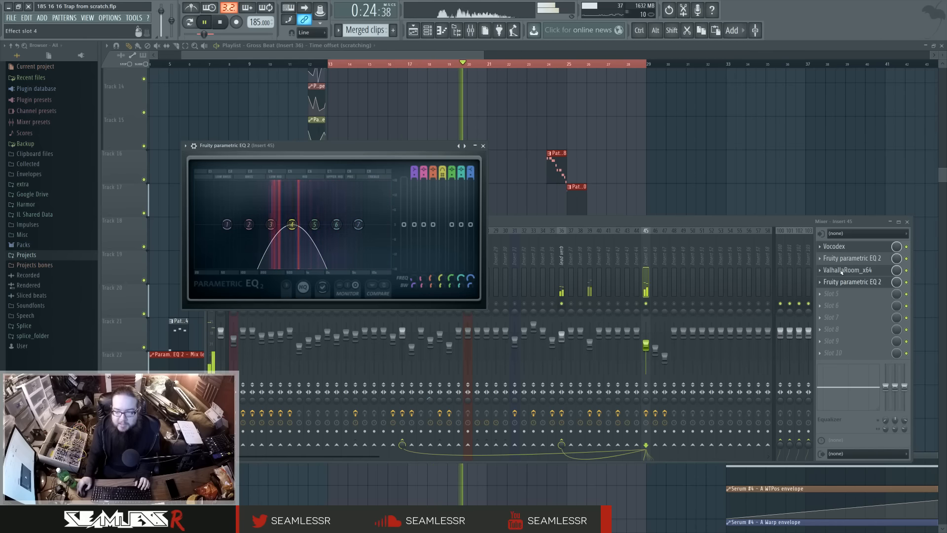
Try the EQ in the first slot of insert 45 while sweeping band 4's frequency with a narrower bandwidth
{"action": "scroll", "coordinate": [843, 282], "scroll_direction": "up", "scroll_amount": 3}
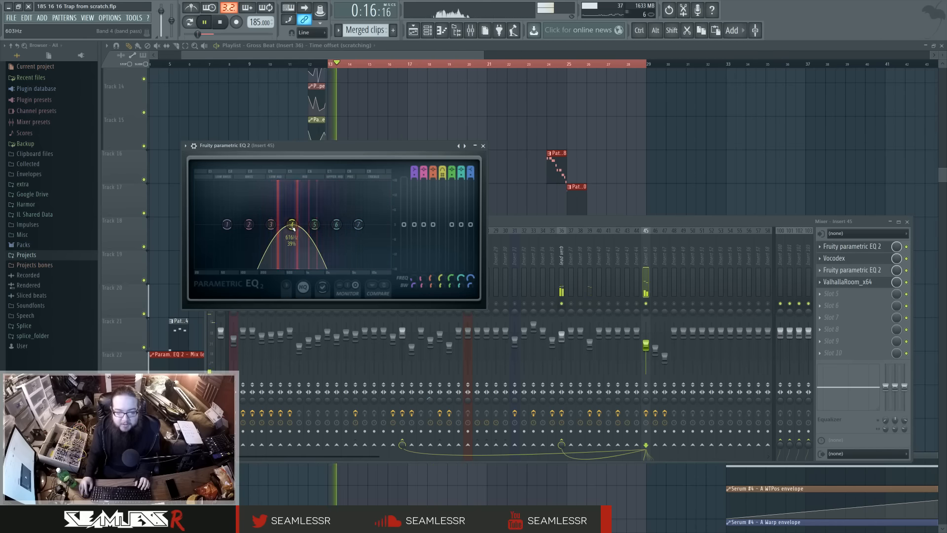
{"action": "mouse_move", "coordinate": [292, 225]}
{"action": "left_mouse_down"}
{"action": "mouse_move", "coordinate": [375, 225]}
{"action": "mouse_move", "coordinate": [222, 225]}
{"action": "mouse_move", "coordinate": [369, 224]}
{"action": "mouse_move", "coordinate": [286, 225]}
{"action": "left_mouse_up"}
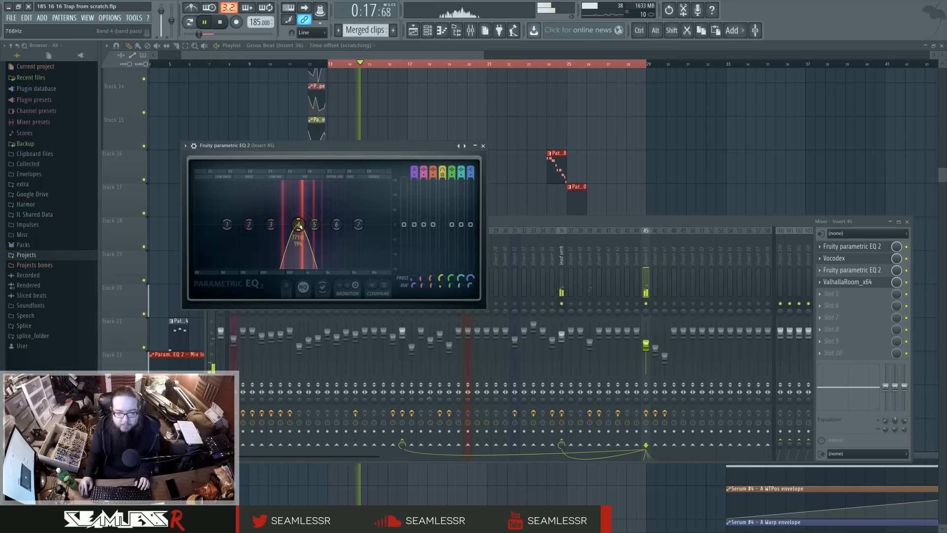
{"action": "mouse_move", "coordinate": [299, 225]}
{"action": "left_mouse_down"}
{"action": "mouse_move", "coordinate": [281, 225]}
{"action": "mouse_move", "coordinate": [291, 224]}
{"action": "left_mouse_up"}
{"action": "right_click", "coordinate": [436, 285]}
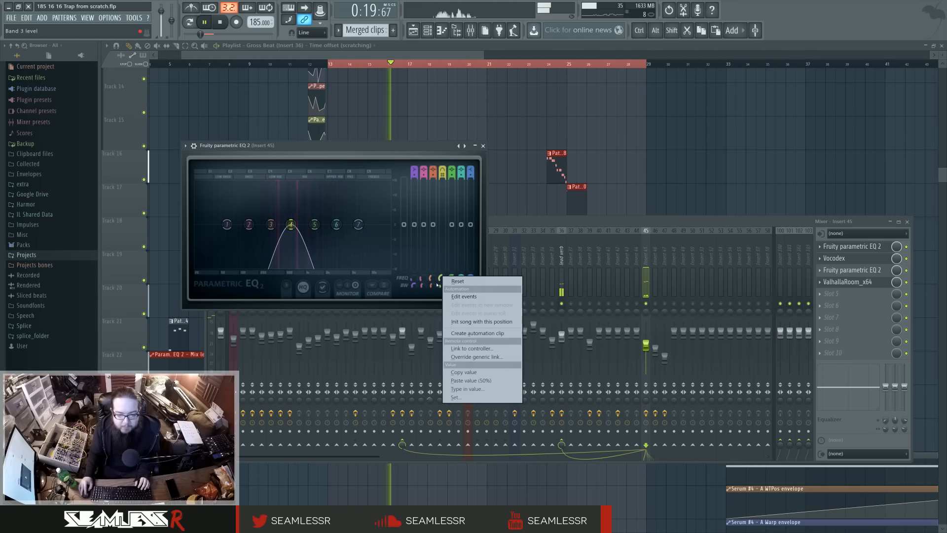
Move the band-pass EQ back to slot 4, after ValhallaRoom_x64, and reopen its window
{"action": "left_click", "coordinate": [839, 248]}
{"action": "scroll", "coordinate": [838, 248], "scroll_direction": "down", "scroll_amount": 2}
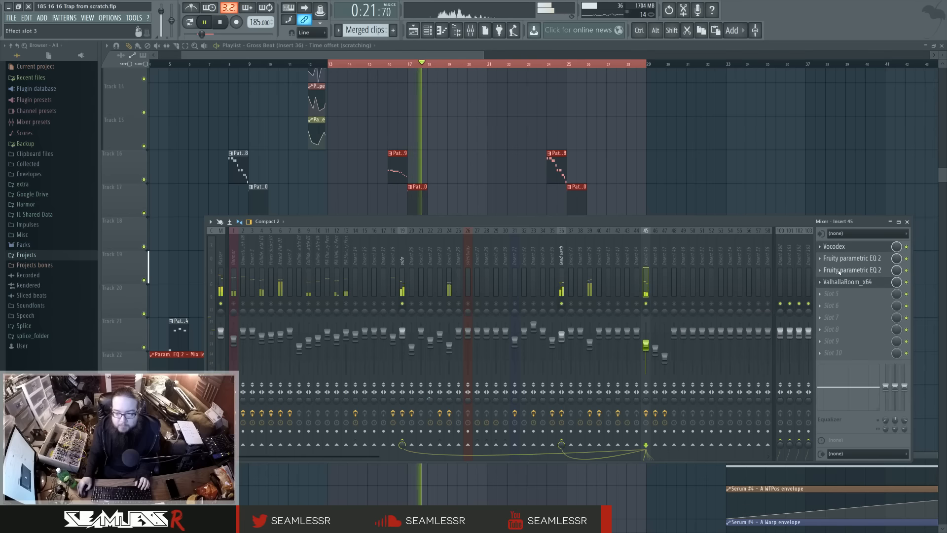
{"action": "scroll", "coordinate": [839, 270], "scroll_direction": "down", "scroll_amount": 1}
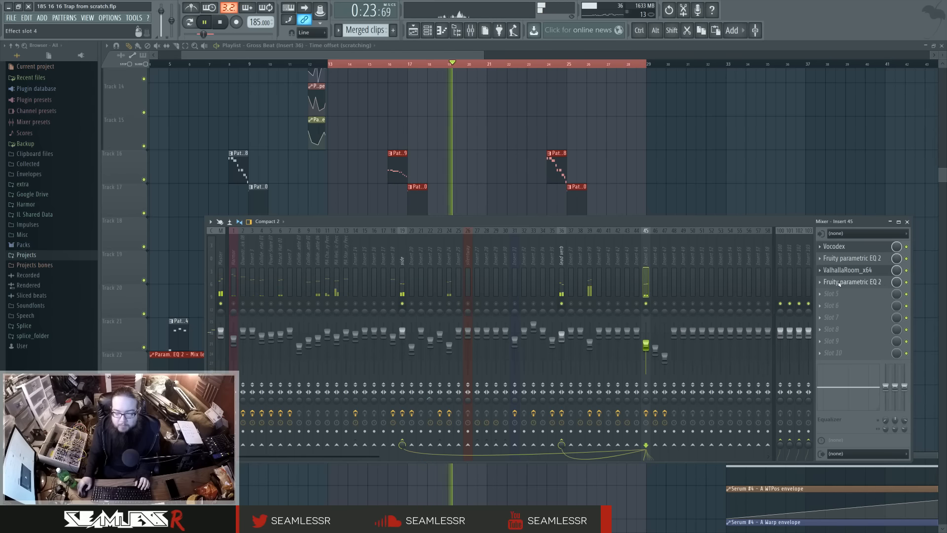
{"action": "left_click", "coordinate": [840, 283]}
{"action": "left_click", "coordinate": [838, 284]}
{"action": "left_click", "coordinate": [836, 284]}
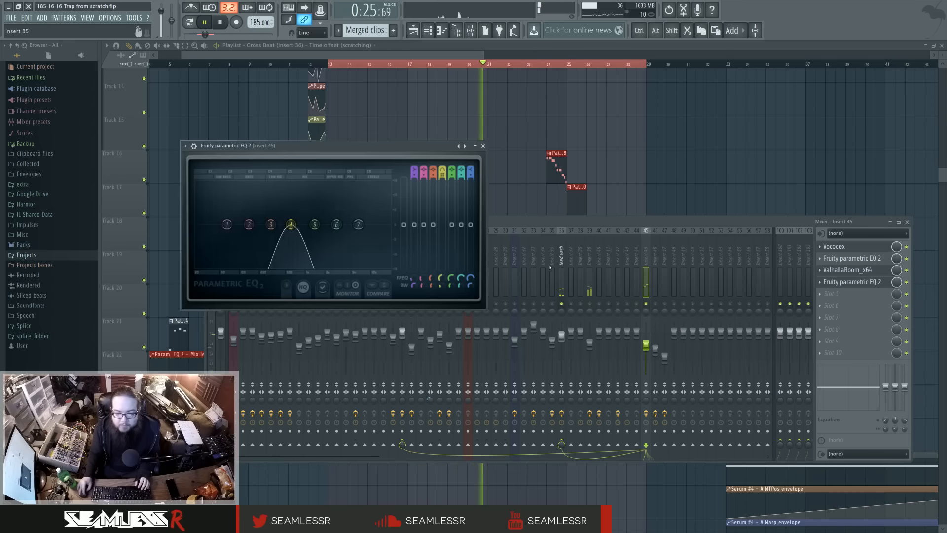
Sweep band 4's frequency during playback to test the band pass after the reverb
{"action": "key", "text": "space"}
{"action": "key", "text": "space"}
{"action": "mouse_move", "coordinate": [291, 224]}
{"action": "left_mouse_down"}
{"action": "mouse_move", "coordinate": [356, 224]}
{"action": "mouse_move", "coordinate": [284, 225]}
{"action": "left_mouse_up"}
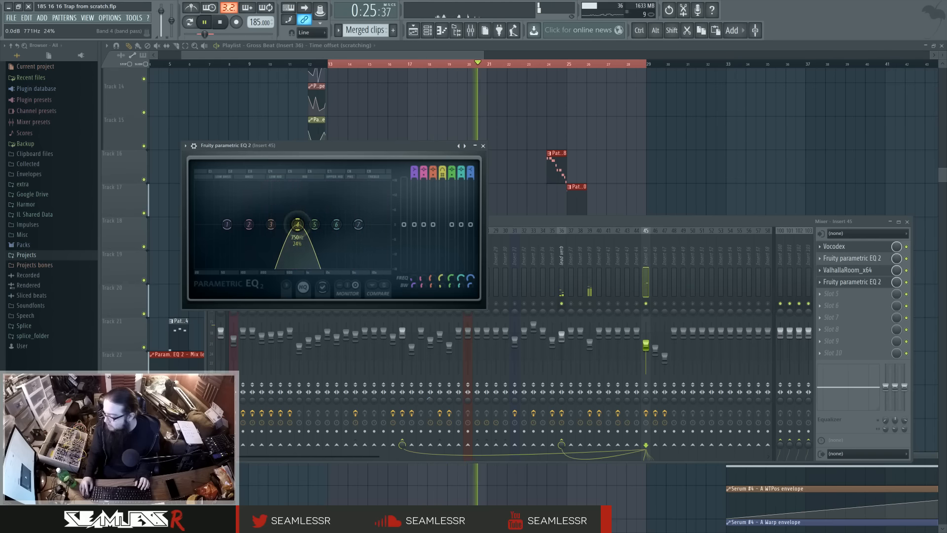
{"action": "key", "text": "space"}
{"action": "mouse_move", "coordinate": [299, 225]}
{"action": "left_mouse_down"}
{"action": "mouse_move", "coordinate": [331, 225]}
{"action": "mouse_move", "coordinate": [289, 224]}
{"action": "left_mouse_up"}
{"action": "key", "text": "space"}
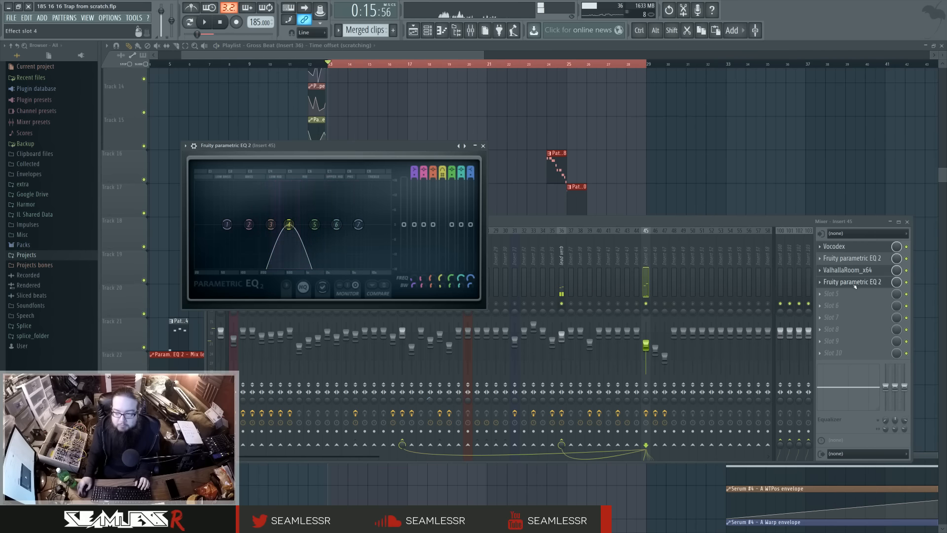
Move the band-pass EQ up three slots and create an automation clip for band 4's frequency after a short test sweep
{"action": "scroll", "coordinate": [854, 283], "scroll_direction": "up", "scroll_amount": 3}
{"action": "key", "text": "space"}
{"action": "mouse_move", "coordinate": [289, 224]}
{"action": "left_mouse_down"}
{"action": "mouse_move", "coordinate": [325, 224]}
{"action": "mouse_move", "coordinate": [291, 226]}
{"action": "left_mouse_up"}
{"action": "key", "text": "space"}
{"action": "right_click", "coordinate": [442, 277]}
{"action": "left_click", "coordinate": [469, 311]}
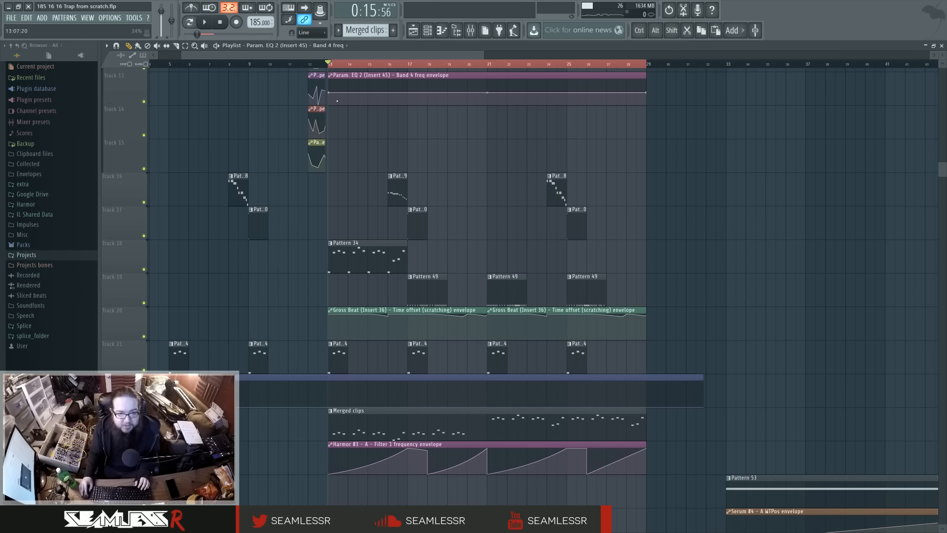
Shape the Band 4 freq envelope on track 13 with rising and falling points across bars 13 to 28, refining them during playback
{"action": "left_click", "coordinate": [367, 101]}
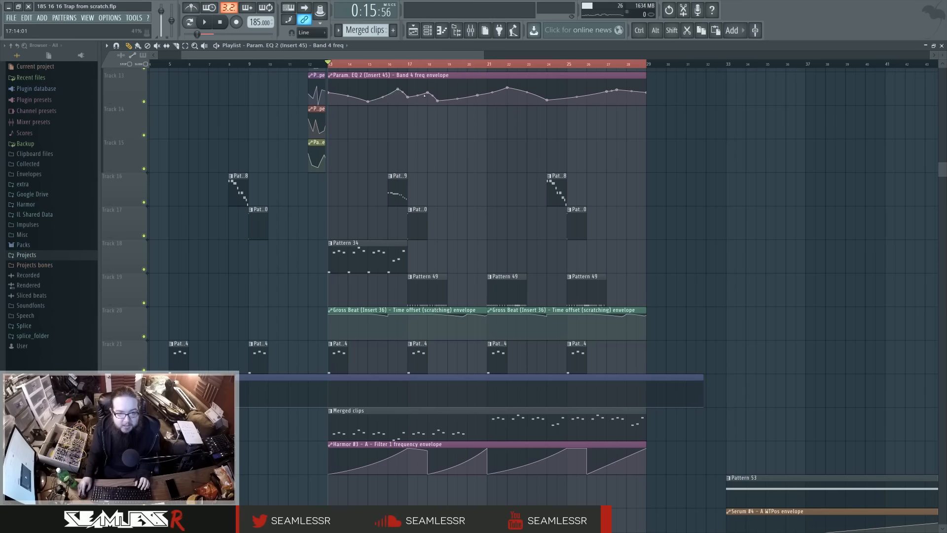
{"action": "key", "text": "space"}
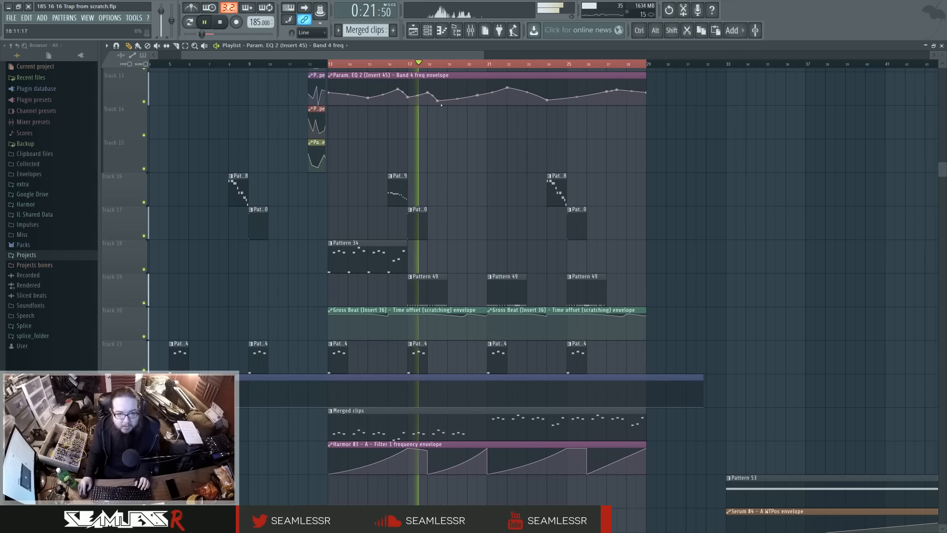
{"action": "right_click", "coordinate": [466, 91]}
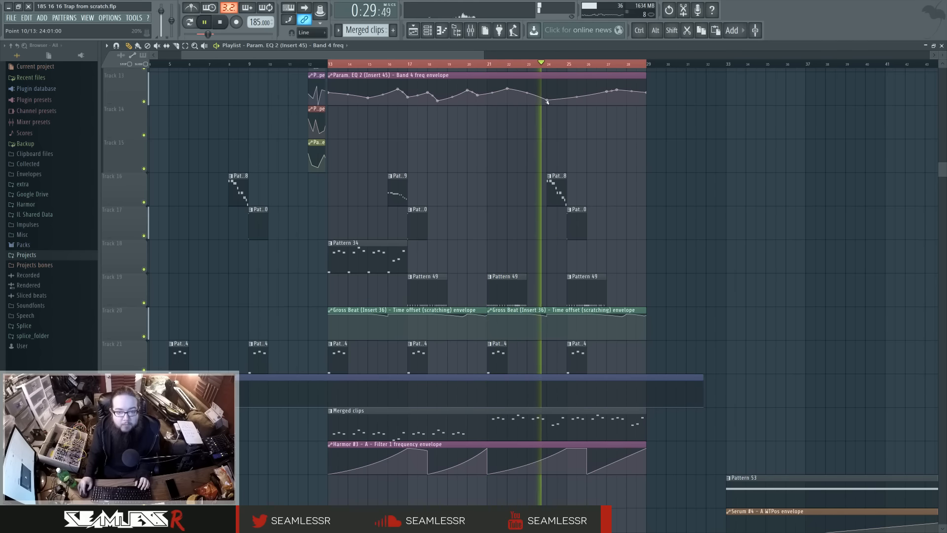
{"action": "left_click_drag", "start_coordinate": [547, 100], "coordinate": [547, 98]}
{"action": "right_click", "coordinate": [576, 91]}
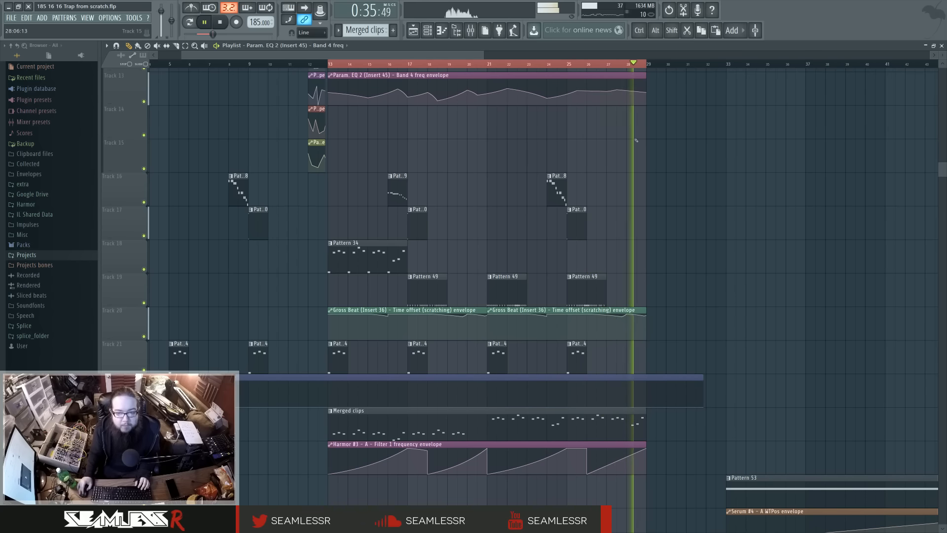
Raise the final point of the Band 4 freq envelope at bar 29 and replay the ending from bar 27
{"action": "left_click_drag", "start_coordinate": [645, 92], "coordinate": [645, 88]}
{"action": "left_click", "coordinate": [617, 64]}
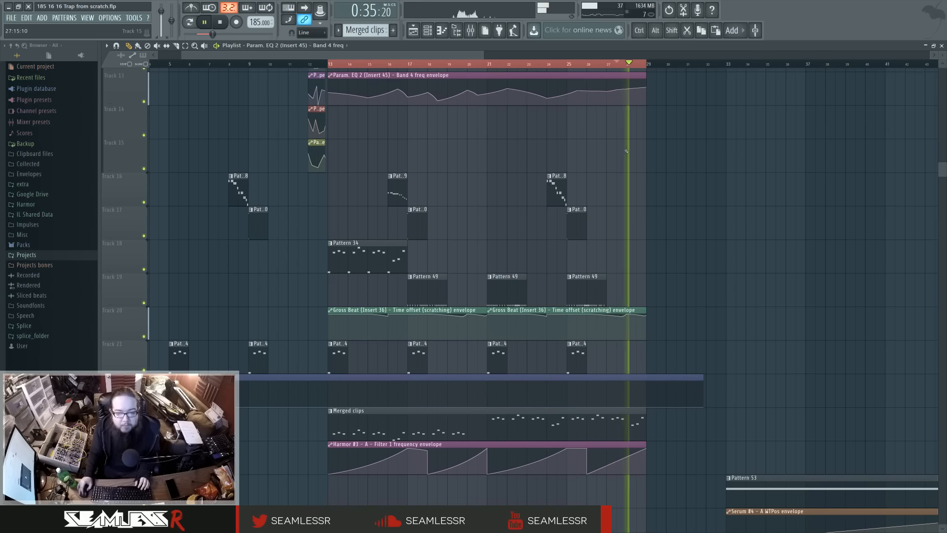
{"action": "key", "text": "space"}
Create an automation clip for the ValhallaRoom_x64 mix level on Insert 45 and move it to track 25 at bar 13
{"action": "key", "text": "F9"}
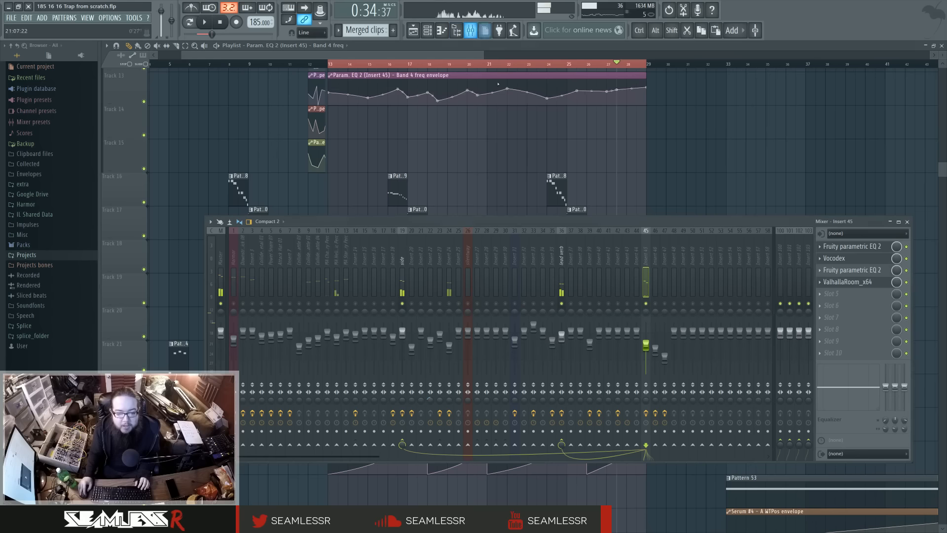
{"action": "right_click", "coordinate": [877, 282]}
{"action": "key", "text": "Escape"}
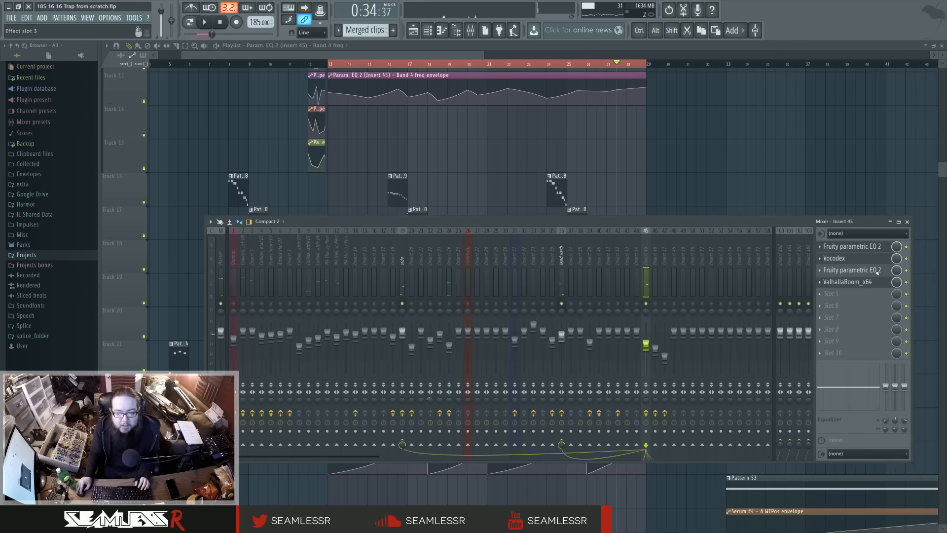
{"action": "right_click", "coordinate": [897, 286]}
{"action": "left_click", "coordinate": [900, 342]}
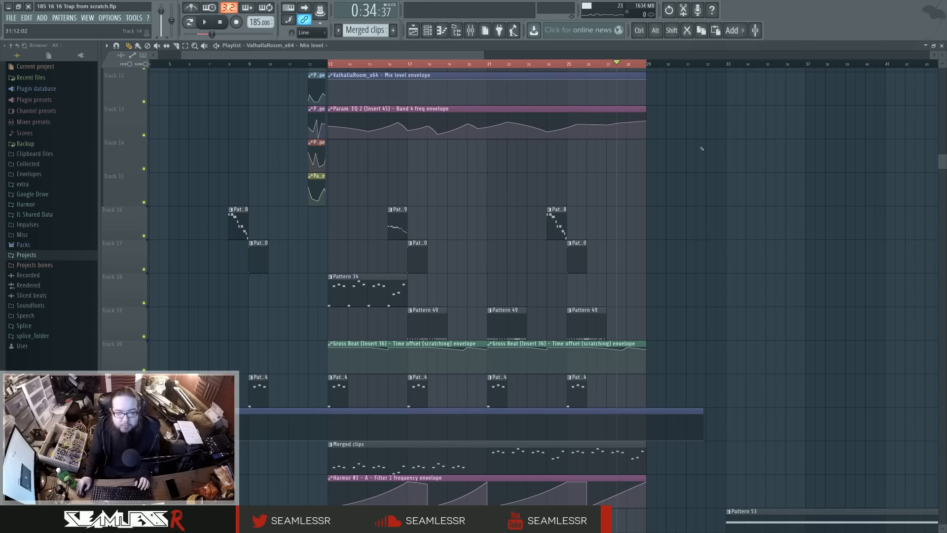
{"action": "left_click_drag", "start_coordinate": [368, 75], "coordinate": [397, 509]}
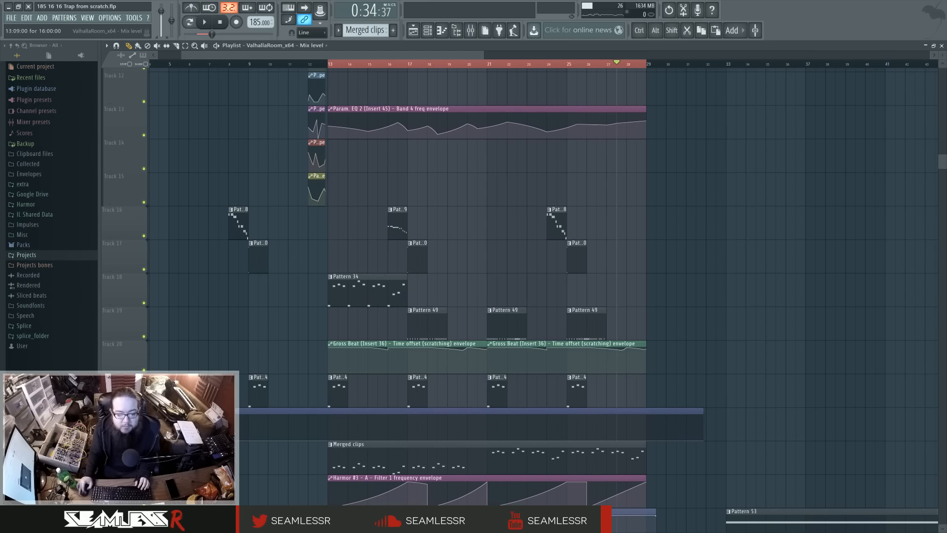
{"action": "scroll", "coordinate": [315, 459], "scroll_direction": "down", "scroll_amount": 3}
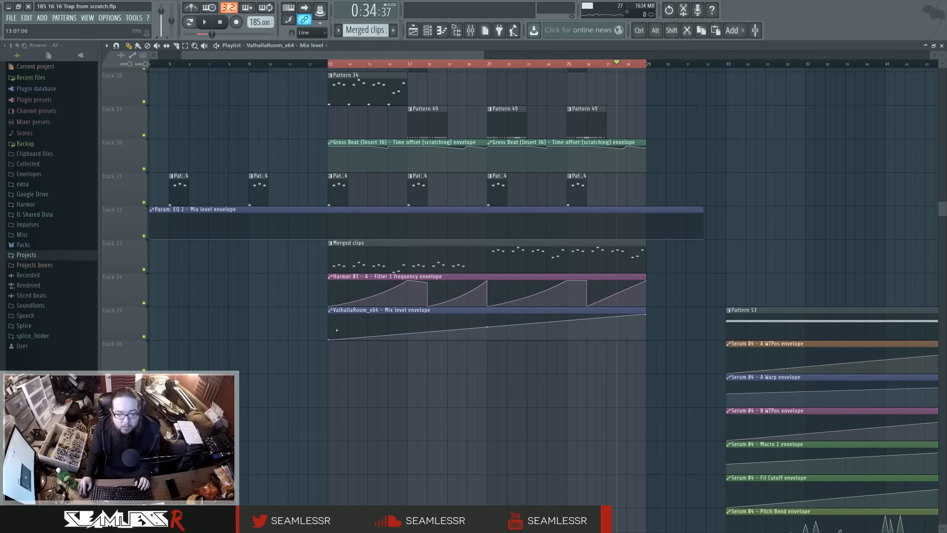
Shape the ValhallaRoom_x64 mix level envelope with a half-bar fade-in before bar 13 and a half-bar fade-out after bar 29
{"action": "left_click_drag", "start_coordinate": [330, 313], "coordinate": [320, 313]}
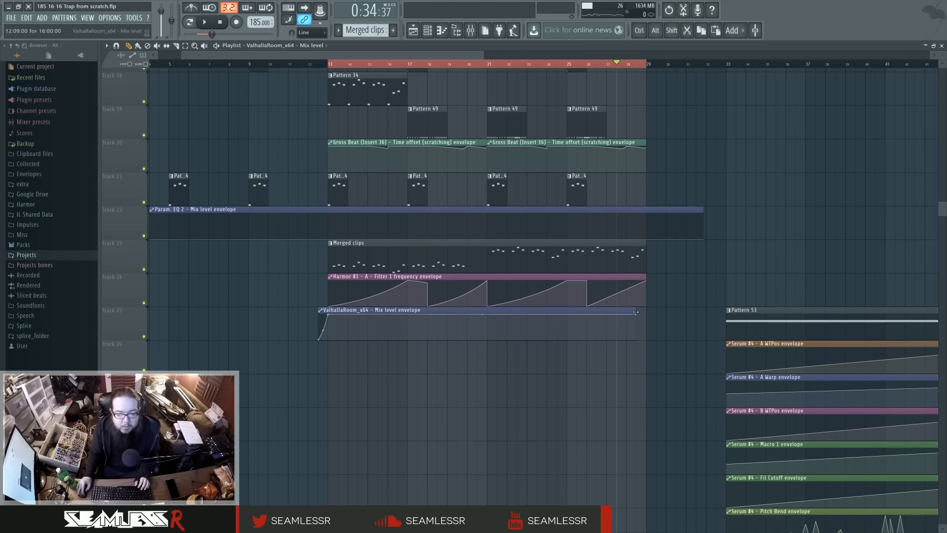
{"action": "left_click_drag", "start_coordinate": [646, 314], "coordinate": [657, 337]}
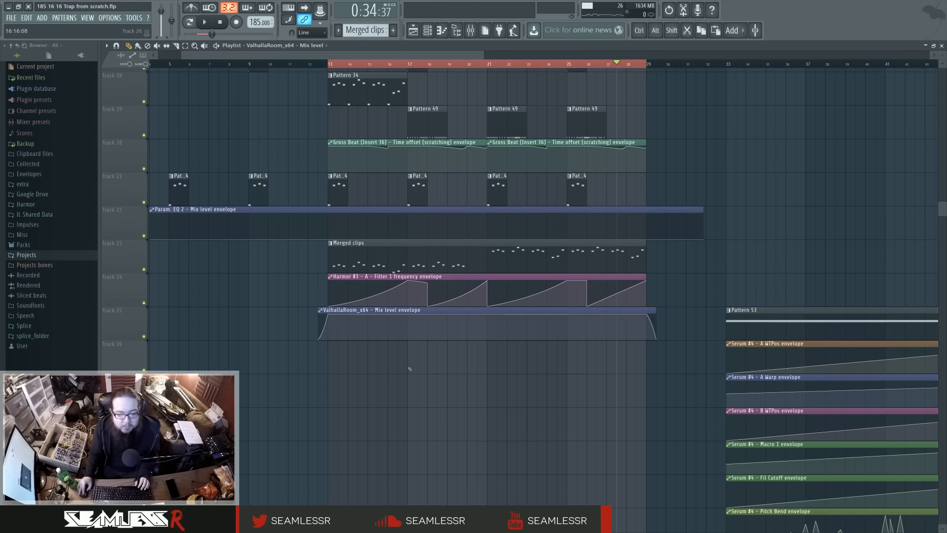
Play the transition from bar 12 into bar 13 and clear the time selection to hear the automated reverb mix
{"action": "scroll", "coordinate": [394, 296], "scroll_direction": "up", "scroll_amount": 8}
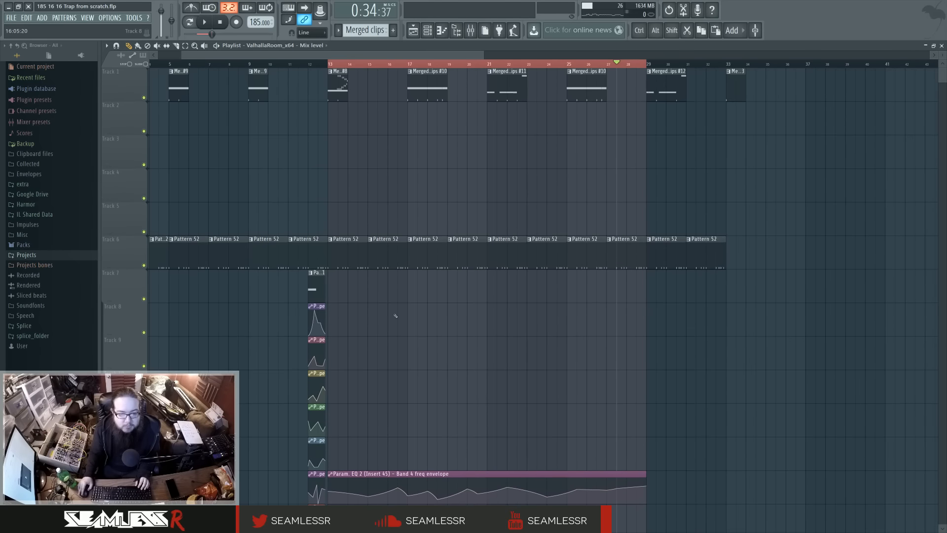
{"action": "left_click", "coordinate": [471, 31]}
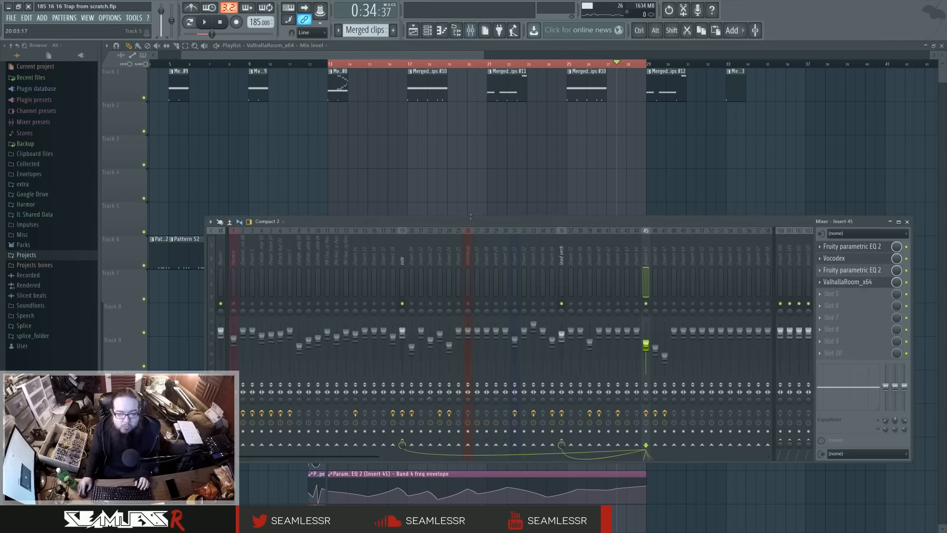
{"action": "key", "text": "F9"}
{"action": "left_click", "coordinate": [310, 66]}
{"action": "key", "text": "space"}
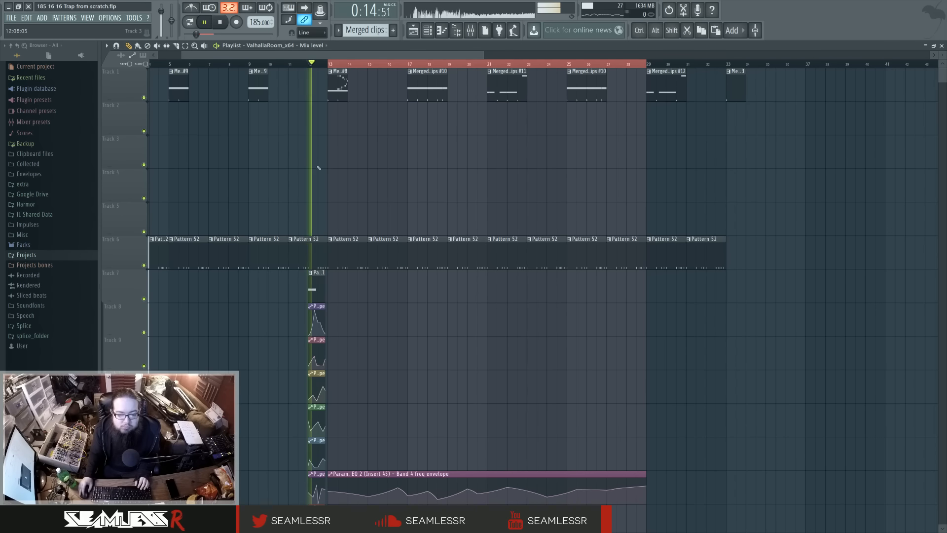
{"action": "left_click", "coordinate": [369, 64]}
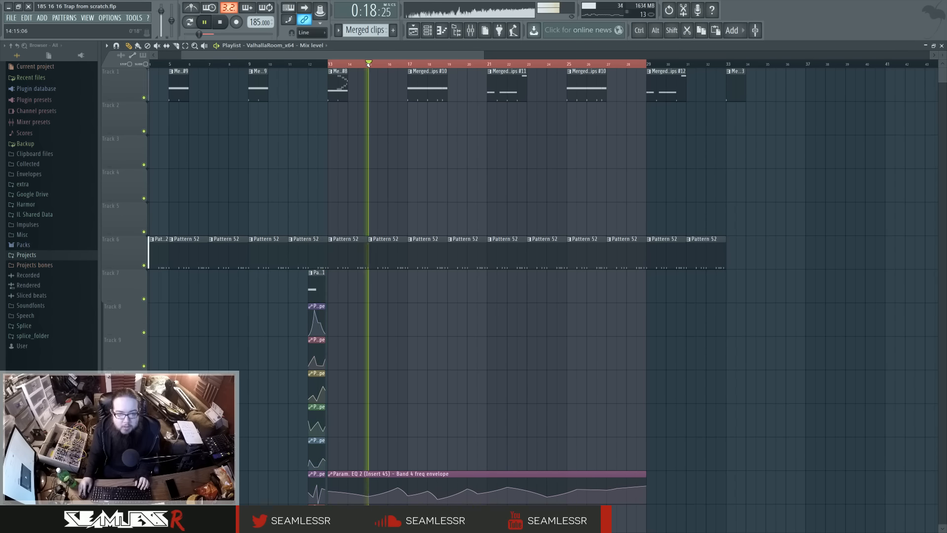
{"action": "left_click", "coordinate": [321, 64]}
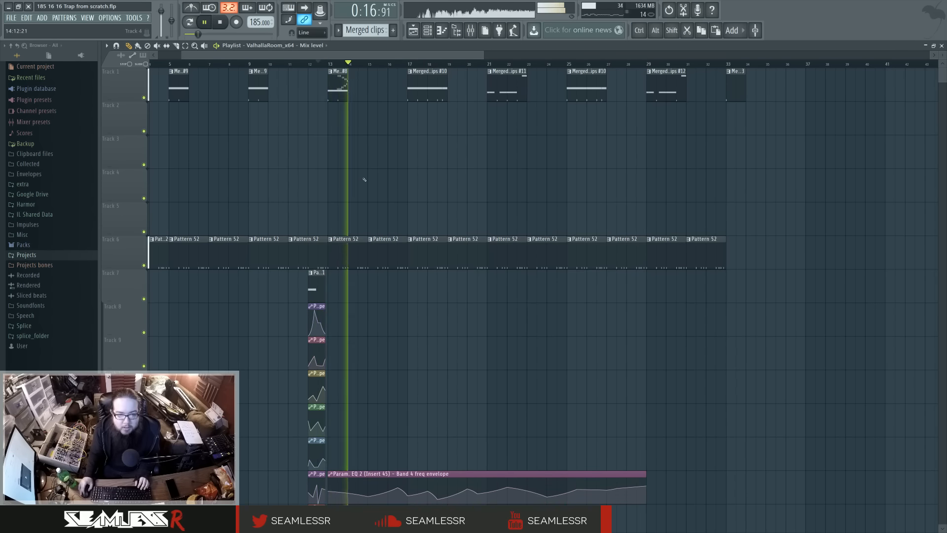
Review the intro arrangement from the melody tracks up to track 1 during playback and stop the song
{"action": "scroll", "coordinate": [364, 178], "scroll_direction": "down", "scroll_amount": 5}
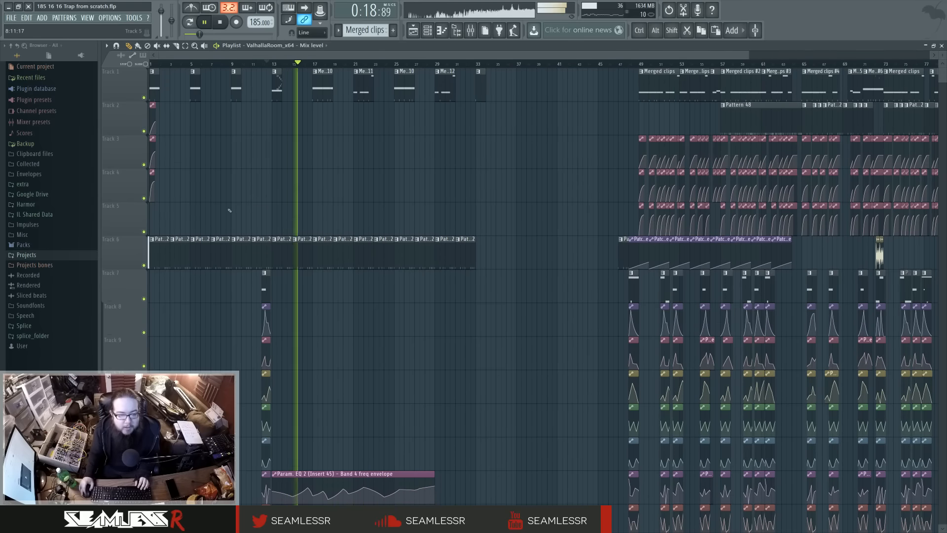
{"action": "scroll", "coordinate": [230, 212], "scroll_direction": "down", "scroll_amount": 10}
{"action": "scroll", "coordinate": [233, 290], "scroll_direction": "up", "scroll_amount": 5}
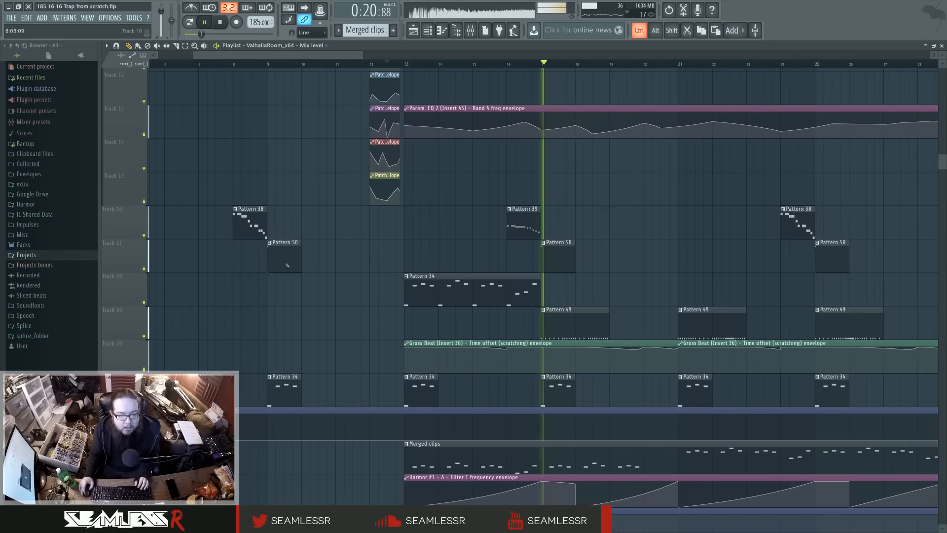
{"action": "scroll", "coordinate": [309, 297], "scroll_direction": "down", "scroll_amount": 4}
{"action": "left_click_drag", "start_coordinate": [268, 302], "coordinate": [320, 318]}
{"action": "scroll", "coordinate": [320, 318], "scroll_direction": "up", "scroll_amount": 1}
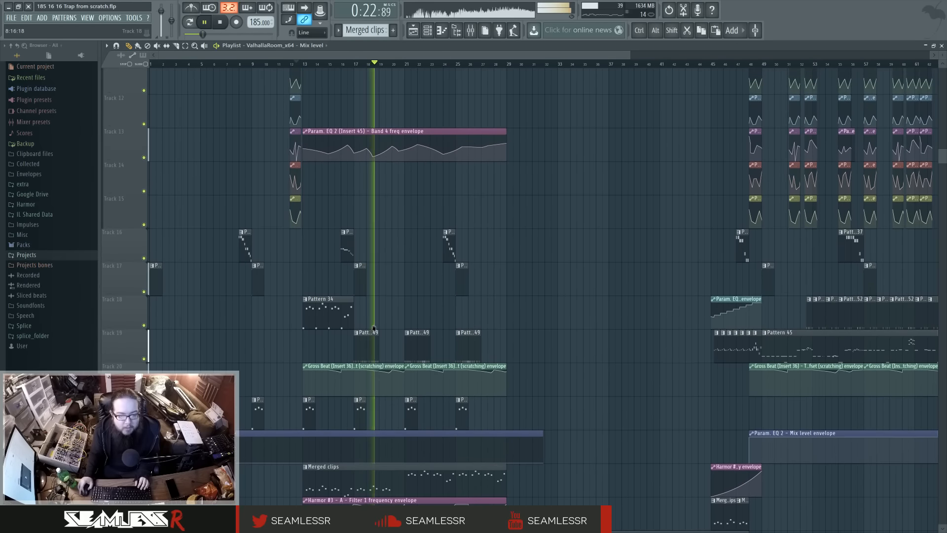
{"action": "key", "text": "space"}
{"action": "scroll", "coordinate": [271, 335], "scroll_direction": "up", "scroll_amount": 2}
{"action": "scroll", "coordinate": [269, 333], "scroll_direction": "up", "scroll_amount": 9}
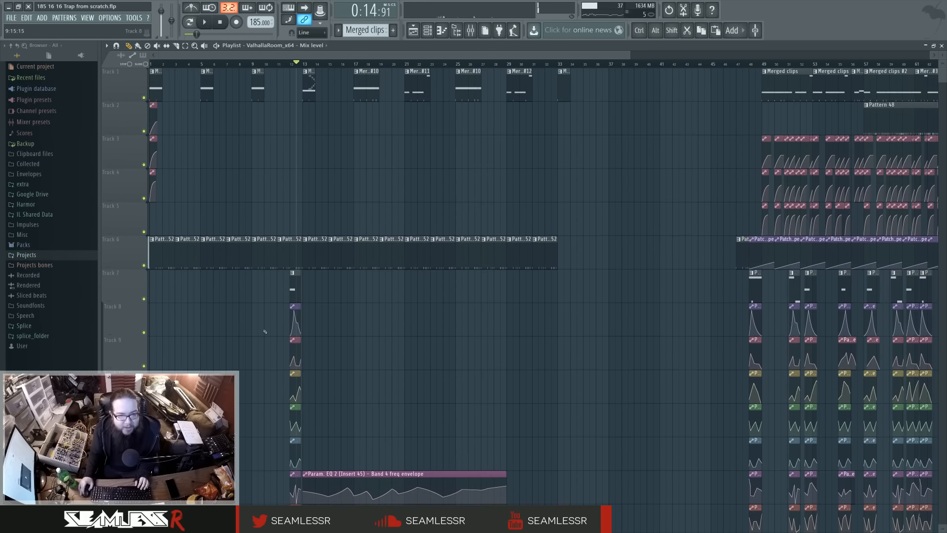
Move the merged melody clip and its Harmor filter and ValhallaRoom mix envelopes four bars later, so the melody starts at bar 17
{"action": "scroll", "coordinate": [265, 331], "scroll_direction": "down", "scroll_amount": 5}
{"action": "left_click_drag", "start_coordinate": [348, 328], "coordinate": [410, 346]}
{"action": "scroll", "coordinate": [399, 328], "scroll_direction": "down", "scroll_amount": 7}
{"action": "scroll", "coordinate": [399, 328], "scroll_direction": "down", "scroll_amount": 2}
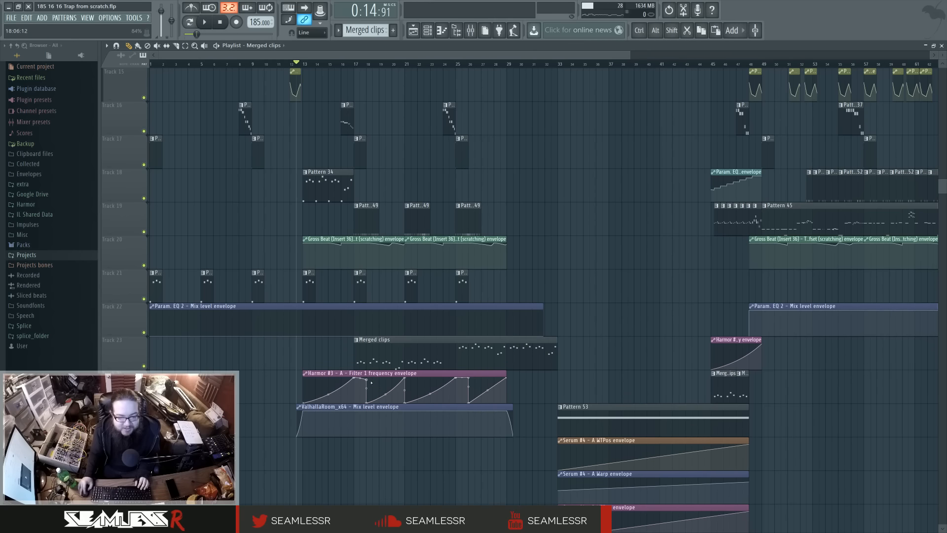
{"action": "left_click_drag", "start_coordinate": [311, 387], "coordinate": [363, 387]}
{"action": "left_click_drag", "start_coordinate": [307, 421], "coordinate": [358, 422]}
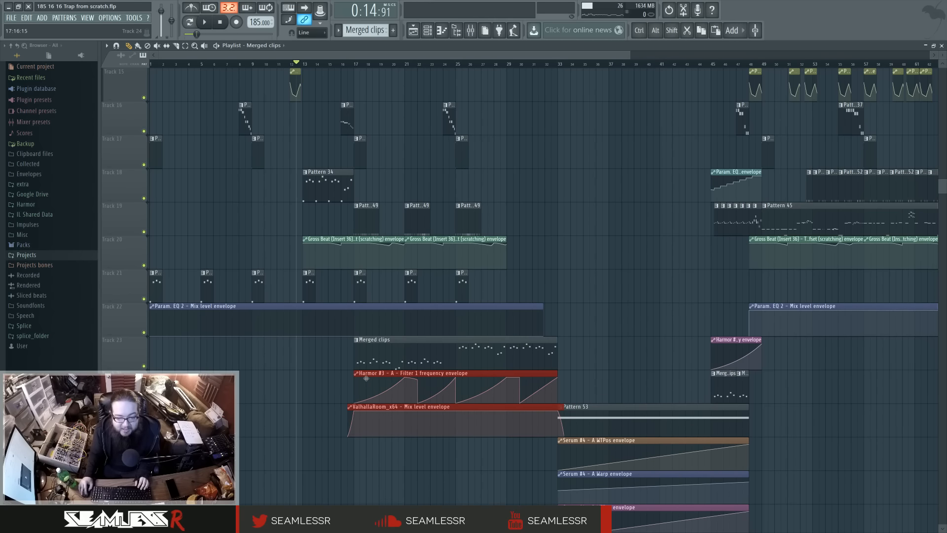
{"action": "scroll", "coordinate": [370, 474], "scroll_direction": "down", "scroll_amount": 5}
{"action": "scroll", "coordinate": [361, 470], "scroll_direction": "up", "scroll_amount": 4}
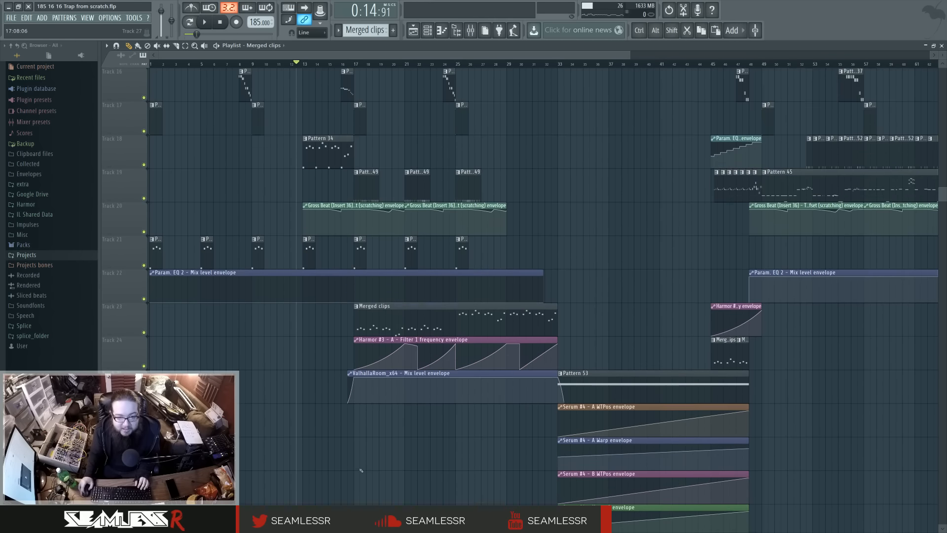
Switch which clip lies in front where the ValhallaRoom_x64 mix level envelope overlaps Pattern 53 at bar 33 on track 25
{"action": "scroll", "coordinate": [563, 391], "scroll_direction": "up", "scroll_amount": 6, "text": "ctrl"}
{"action": "left_click", "coordinate": [556, 382]}
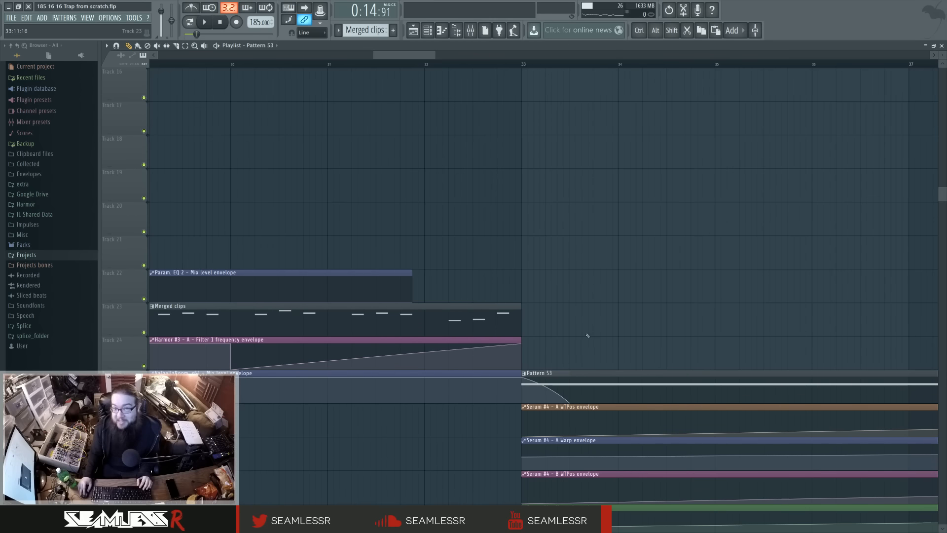
{"action": "mouse_move", "coordinate": [476, 374]}
{"action": "left_mouse_down"}
{"action": "mouse_move", "coordinate": [543, 373]}
{"action": "mouse_move", "coordinate": [475, 373]}
{"action": "left_mouse_up"}
{"action": "left_click", "coordinate": [563, 373]}
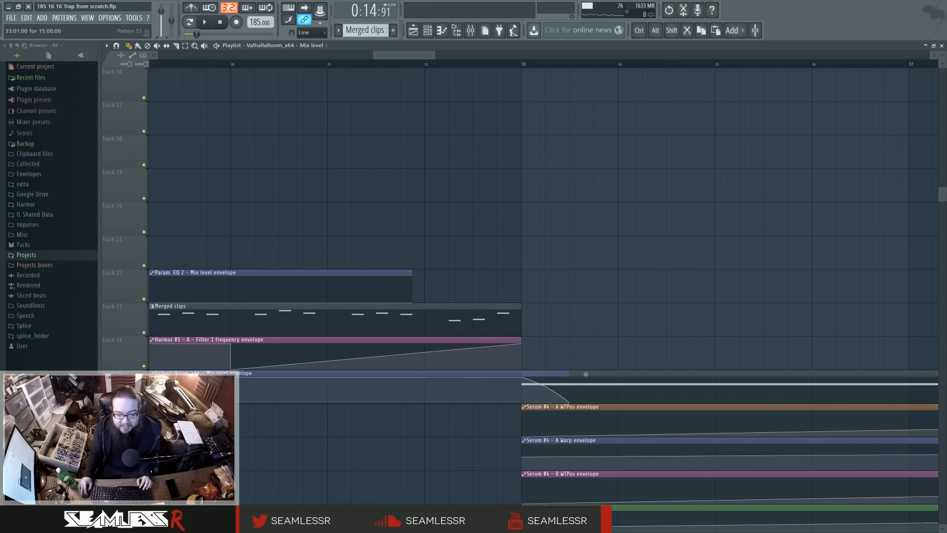
{"action": "left_click", "coordinate": [586, 374]}
{"action": "left_click", "coordinate": [511, 375]}
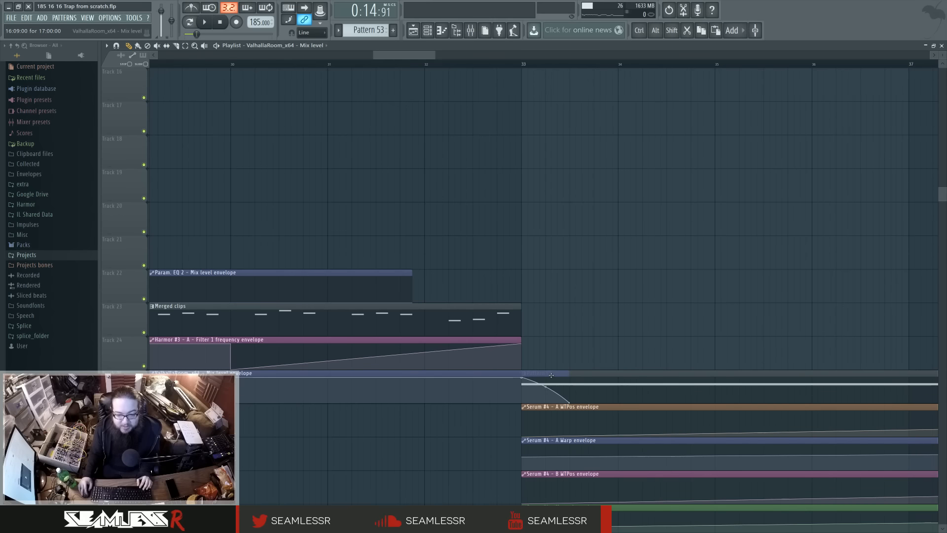
Move the ValhallaRoom_x64 mix level envelope up to track 24, stacked with the Harmor #3 filter envelope
{"action": "left_click_drag", "start_coordinate": [263, 382], "coordinate": [501, 368]}
{"action": "left_click_drag", "start_coordinate": [239, 401], "coordinate": [387, 410]}
{"action": "scroll", "coordinate": [368, 413], "scroll_direction": "down", "scroll_amount": 6, "text": "ctrl"}
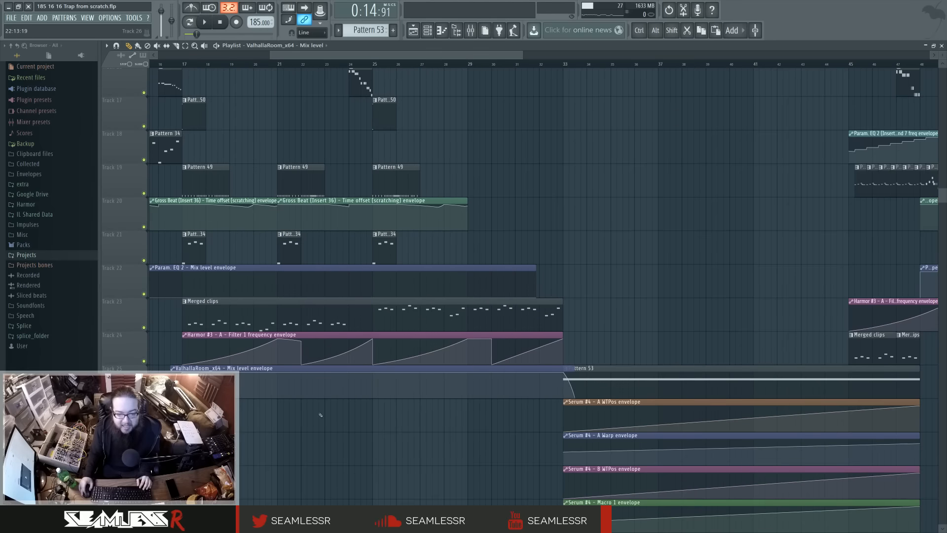
{"action": "scroll", "coordinate": [239, 419], "scroll_direction": "up", "scroll_amount": 4, "text": "ctrl"}
{"action": "left_click_drag", "start_coordinate": [238, 418], "coordinate": [546, 424]}
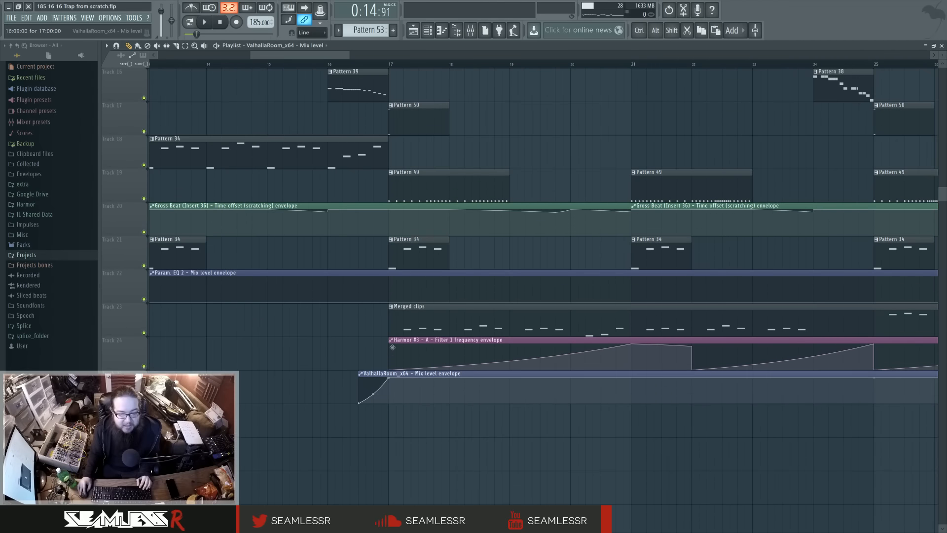
{"action": "left_click_drag", "start_coordinate": [382, 374], "coordinate": [383, 340]}
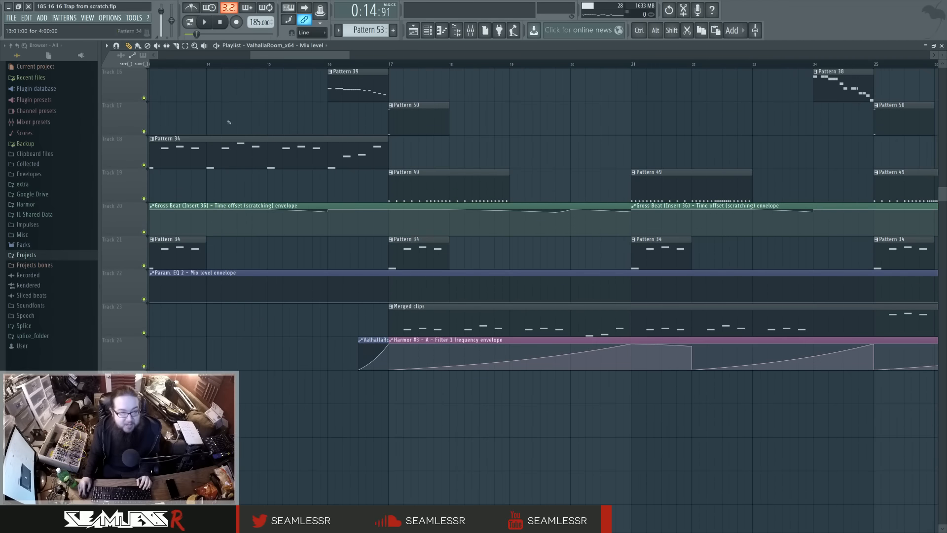
Open the channel settings of the Harmor #3 Filter 1 frequency envelope, close them, and undo the clip deletion
{"action": "double_click", "coordinate": [428, 340]}
{"action": "double_click", "coordinate": [428, 340]}
{"action": "double_click", "coordinate": [428, 340]}
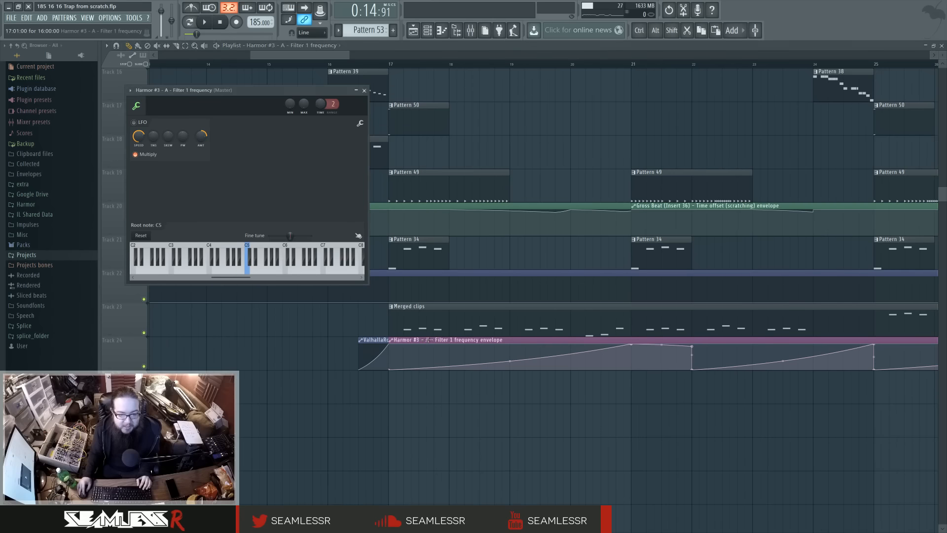
{"action": "double_click", "coordinate": [428, 340]}
{"action": "key", "text": "ctrl+z"}
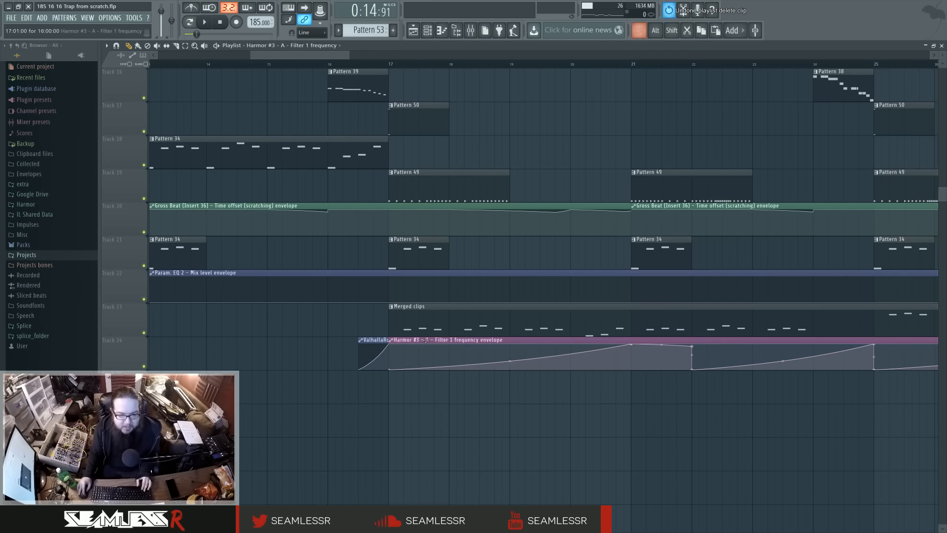
Duplicate the Harmor #3 Filter 1 frequency envelope onto track 25 and undo the copy
{"action": "left_click", "coordinate": [598, 341], "text": "ctrl"}
{"action": "left_click", "coordinate": [597, 341]}
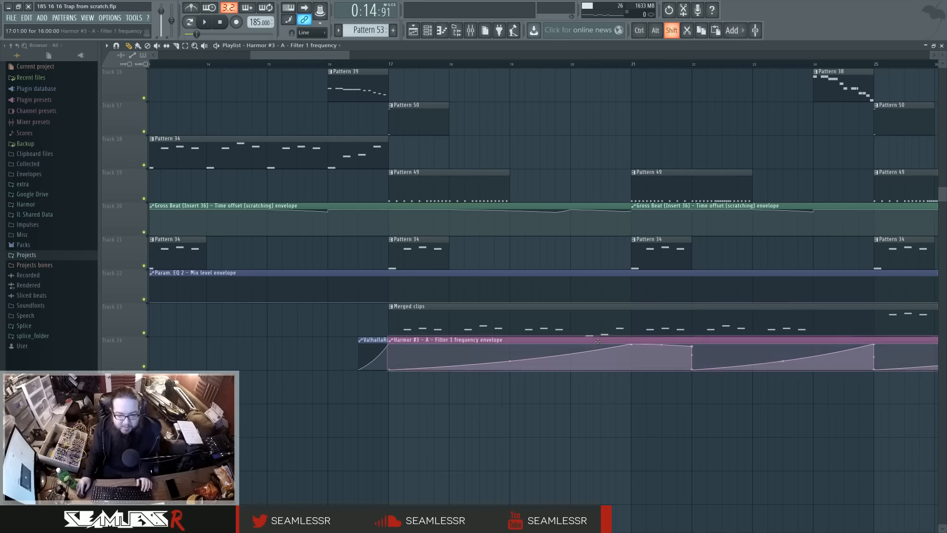
{"action": "left_click_drag", "start_coordinate": [597, 341], "coordinate": [592, 398]}
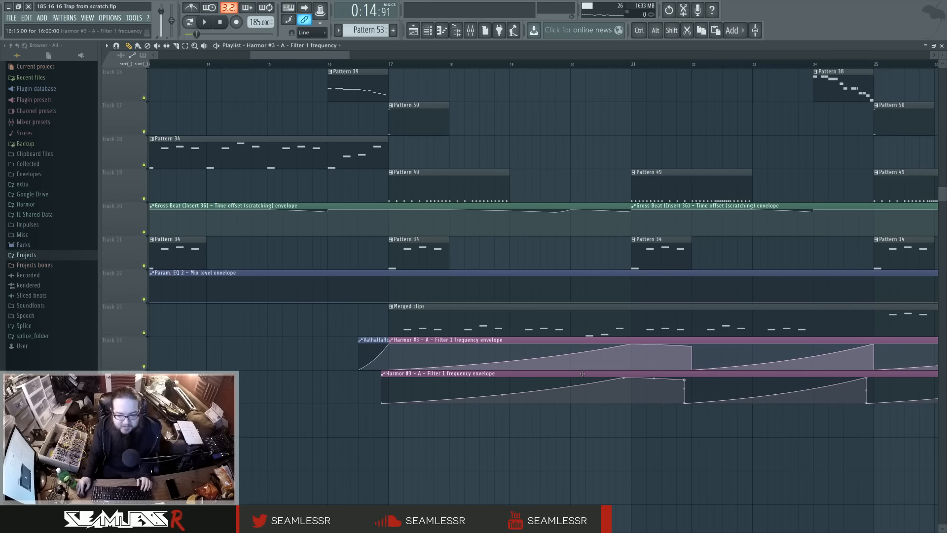
{"action": "key", "text": "ctrl+z"}
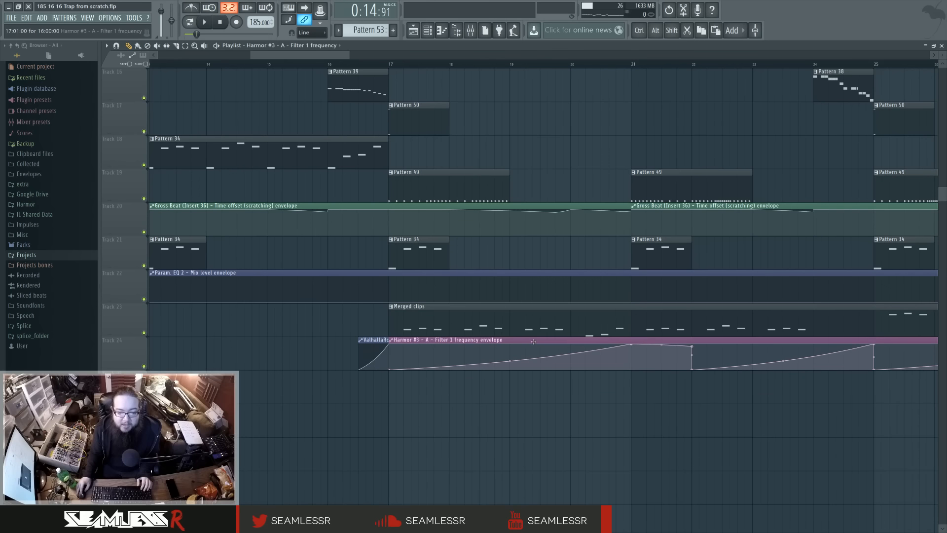
Try stacking the merged melody clip over the envelopes on track 24, and return it to track 23 at bar 17
{"action": "left_click_drag", "start_coordinate": [444, 306], "coordinate": [444, 341]}
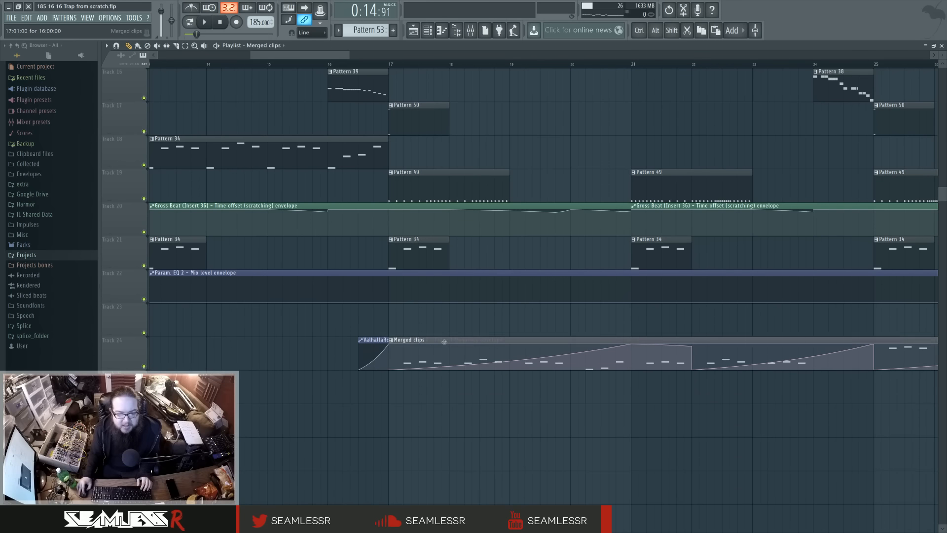
{"action": "left_click", "coordinate": [445, 340]}
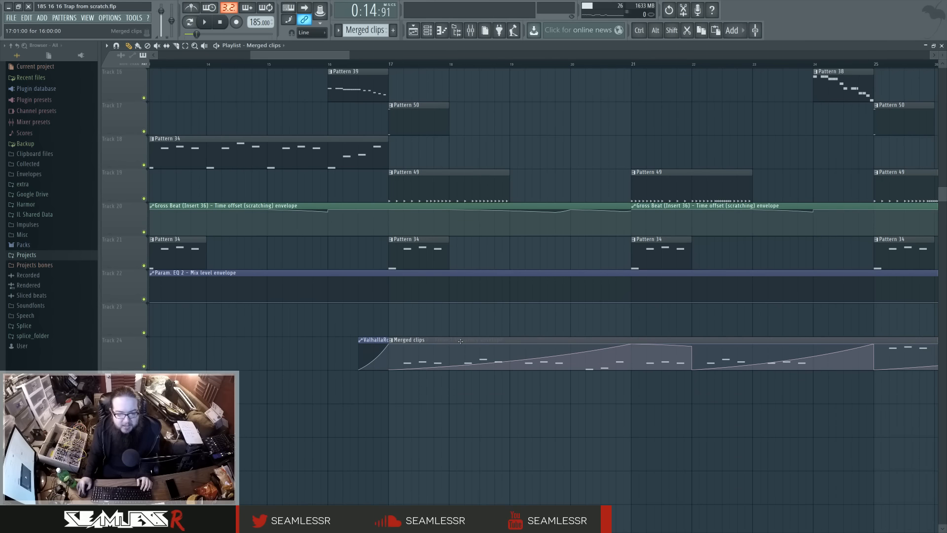
{"action": "left_click_drag", "start_coordinate": [460, 341], "coordinate": [461, 304]}
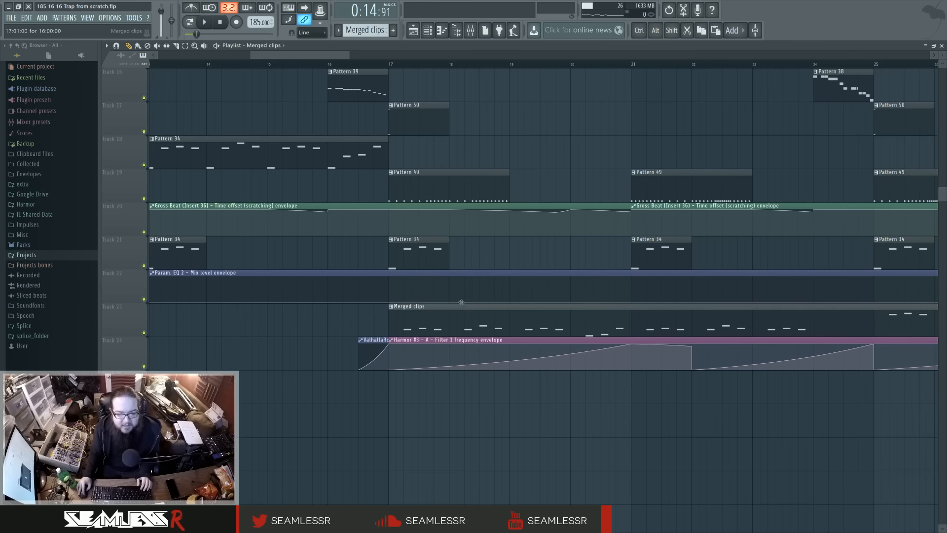
{"action": "left_click", "coordinate": [476, 339]}
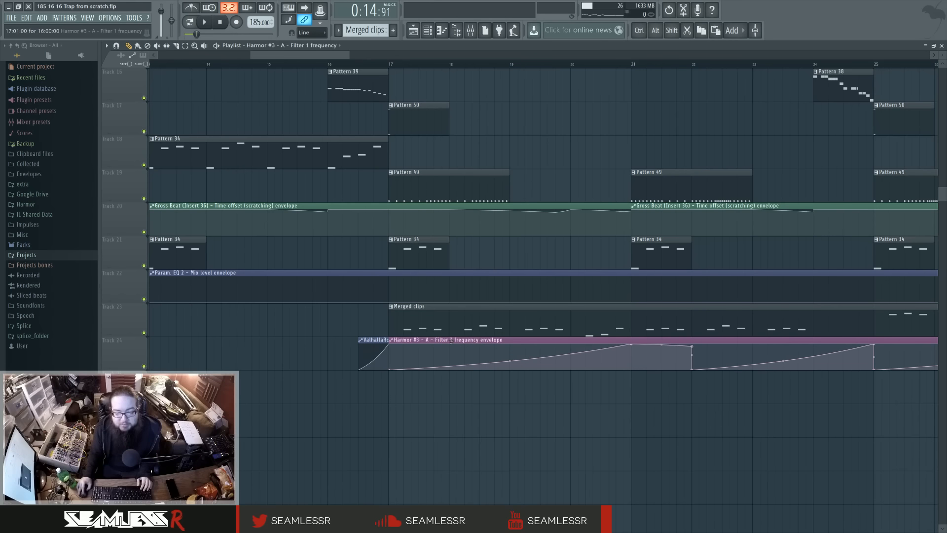
Move the Harmor #3 Filter 1 frequency envelope down to track 25, keeping its start at bar 17
{"action": "left_click_drag", "start_coordinate": [450, 340], "coordinate": [453, 374]}
{"action": "scroll", "coordinate": [453, 418], "scroll_direction": "down", "scroll_amount": 4}
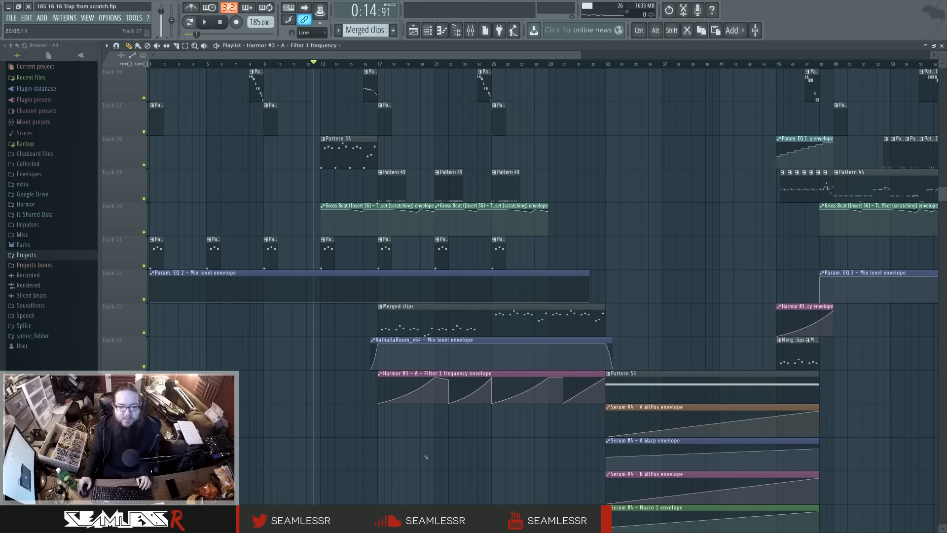
Move the Param. EQ 2 (Insert 45) Band 4 freq envelope from track 13 to track 26 at bar 17, beneath the Harmor #3 envelope
{"action": "scroll", "coordinate": [405, 434], "scroll_direction": "up", "scroll_amount": 5}
{"action": "scroll", "coordinate": [330, 377], "scroll_direction": "down", "scroll_amount": 3}
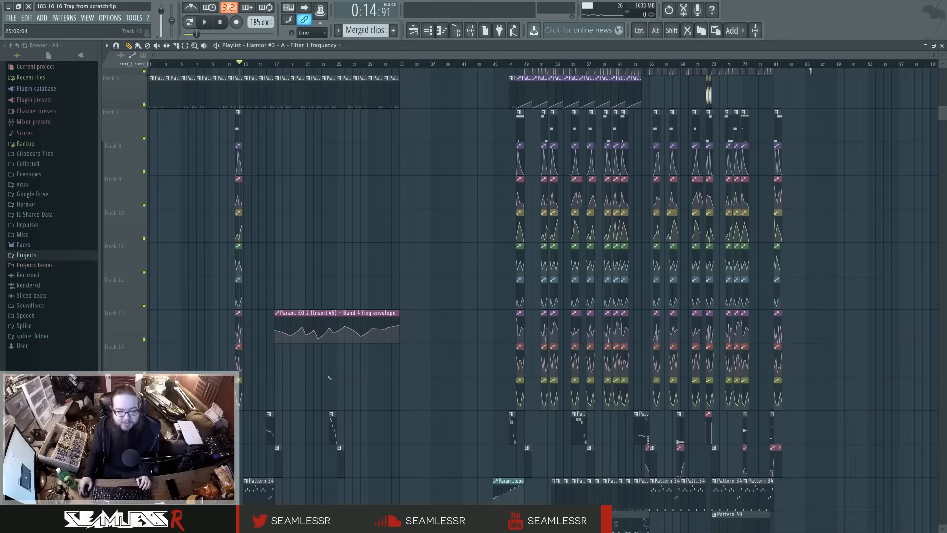
{"action": "left_click", "coordinate": [104, 138]}
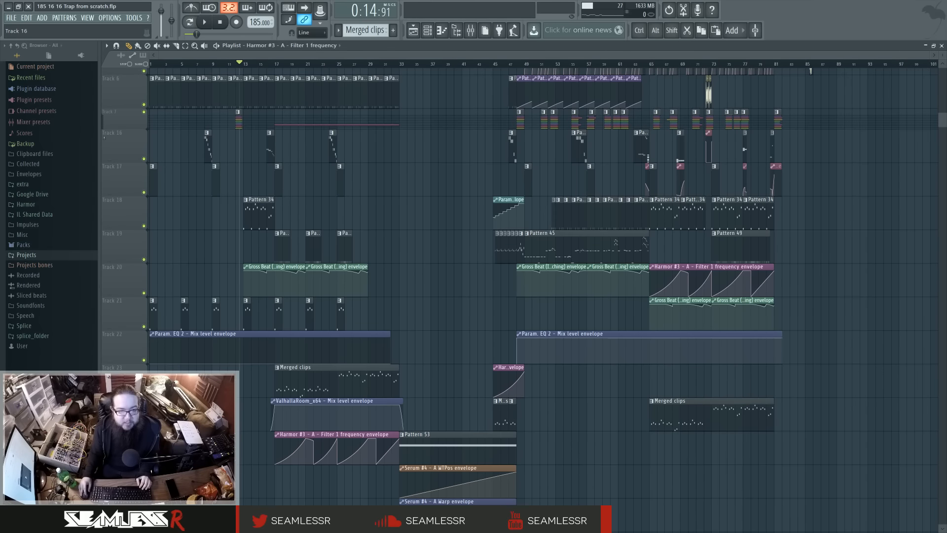
{"action": "left_click", "coordinate": [102, 112]}
{"action": "scroll", "coordinate": [304, 228], "scroll_direction": "down", "scroll_amount": 4}
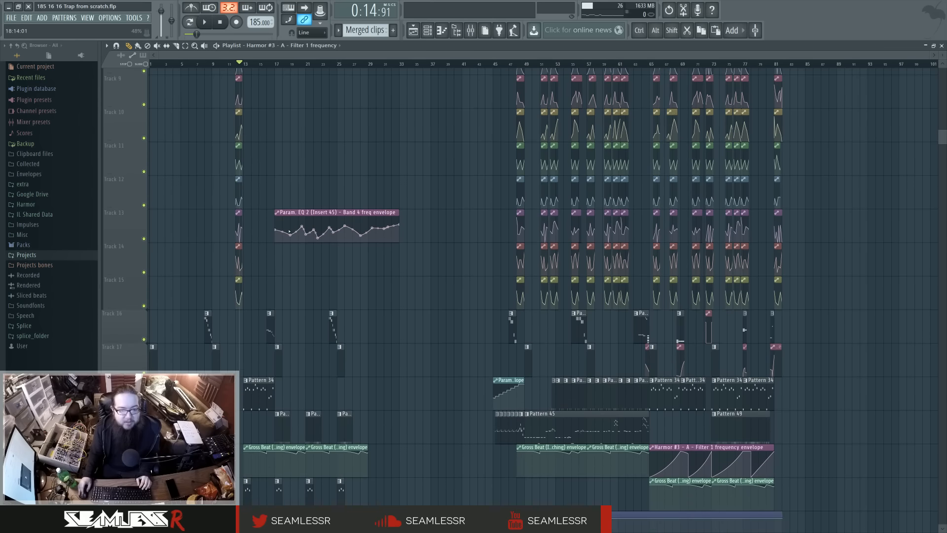
{"action": "right_click", "coordinate": [294, 179]}
{"action": "scroll", "coordinate": [294, 179], "scroll_direction": "up", "scroll_amount": 4}
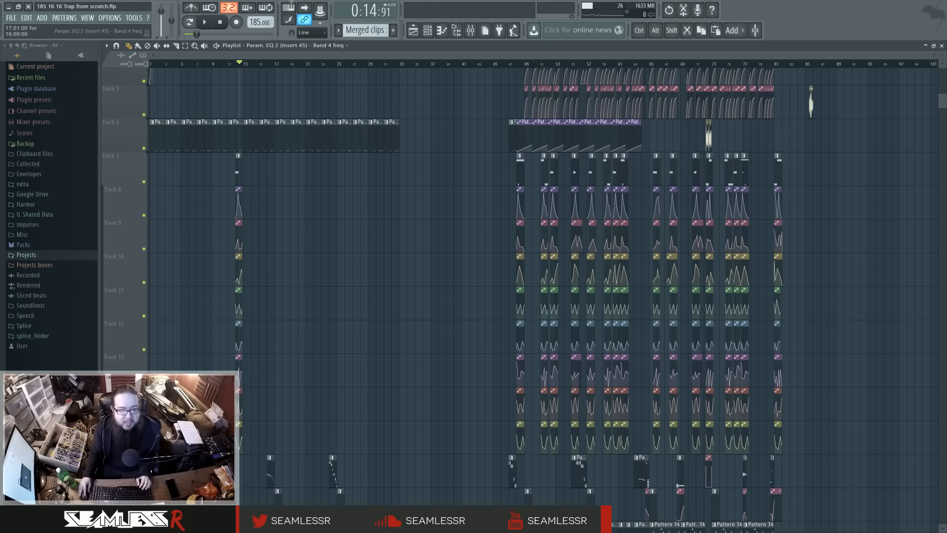
{"action": "scroll", "coordinate": [294, 179], "scroll_direction": "down", "scroll_amount": 3}
{"action": "scroll", "coordinate": [285, 335], "scroll_direction": "down", "scroll_amount": 10}
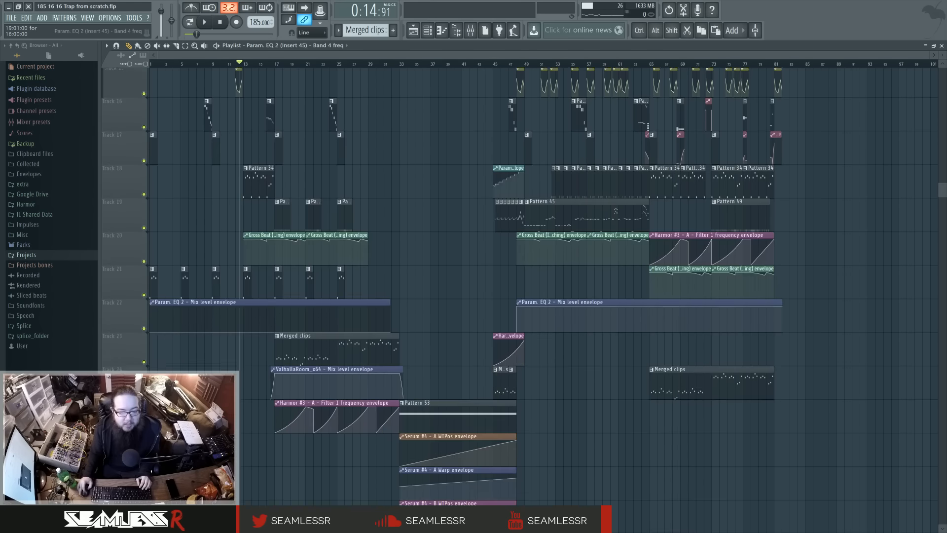
{"action": "left_click_drag", "start_coordinate": [285, 335], "coordinate": [293, 335]}
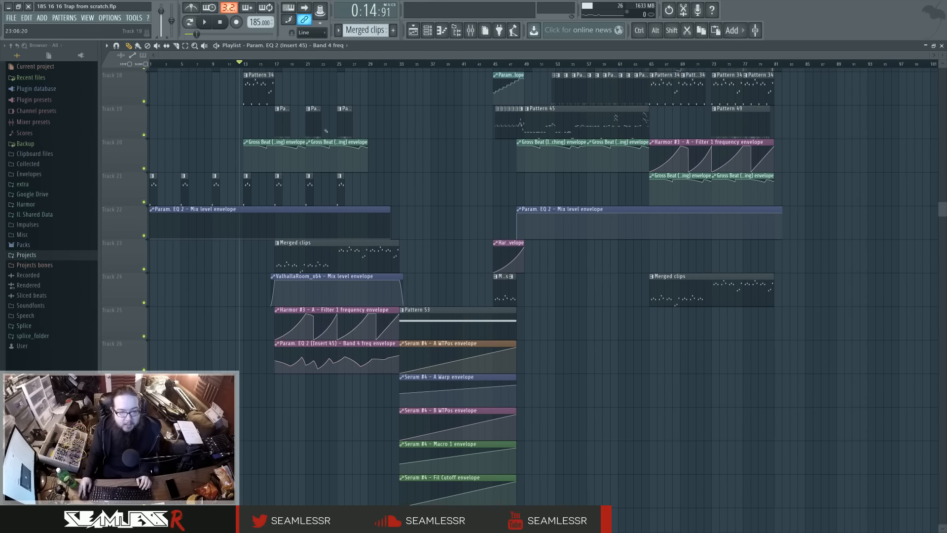
Shift the two intro Gross Beat time offset envelopes on track 20 so they start at bar 17, and clear the selection
{"action": "left_click_drag", "start_coordinate": [286, 142], "coordinate": [309, 141]}
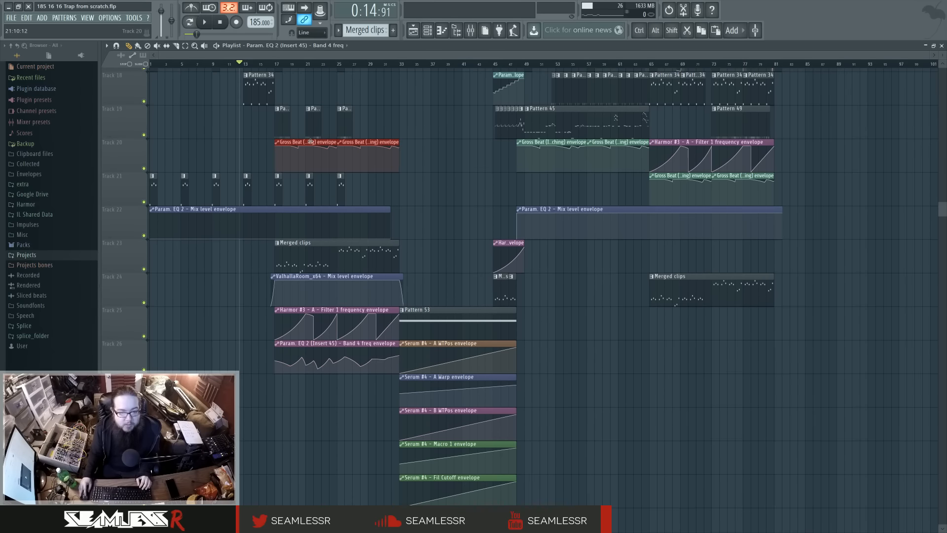
{"action": "left_click", "coordinate": [226, 148]}
{"action": "scroll", "coordinate": [224, 231], "scroll_direction": "up", "scroll_amount": 4}
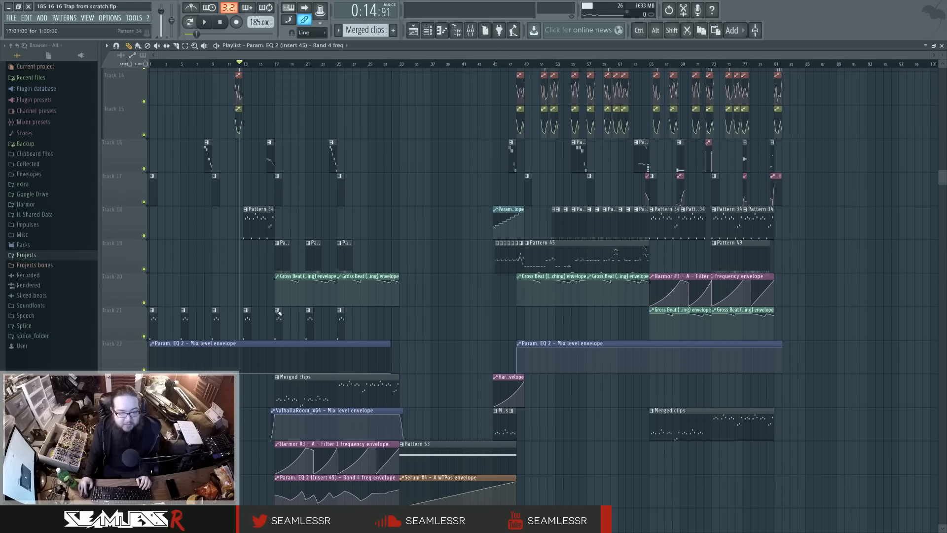
Play the intro through to bar 33 to hear the rearranged melody and envelopes
{"action": "key", "text": "space"}
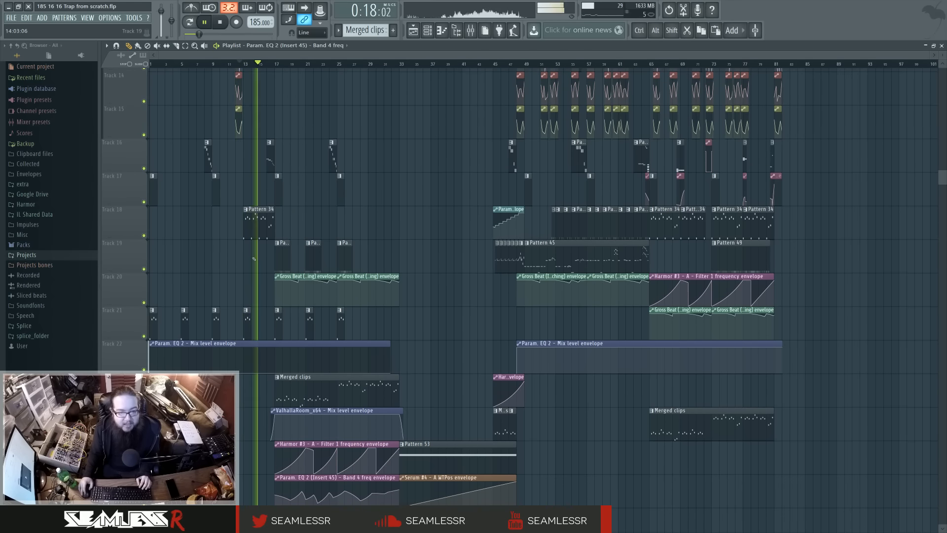
{"action": "scroll", "coordinate": [250, 276], "scroll_direction": "up", "scroll_amount": 1}
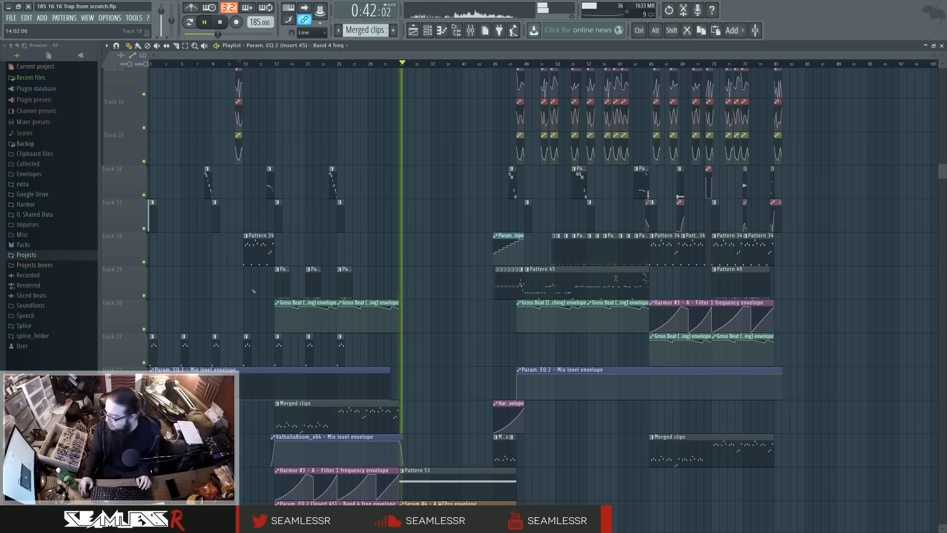
{"action": "key", "text": "space"}
Add copies of Merged clips #10 on track 1 at bars 19, 23, 27 and 31 to fill the gaps between the clips
{"action": "scroll", "coordinate": [253, 291], "scroll_direction": "down", "scroll_amount": 3}
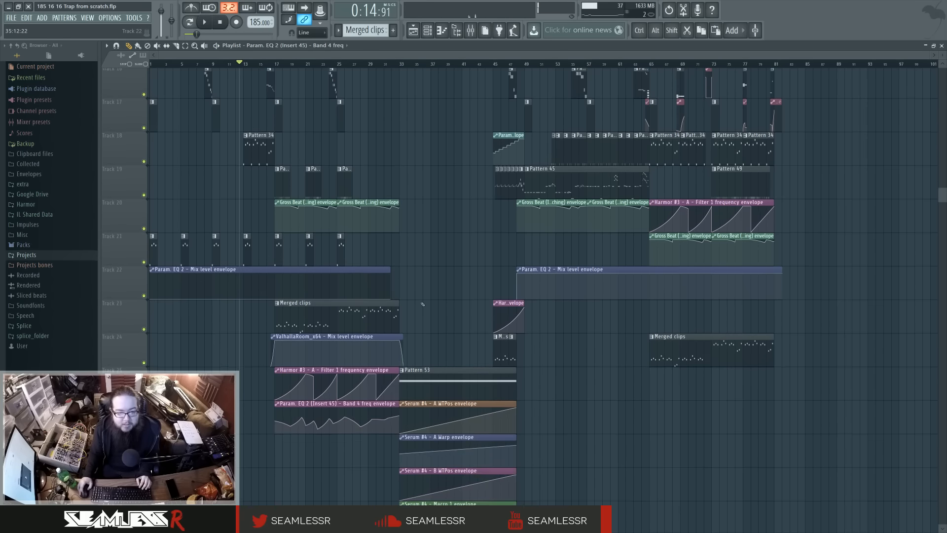
{"action": "scroll", "coordinate": [262, 314], "scroll_direction": "up", "scroll_amount": 5}
{"action": "scroll", "coordinate": [261, 313], "scroll_direction": "up", "scroll_amount": 6}
{"action": "scroll", "coordinate": [300, 327], "scroll_direction": "up", "scroll_amount": 4}
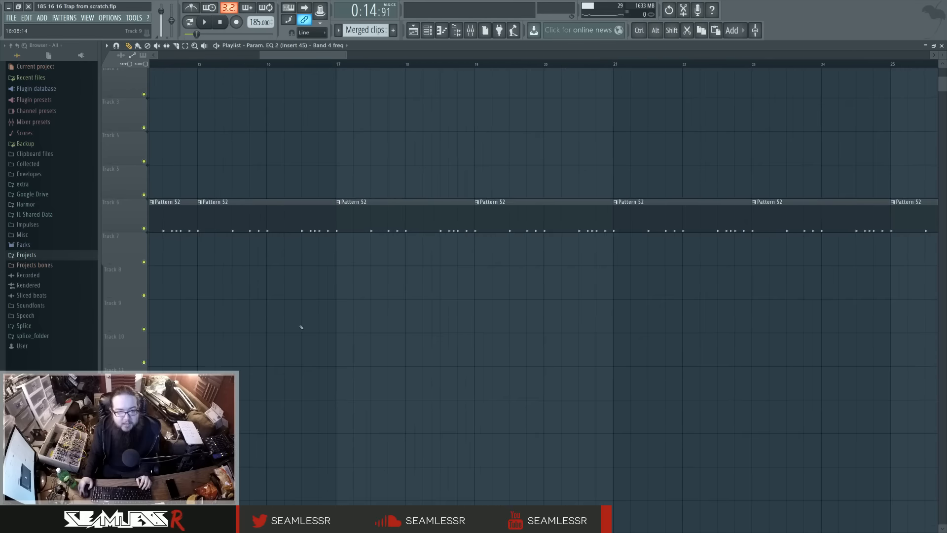
{"action": "scroll", "coordinate": [303, 327], "scroll_direction": "down", "scroll_amount": 4}
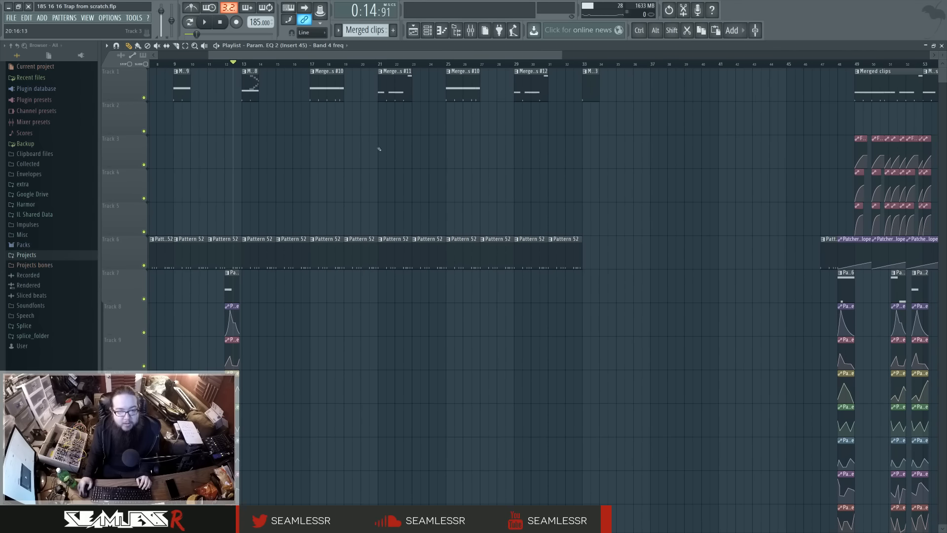
{"action": "left_click", "coordinate": [346, 88]}
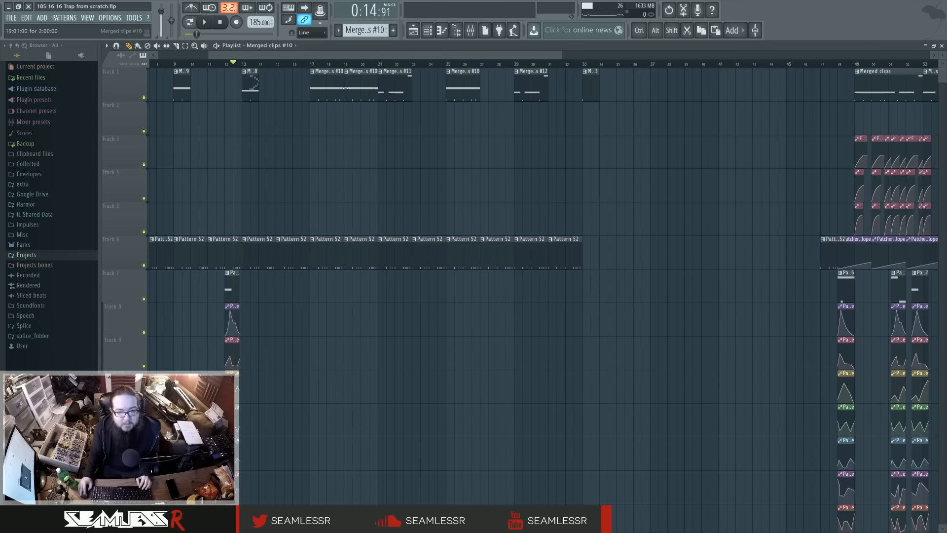
{"action": "left_click", "coordinate": [370, 86]}
{"action": "left_click", "coordinate": [420, 79]}
{"action": "left_click_drag", "start_coordinate": [479, 108], "coordinate": [481, 87]}
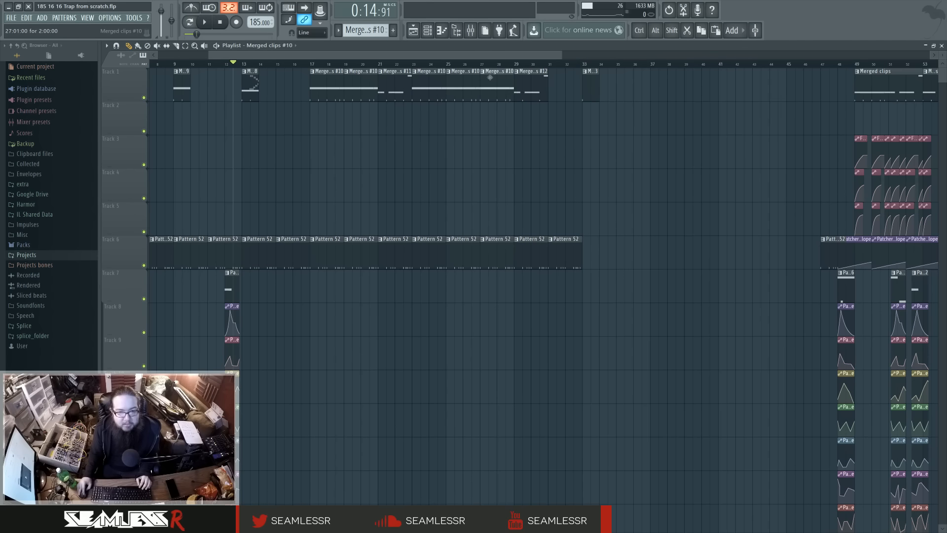
{"action": "left_click_drag", "start_coordinate": [549, 107], "coordinate": [549, 87]}
Play the section starting just before bar 17 to hear the filled-in track 1 clips
{"action": "key", "text": "space"}
{"action": "left_click", "coordinate": [302, 65]}
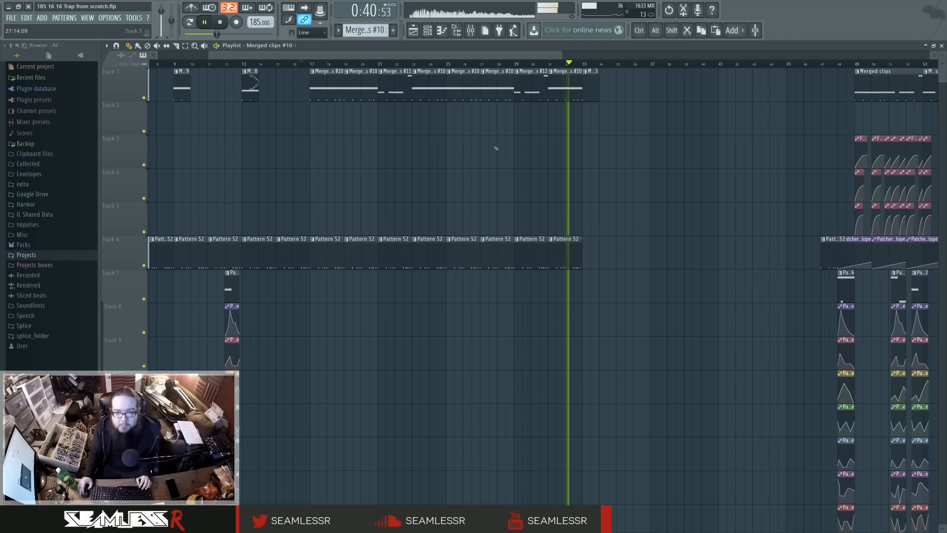
{"action": "key", "text": "space"}
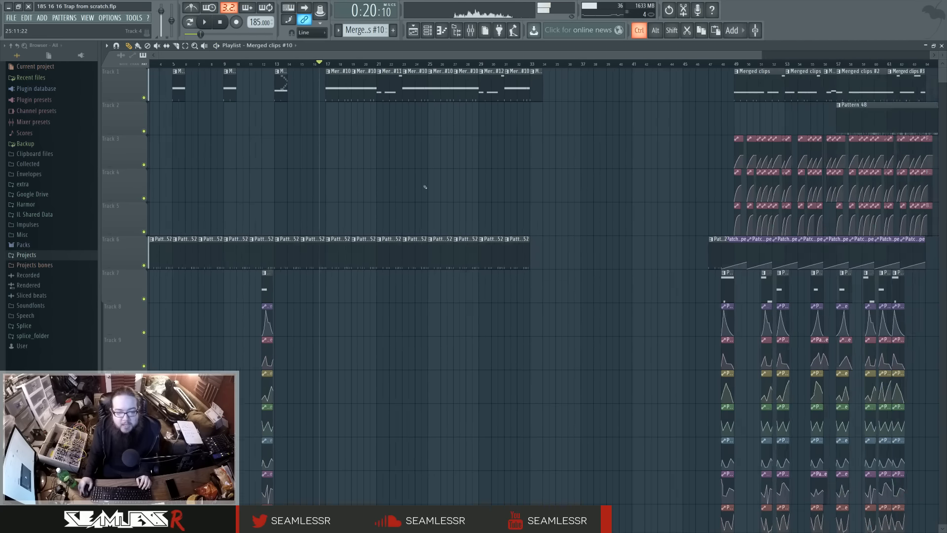
{"action": "scroll", "coordinate": [425, 187], "scroll_direction": "down", "scroll_amount": 8}
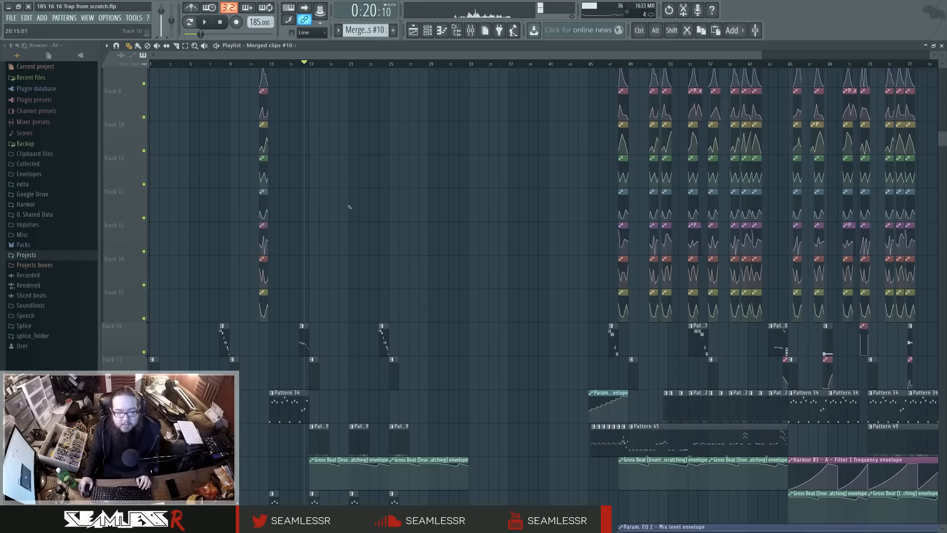
{"action": "scroll", "coordinate": [351, 206], "scroll_direction": "up", "scroll_amount": 4}
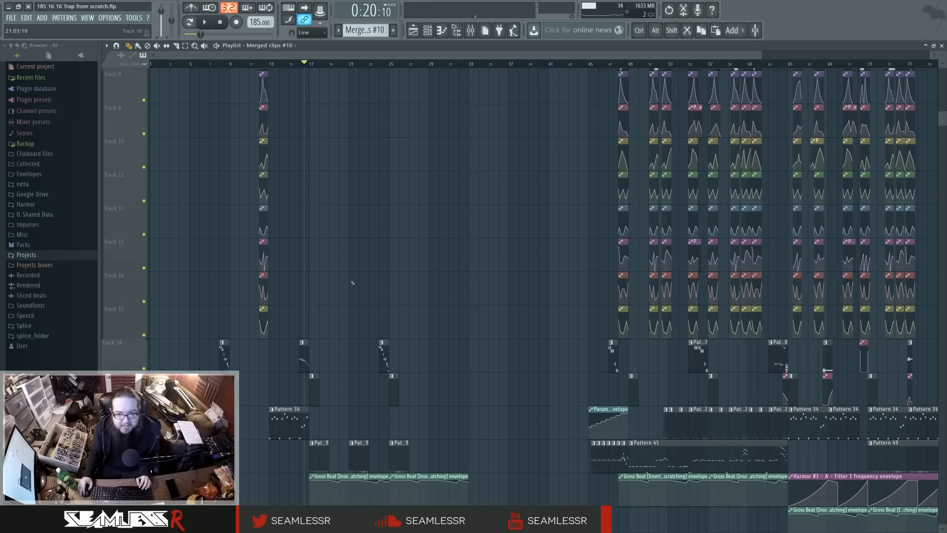
{"action": "left_click_drag", "start_coordinate": [261, 106], "coordinate": [291, 385]}
{"action": "scroll", "coordinate": [346, 321], "scroll_direction": "up", "scroll_amount": 3}
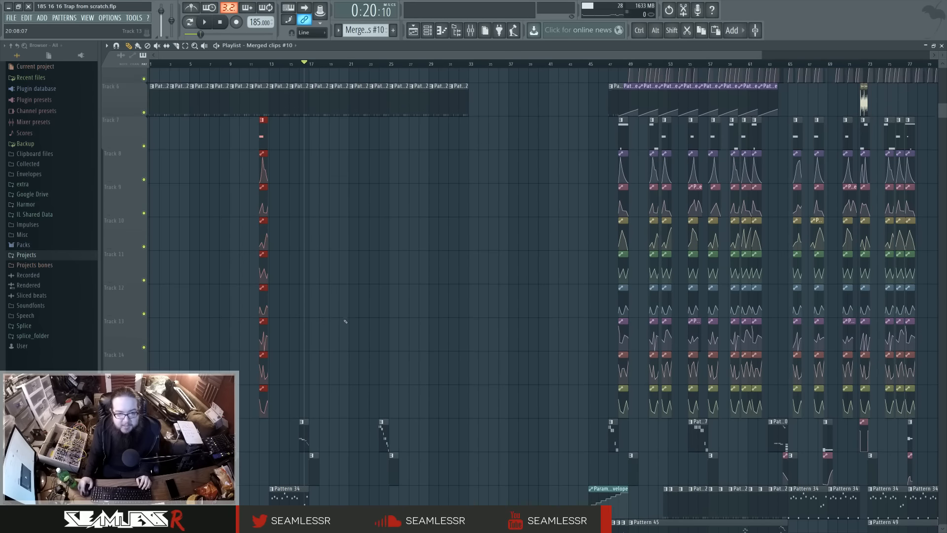
{"action": "scroll", "coordinate": [365, 220], "scroll_direction": "down", "scroll_amount": 2}
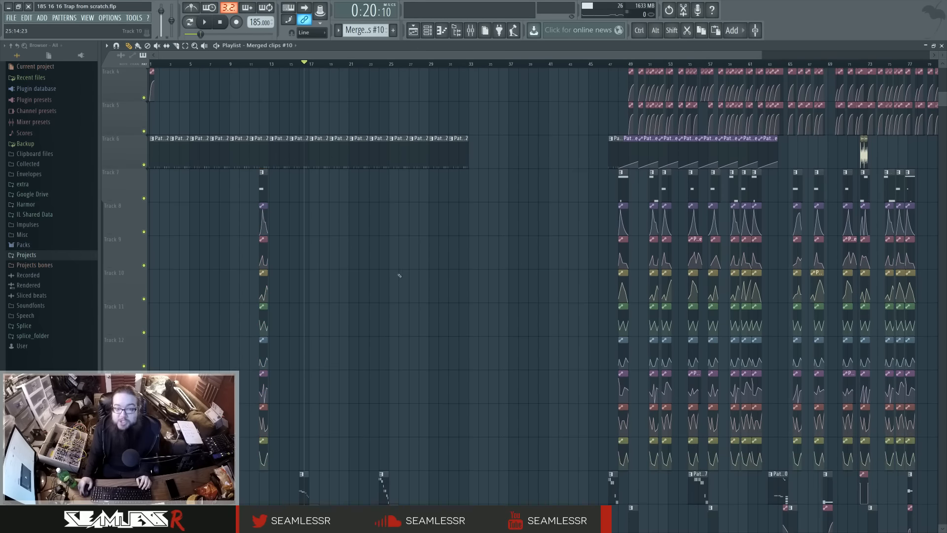
Play the transition from bar 32 into the Pattern 53 build-up while looking over the surrounding tracks
{"action": "scroll", "coordinate": [444, 286], "scroll_direction": "down", "scroll_amount": 5}
{"action": "scroll", "coordinate": [500, 312], "scroll_direction": "down", "scroll_amount": 1}
{"action": "scroll", "coordinate": [498, 309], "scroll_direction": "down", "scroll_amount": 2}
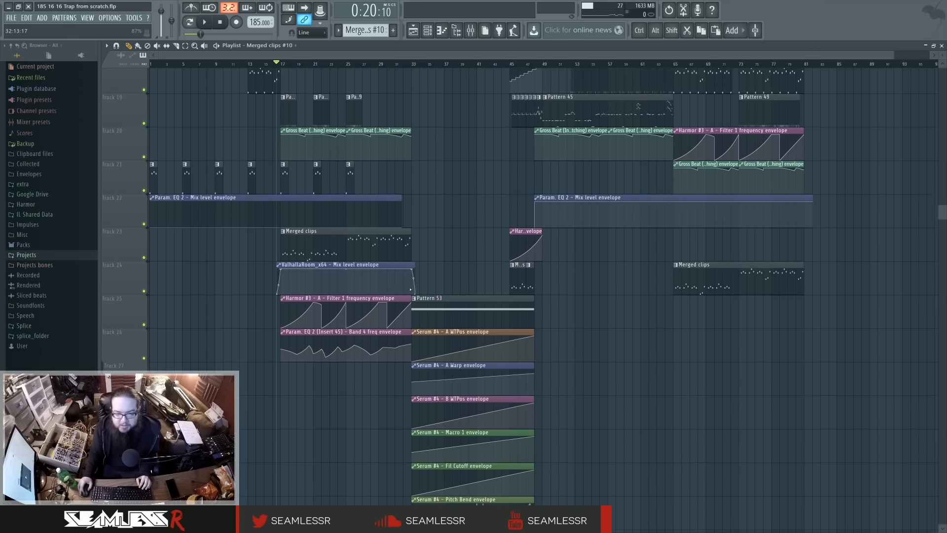
{"action": "left_click", "coordinate": [404, 65]}
{"action": "scroll", "coordinate": [438, 266], "scroll_direction": "down", "scroll_amount": 2}
{"action": "key", "text": "space"}
{"action": "scroll", "coordinate": [419, 267], "scroll_direction": "up", "scroll_amount": 4}
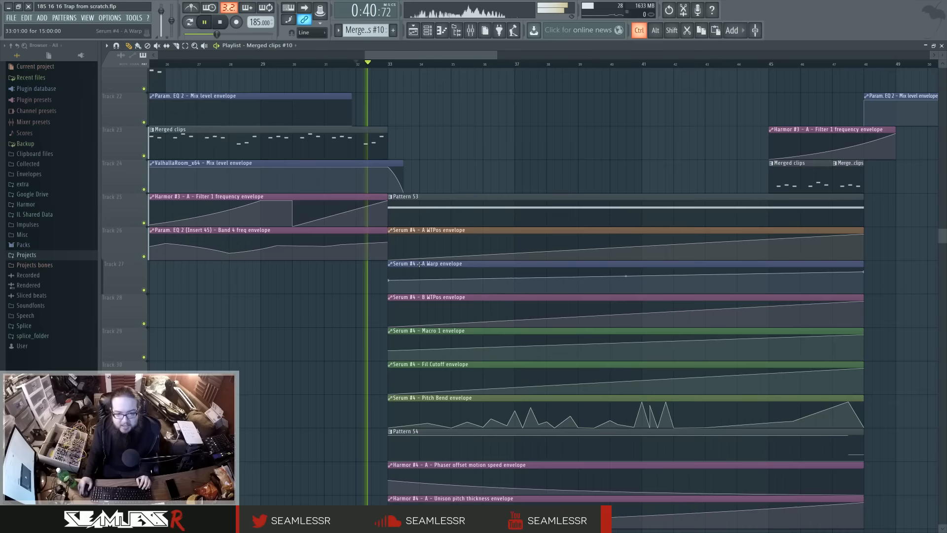
{"action": "scroll", "coordinate": [398, 264], "scroll_direction": "up", "scroll_amount": 6}
{"action": "scroll", "coordinate": [399, 268], "scroll_direction": "up", "scroll_amount": 2}
{"action": "scroll", "coordinate": [417, 296], "scroll_direction": "down", "scroll_amount": 3}
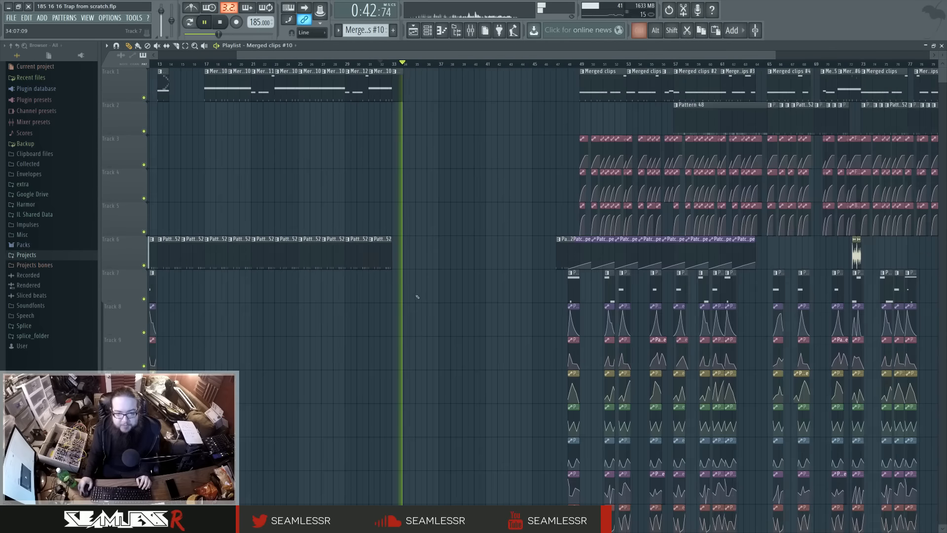
{"action": "scroll", "coordinate": [416, 302], "scroll_direction": "down", "scroll_amount": 5}
{"action": "scroll", "coordinate": [415, 303], "scroll_direction": "down", "scroll_amount": 3}
{"action": "key", "text": "space"}
{"action": "scroll", "coordinate": [415, 303], "scroll_direction": "up", "scroll_amount": 8}
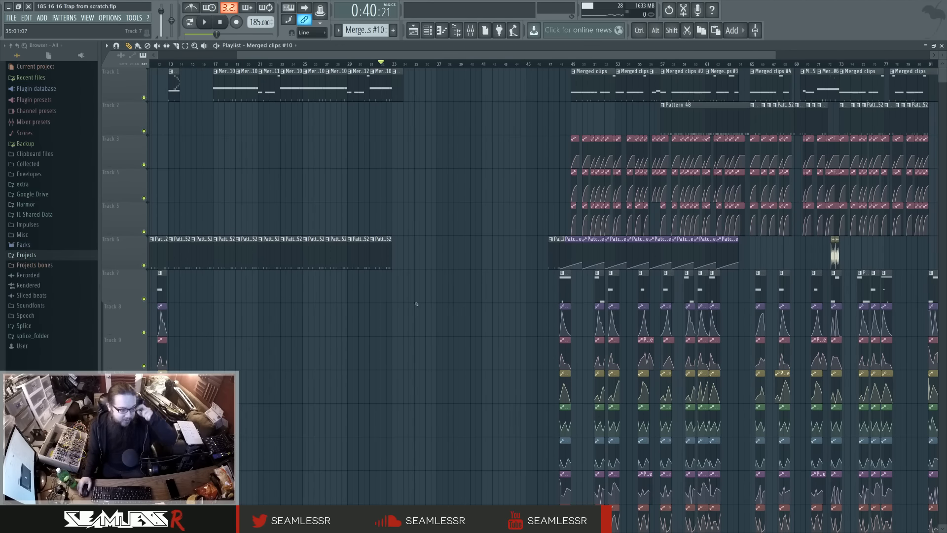
Open the Claps folder of the Drums (ModeAudio) pack and audition several Attack Clap samples
{"action": "left_click", "coordinate": [81, 245]}
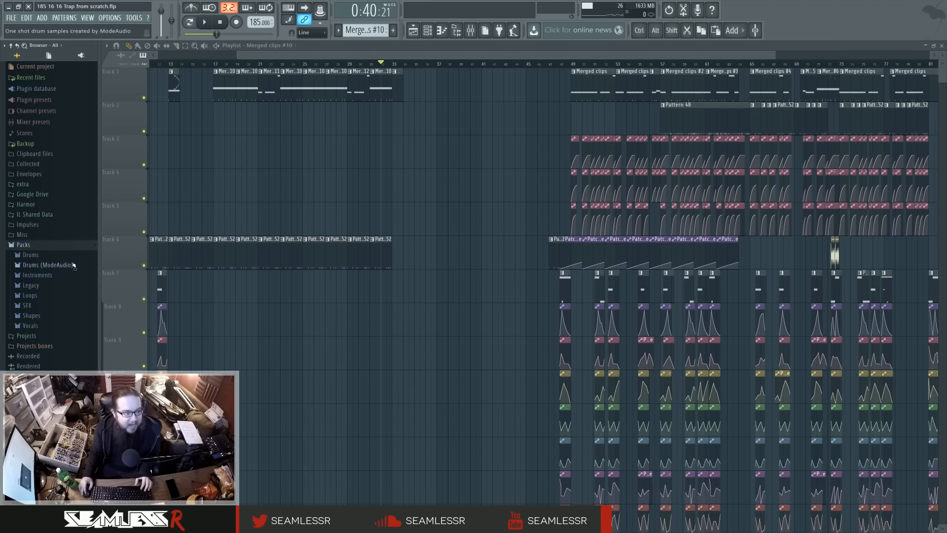
{"action": "left_click", "coordinate": [74, 265]}
{"action": "left_click", "coordinate": [42, 265]}
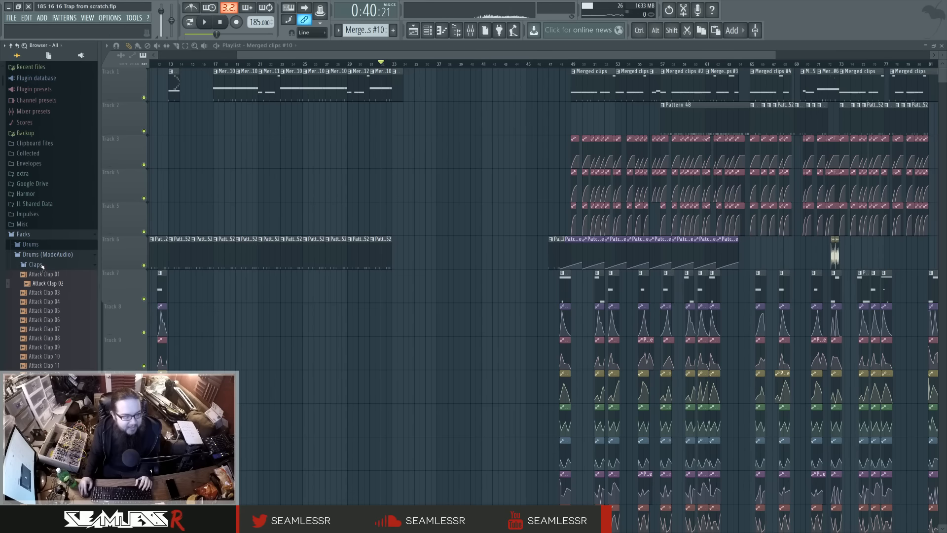
{"action": "left_click", "coordinate": [65, 312]}
{"action": "left_click", "coordinate": [59, 338]}
{"action": "left_click", "coordinate": [66, 301]}
{"action": "left_click", "coordinate": [68, 293]}
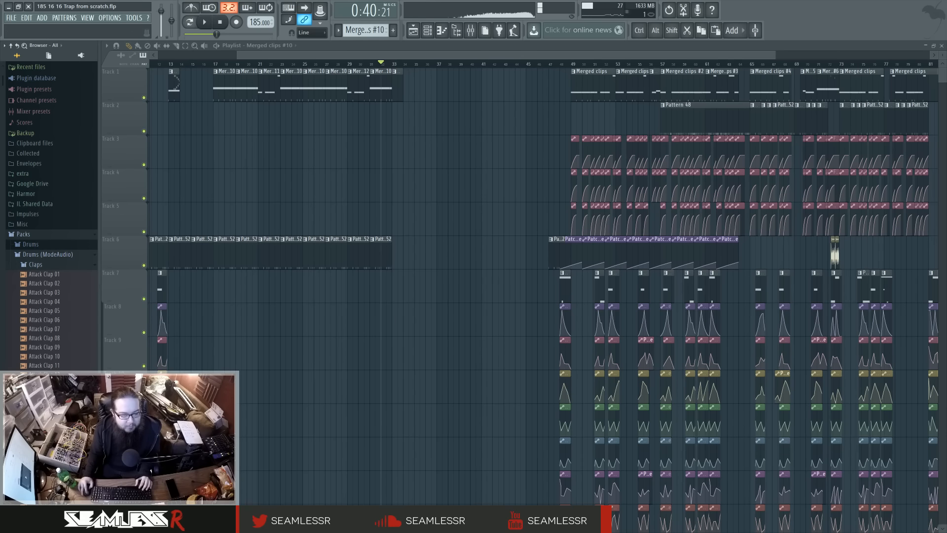
Audition the Hyper claps, including DoubleBarrel, HollywoodHills, HouseParty, GoldenDays and RagsToRiches
{"action": "scroll", "coordinate": [50, 341], "scroll_direction": "down", "scroll_amount": 14}
{"action": "left_click", "coordinate": [50, 339]}
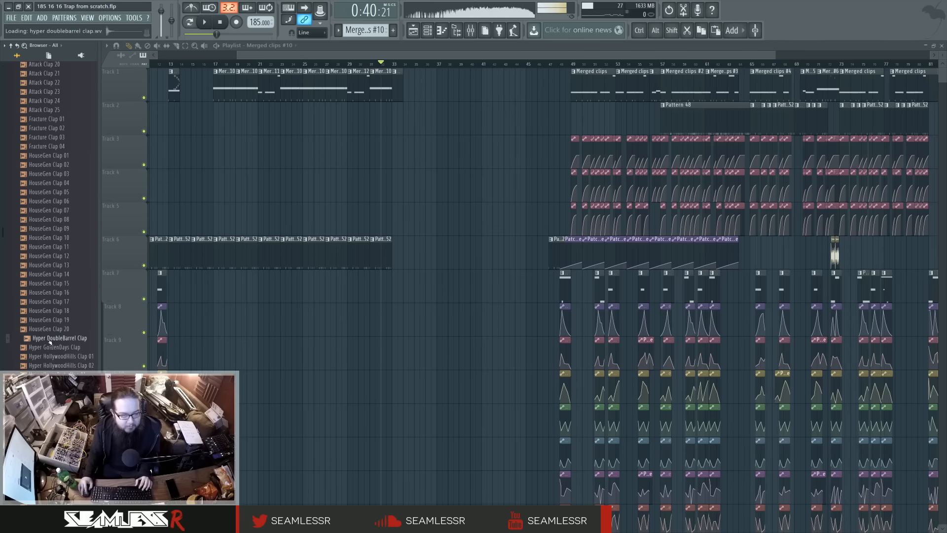
{"action": "scroll", "coordinate": [50, 341], "scroll_direction": "down", "scroll_amount": 2}
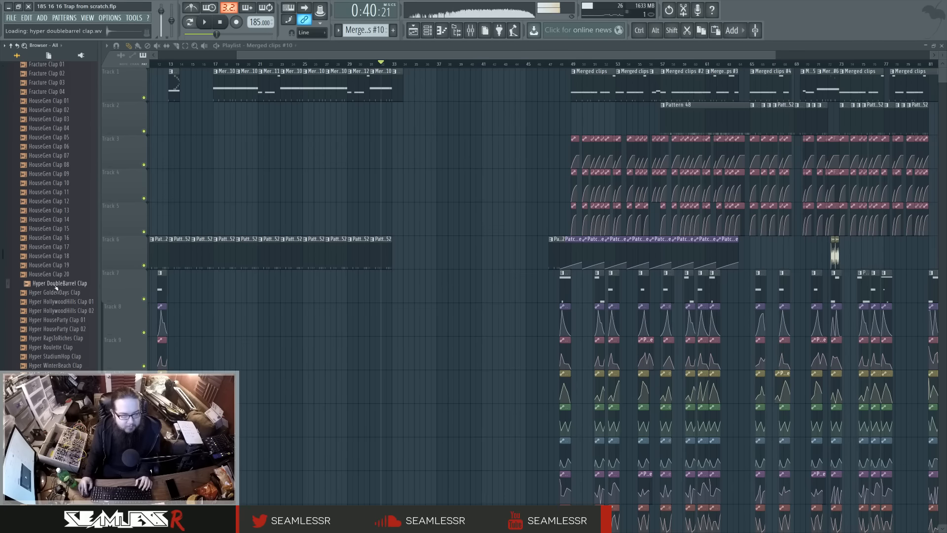
{"action": "left_click", "coordinate": [66, 311]}
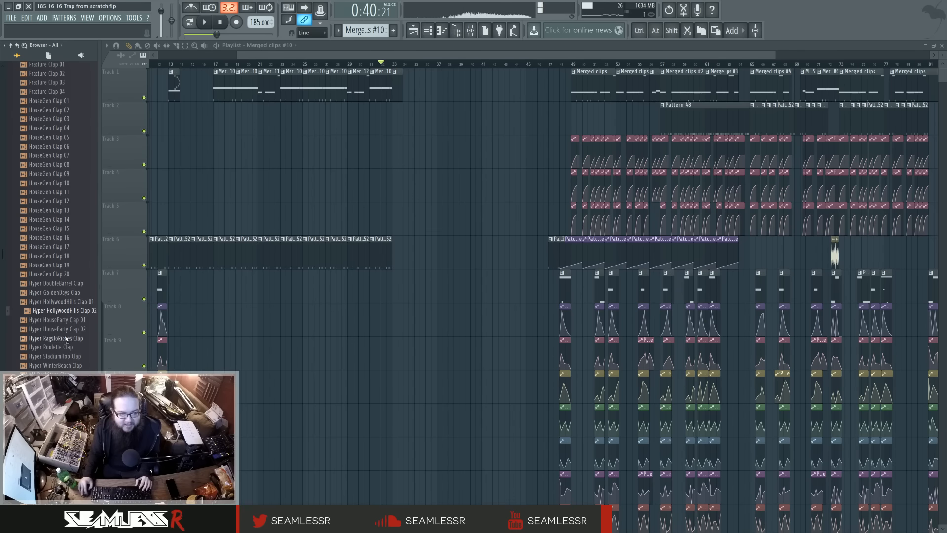
{"action": "left_click", "coordinate": [71, 329]}
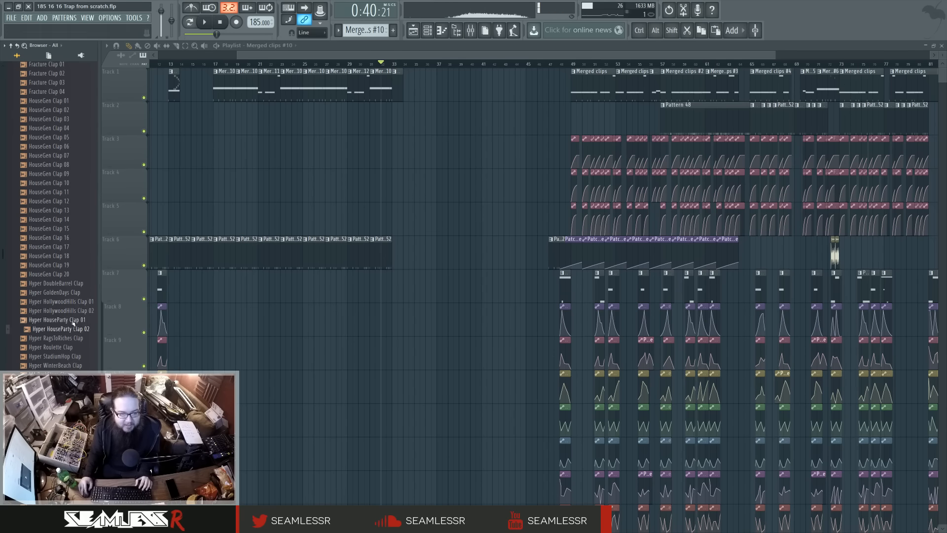
{"action": "left_click", "coordinate": [73, 321]}
{"action": "left_click", "coordinate": [76, 294]}
{"action": "left_click", "coordinate": [79, 302]}
{"action": "left_click", "coordinate": [75, 338]}
{"action": "left_click", "coordinate": [75, 329]}
{"action": "left_click", "coordinate": [75, 339]}
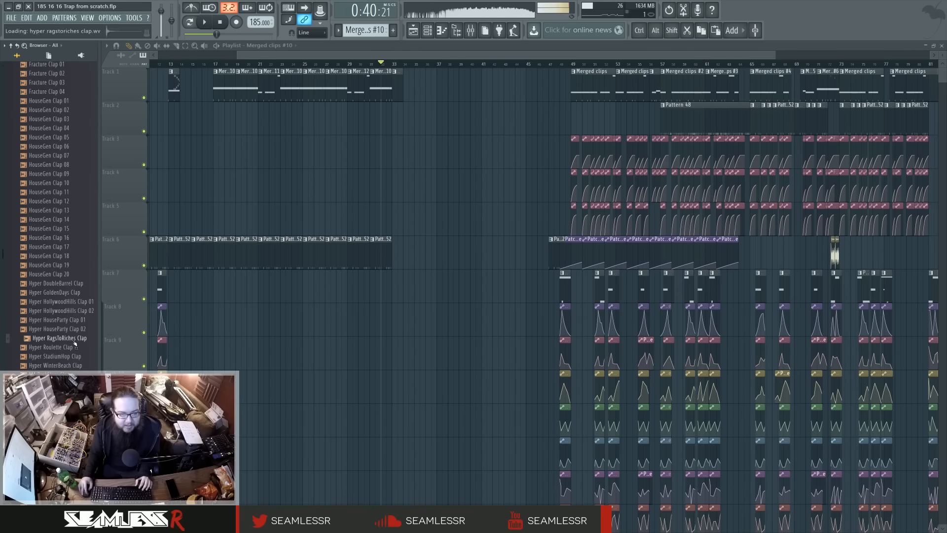
Audition the remaining Hyper claps, the Power ClapSnare samples and the claps further down the Claps folder
{"action": "left_click", "coordinate": [72, 356]}
{"action": "left_click", "coordinate": [71, 375]}
{"action": "scroll", "coordinate": [72, 375], "scroll_direction": "down", "scroll_amount": 10}
{"action": "left_click", "coordinate": [69, 320]}
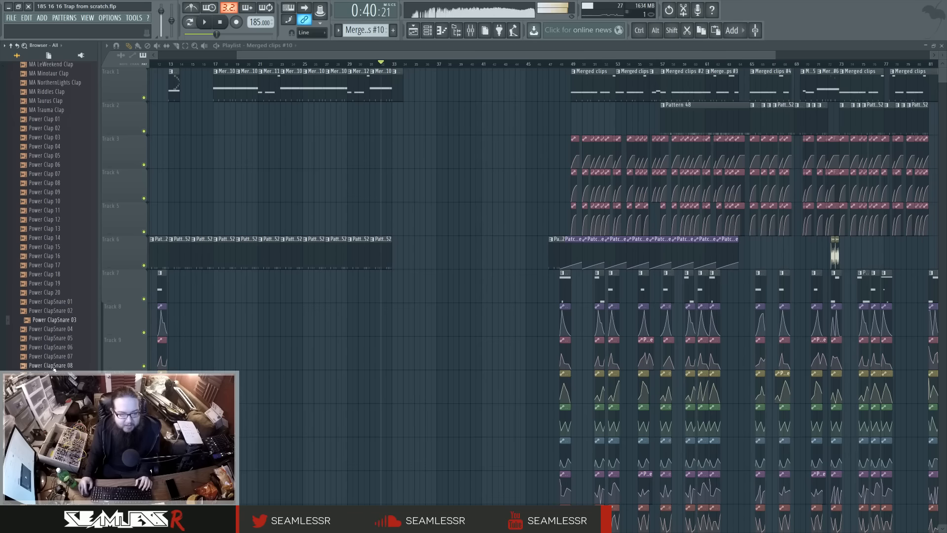
{"action": "left_click", "coordinate": [69, 374]}
{"action": "scroll", "coordinate": [69, 375], "scroll_direction": "down", "scroll_amount": 3}
{"action": "left_click", "coordinate": [69, 375]}
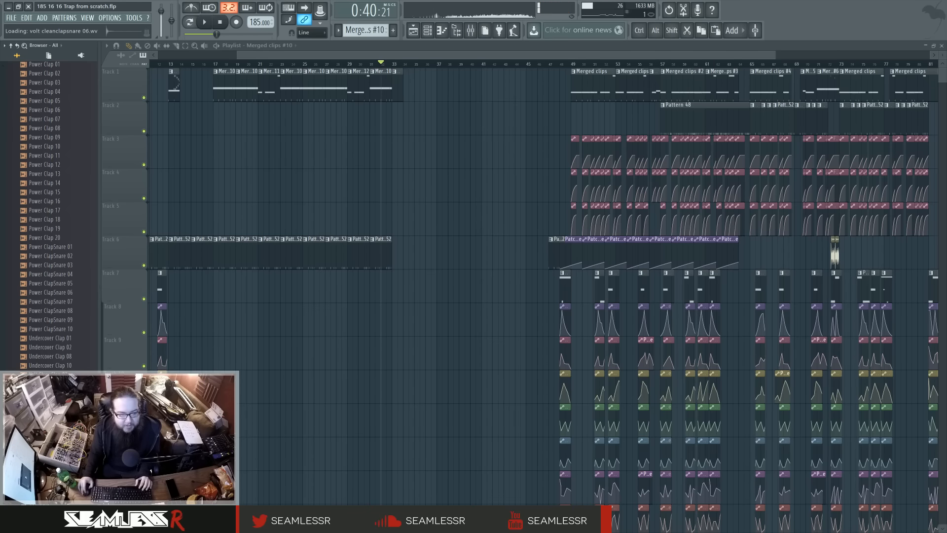
Return to the Attack Clap samples and compare numbers 02, 03, 04 and 06
{"action": "scroll", "coordinate": [62, 320], "scroll_direction": "up", "scroll_amount": 20}
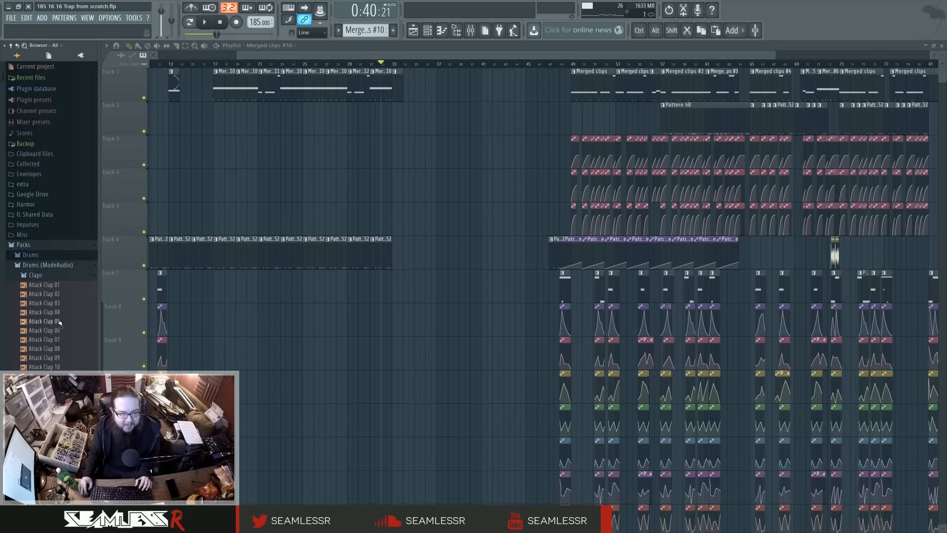
{"action": "left_click", "coordinate": [66, 303]}
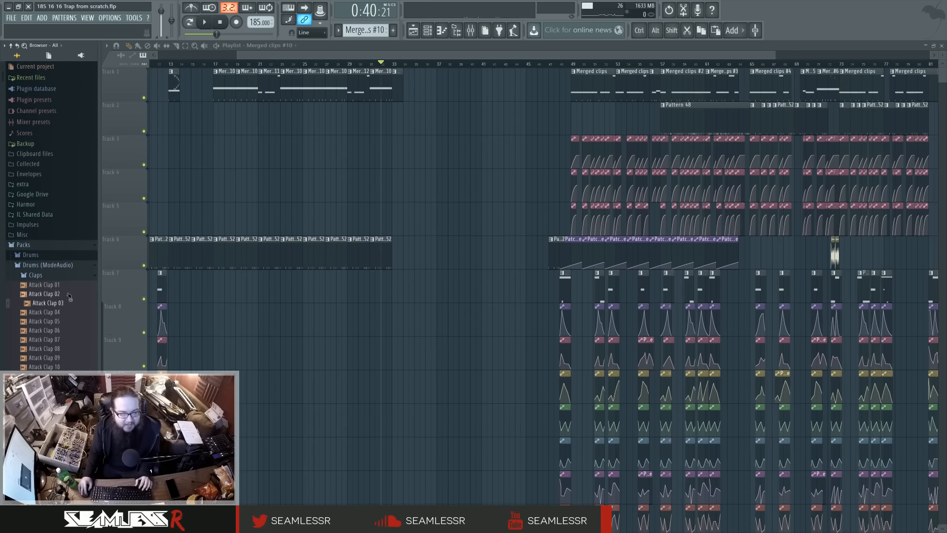
{"action": "left_click", "coordinate": [65, 331]}
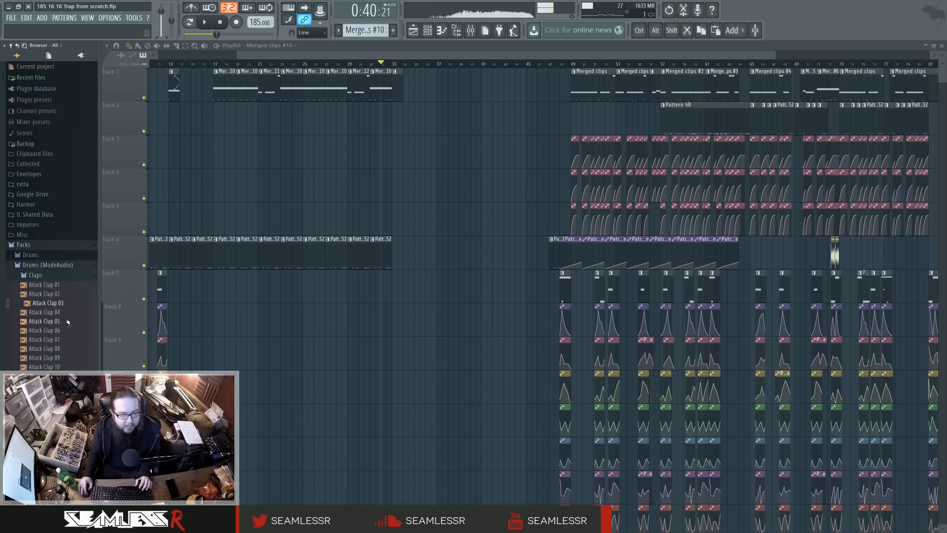
{"action": "left_click", "coordinate": [66, 295]}
{"action": "left_click", "coordinate": [67, 314]}
{"action": "scroll", "coordinate": [67, 325], "scroll_direction": "down", "scroll_amount": 6}
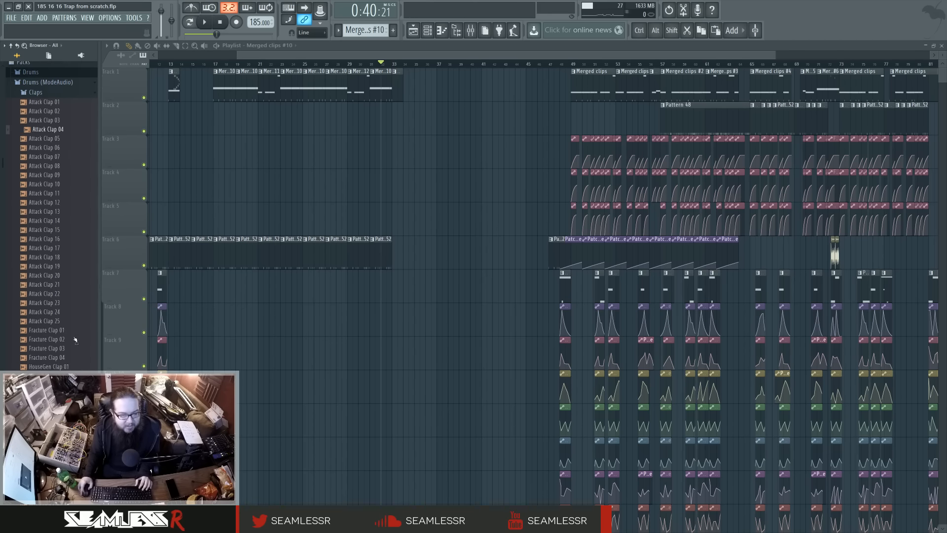
Compare the Hyper claps again, including GoldenDays, both HollywoodHills samples, HouseParty Clap 02, RagsToRiches and StadiumHop
{"action": "left_click", "coordinate": [68, 395]}
{"action": "scroll", "coordinate": [68, 395], "scroll_direction": "down", "scroll_amount": 6}
{"action": "left_click", "coordinate": [66, 348]}
{"action": "left_click", "coordinate": [66, 320]}
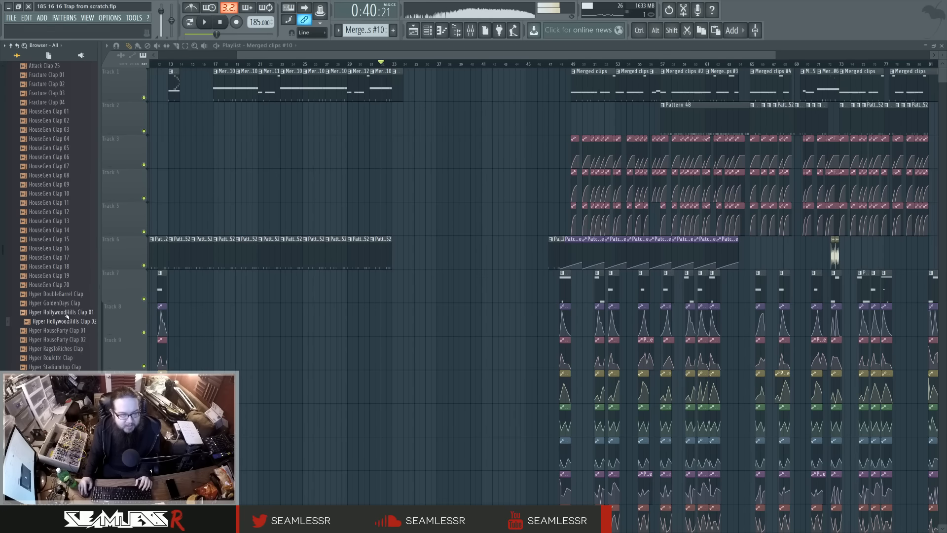
{"action": "left_click", "coordinate": [69, 303]}
{"action": "left_click", "coordinate": [72, 312]}
{"action": "left_click", "coordinate": [75, 322]}
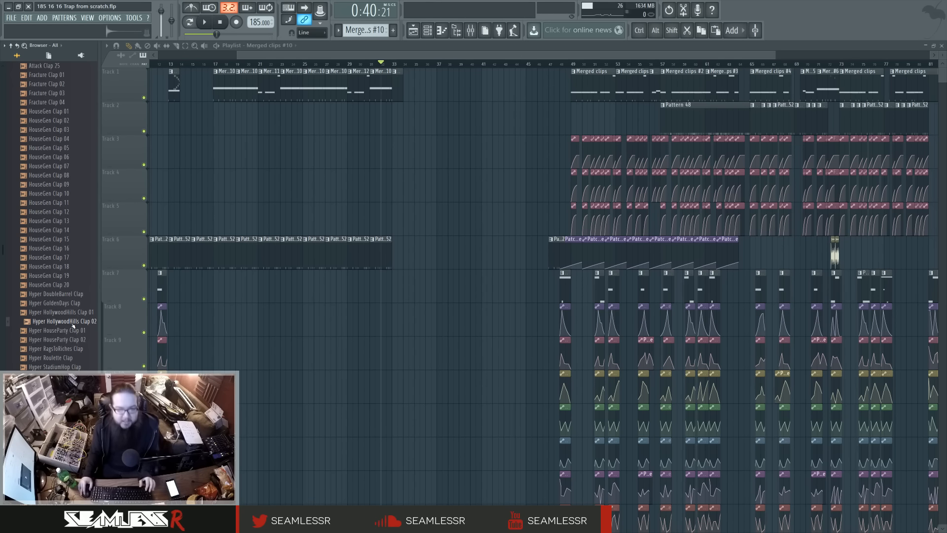
{"action": "left_click", "coordinate": [73, 348]}
{"action": "left_click", "coordinate": [72, 358]}
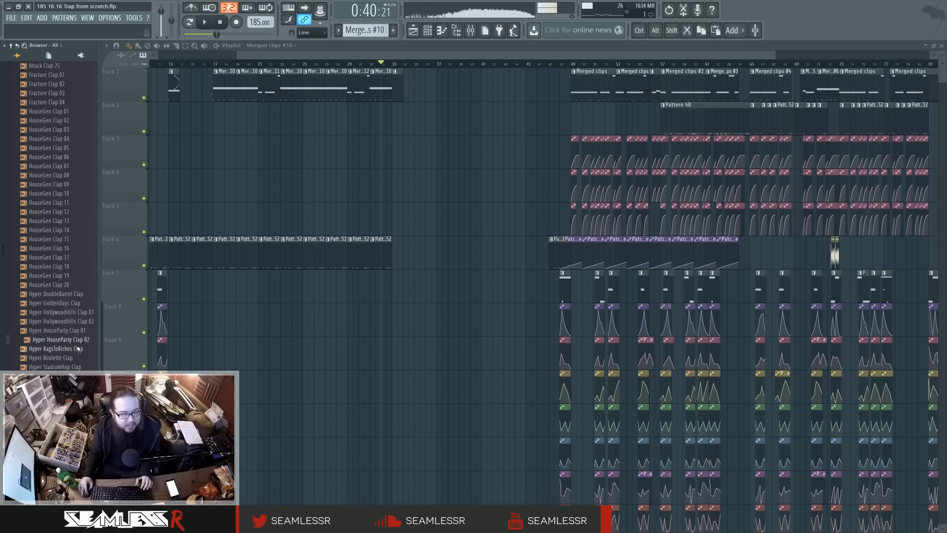
{"action": "left_click", "coordinate": [77, 349]}
{"action": "left_click", "coordinate": [77, 367]}
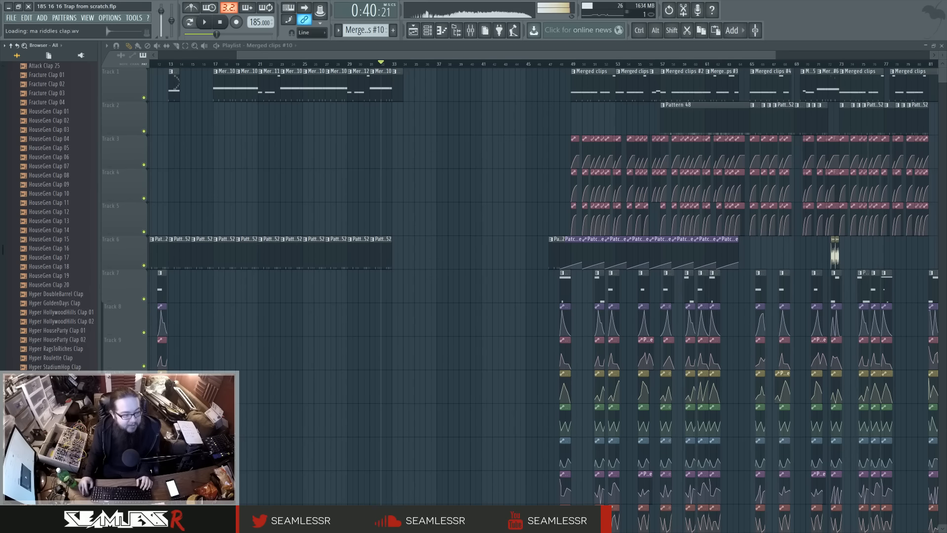
Load Attack Clap 06 into a new channel with the empty Pattern 55 selected, and route it to mixer track 48
{"action": "scroll", "coordinate": [71, 365], "scroll_direction": "up", "scroll_amount": 10}
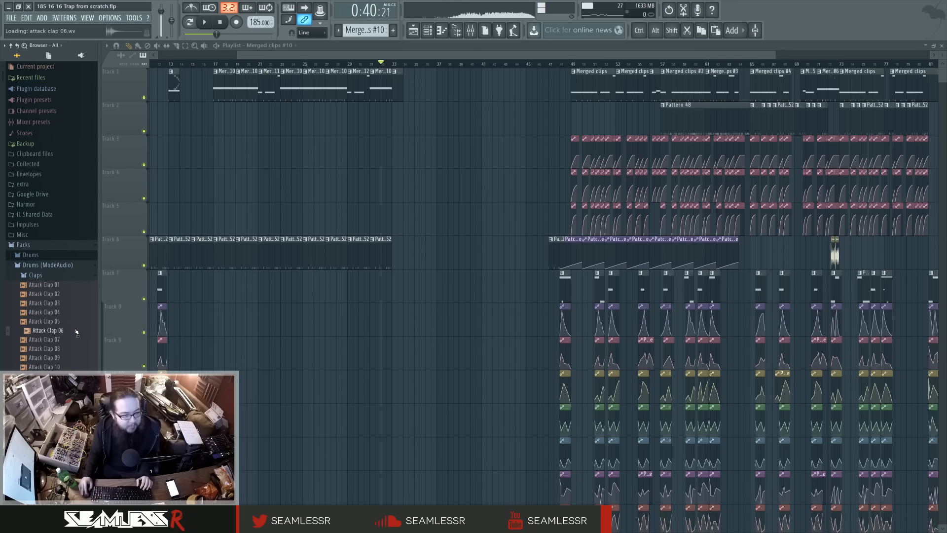
{"action": "left_click", "coordinate": [426, 32]}
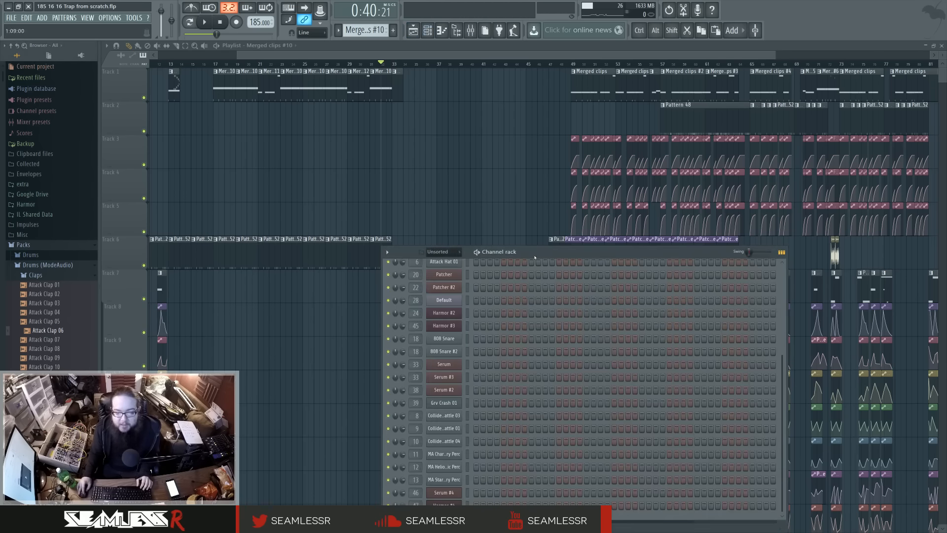
{"action": "left_click_drag", "start_coordinate": [534, 256], "coordinate": [473, 163]}
{"action": "left_click", "coordinate": [364, 31]}
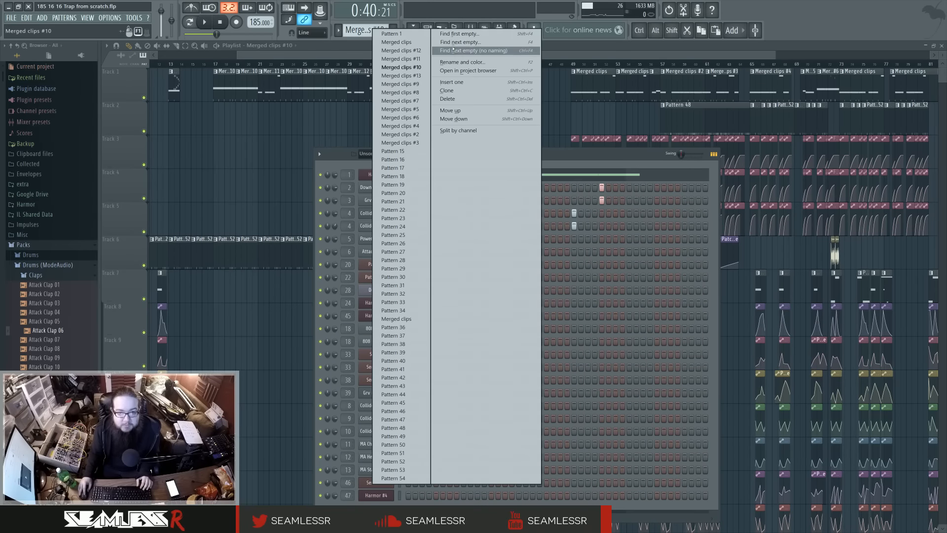
{"action": "left_click", "coordinate": [388, 143]}
{"action": "right_click", "coordinate": [76, 333]}
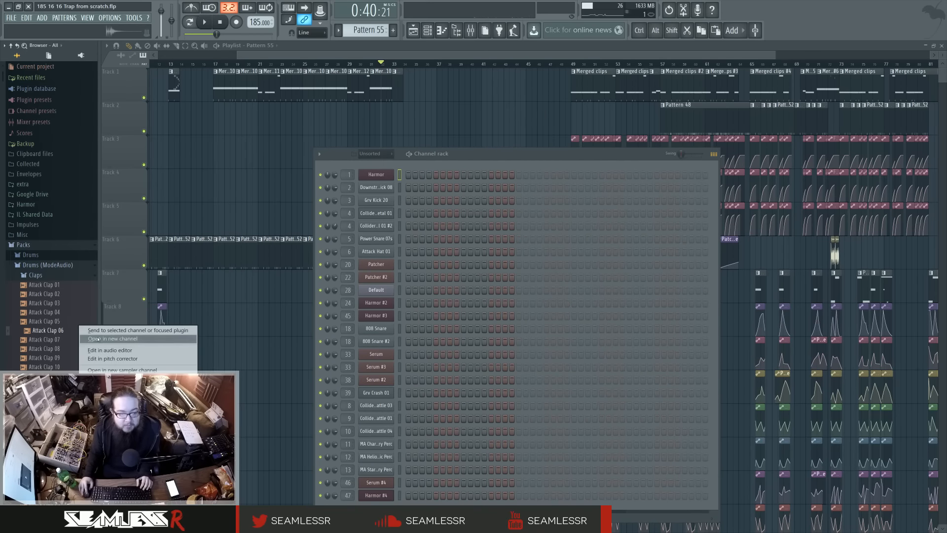
{"action": "left_click", "coordinate": [123, 339]}
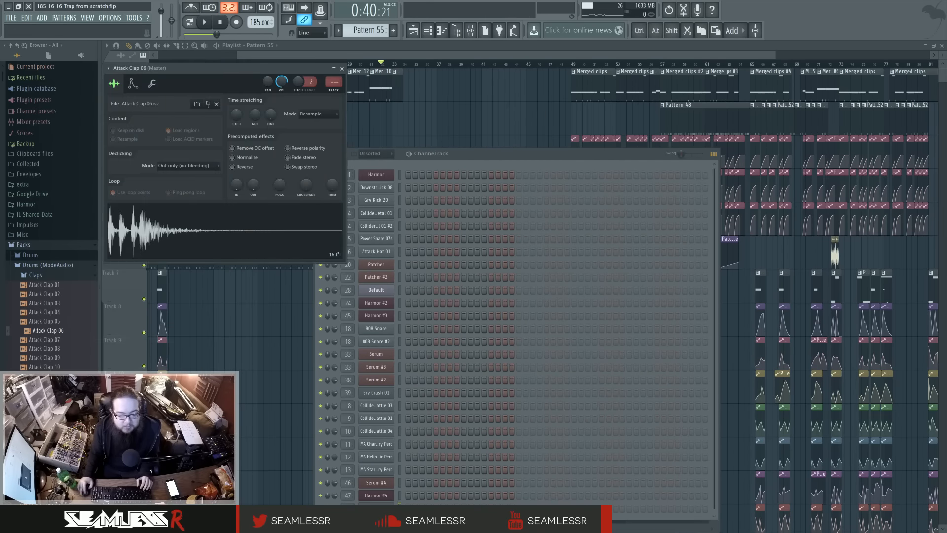
{"action": "key", "text": "ctrl+l"}
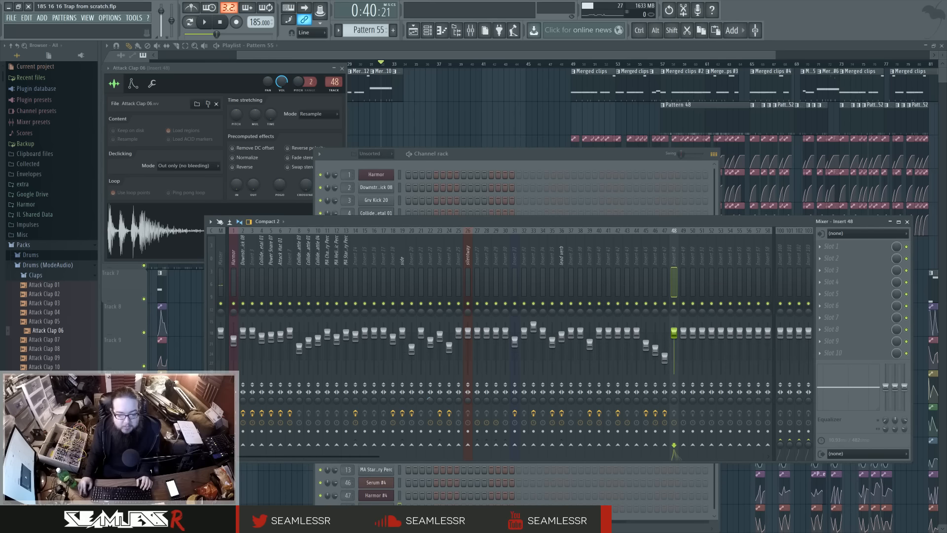
Program the clap in Pattern 55 and fill playlist track 2 with its clips from bar 33 to bar 48
{"action": "key", "text": "F6"}
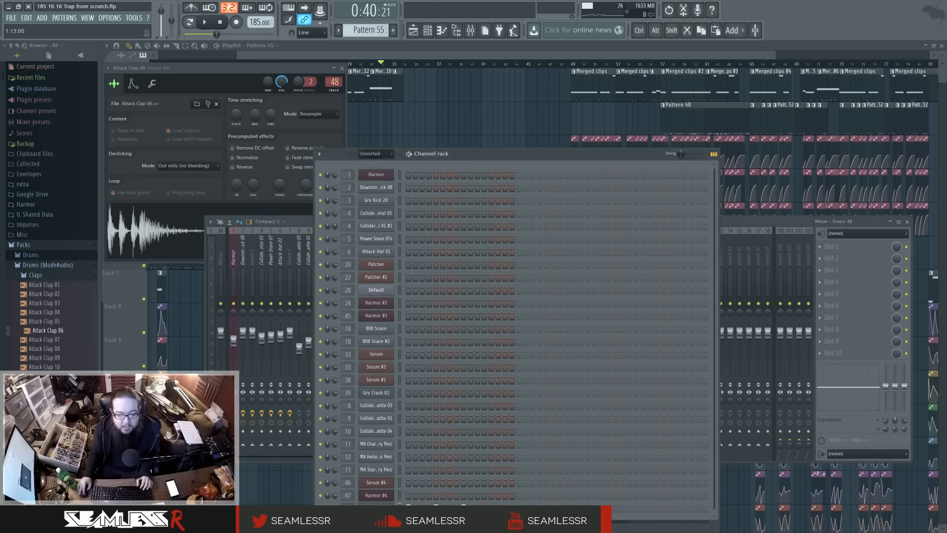
{"action": "key", "text": "F12"}
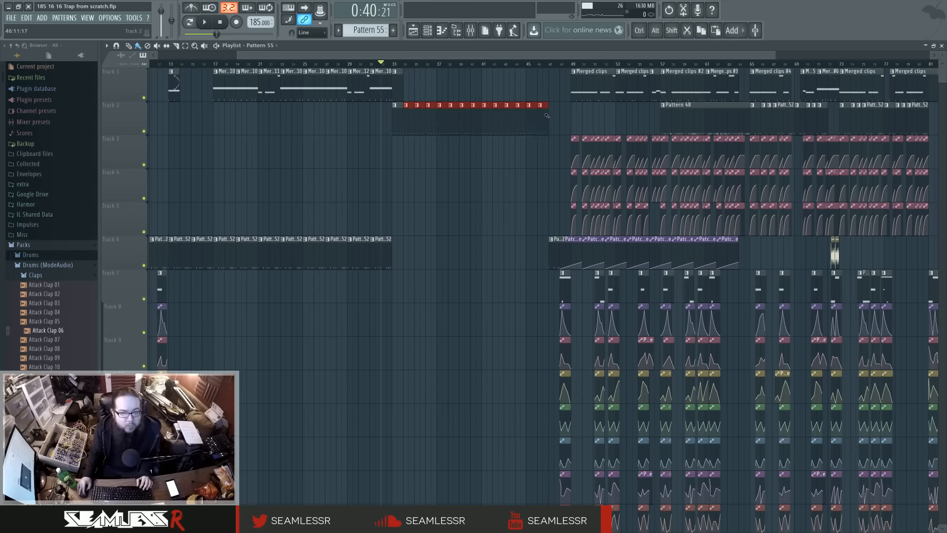
{"action": "scroll", "coordinate": [531, 190], "scroll_direction": "down", "scroll_amount": 3}
{"action": "scroll", "coordinate": [523, 232], "scroll_direction": "up", "scroll_amount": 3}
{"action": "scroll", "coordinate": [523, 232], "scroll_direction": "down", "scroll_amount": 10}
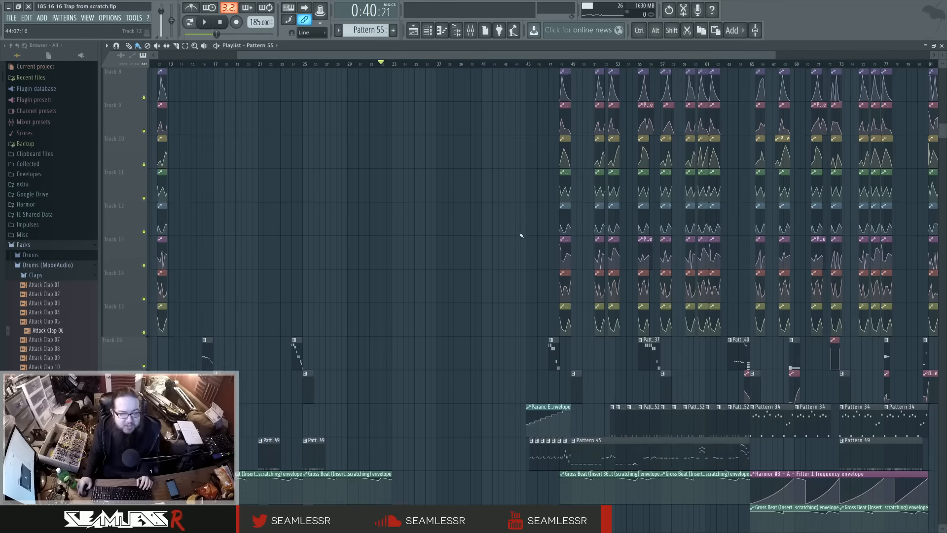
{"action": "scroll", "coordinate": [567, 167], "scroll_direction": "up", "scroll_amount": 10}
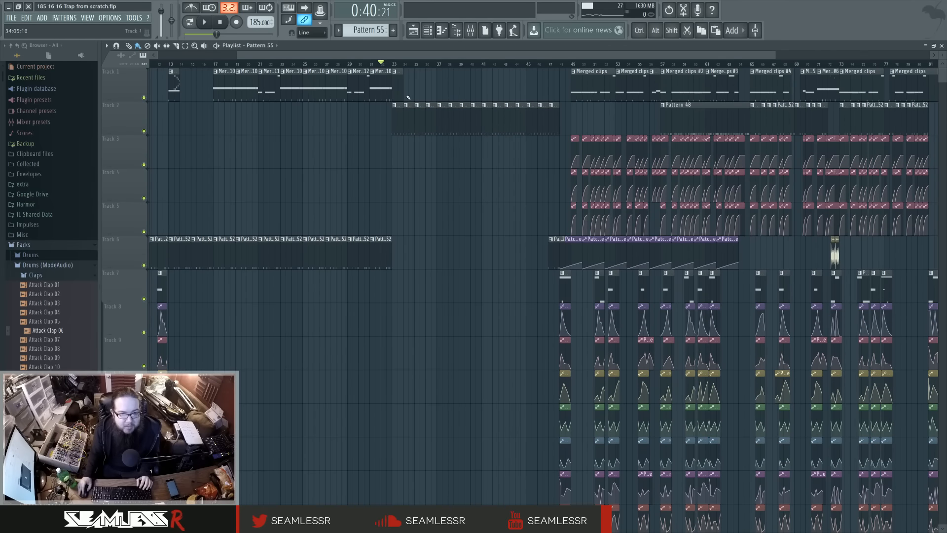
During playback, lower the clap's Insert 48 level slightly and add ValhallaRoom to it with a high cut of 14930 Hz
{"action": "key", "text": "space"}
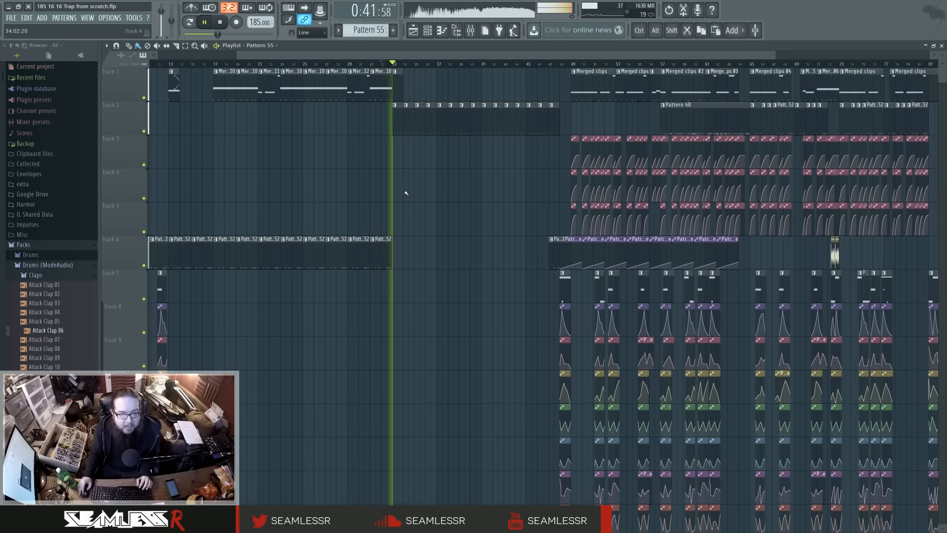
{"action": "key", "text": "F9"}
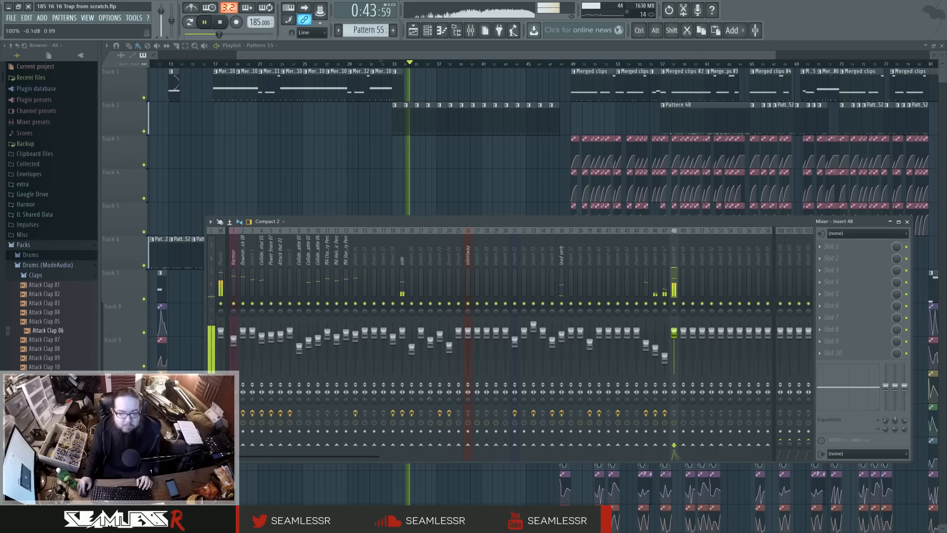
{"action": "left_click", "coordinate": [825, 268]}
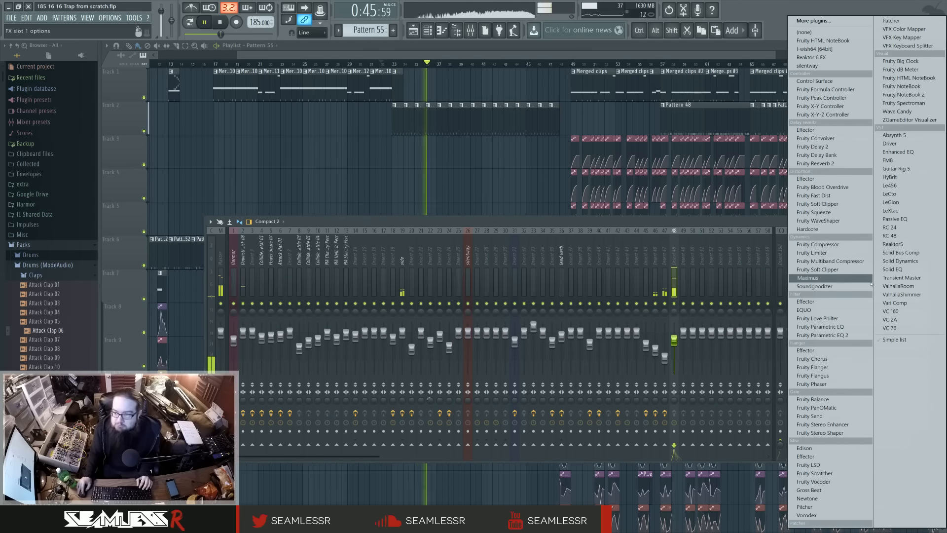
{"action": "left_click", "coordinate": [853, 281]}
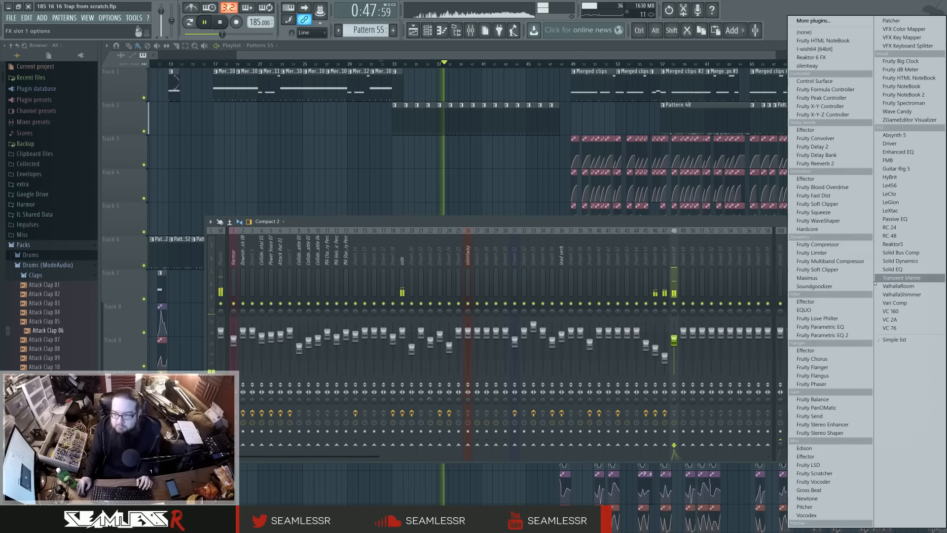
{"action": "left_click", "coordinate": [892, 286]}
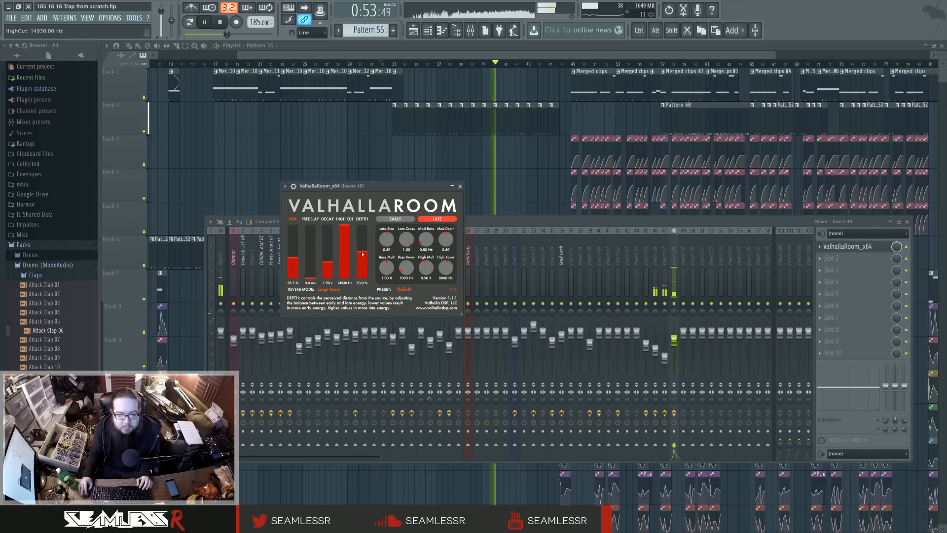
{"action": "right_click", "coordinate": [510, 190]}
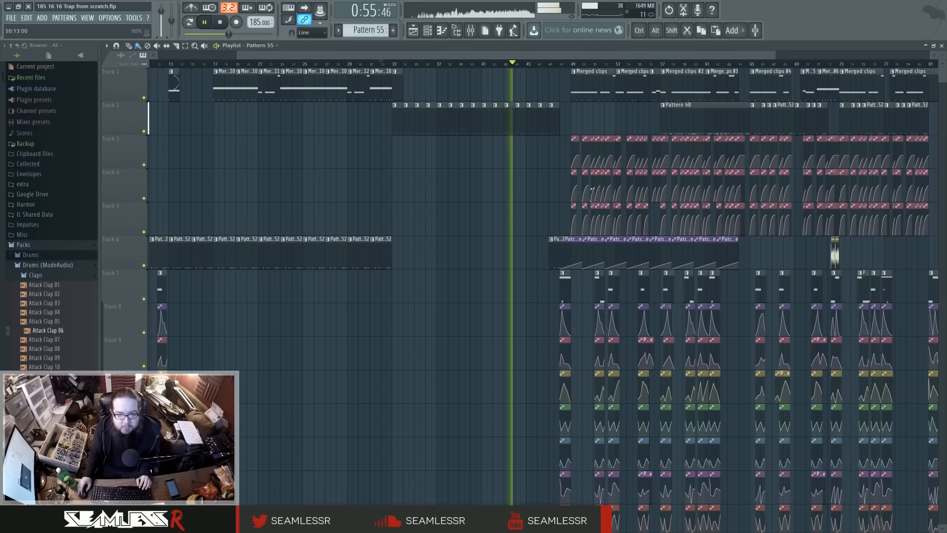
Move the short pattern clips before Pattern 45 on track 19 one bar earlier so they end at bar 48
{"action": "scroll", "coordinate": [516, 193], "scroll_direction": "up", "scroll_amount": 3}
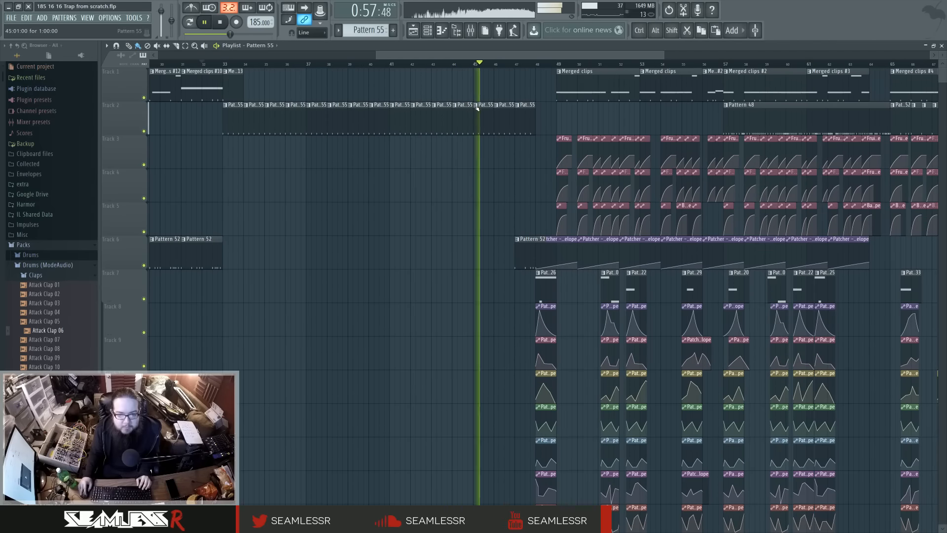
{"action": "scroll", "coordinate": [503, 177], "scroll_direction": "up", "scroll_amount": 2}
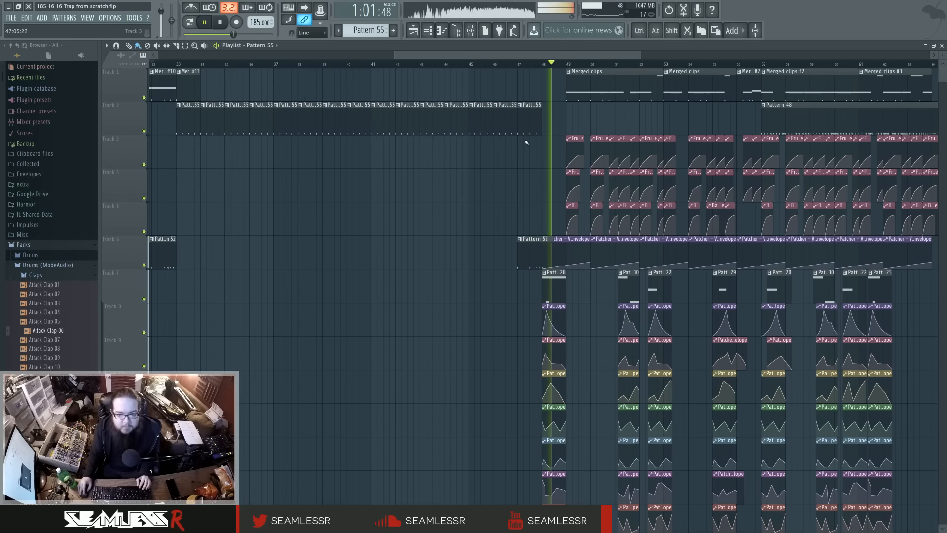
{"action": "scroll", "coordinate": [478, 236], "scroll_direction": "down", "scroll_amount": 10}
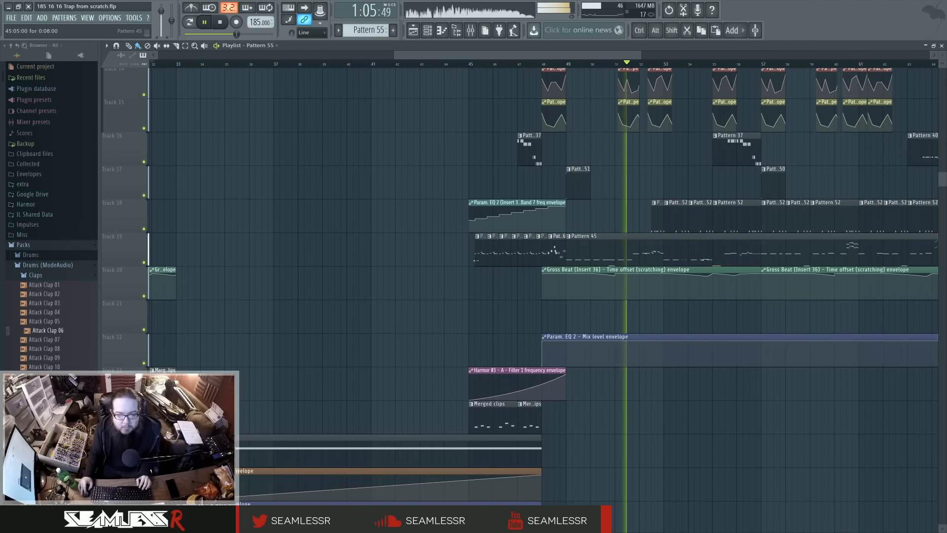
{"action": "left_click_drag", "start_coordinate": [466, 234], "coordinate": [529, 238]}
{"action": "left_click", "coordinate": [469, 63]}
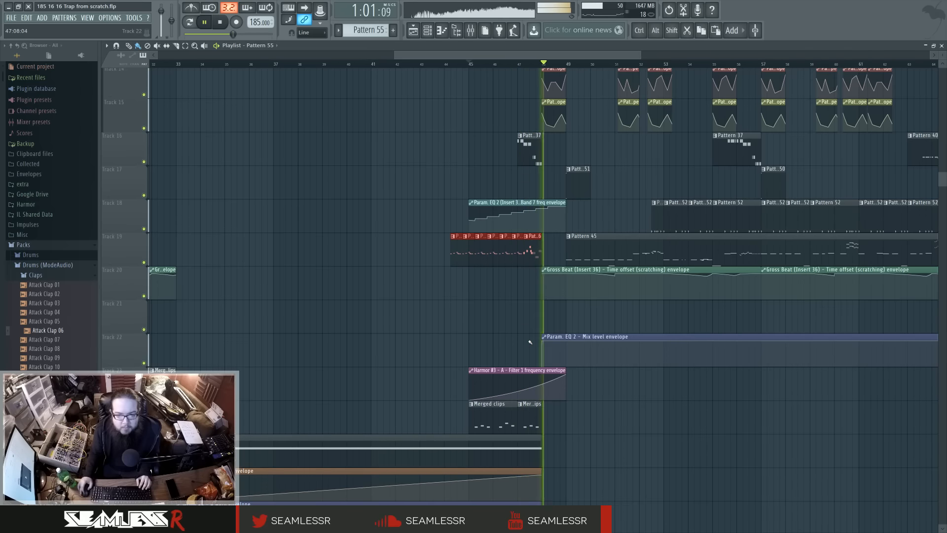
Replay the transition around bar 48 and examine the Pattern 26 and Patcher envelope clips starting there
{"action": "scroll", "coordinate": [531, 342], "scroll_direction": "up", "scroll_amount": 8}
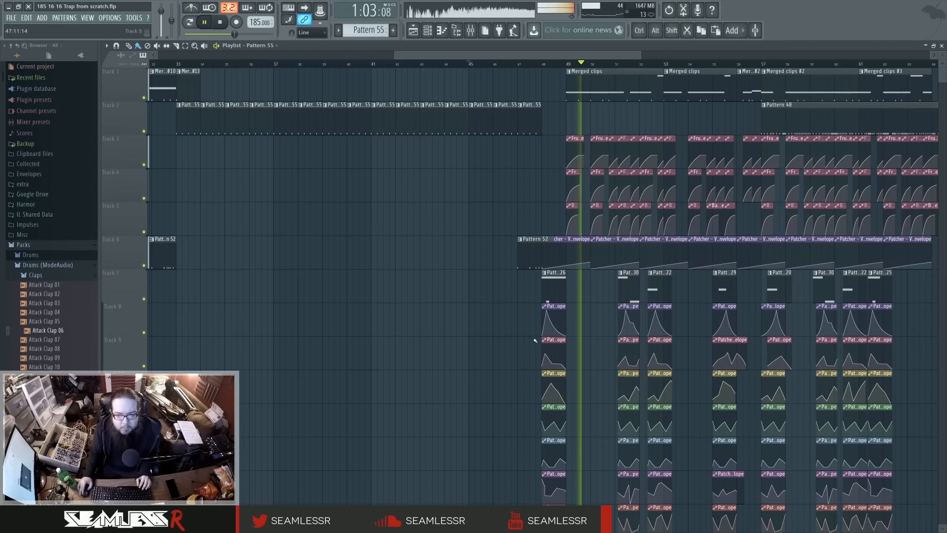
{"action": "scroll", "coordinate": [570, 330], "scroll_direction": "up", "scroll_amount": 1}
{"action": "left_click", "coordinate": [533, 64]}
{"action": "scroll", "coordinate": [567, 358], "scroll_direction": "up", "scroll_amount": 3}
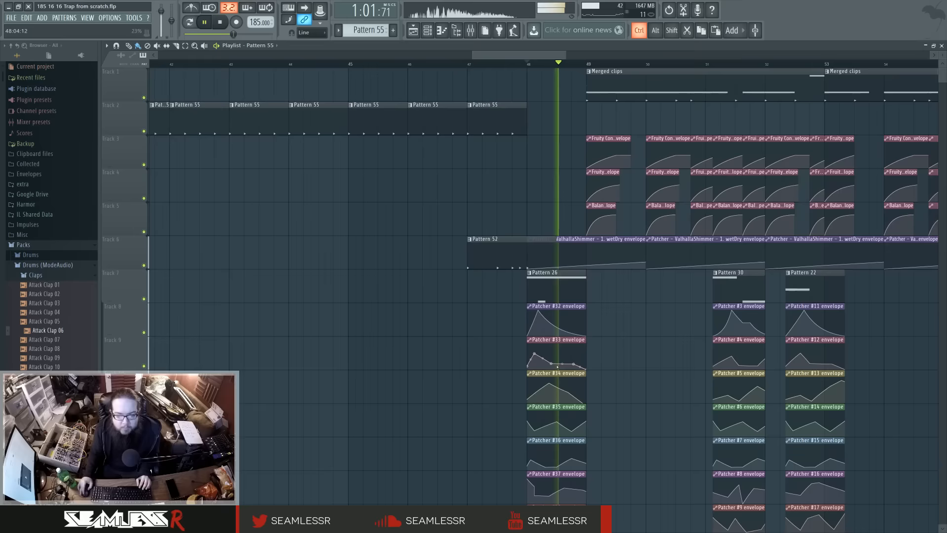
{"action": "scroll", "coordinate": [629, 367], "scroll_direction": "down", "scroll_amount": 4}
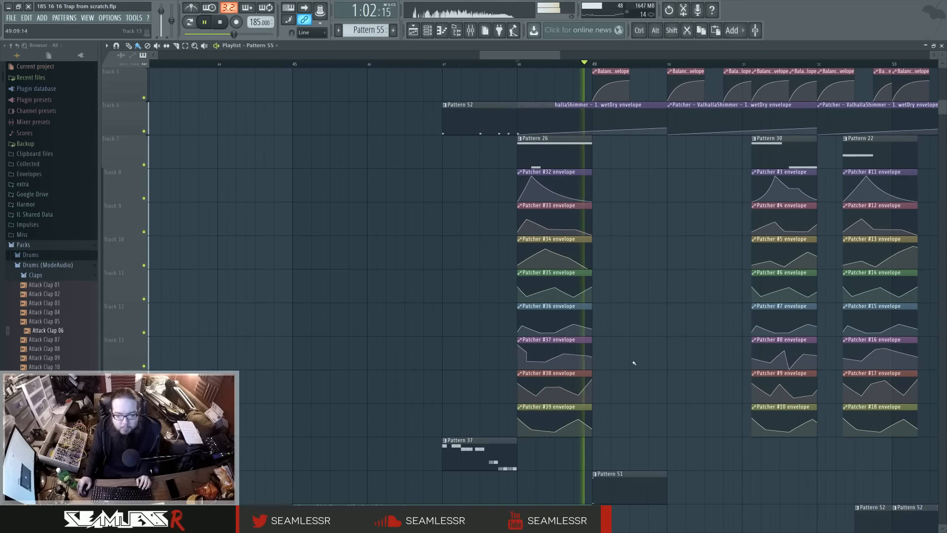
{"action": "scroll", "coordinate": [622, 365], "scroll_direction": "up", "scroll_amount": 2}
{"action": "key", "text": "space"}
{"action": "key", "text": "space"}
Make the Patcher #34 envelope clip at bar 48 unique, then add a dip near its end and raise its last point
{"action": "scroll", "coordinate": [622, 365], "scroll_direction": "up", "scroll_amount": 1}
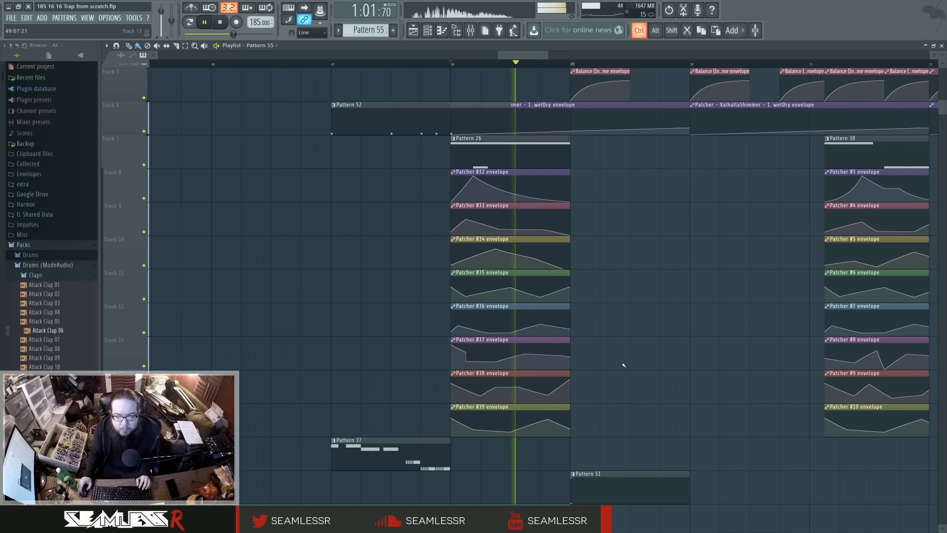
{"action": "key", "text": "space"}
{"action": "left_click", "coordinate": [456, 243]}
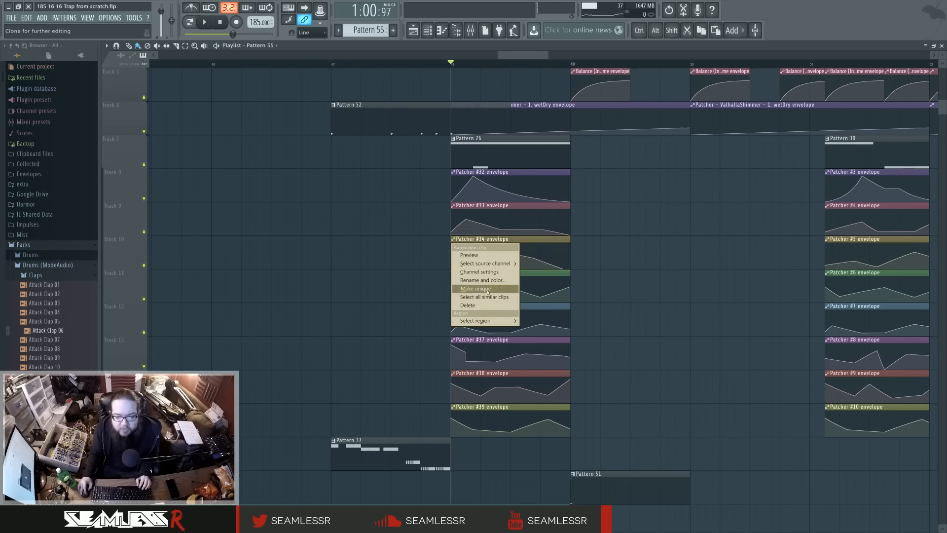
{"action": "left_click", "coordinate": [493, 263]}
{"action": "key", "text": "space"}
{"action": "right_click", "coordinate": [539, 267]}
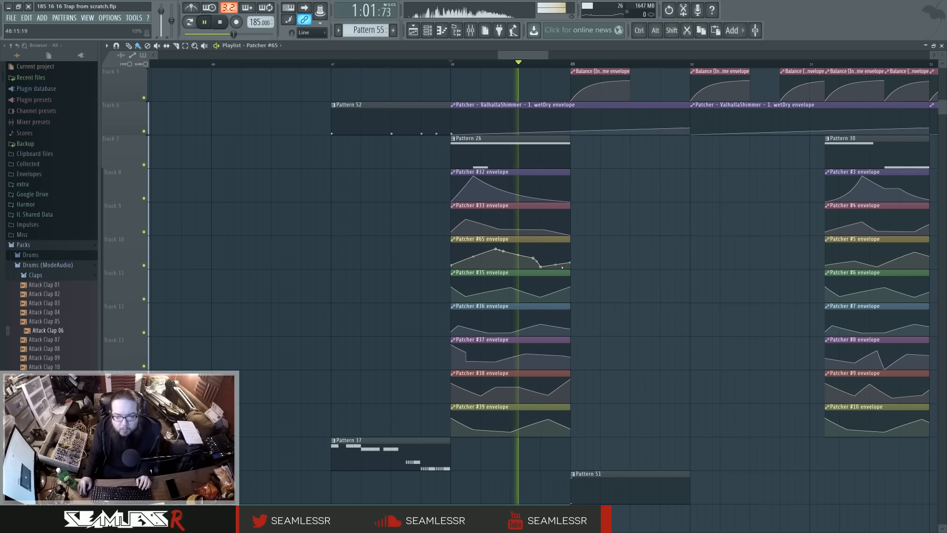
{"action": "left_click_drag", "start_coordinate": [570, 268], "coordinate": [571, 261]}
{"action": "key", "text": "space"}
{"action": "key", "text": "space"}
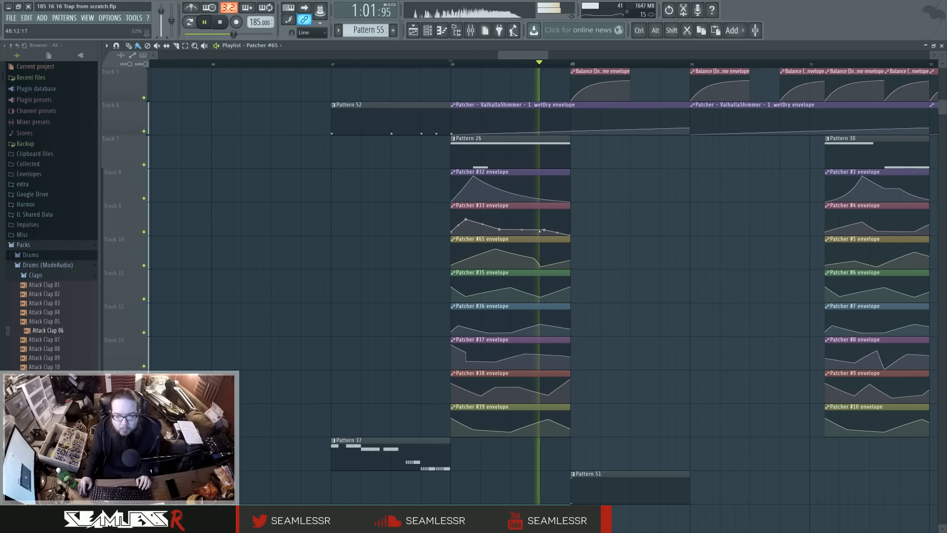
Make the Patcher #33 envelope clip at bar 48 unique and raise its last point so the curve climbs toward bar 49
{"action": "key", "text": "space"}
{"action": "left_click", "coordinate": [453, 206]}
{"action": "left_click", "coordinate": [474, 255]}
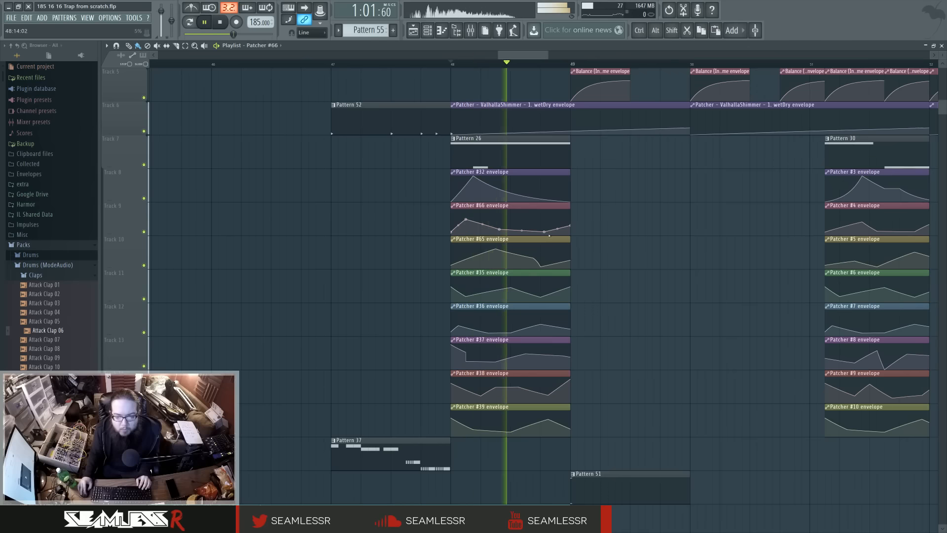
{"action": "left_click_drag", "start_coordinate": [544, 229], "coordinate": [571, 223]}
{"action": "right_click", "coordinate": [548, 231]}
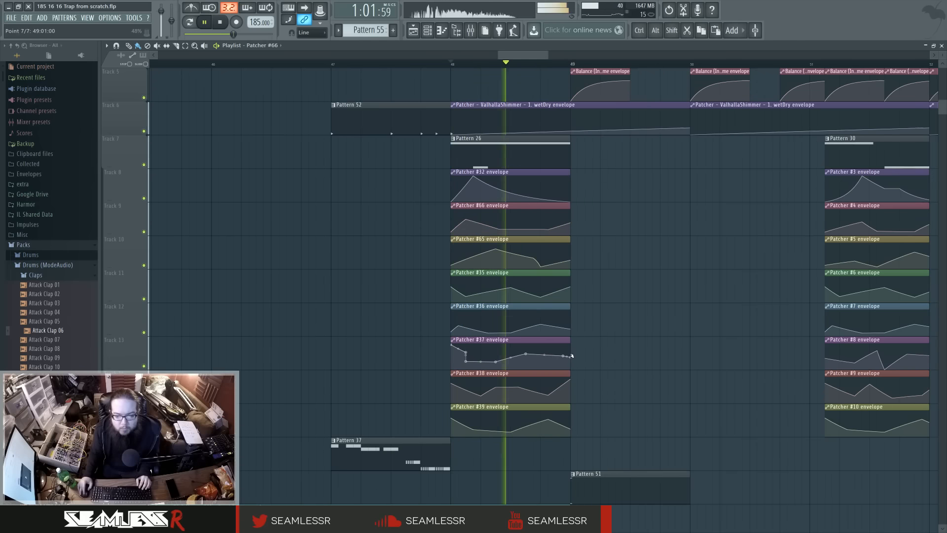
Stop playback and make the Patcher #32 envelope clip at bar 48 unique
{"action": "key", "text": "space"}
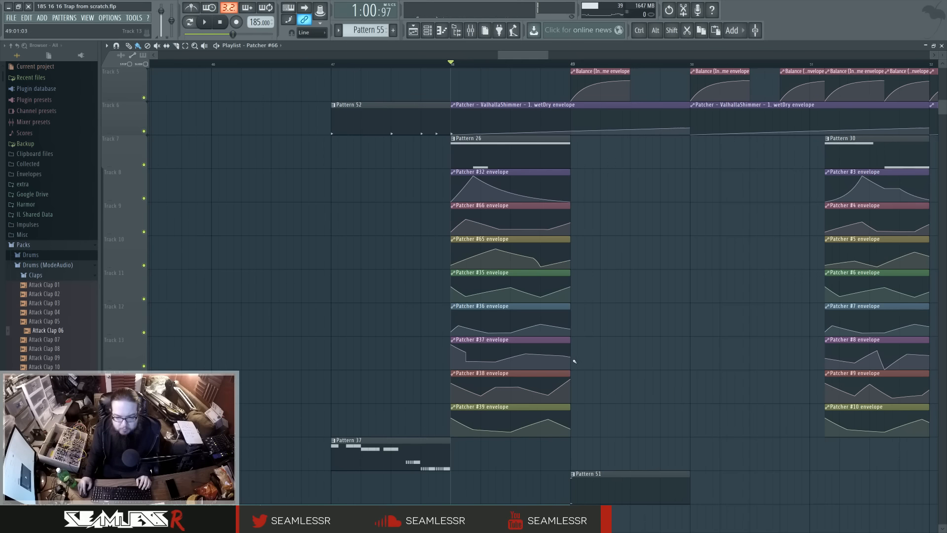
{"action": "left_click", "coordinate": [454, 175]}
{"action": "left_click", "coordinate": [475, 222]}
{"action": "left_click", "coordinate": [454, 209]}
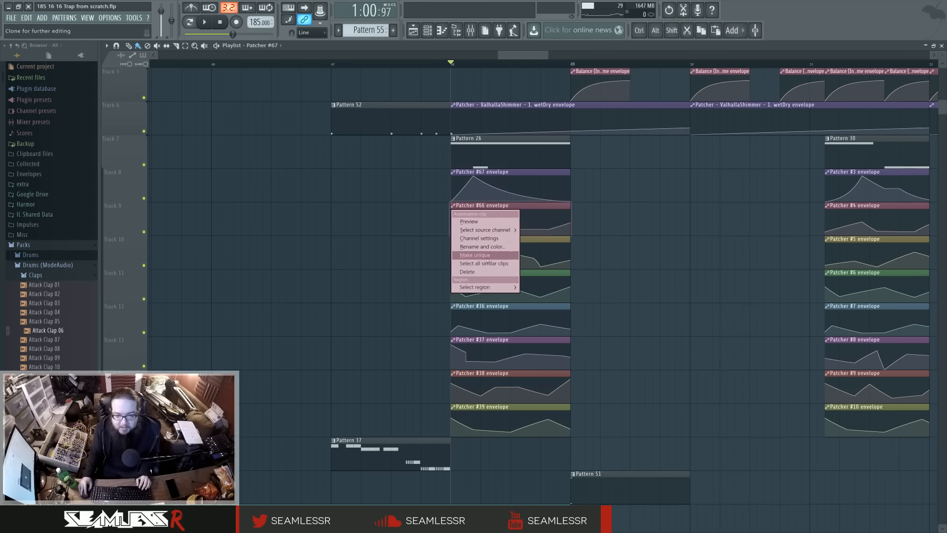
{"action": "left_click", "coordinate": [476, 255]}
{"action": "left_click", "coordinate": [583, 301]}
{"action": "left_click", "coordinate": [454, 243]}
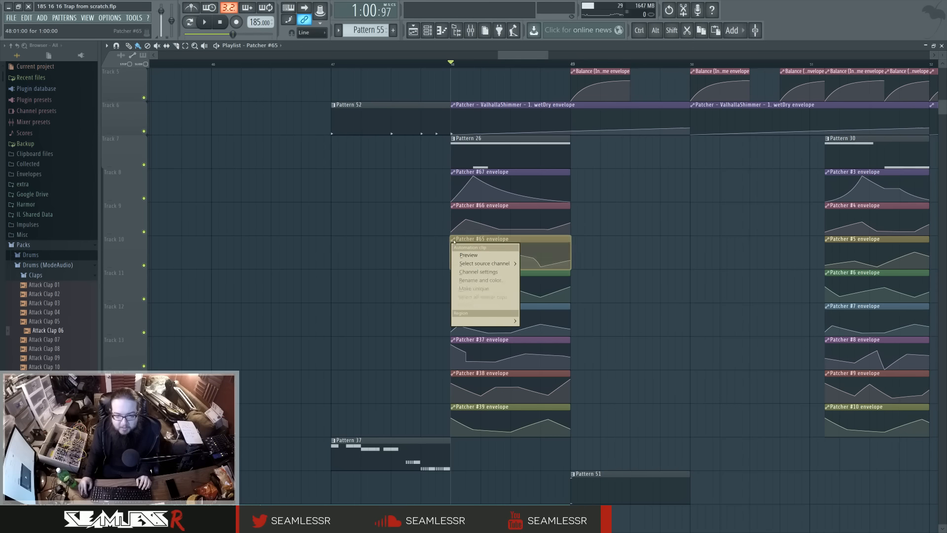
{"action": "left_click", "coordinate": [477, 289]}
{"action": "left_click", "coordinate": [584, 302]}
Make the Patcher #35 and Patcher #36 envelope clips at bar 48 unique
{"action": "left_click", "coordinate": [454, 276]}
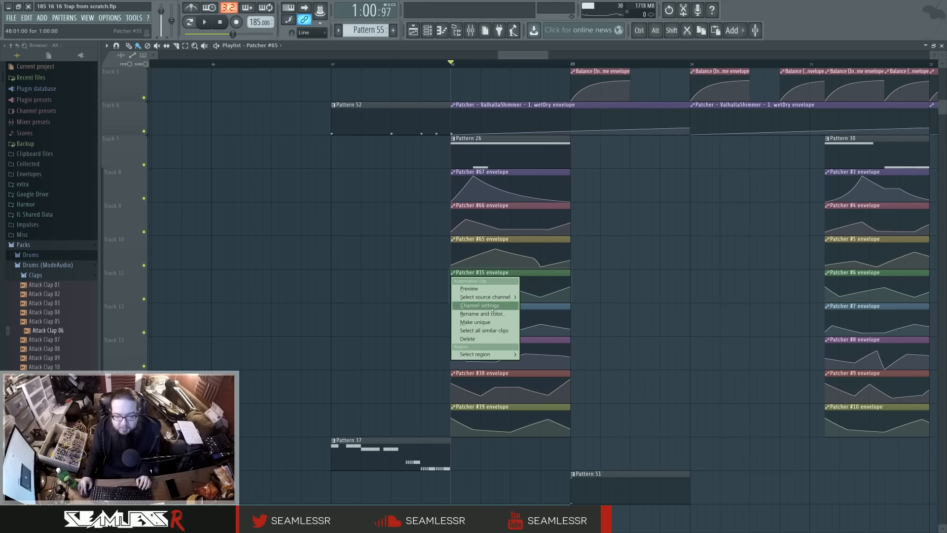
{"action": "left_click", "coordinate": [491, 315]}
{"action": "key", "text": "Return"}
{"action": "left_click", "coordinate": [455, 309]}
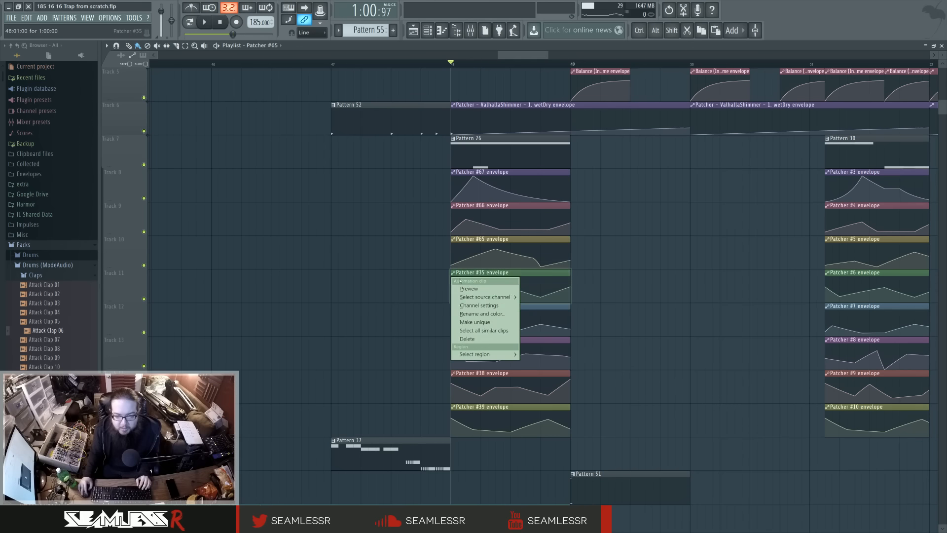
{"action": "left_click", "coordinate": [476, 322]}
{"action": "left_click", "coordinate": [455, 309]}
{"action": "left_click", "coordinate": [475, 356]}
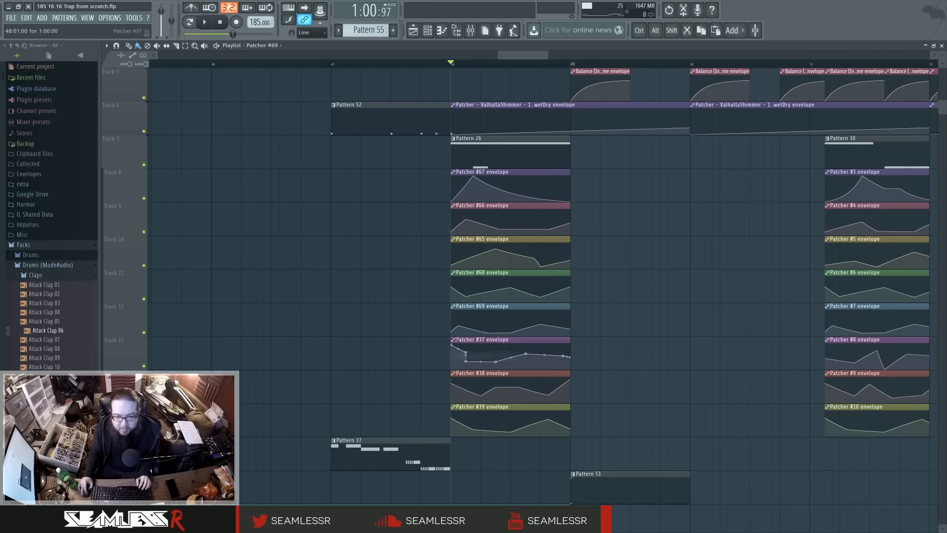
Make the Patcher #37, #38 and #39 envelope clips at bar 48 unique and replay the section from bar 48
{"action": "left_click", "coordinate": [454, 341]}
{"action": "left_click", "coordinate": [466, 389]}
{"action": "left_click", "coordinate": [454, 373]}
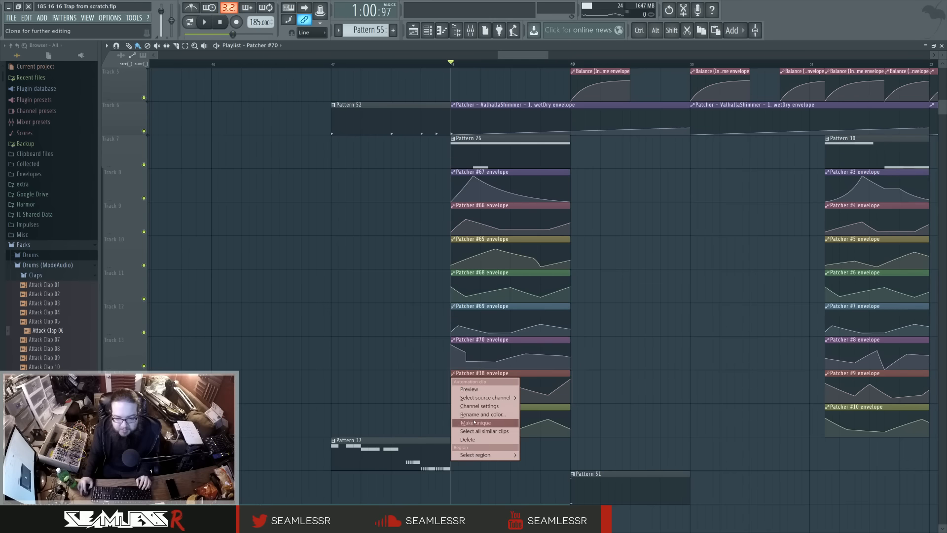
{"action": "left_click", "coordinate": [466, 420]}
{"action": "left_click", "coordinate": [455, 407]}
{"action": "left_click", "coordinate": [487, 455]}
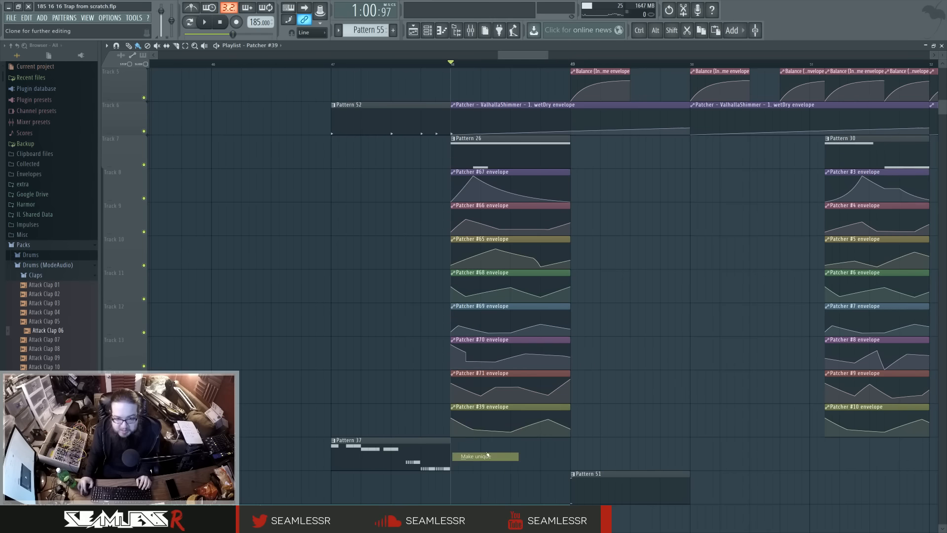
{"action": "key", "text": "space"}
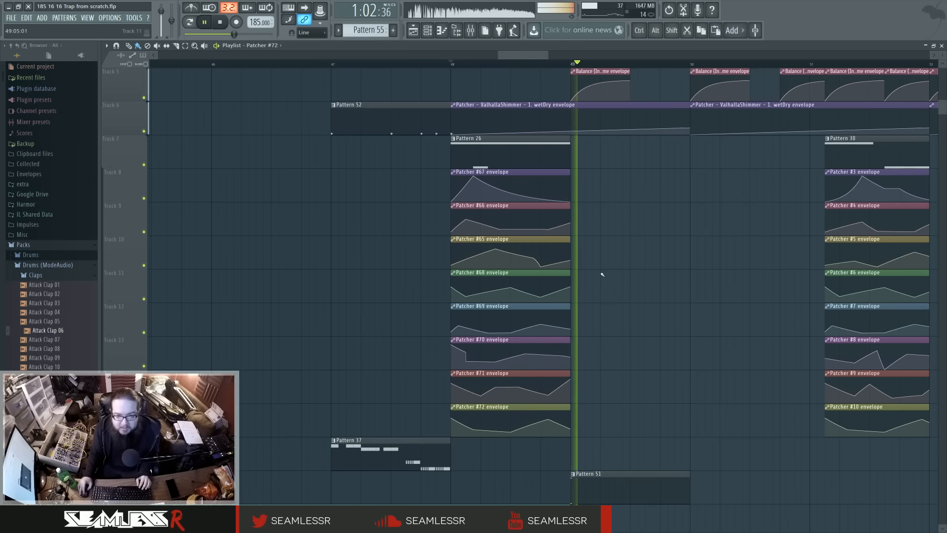
{"action": "key", "text": "space"}
{"action": "key", "text": "space"}
{"action": "key", "text": "space"}
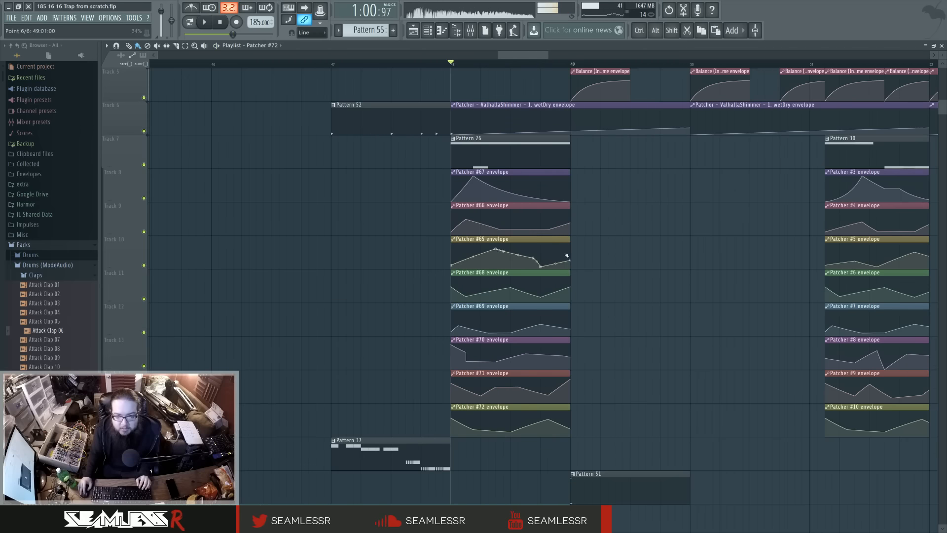
{"action": "left_click", "coordinate": [454, 139]}
{"action": "left_click", "coordinate": [478, 189]}
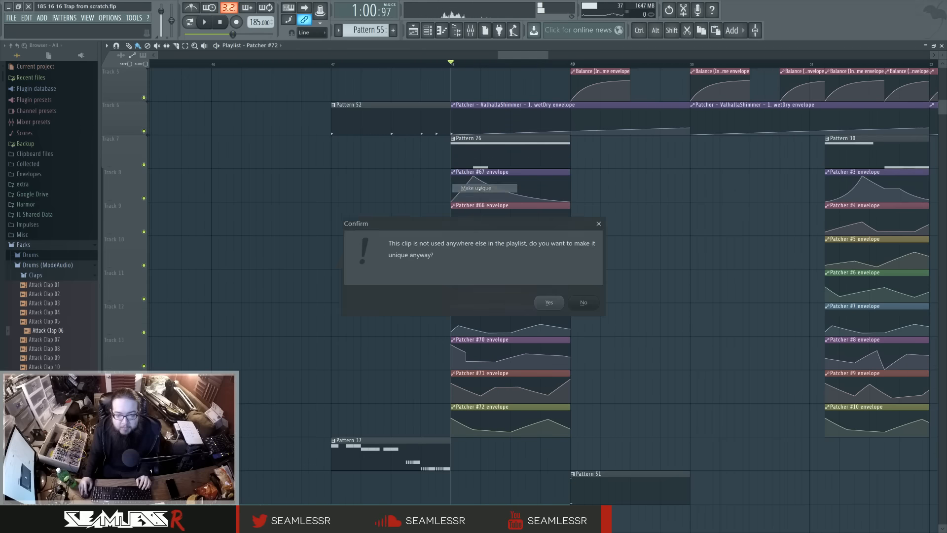
{"action": "left_click", "coordinate": [591, 307]}
Add a one-step slide note to F#1 in the second half of Pattern 26's Patcher #2 part, then return to the playlist
{"action": "double_click", "coordinate": [517, 162]}
{"action": "scroll", "coordinate": [415, 311], "scroll_direction": "down", "scroll_amount": 3}
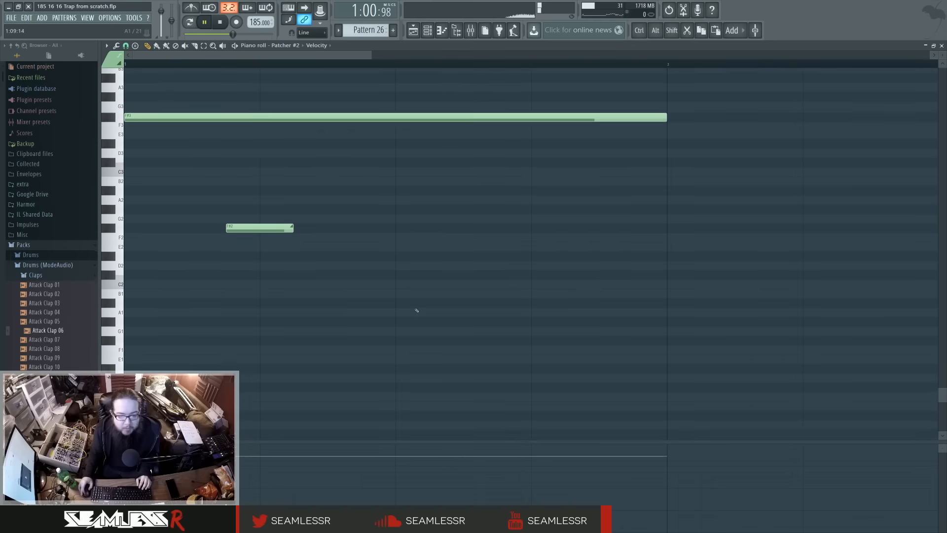
{"action": "key", "text": "space"}
{"action": "left_click_drag", "start_coordinate": [512, 369], "coordinate": [496, 336]}
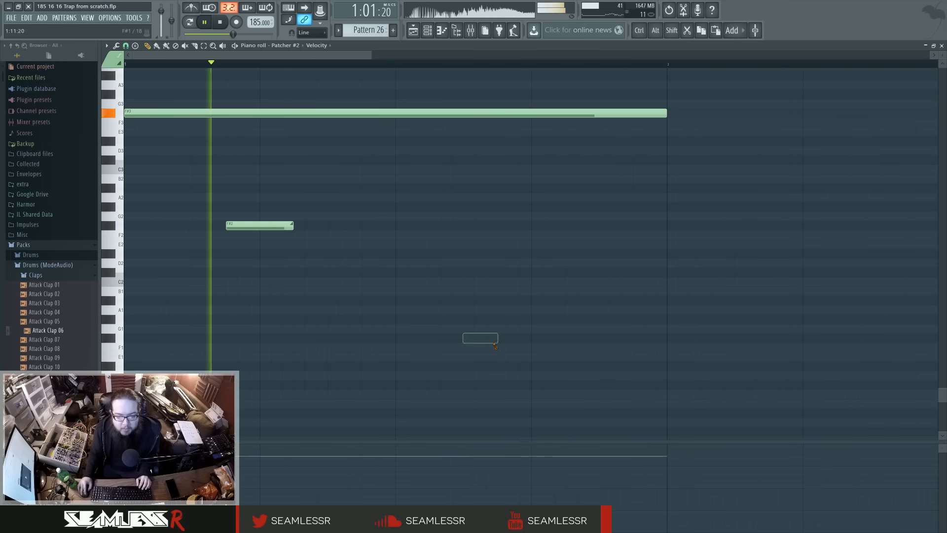
{"action": "left_click", "coordinate": [532, 339]}
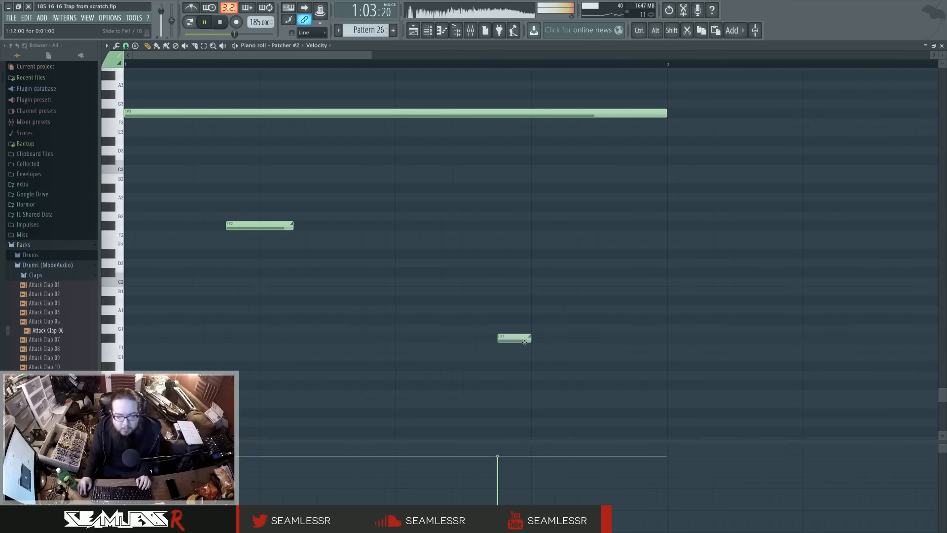
{"action": "key", "text": "F5"}
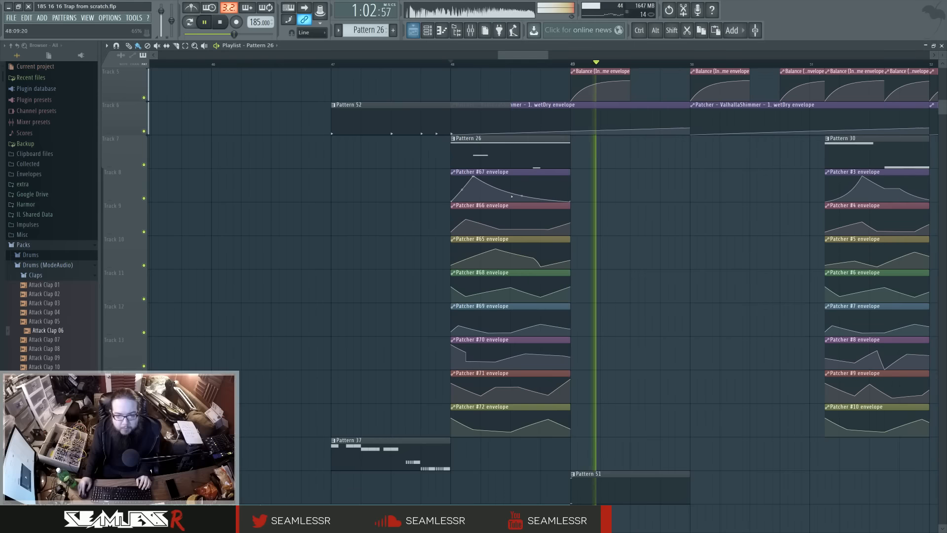
Reshape the ends of the Patcher #66, #65 and #71 envelopes before bar 49 by adding and adjusting points during playback
{"action": "left_click_drag", "start_coordinate": [547, 229], "coordinate": [548, 225]}
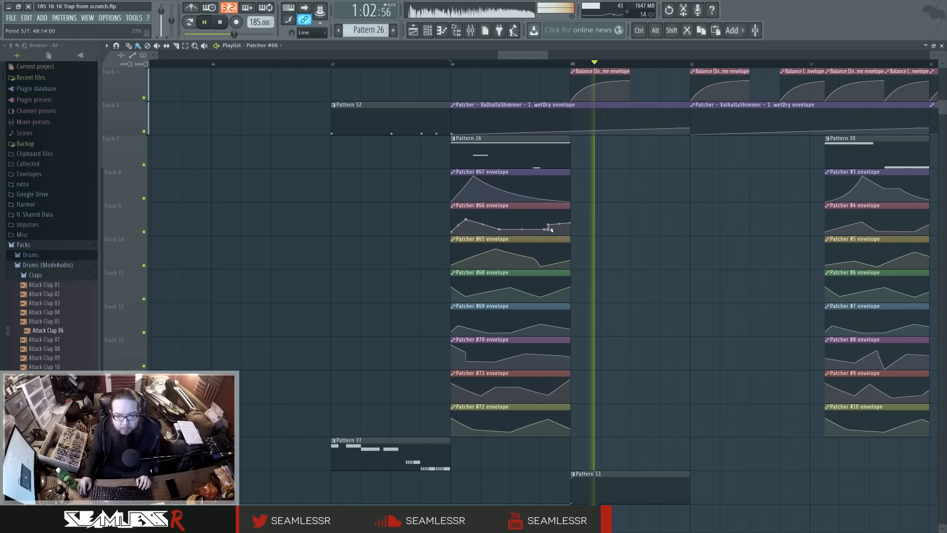
{"action": "right_click", "coordinate": [548, 226]}
{"action": "left_click", "coordinate": [559, 243]}
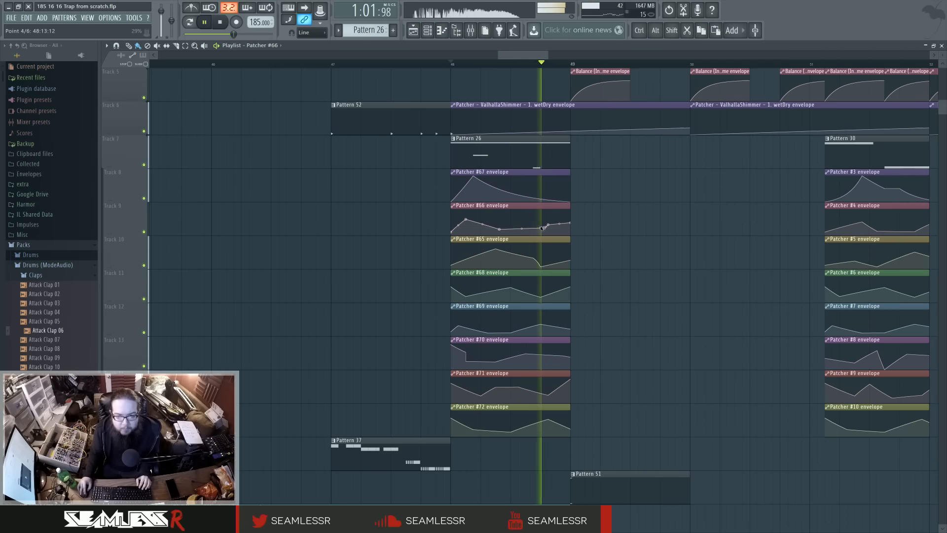
{"action": "right_click", "coordinate": [541, 261]}
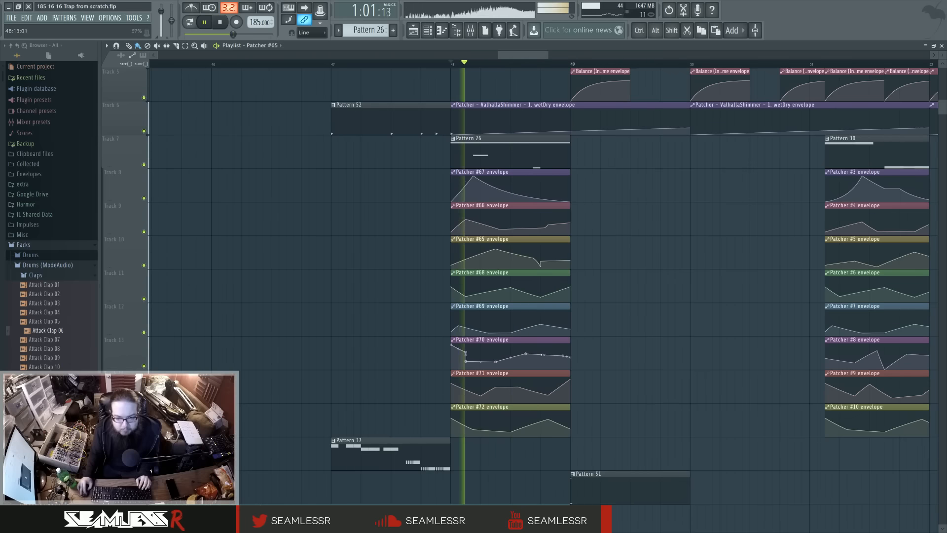
{"action": "mouse_move", "coordinate": [548, 395]}
{"action": "left_mouse_down"}
{"action": "mouse_move", "coordinate": [570, 384]}
{"action": "mouse_move", "coordinate": [548, 393]}
{"action": "left_mouse_up"}
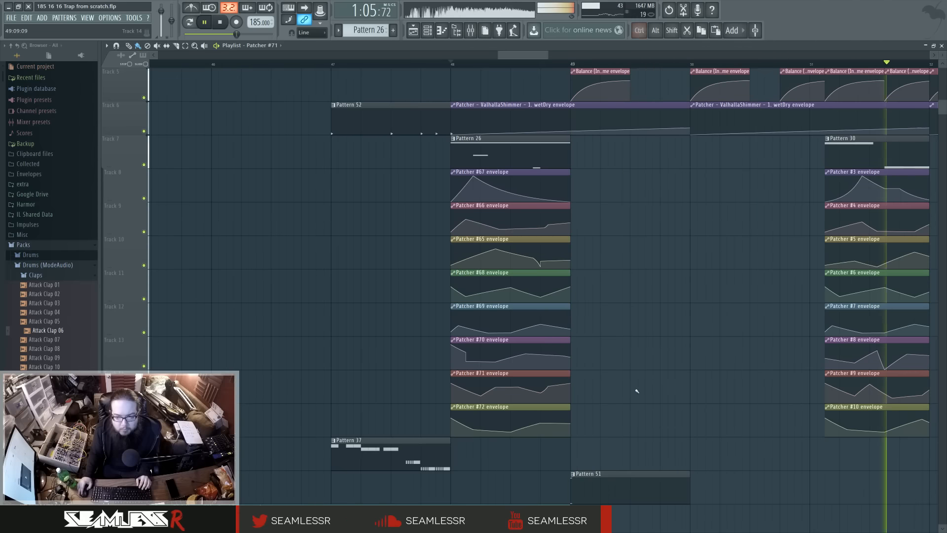
{"action": "scroll", "coordinate": [627, 387], "scroll_direction": "down", "scroll_amount": 4}
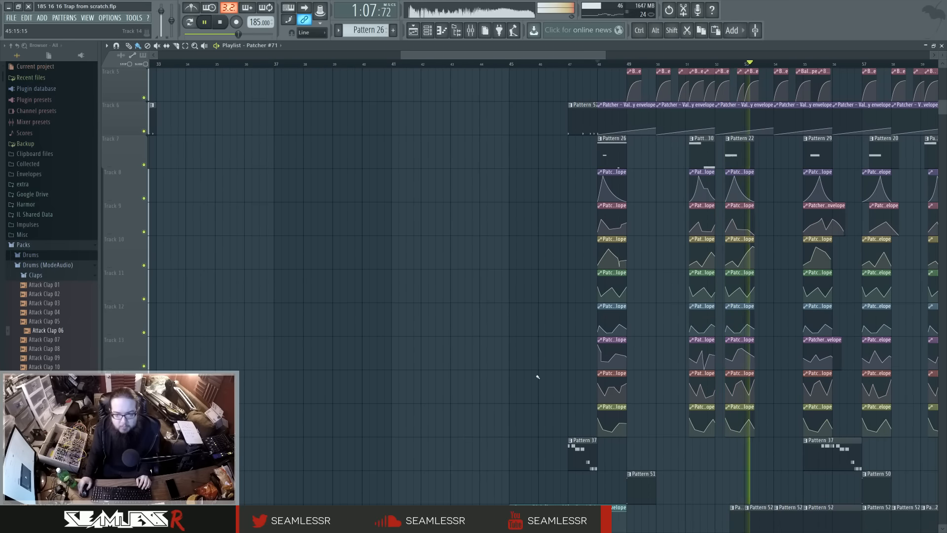
{"action": "key", "text": "space"}
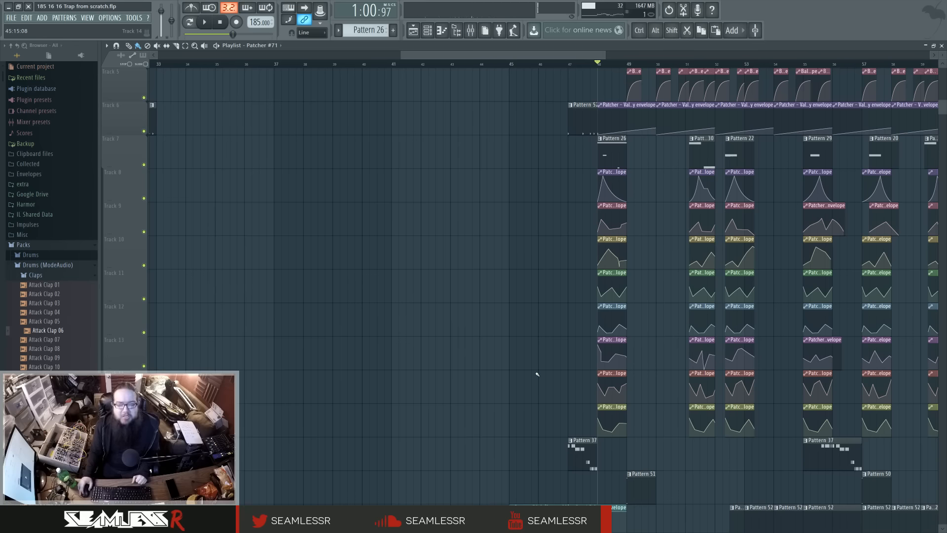
{"action": "scroll", "coordinate": [536, 376], "scroll_direction": "down", "scroll_amount": 4}
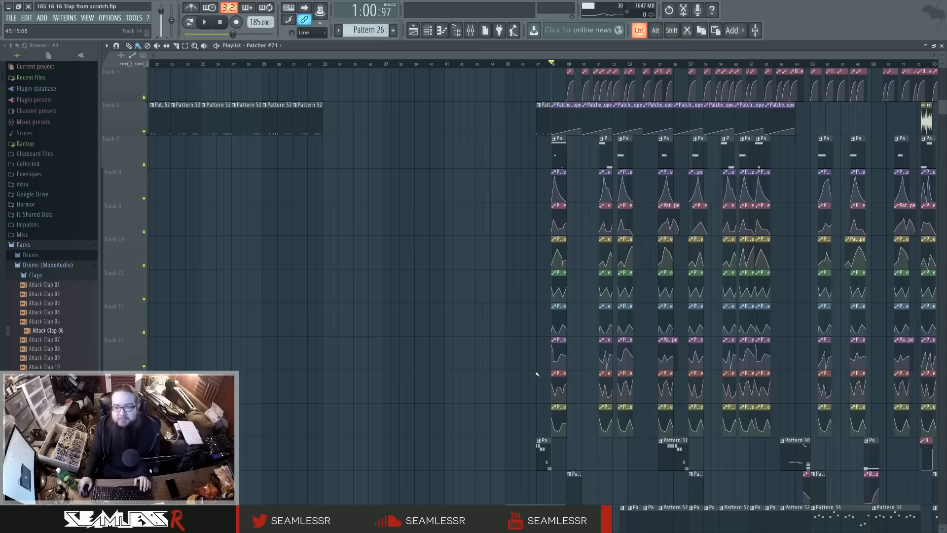
{"action": "scroll", "coordinate": [452, 366], "scroll_direction": "down", "scroll_amount": 1}
{"action": "scroll", "coordinate": [451, 373], "scroll_direction": "up", "scroll_amount": 4}
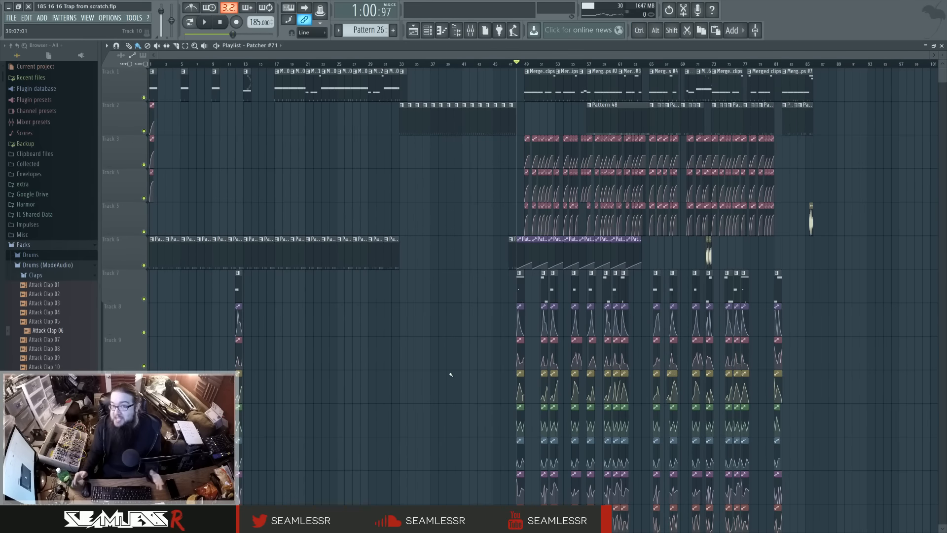